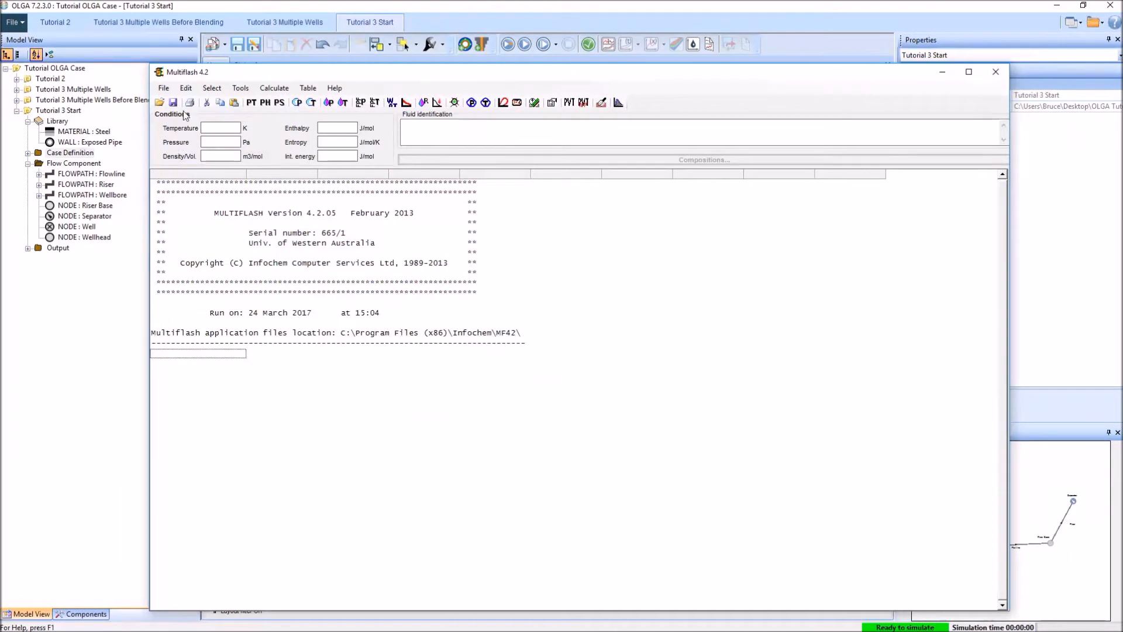
Step: Load the problem file BLACKOILWITHWATER.MFL from the OLGA Tutorial folder in Multiflash
left_click(159, 102)
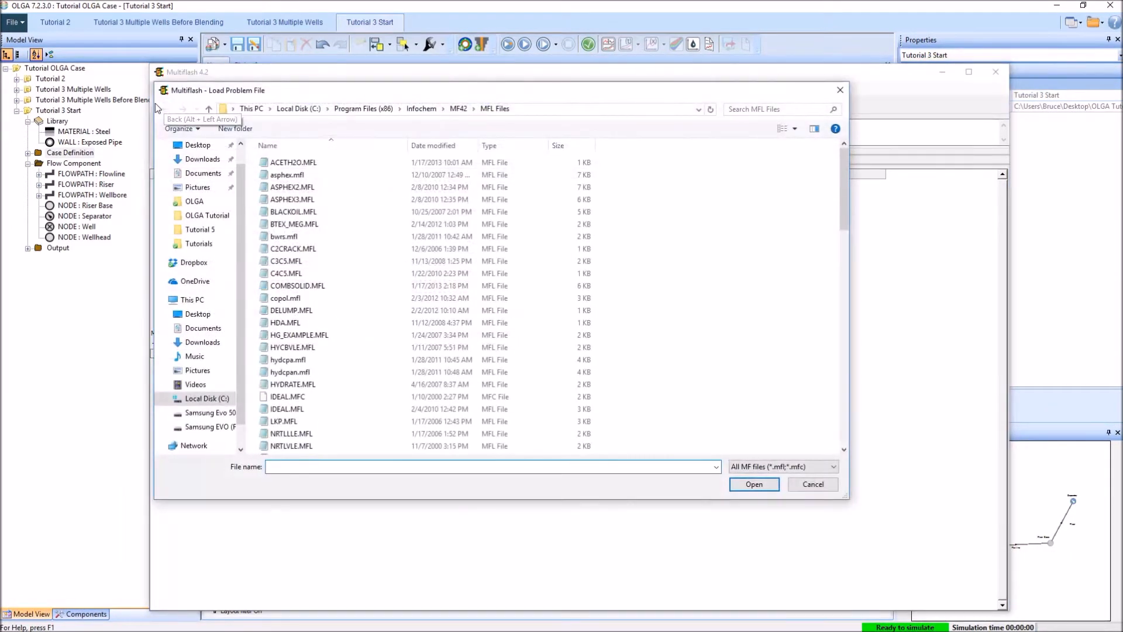
left_click(207, 216)
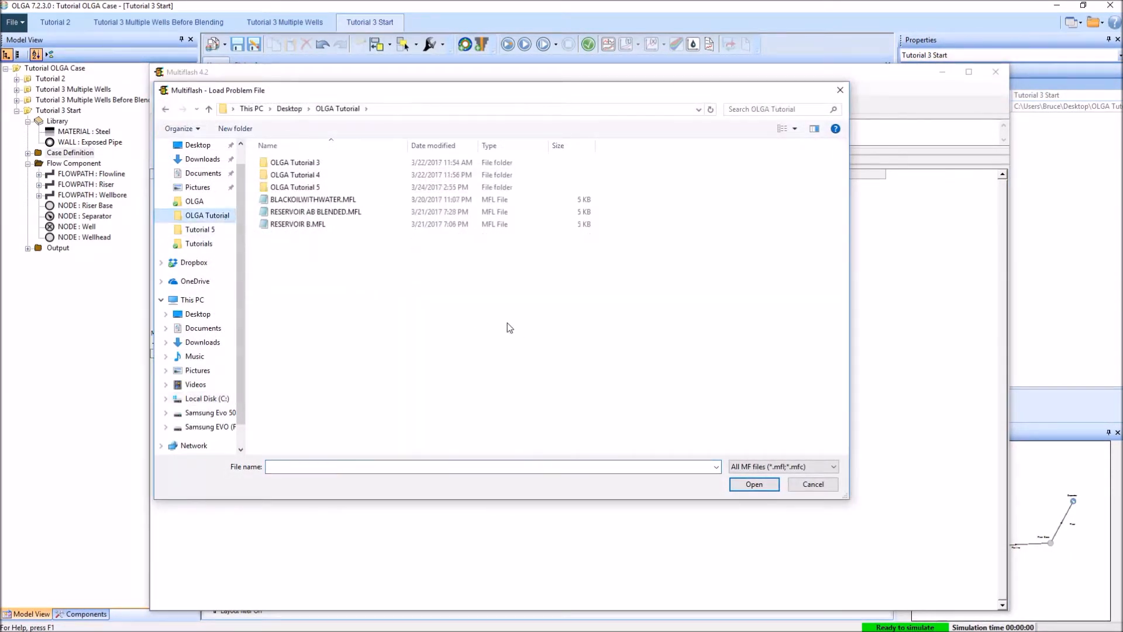
left_click(370, 199)
left_click(759, 487)
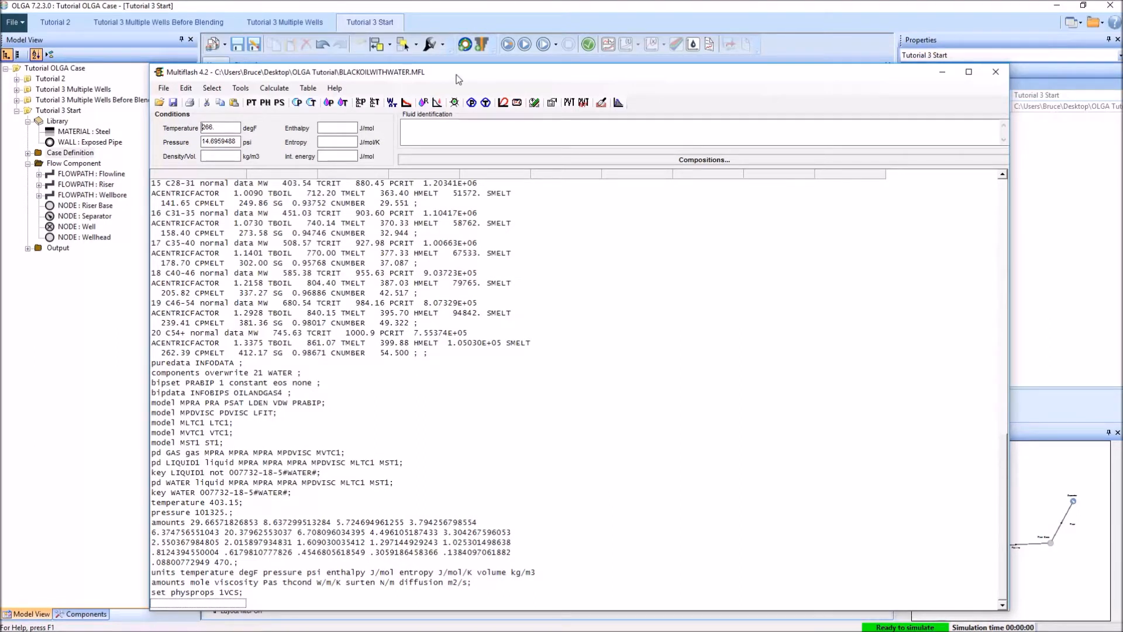
left_click_drag(457, 75, 466, 38)
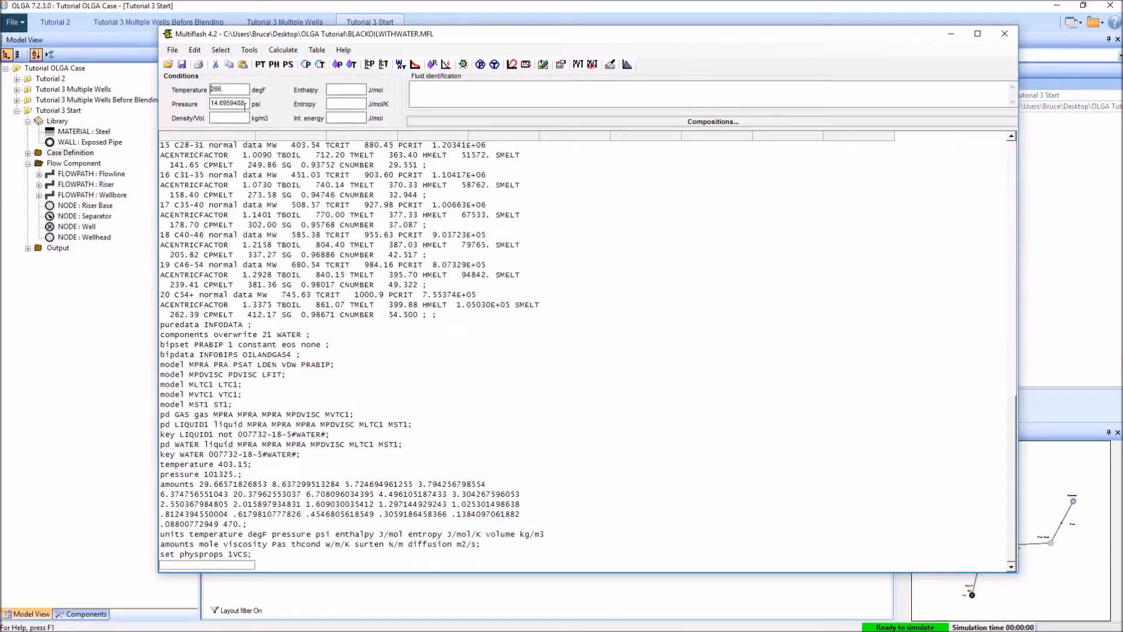
Step: Change the temperature unit of the fluid conditions to degC
left_click(221, 50)
left_click(255, 157)
left_click(329, 125)
left_click(279, 125)
left_click(287, 156)
left_click(335, 286)
Step: Display the fluid compositions and look through the components and their mole amounts
left_click(562, 121)
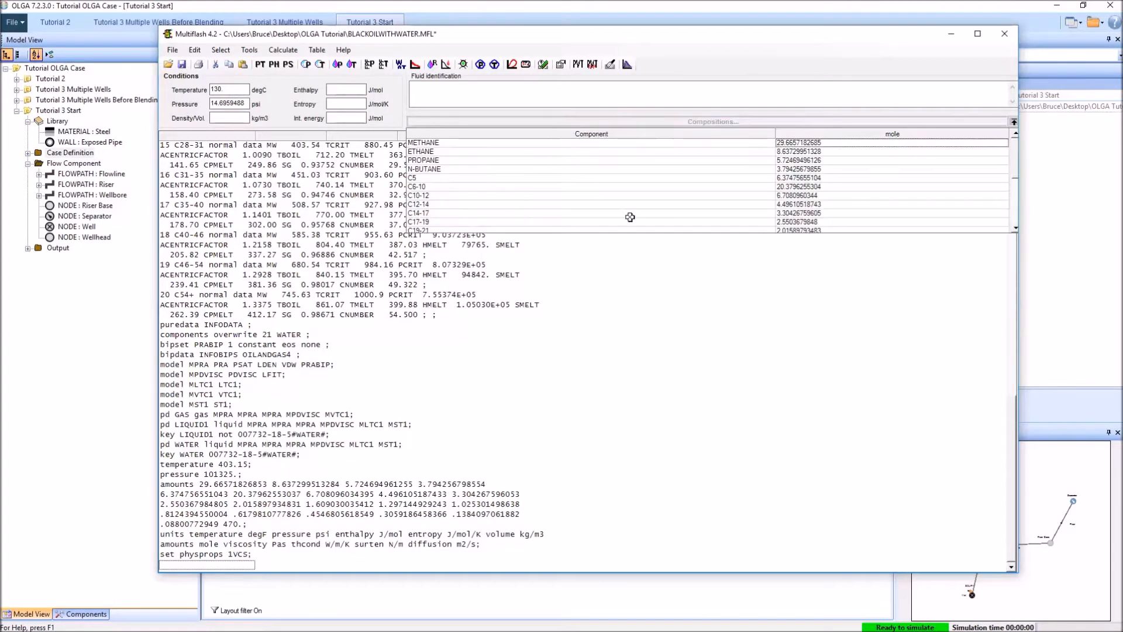
left_click(708, 204)
scroll(711, 207, "down", 1)
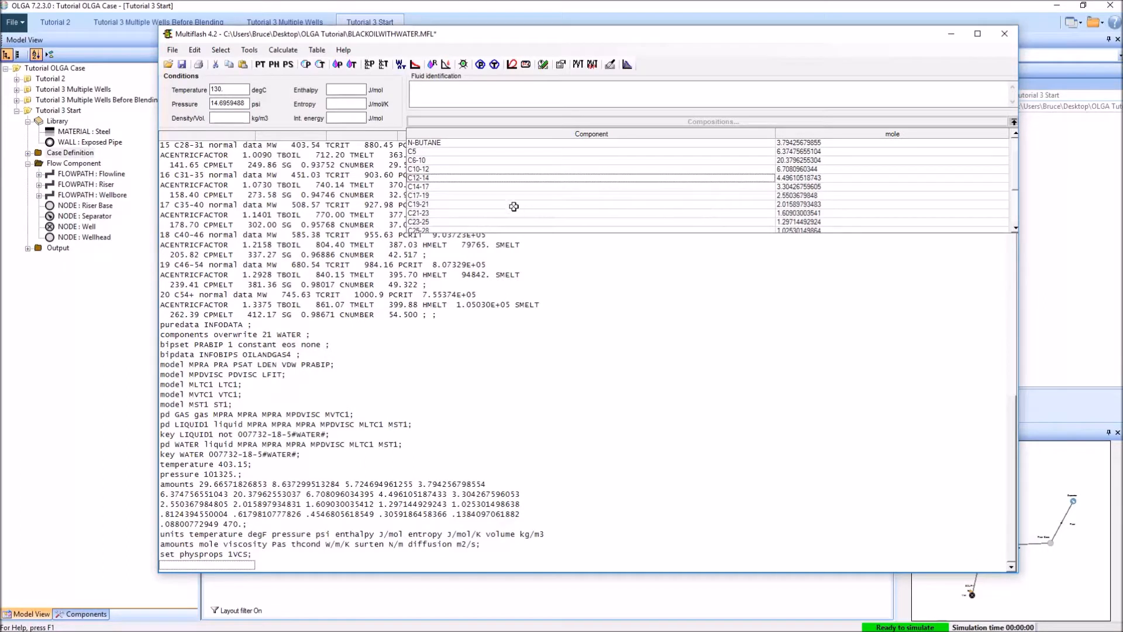
scroll(465, 197, "down", 1)
left_click_drag(471, 186, 495, 238)
left_click(618, 188)
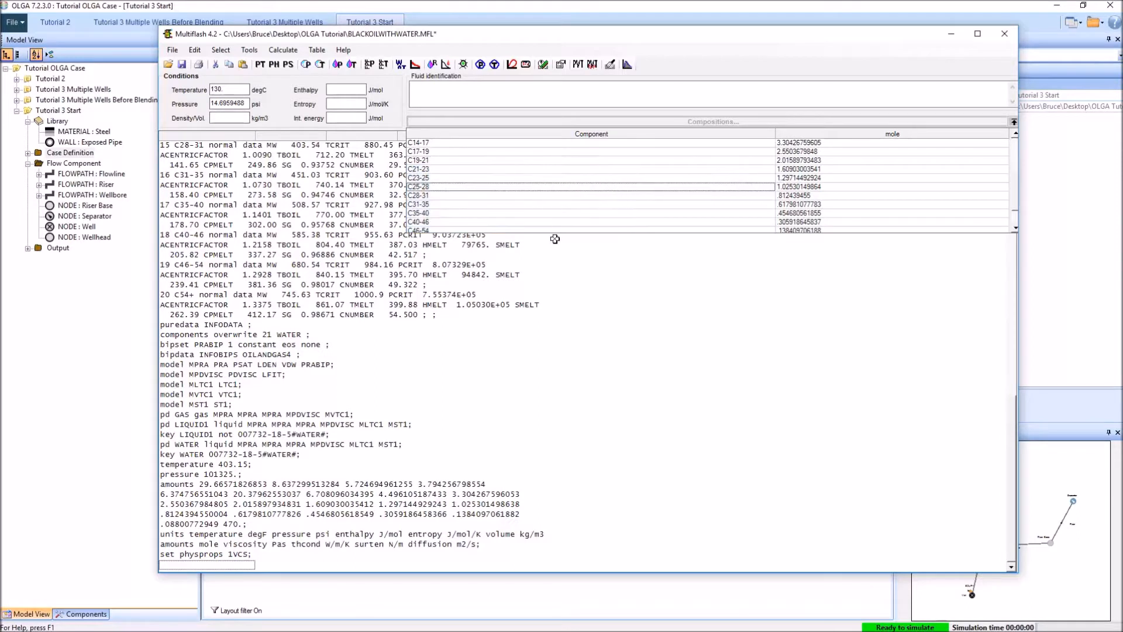
Step: Define the Coutinho wax model set with gas, liquid, water and wax phases, SuperTRAPP viscosity and thermal conductivity, and LGST surface tension
left_click(224, 52)
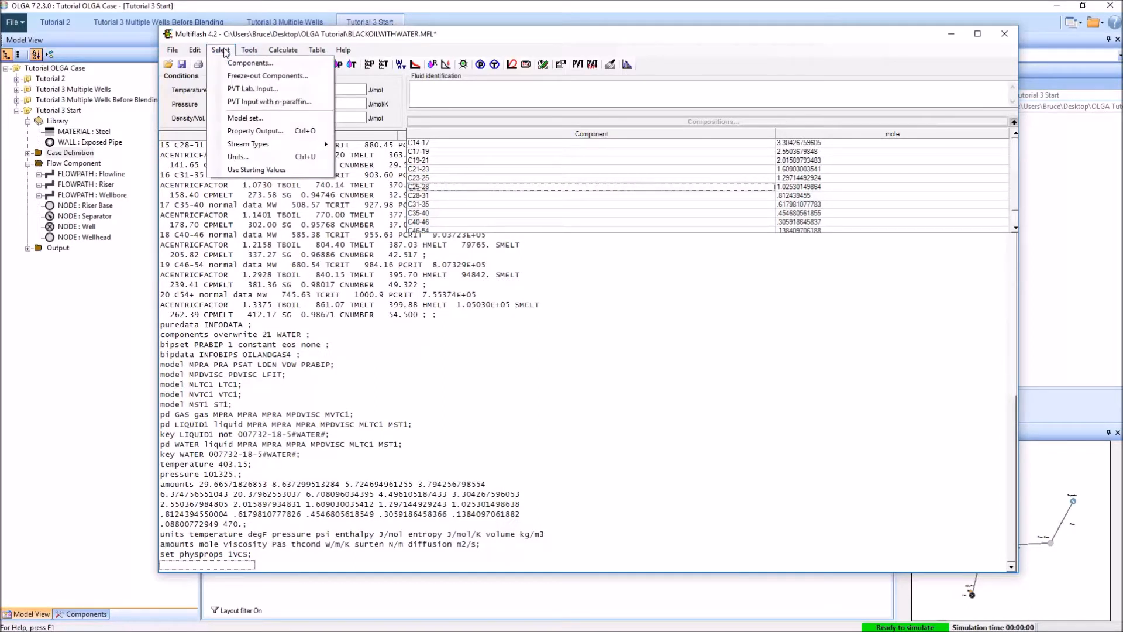
left_click(281, 119)
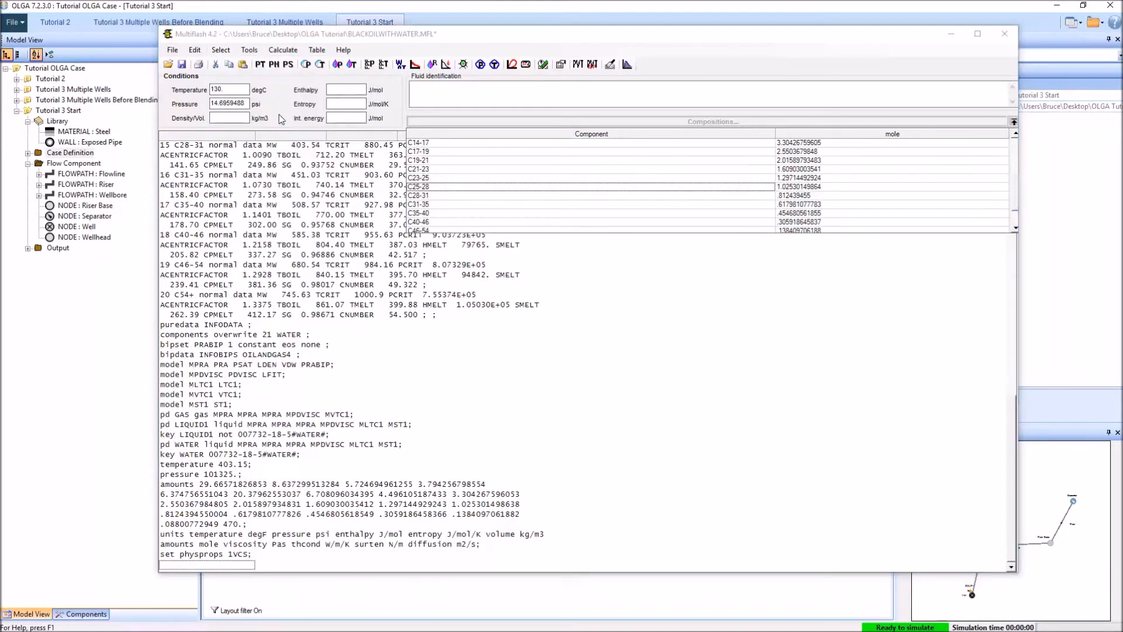
left_click(597, 178)
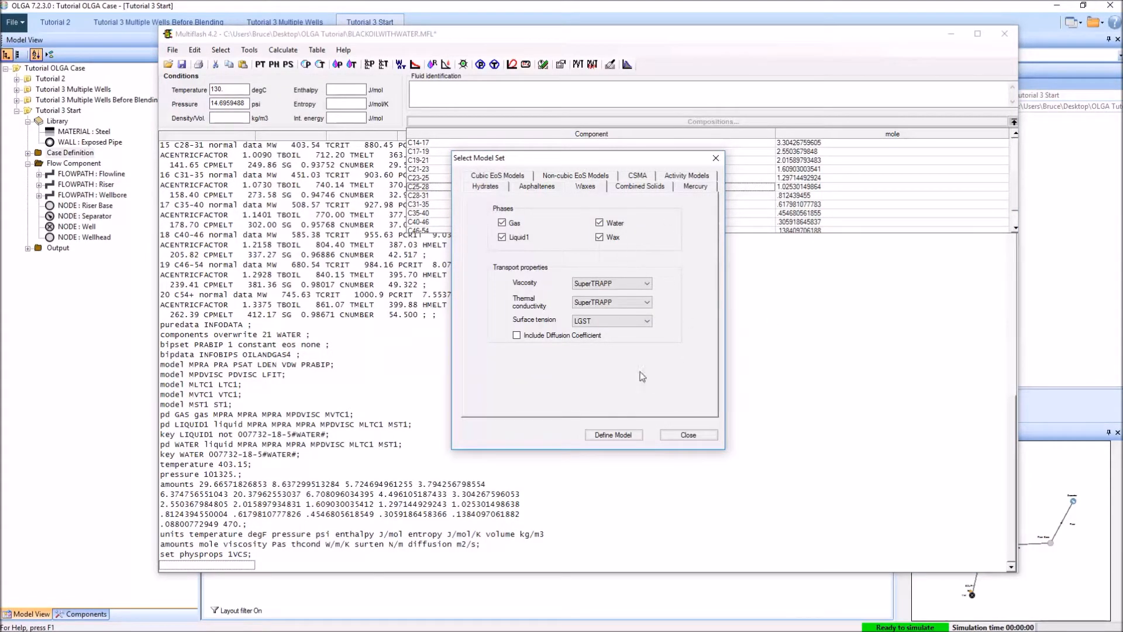
left_click(627, 433)
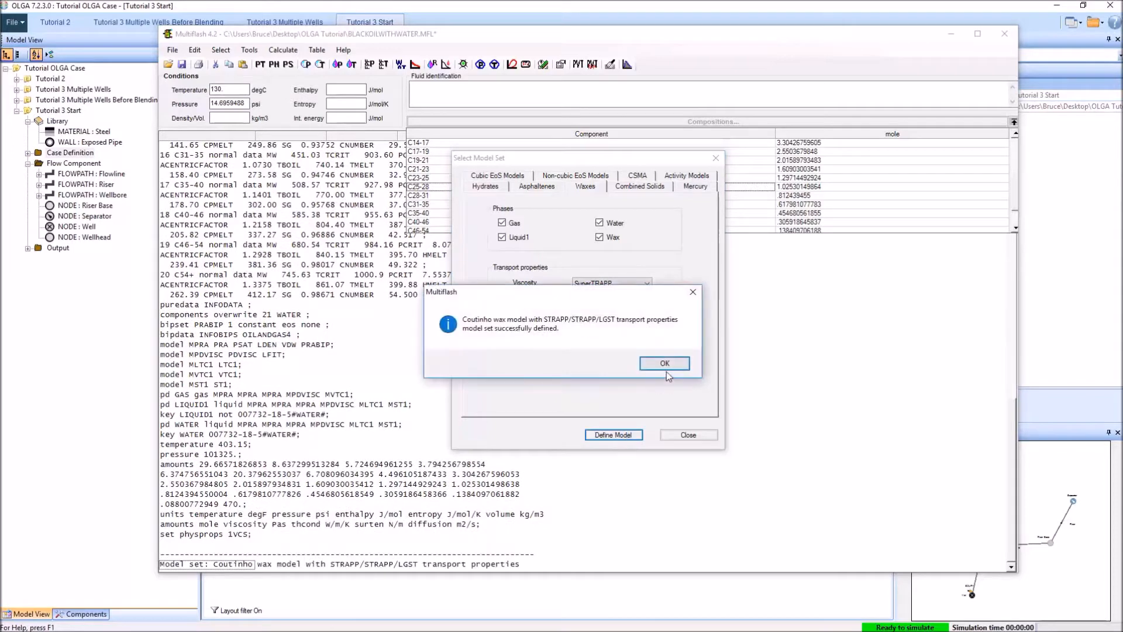
left_click(682, 363)
left_click(685, 434)
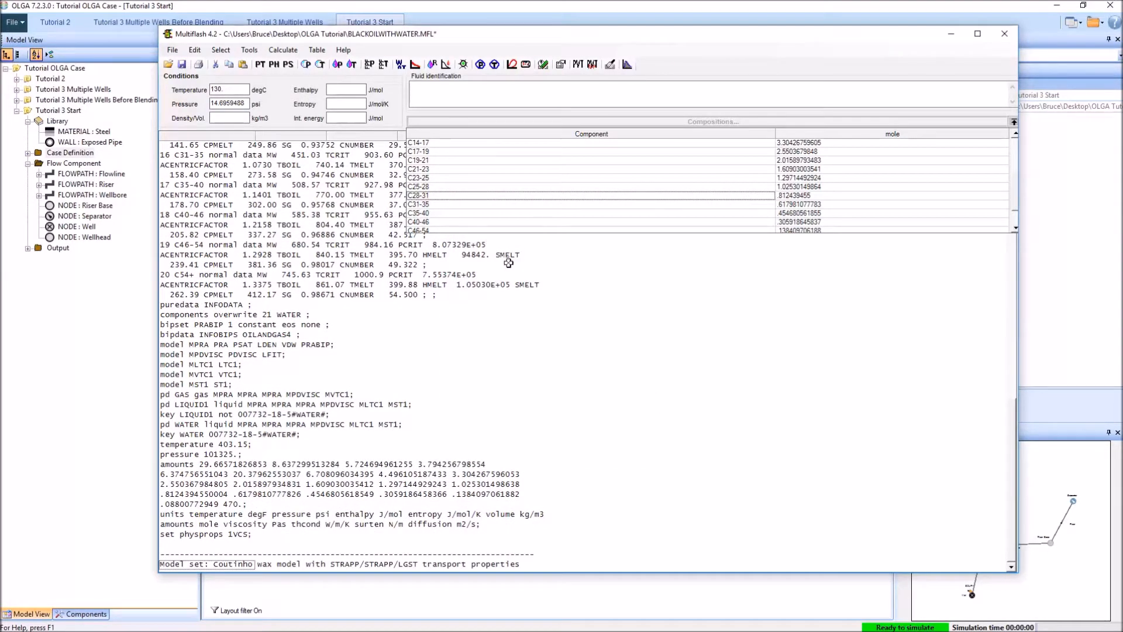
Step: Try to open the wax precipitation curve calculation
left_click(415, 64)
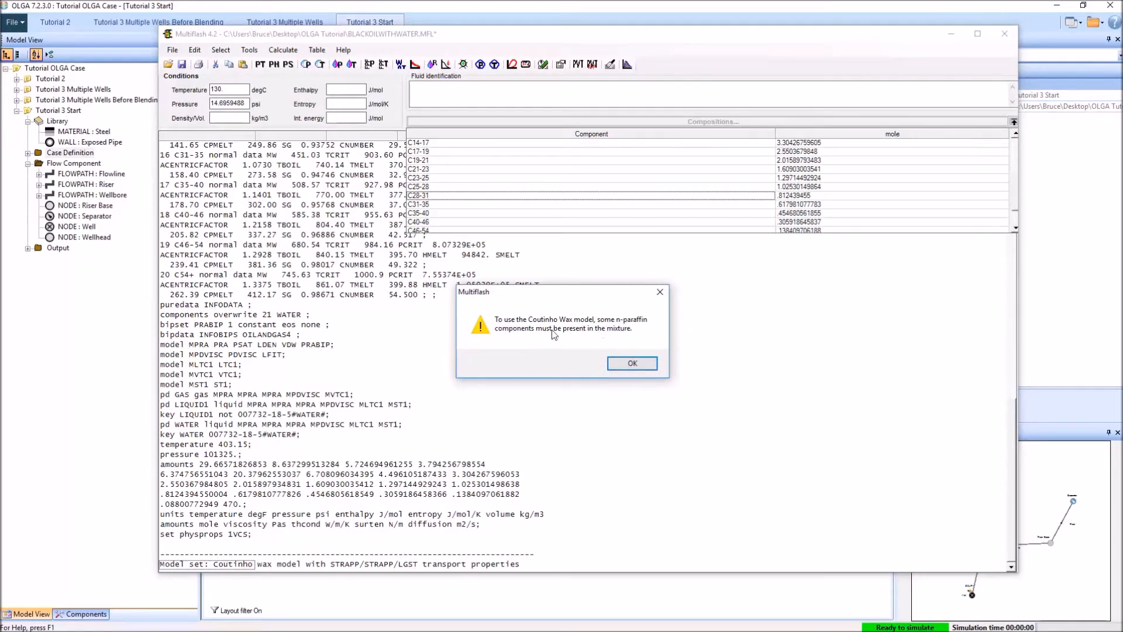
left_click(637, 367)
Step: Open the extended properties of the petroleum fractions from the component selection
left_click(221, 50)
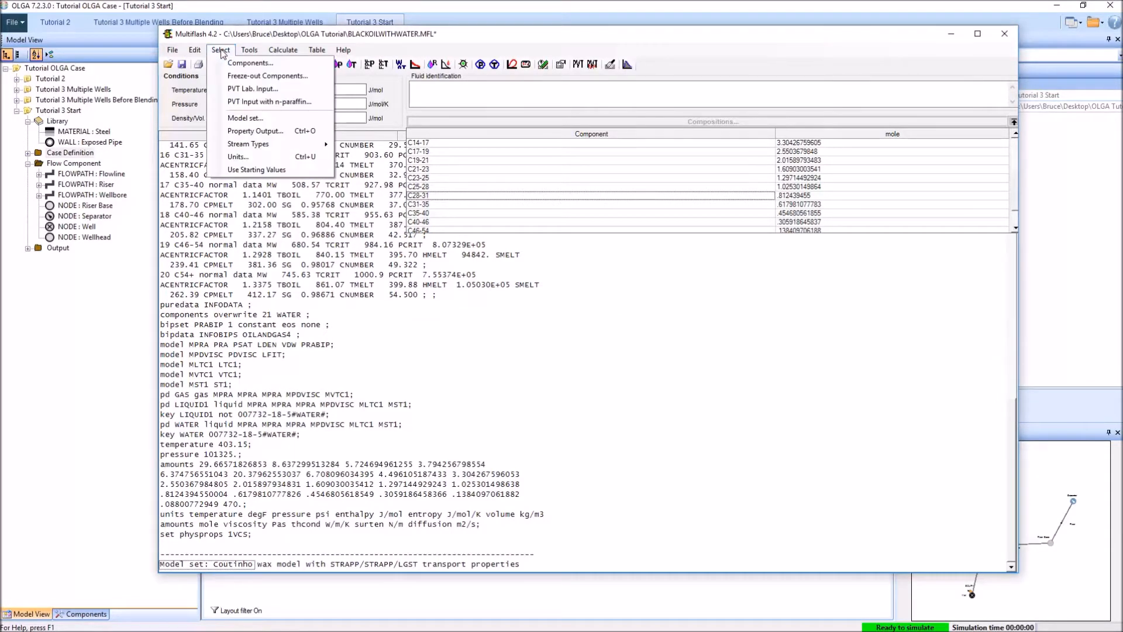
left_click(250, 63)
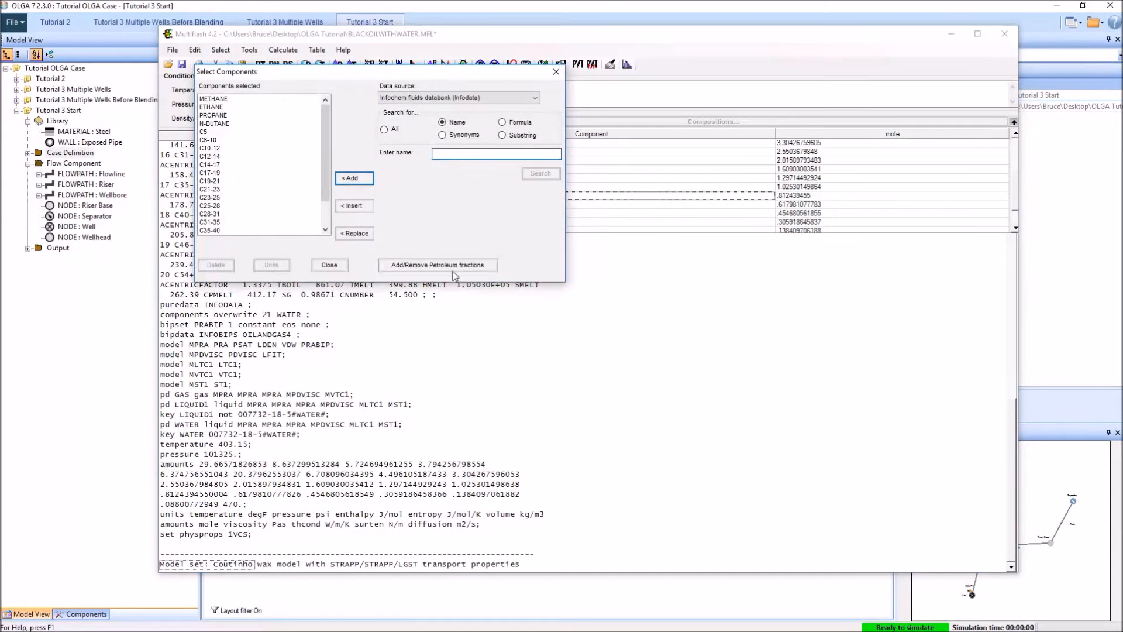
left_click(432, 266)
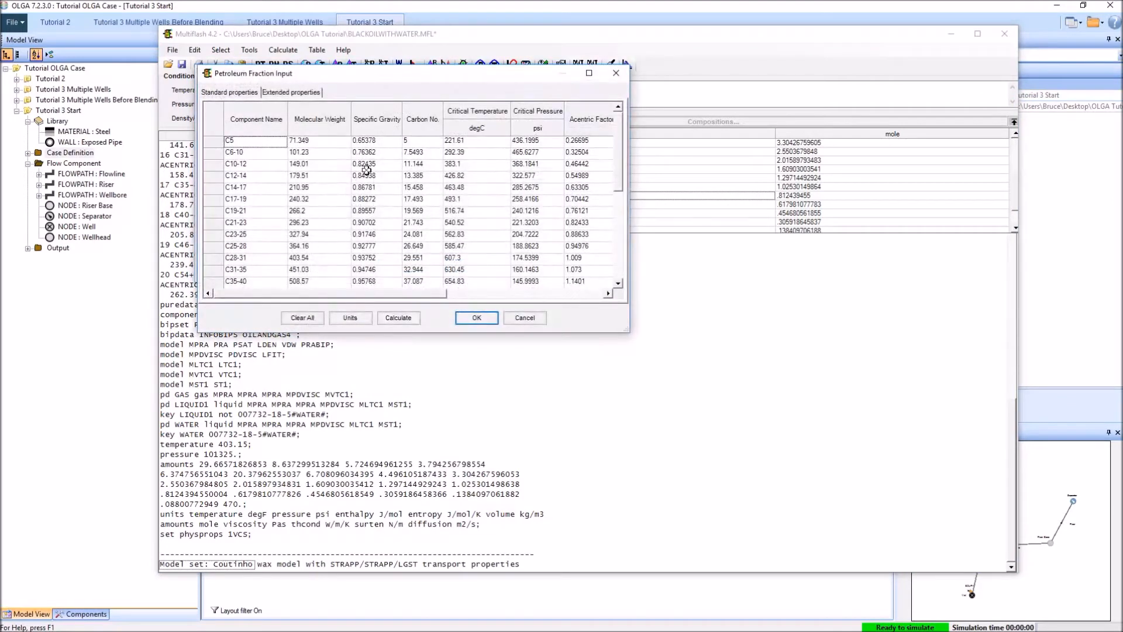
left_click(297, 94)
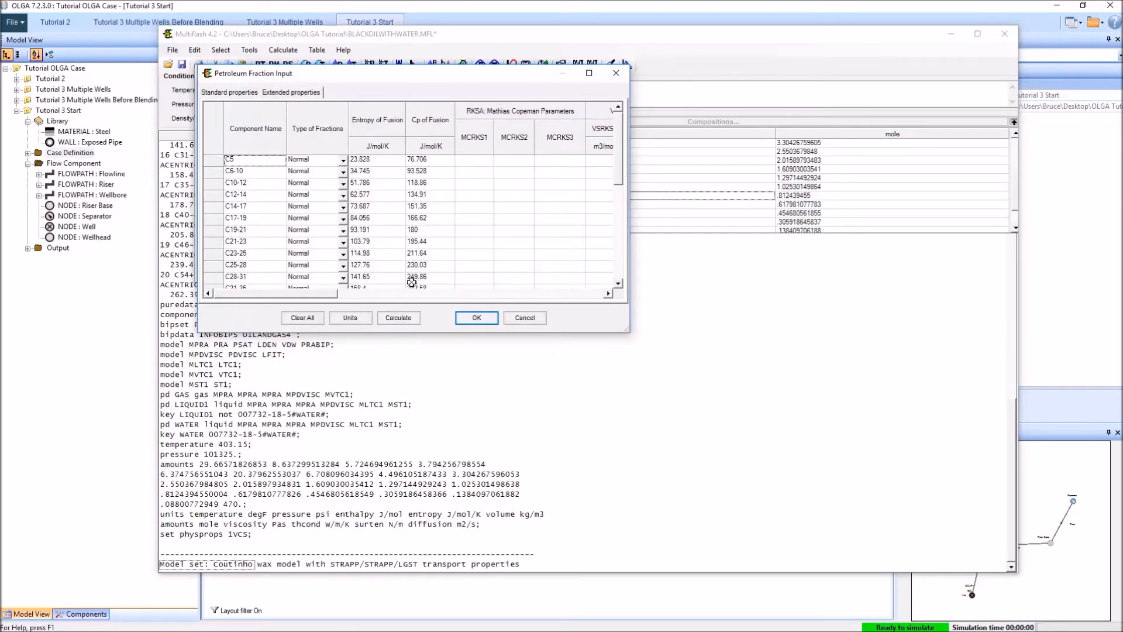
Step: Set the fraction type of C19-21 and the heavier fractions to Normal
left_click(255, 231)
left_click_drag(255, 232, 424, 284)
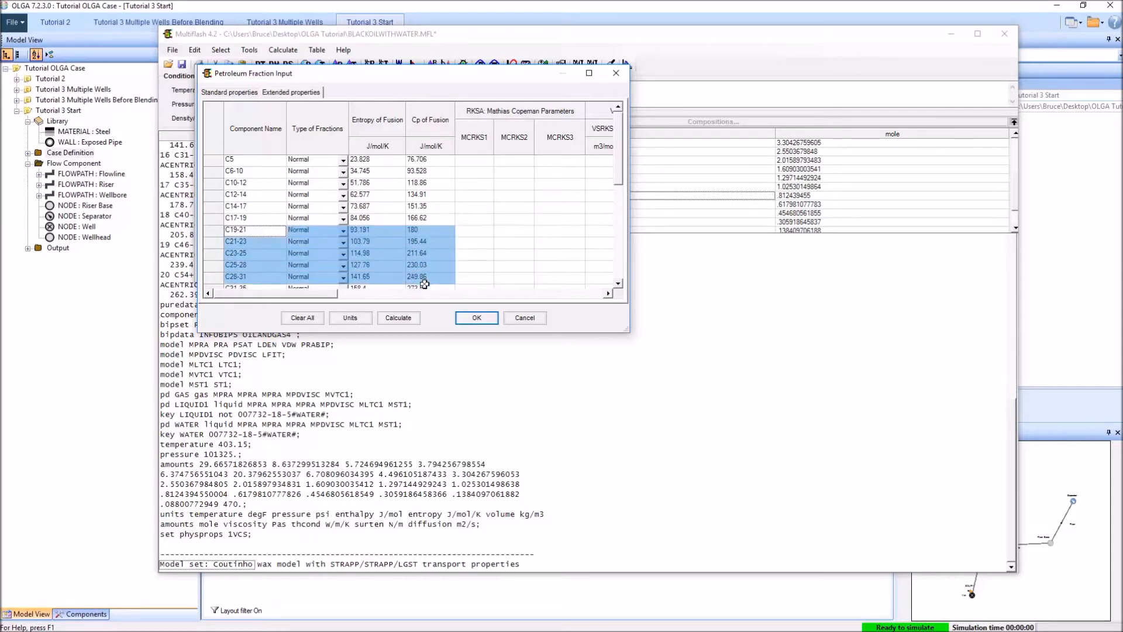
left_click(473, 230)
left_click(343, 232)
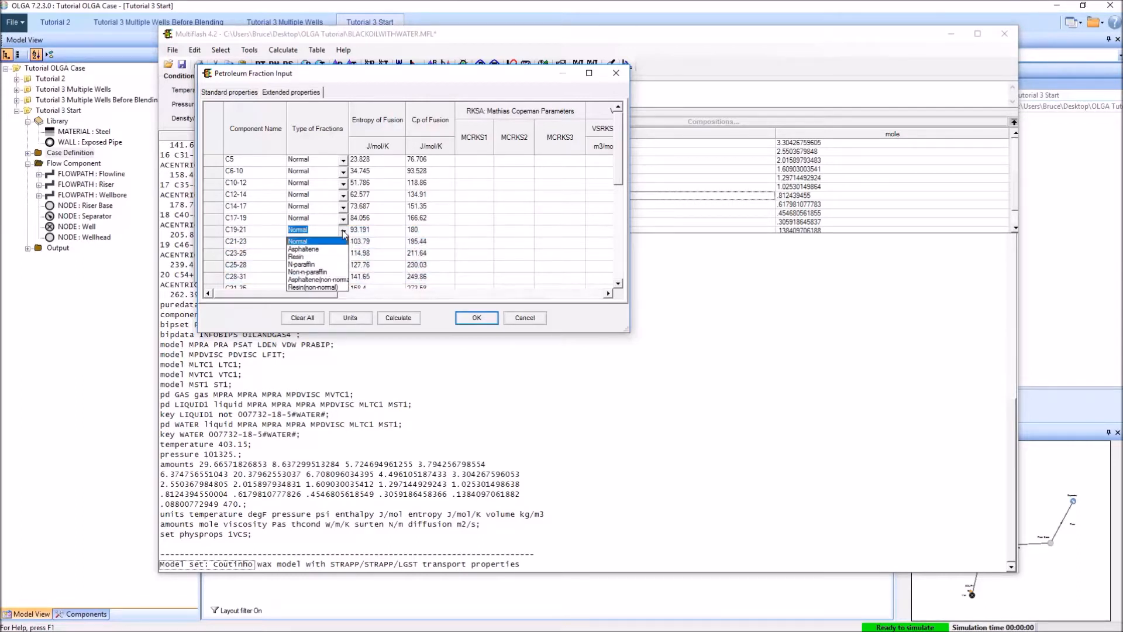
left_click(325, 241)
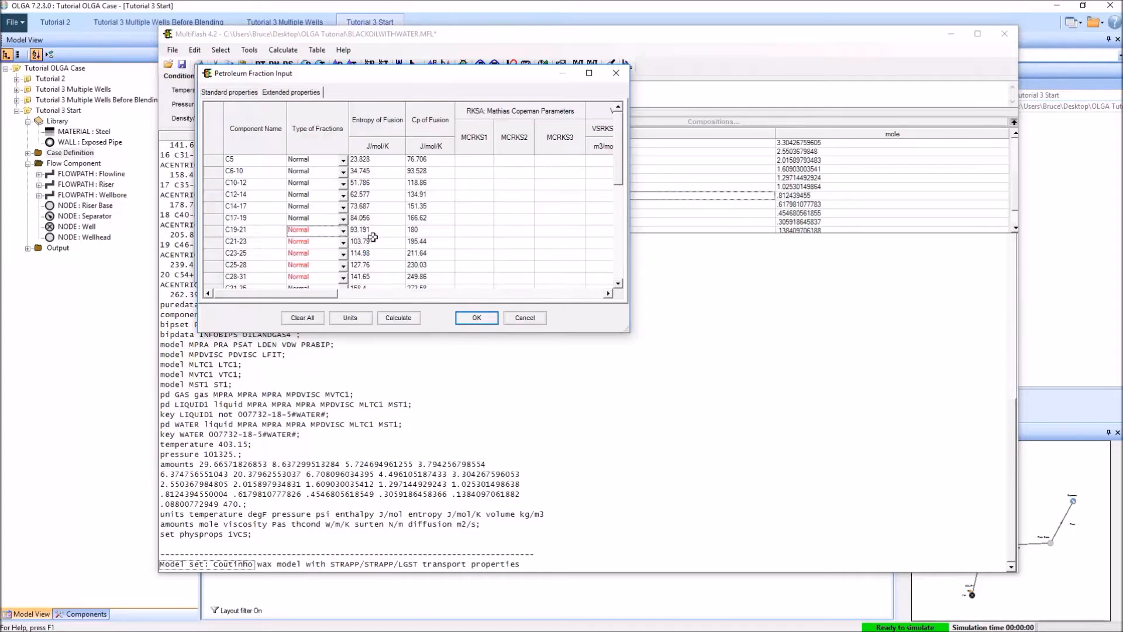
Step: Set the fraction type to N-paraffin for all petroleum fractions from C19-21 to C54+ and apply the change
left_click(341, 233)
left_click(327, 263)
left_click(341, 243)
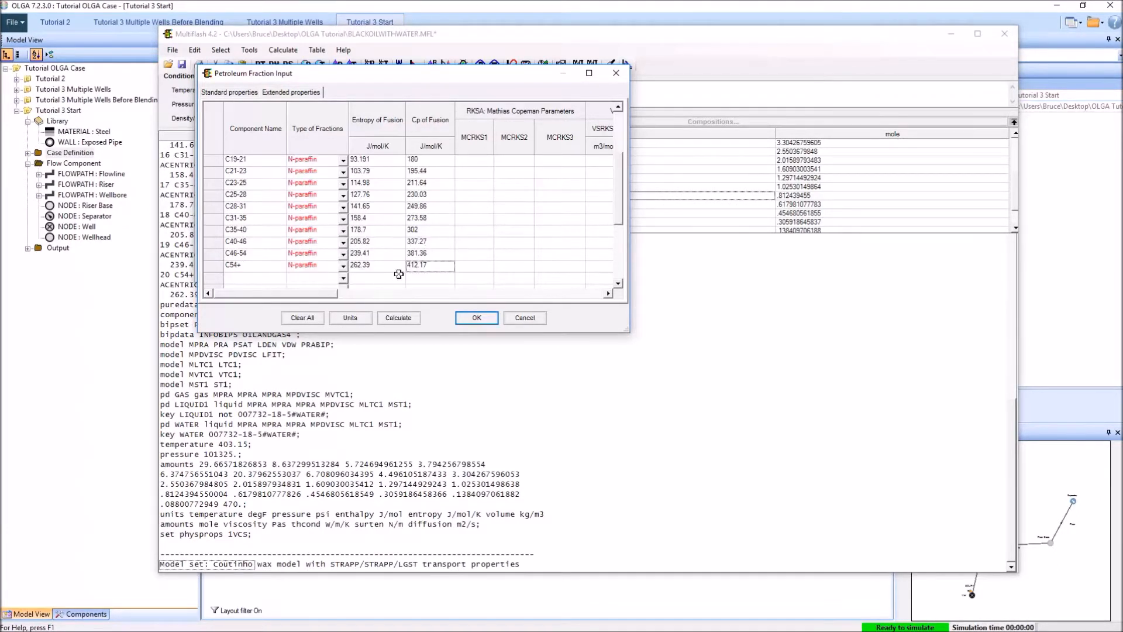
scroll(413, 262, "up", 2)
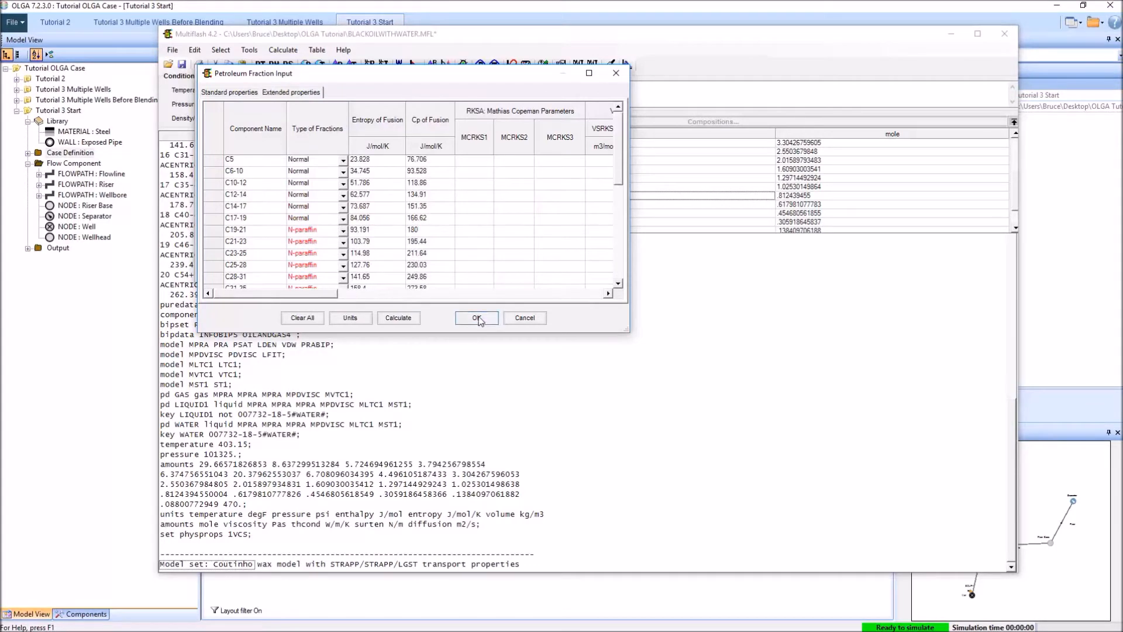
left_click(477, 318)
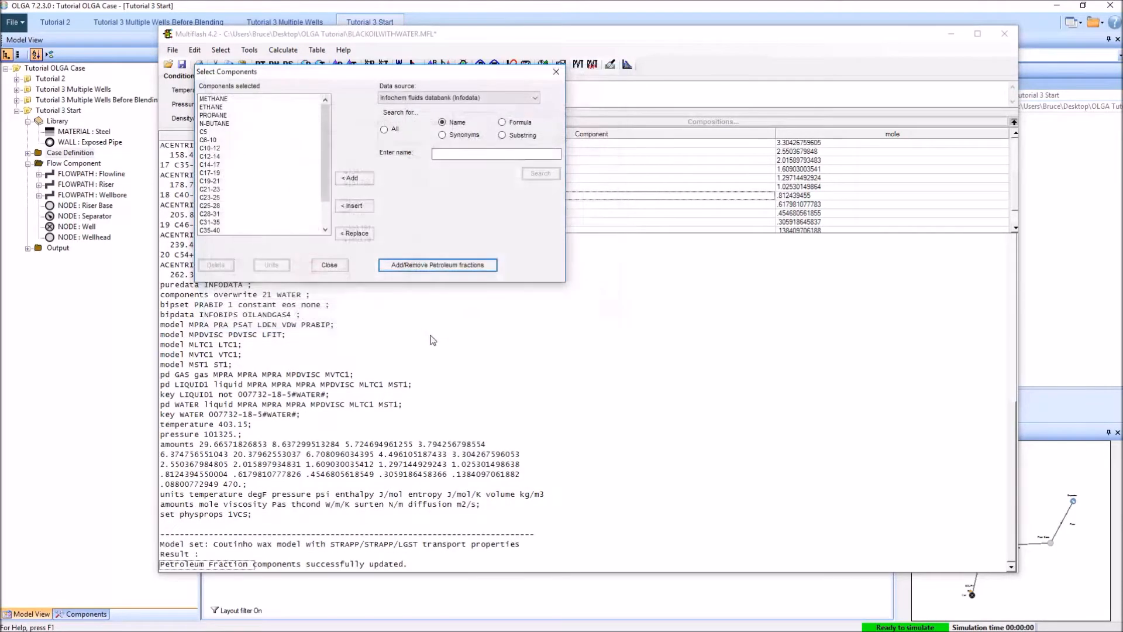
Step: Reopen the petroleum fraction data, check the assigned fraction types, and leave the component selection
left_click(413, 267)
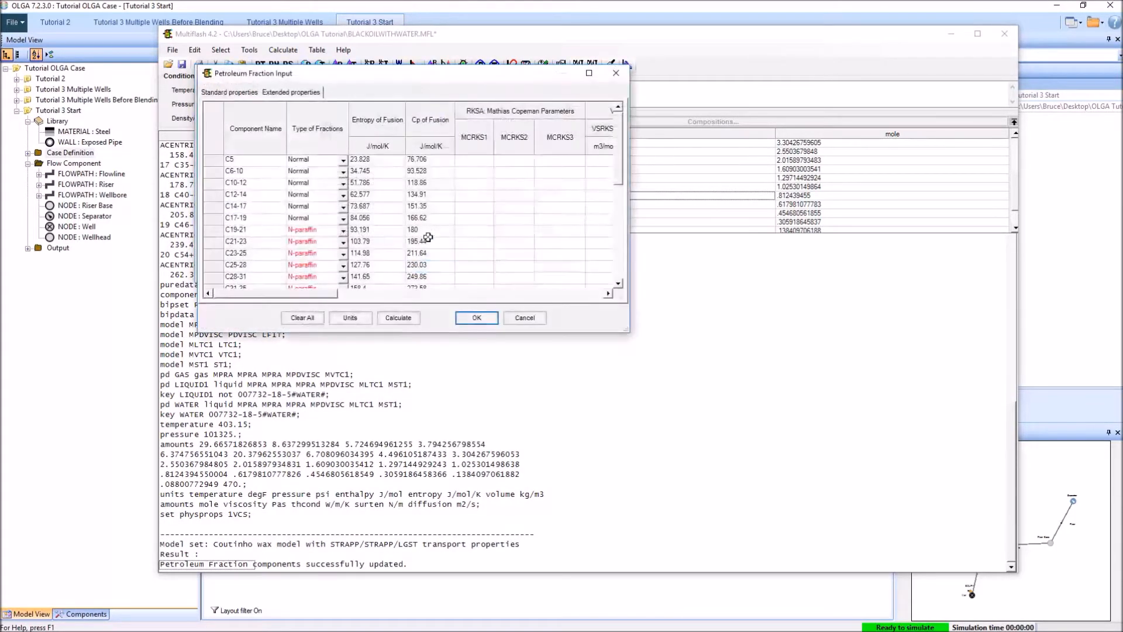
scroll(387, 246, "down", 2)
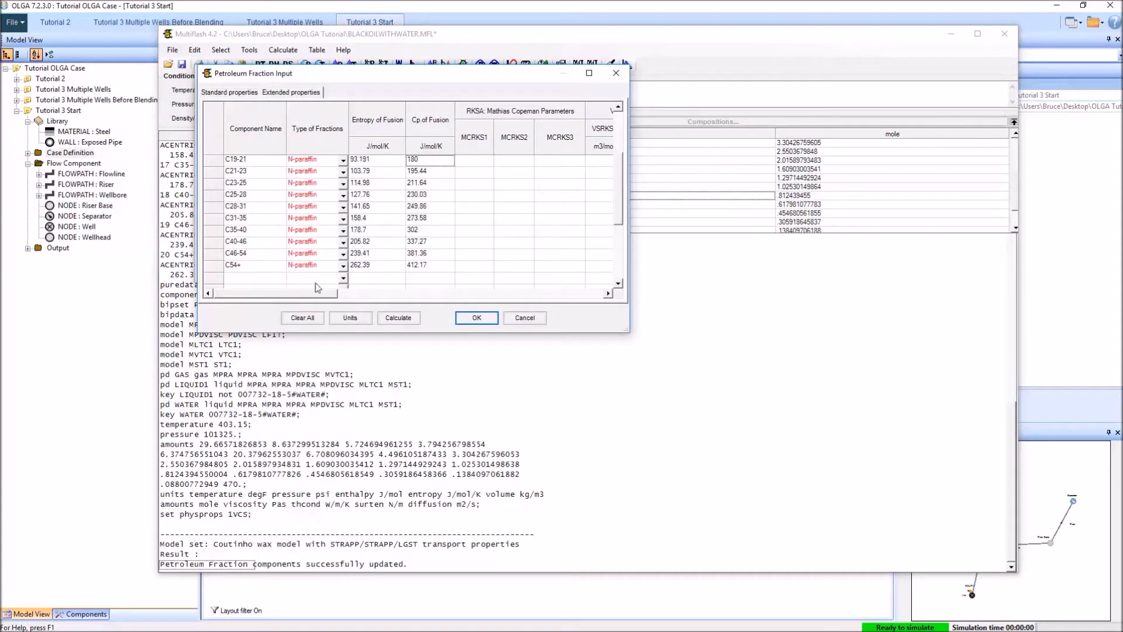
scroll(454, 243, "up", 1)
scroll(444, 264, "up", 1)
left_click(475, 322)
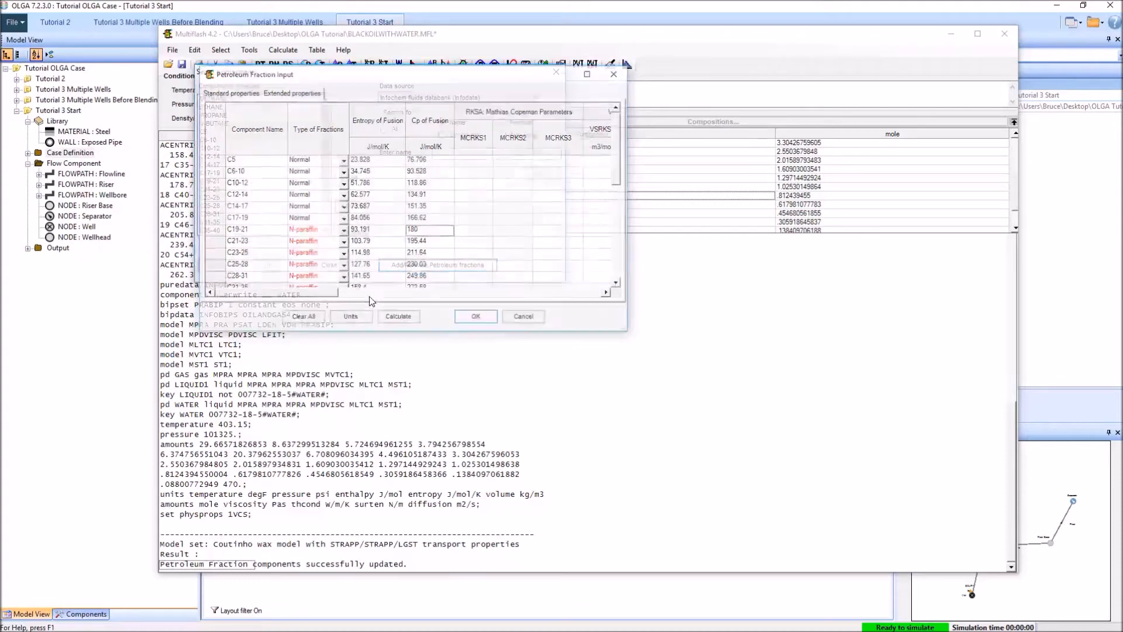
left_click(557, 74)
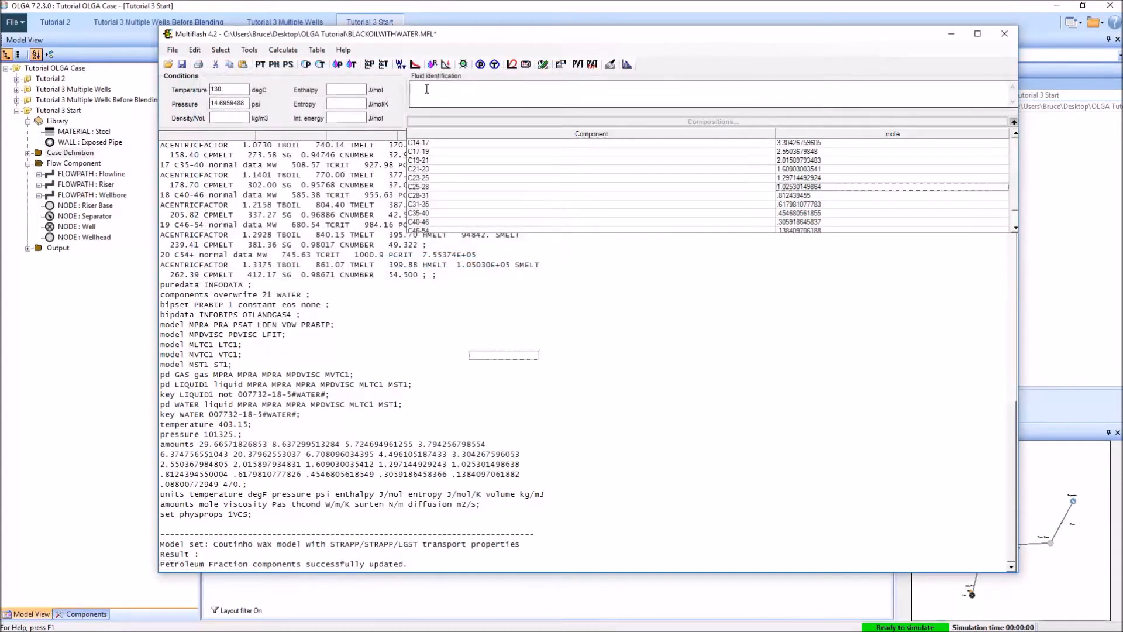
Step: View the wax precipitation curve window, and plot the phase envelopes for solids to examine the wax boundary
left_click(415, 65)
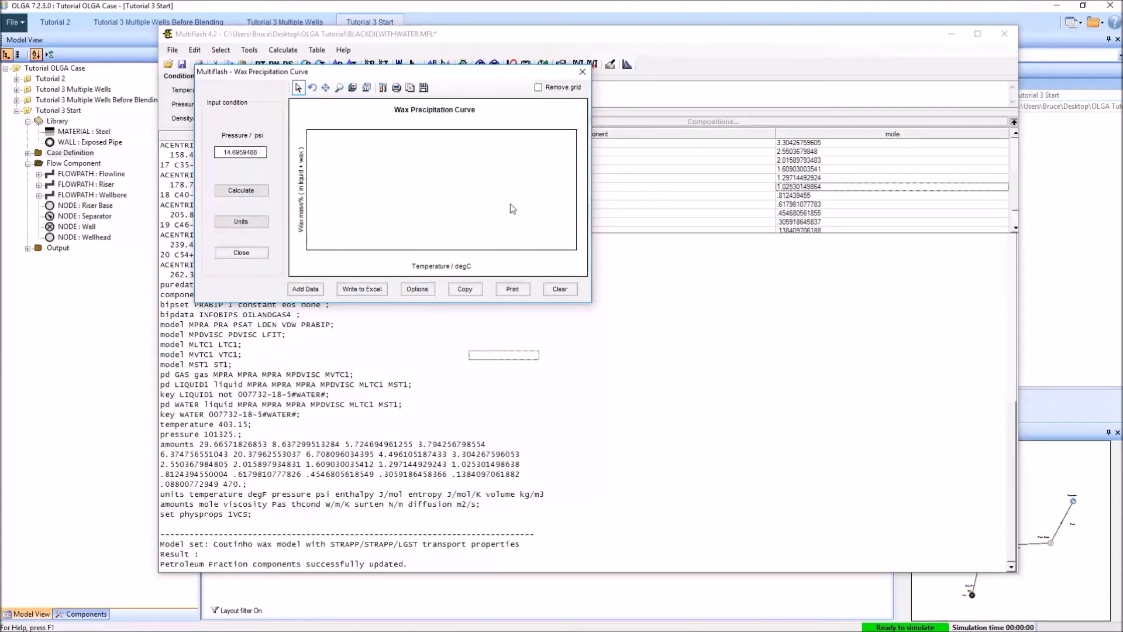
left_click(582, 72)
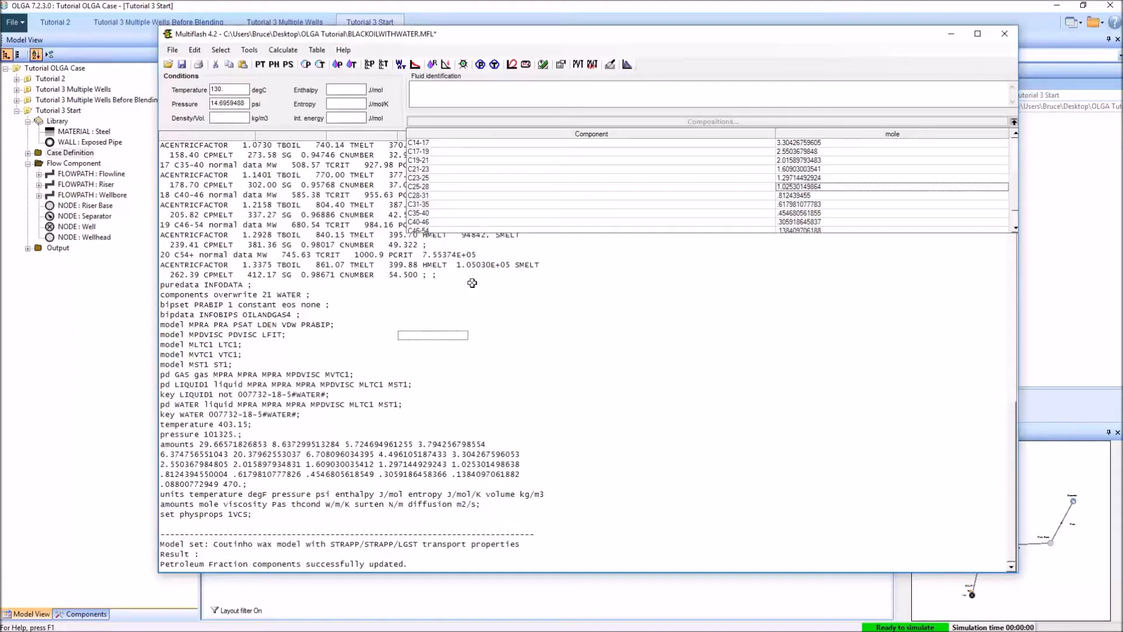
left_click(525, 64)
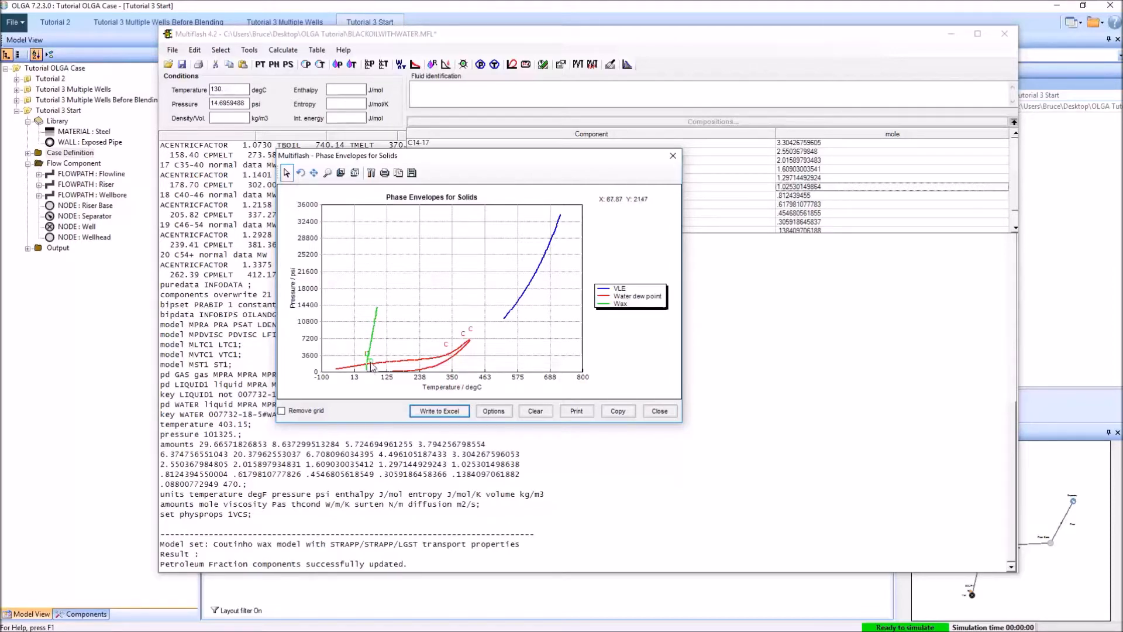
left_click(659, 410)
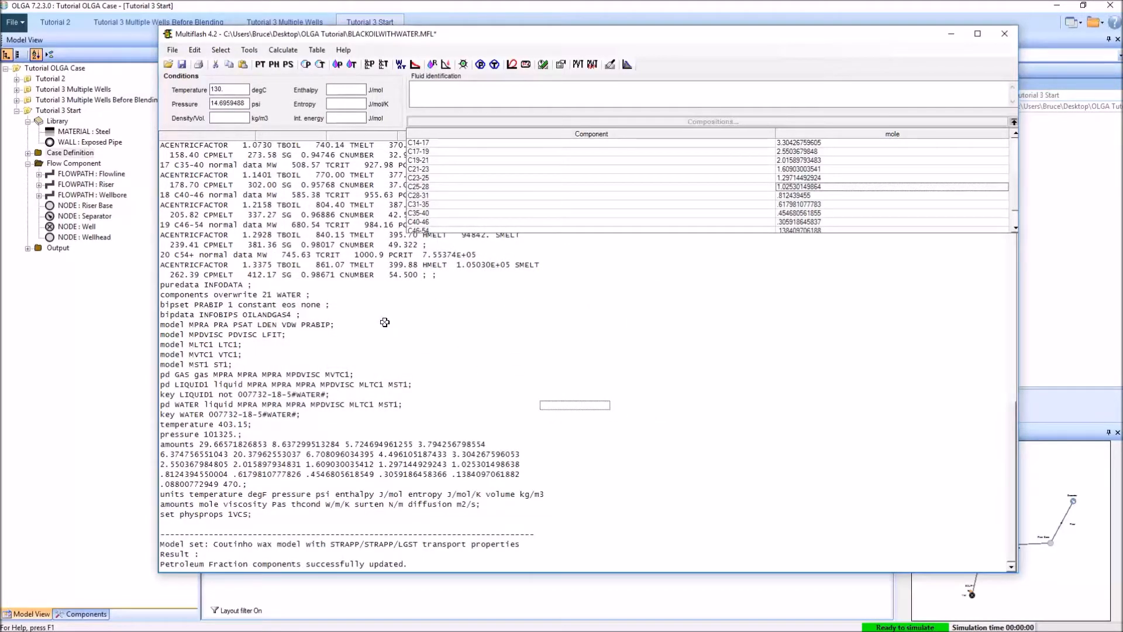
Step: Calculate the wax precipitation curve at a pressure of 500 psi
left_click(414, 65)
left_click(264, 152)
left_click_drag(265, 151, 222, 152)
type("500")
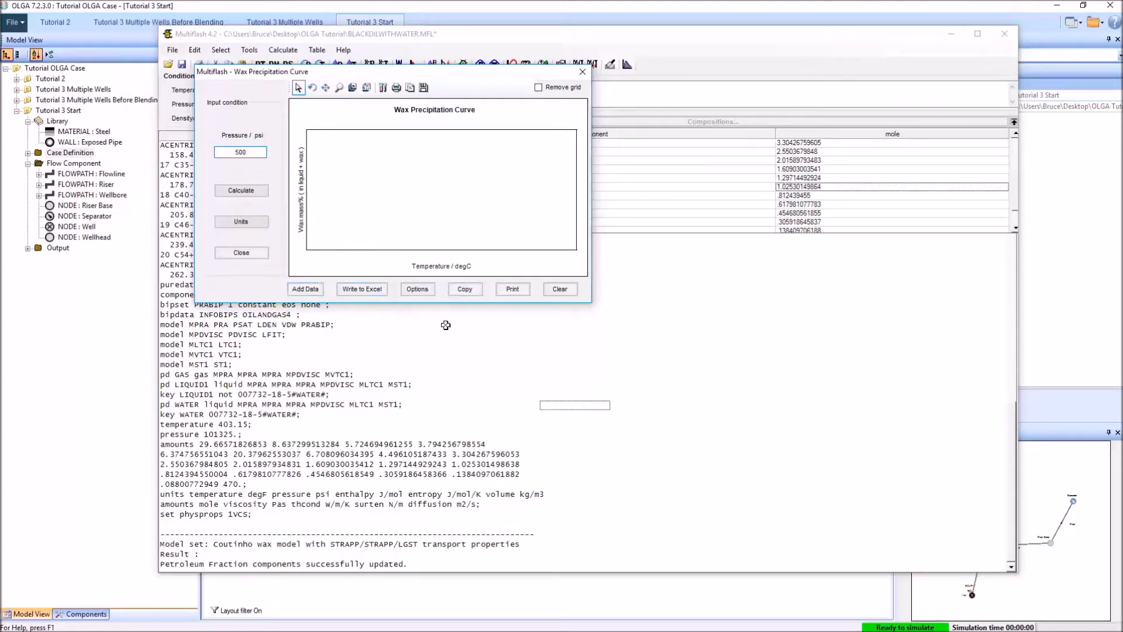
left_click(244, 192)
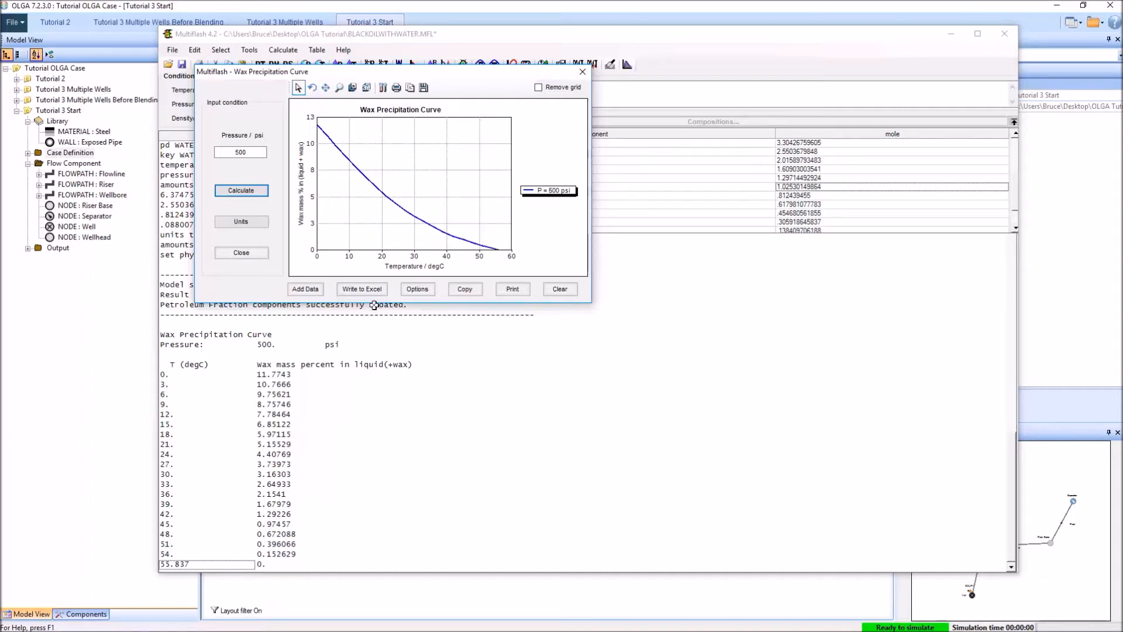
Step: Add a second wax precipitation curve calculated at 100 psi
key("shift+Tab")
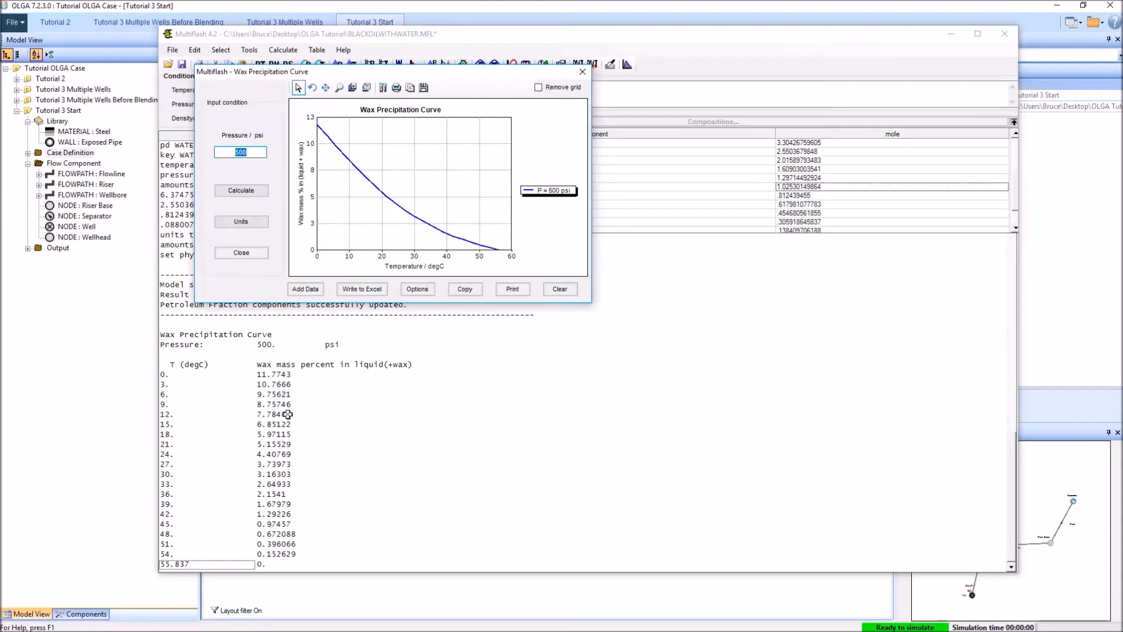
type("100")
left_click(253, 191)
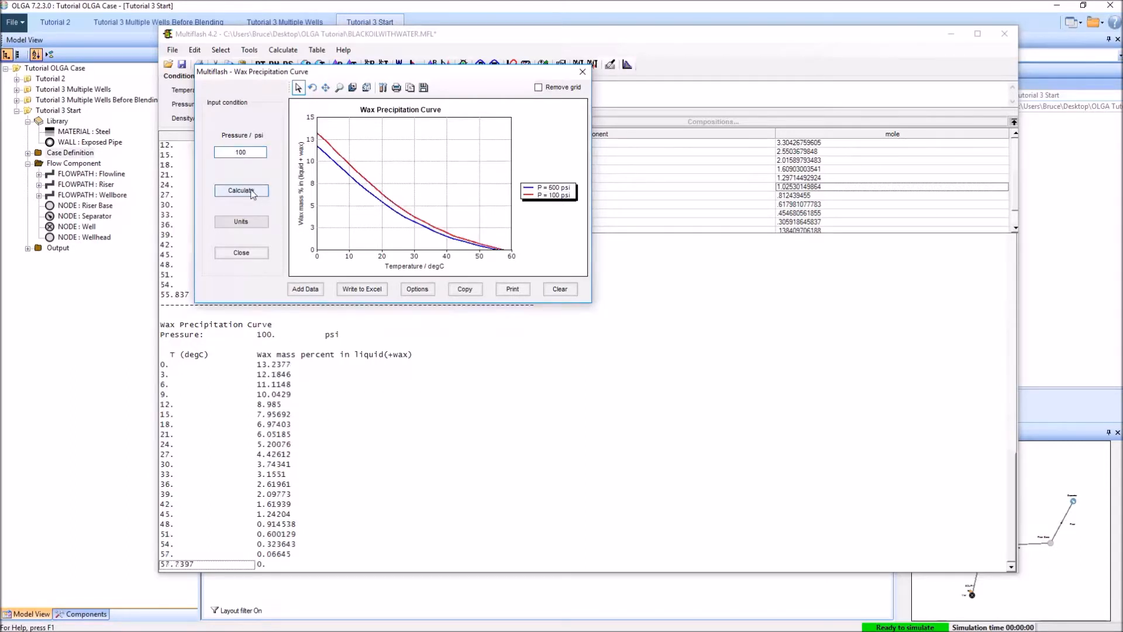
Step: Close the wax precipitation curve window and run a fixed pressure-temperature flash at 40 degC and 500 psi
left_click(581, 73)
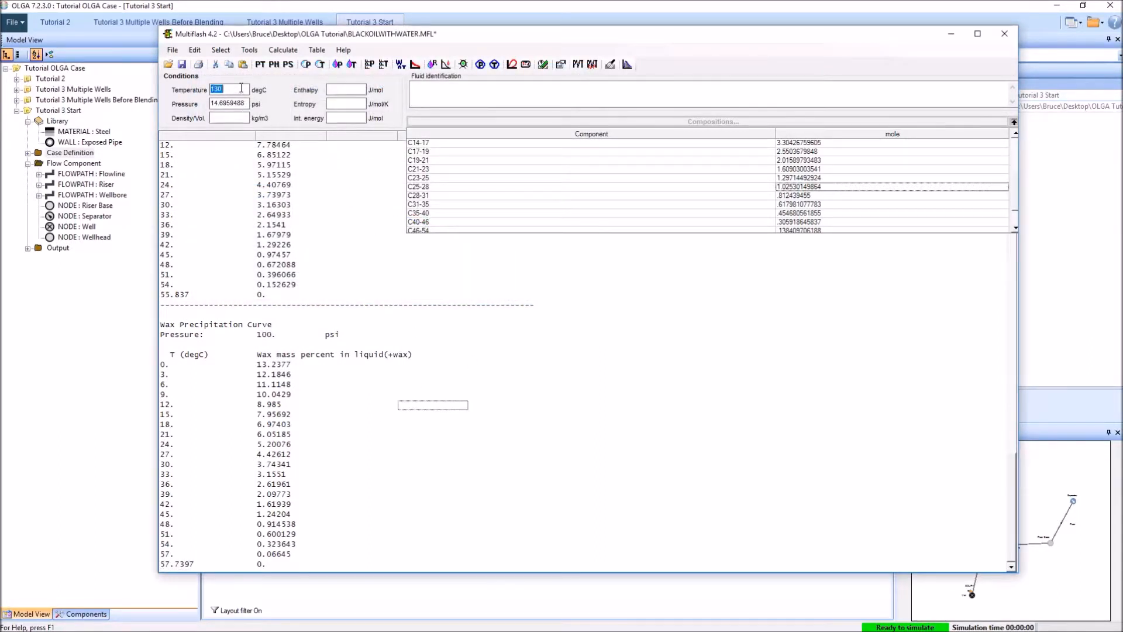
double_click(208, 89)
type("40")
double_click(221, 104)
type("500")
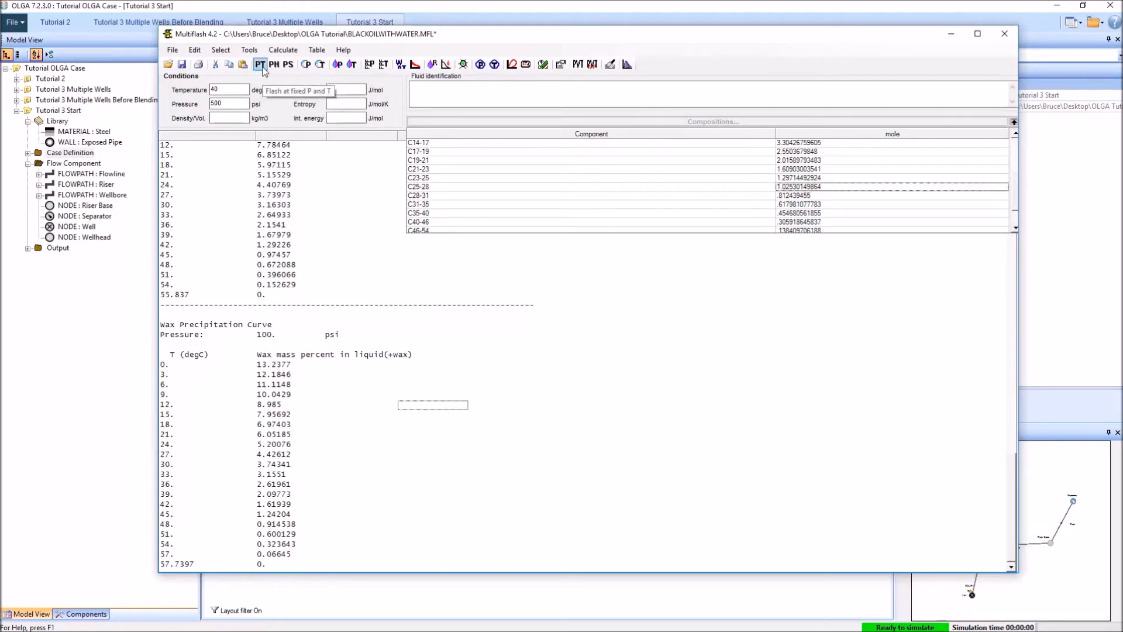
left_click(260, 64)
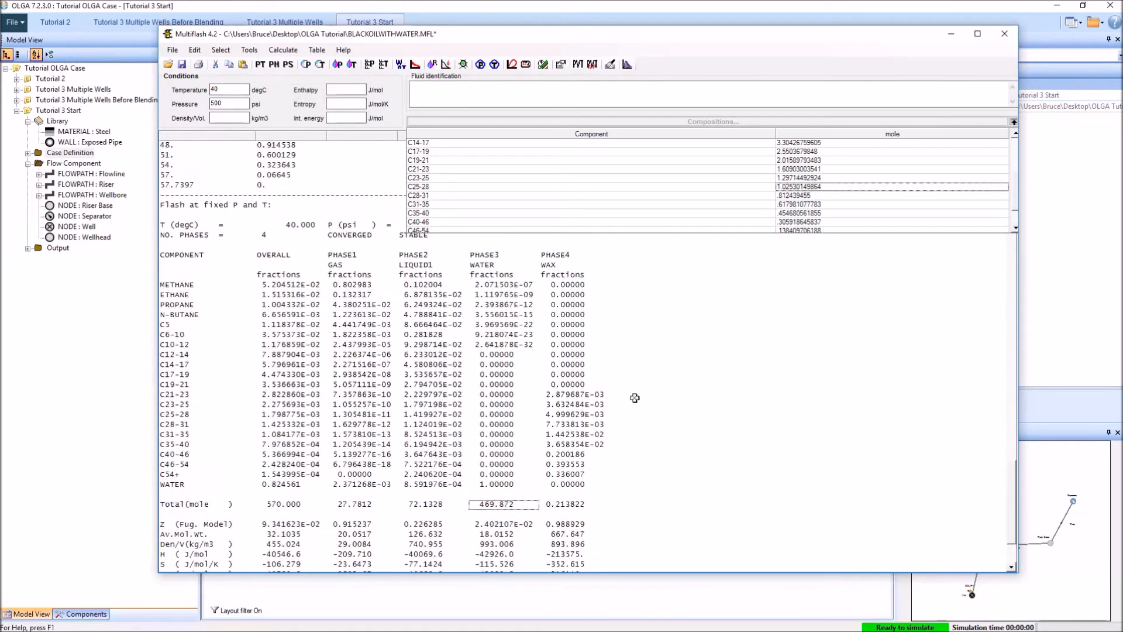
Step: Collapse the compositions list and examine the flash results, especially the wax phase fractions of the light and heavy components
left_click(1015, 122)
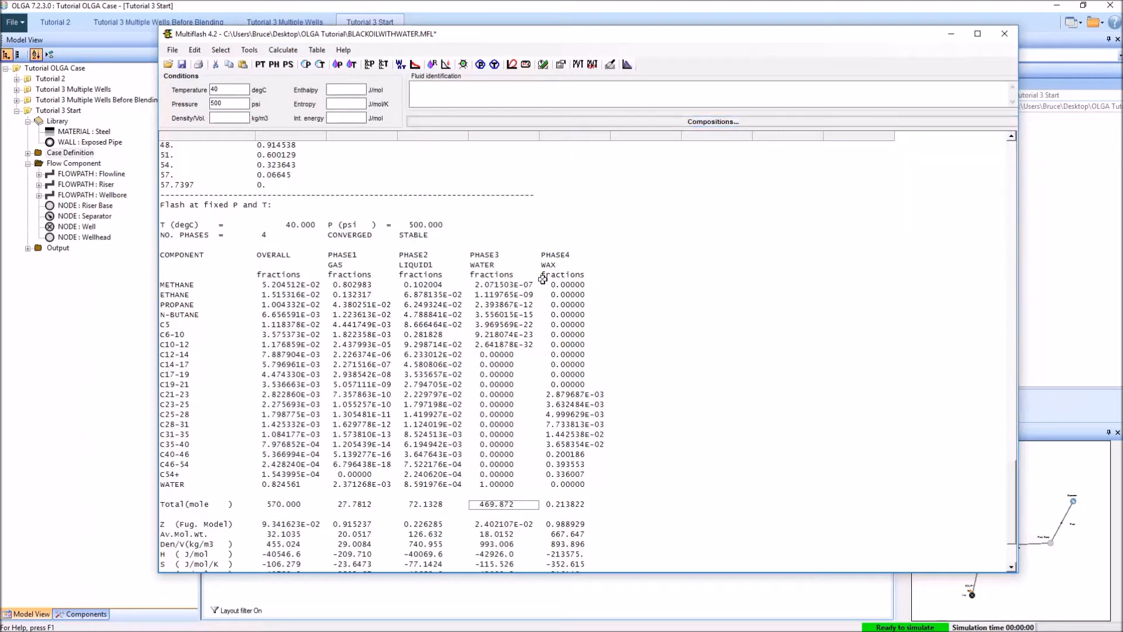
left_click_drag(567, 264, 574, 460)
left_click(676, 435)
scroll(667, 471, "down", 1)
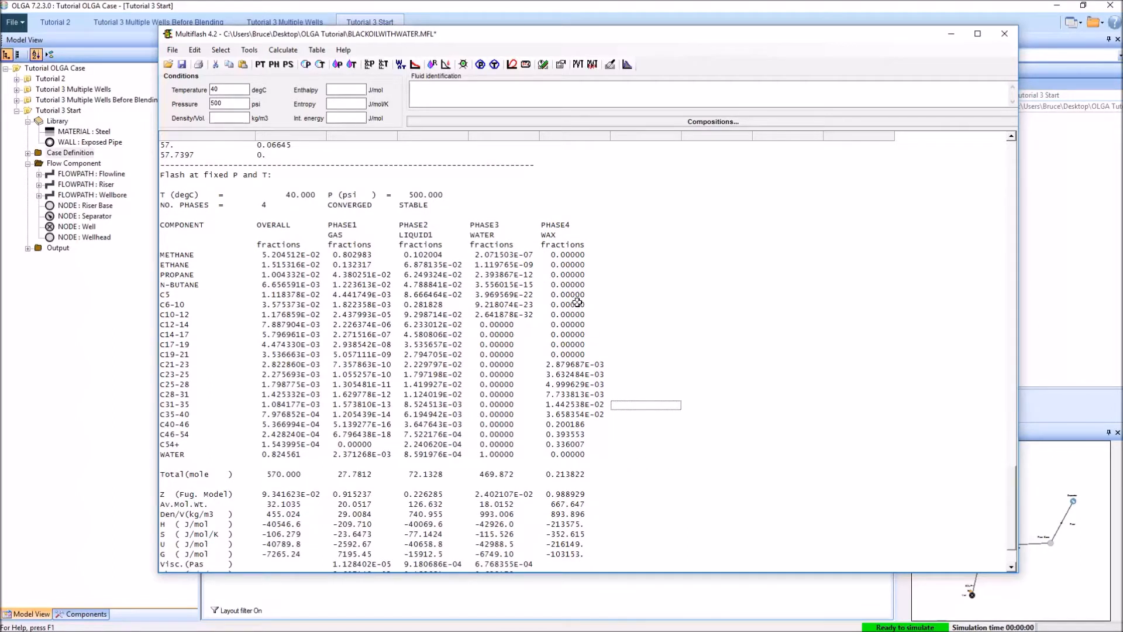
left_click_drag(573, 256, 576, 287)
left_click(631, 363)
scroll(600, 416, "down", 1)
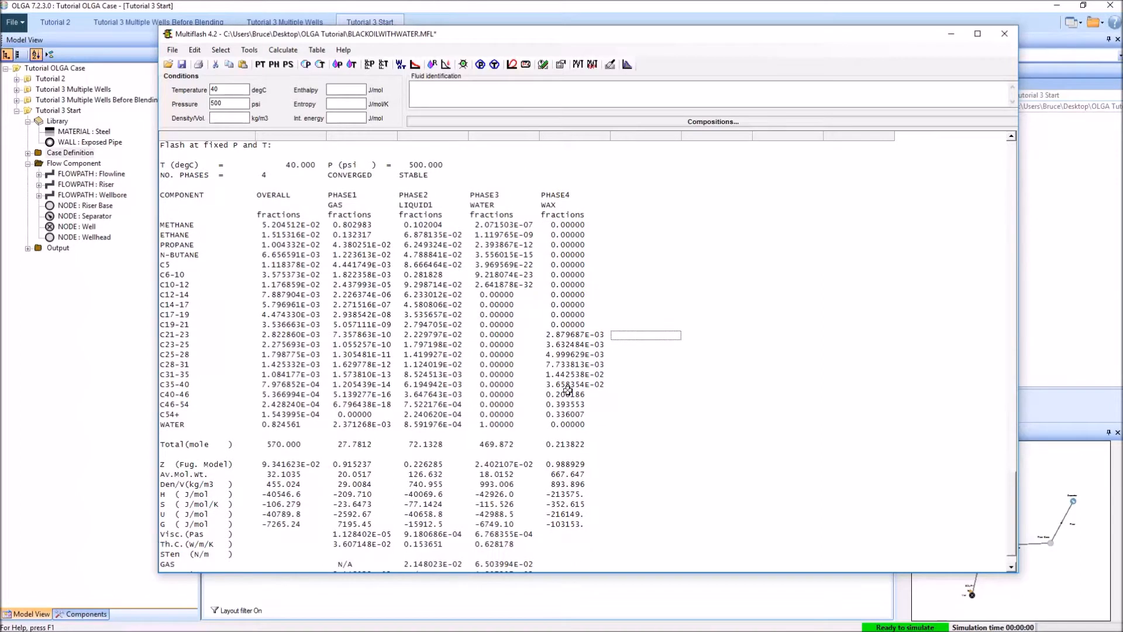
left_click_drag(576, 335, 580, 427)
left_click(644, 416)
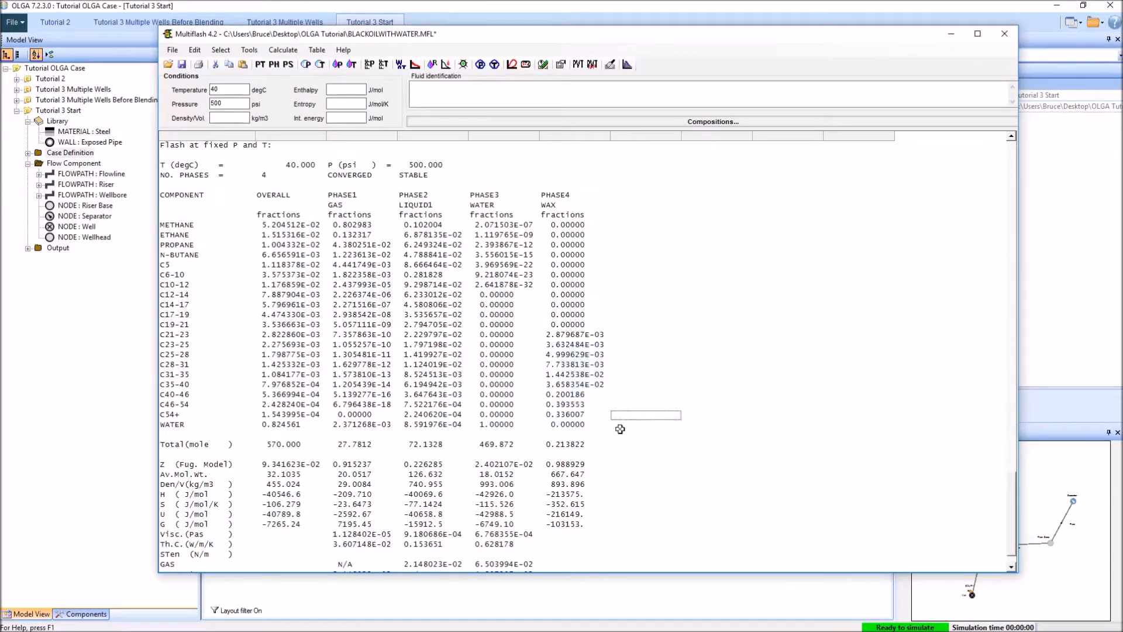
scroll(617, 429, "down", 1)
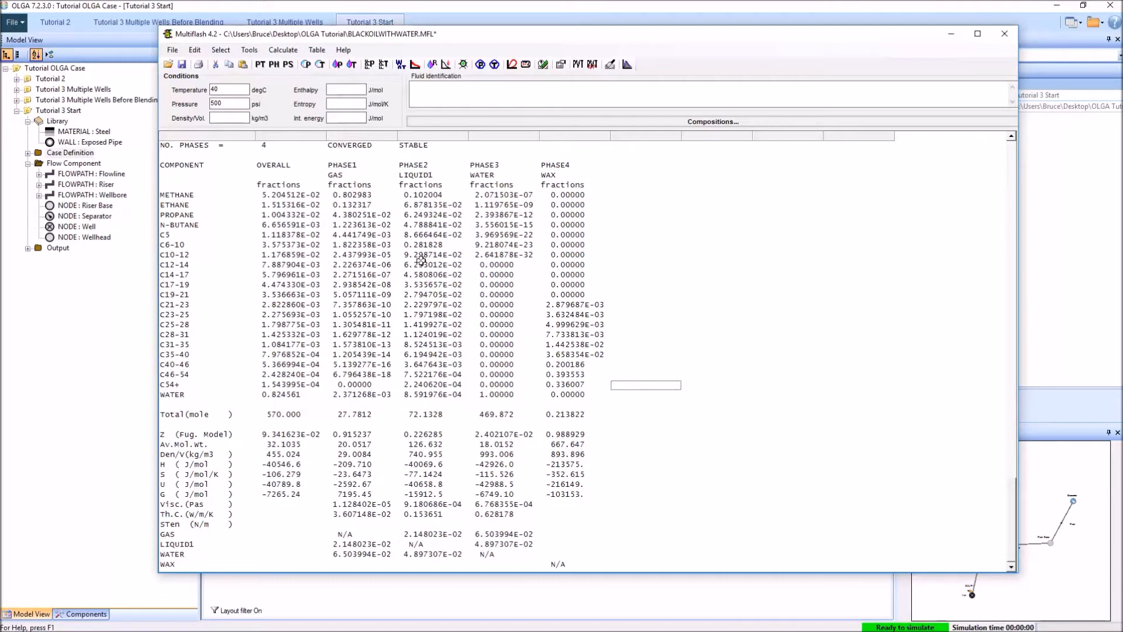
Step: Save the problem setup under the new name BLACKOILWITHWATERANDWAX.MFL in the OLGA Tutorial folder
left_click(173, 50)
left_click(217, 104)
left_click(173, 50)
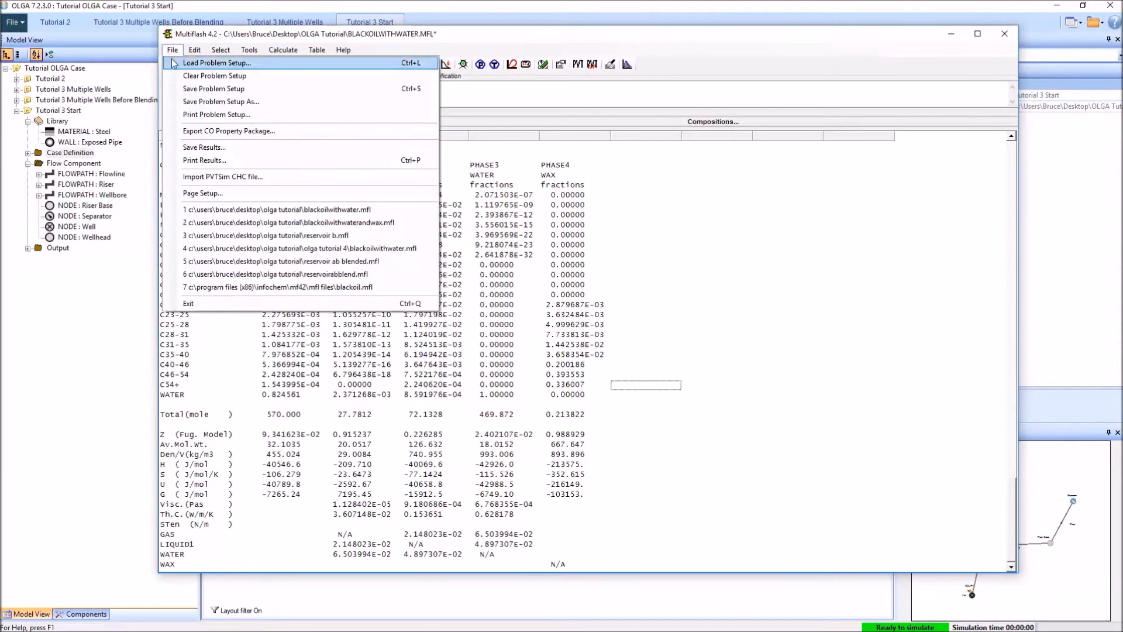
left_click(197, 105)
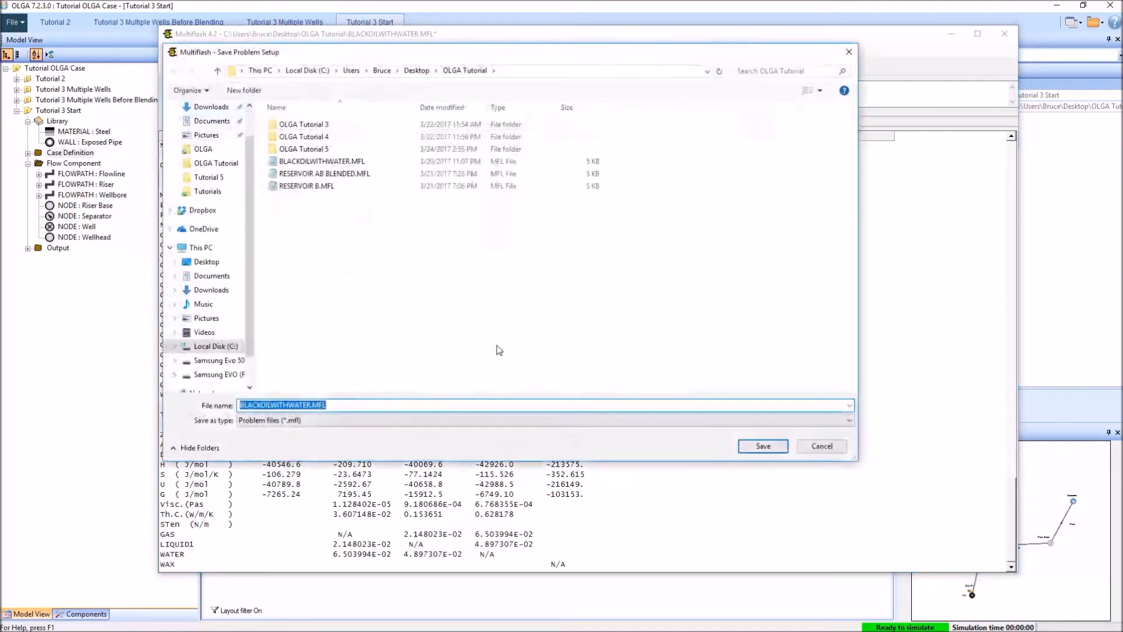
left_click(310, 405)
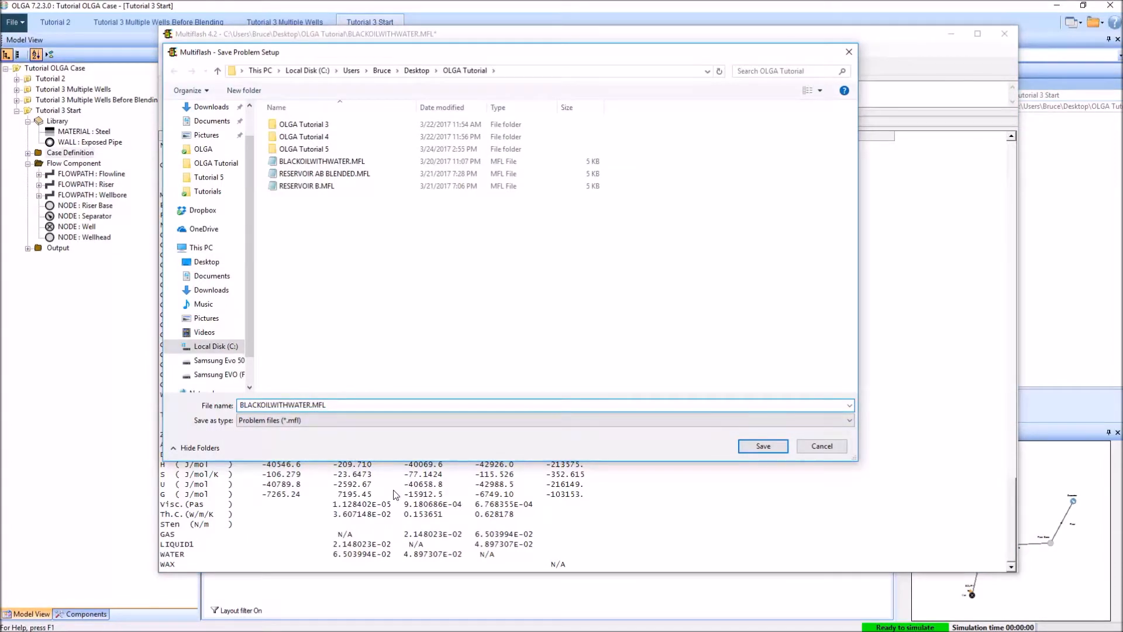
type("ANDWAX")
key("Return")
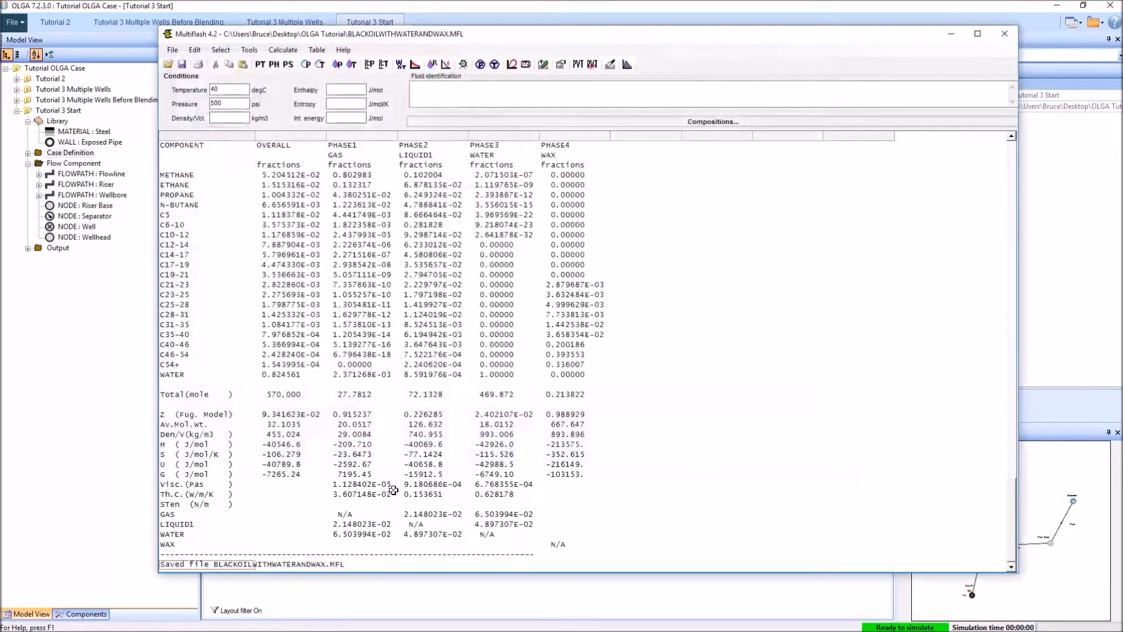
Step: Switch to OLGA and run the simulation of the Tutorial 3 Start case
left_click(512, 9)
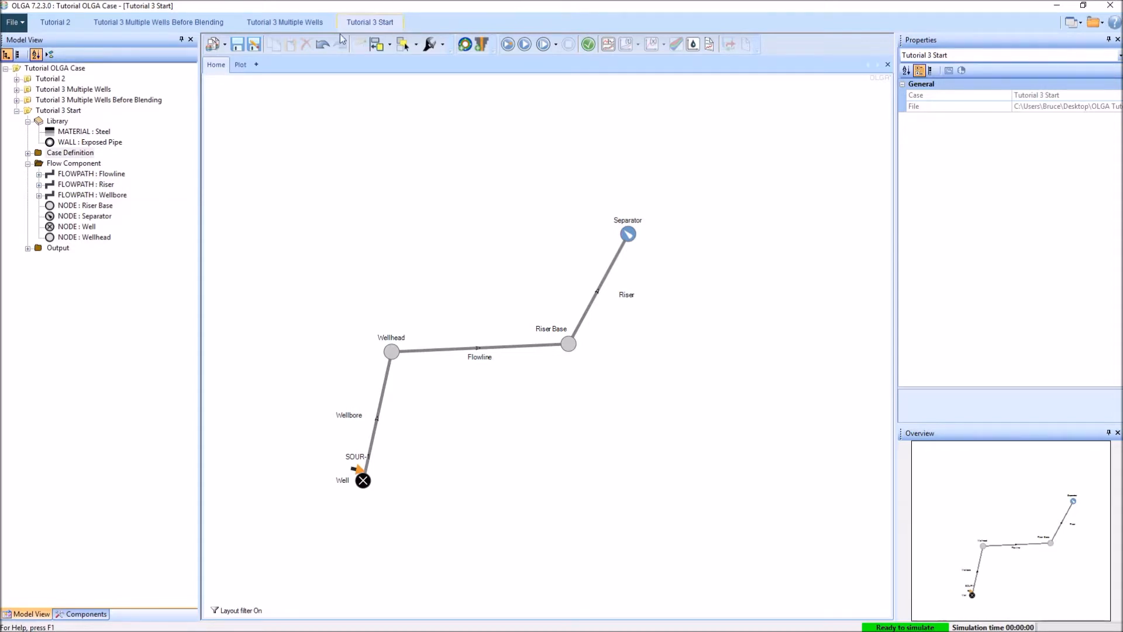
left_click(510, 48)
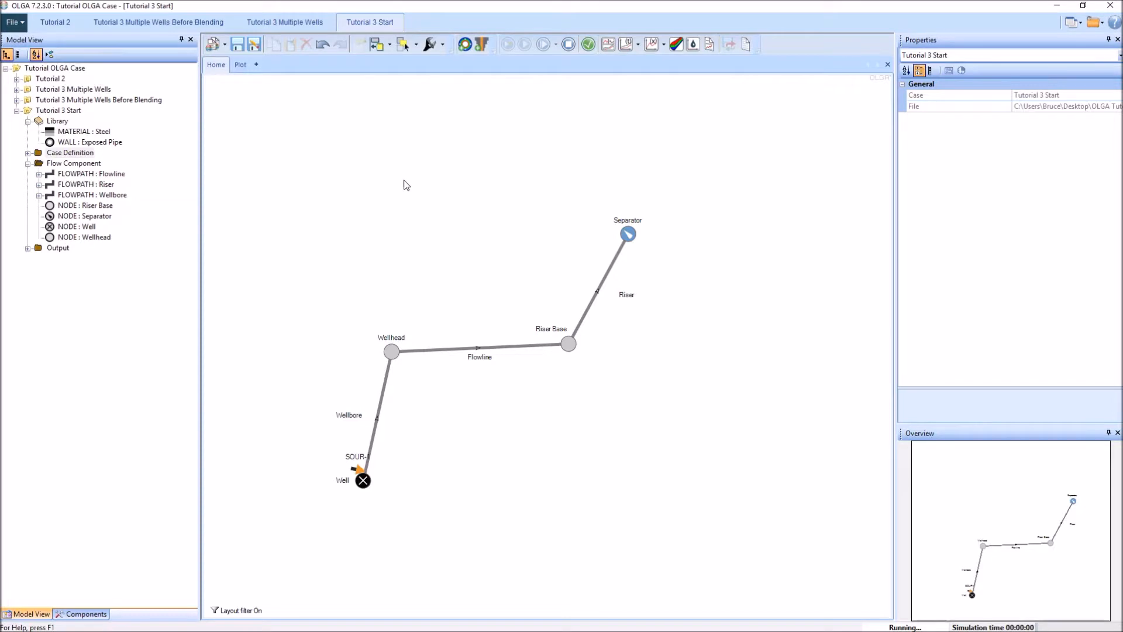
key("Return")
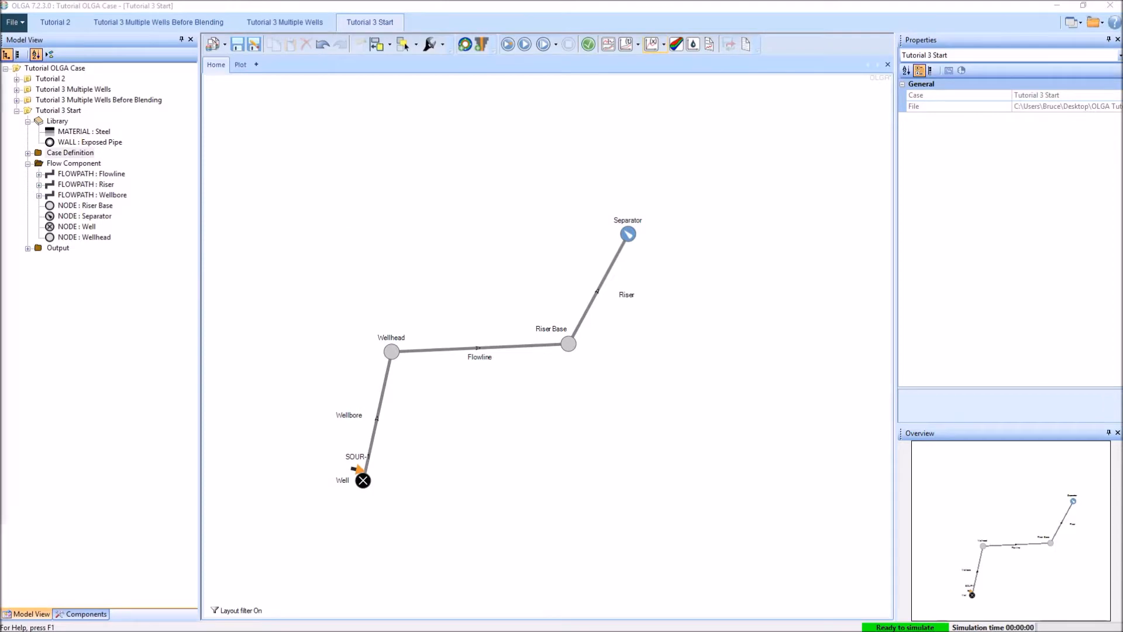
Step: Create a profile plot of the wellbore's pressure PT in psia and fluid temperature TM
left_click(651, 43)
left_click(660, 432)
left_click(660, 442)
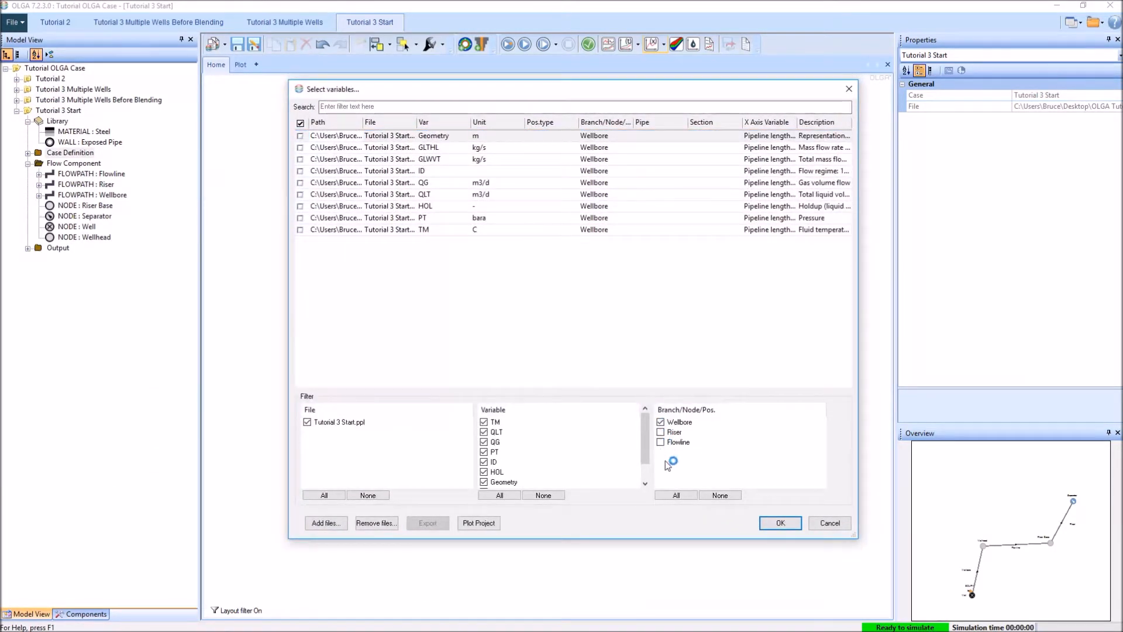
left_click(300, 218)
left_click(300, 229)
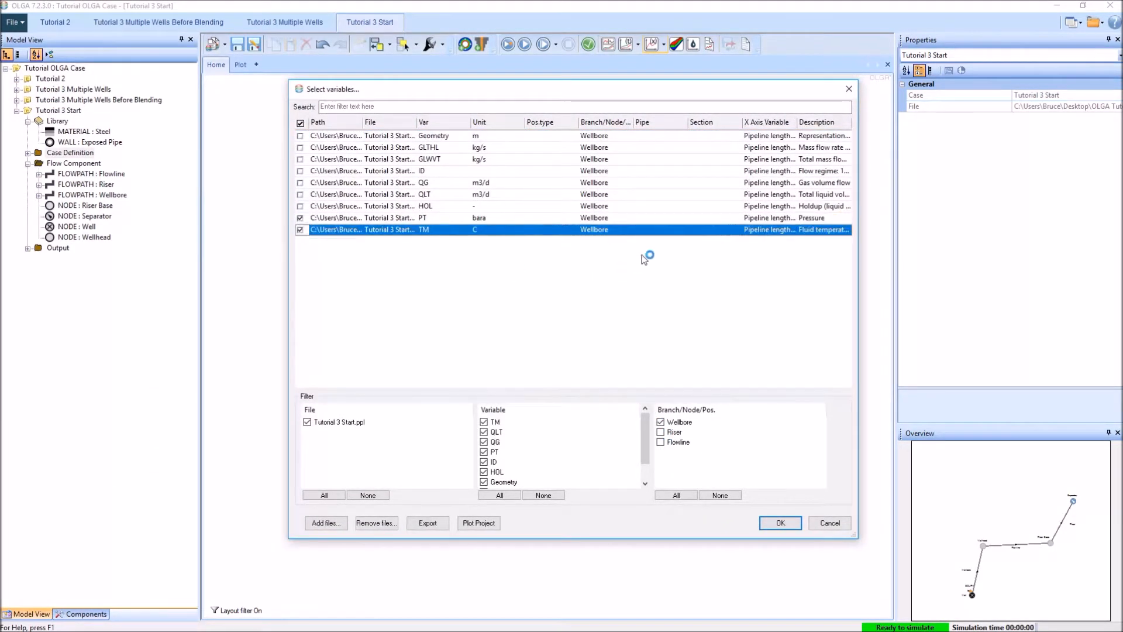
left_click(513, 217)
left_click(532, 219)
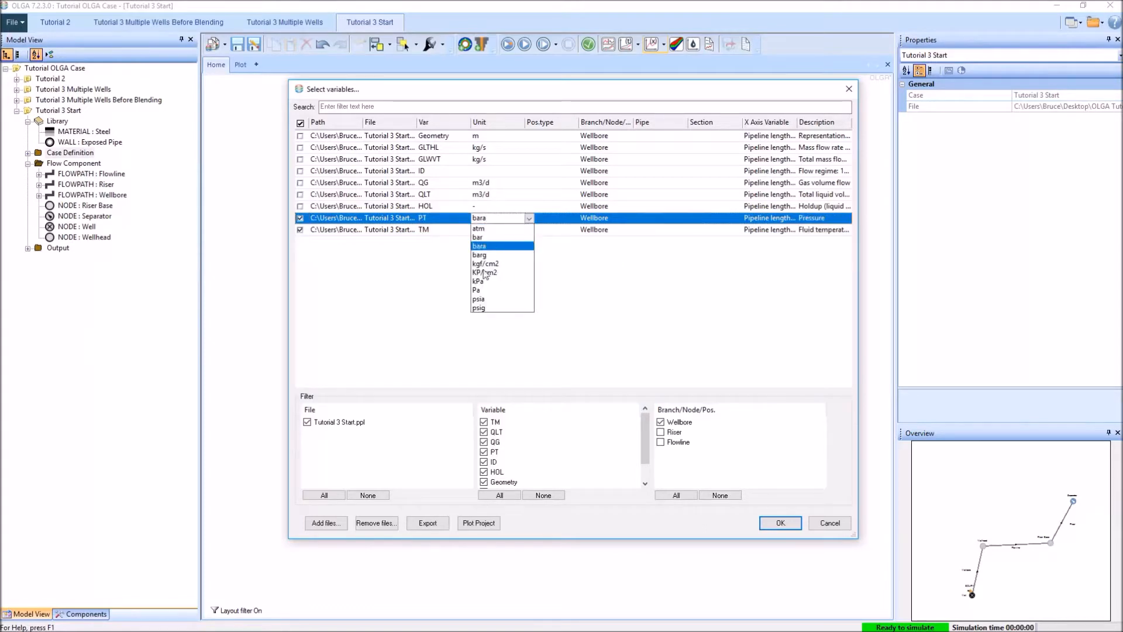
left_click(490, 301)
left_click(781, 523)
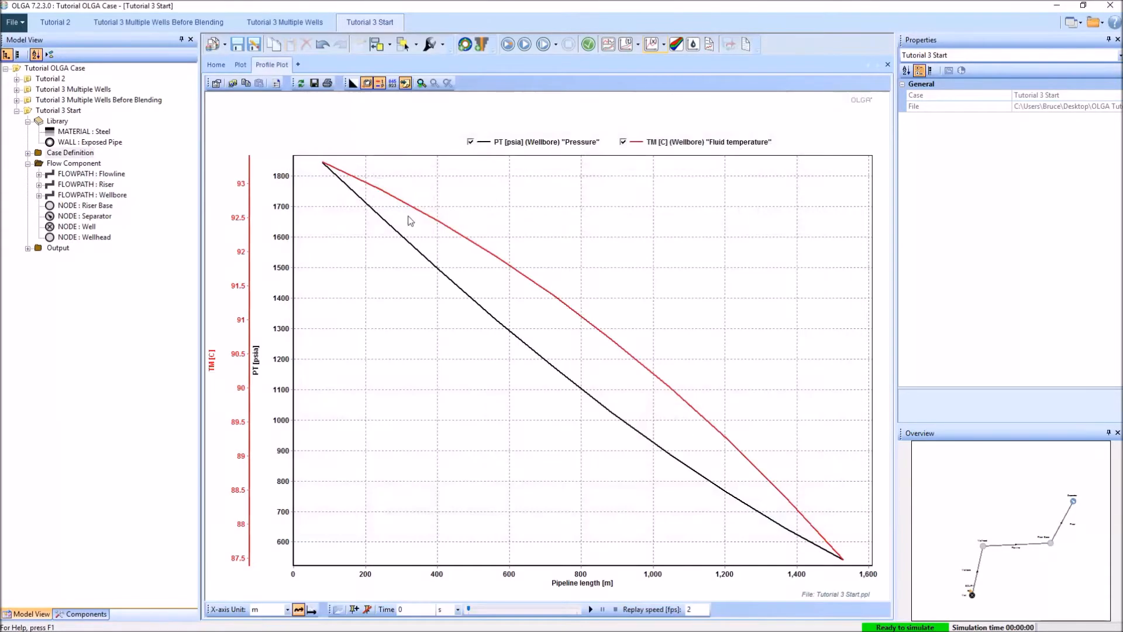
Step: Create a profile plot of the flowline's pressure in psia and fluid temperature, and add another profile plot
left_click(651, 44)
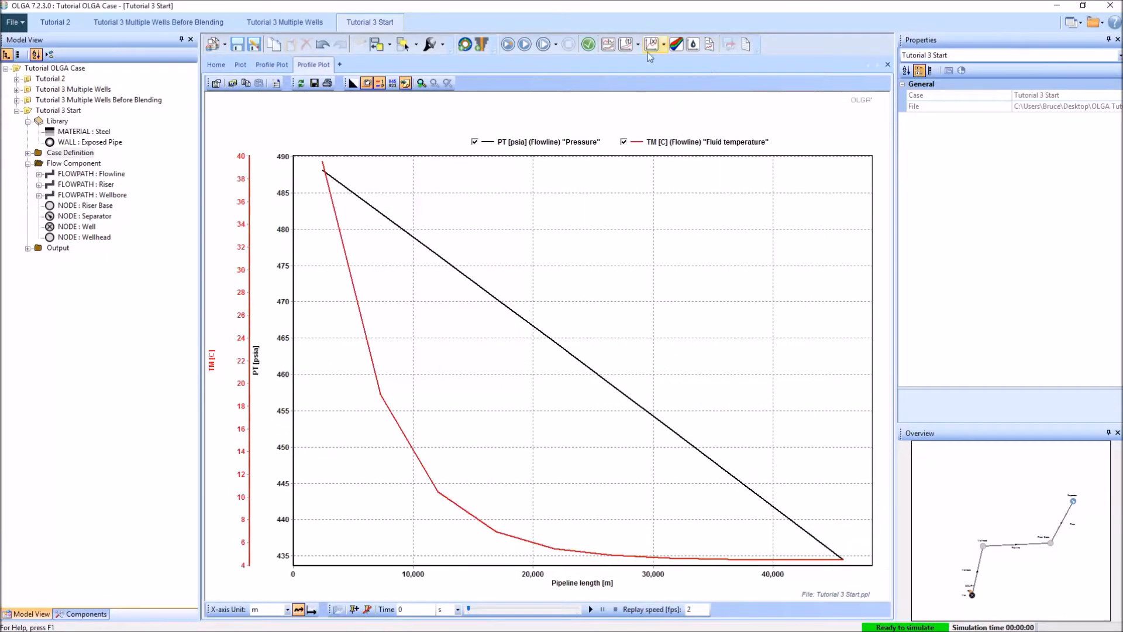
left_click(651, 44)
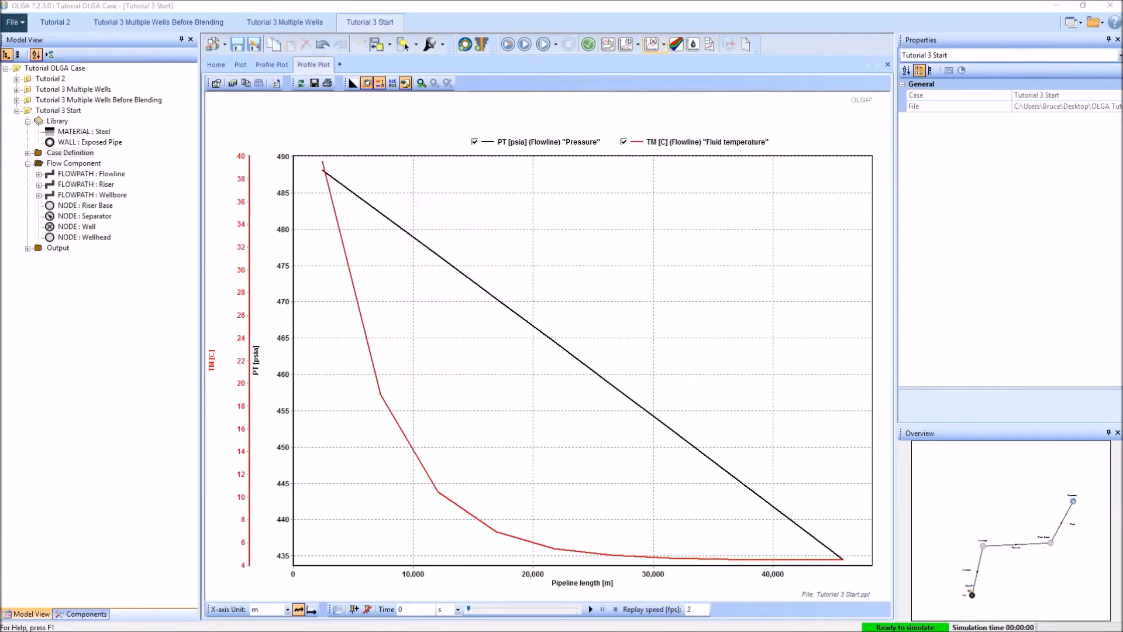
Step: Turn on value tracking in the wellbore profile plot and read its pressure and temperature
left_click(278, 65)
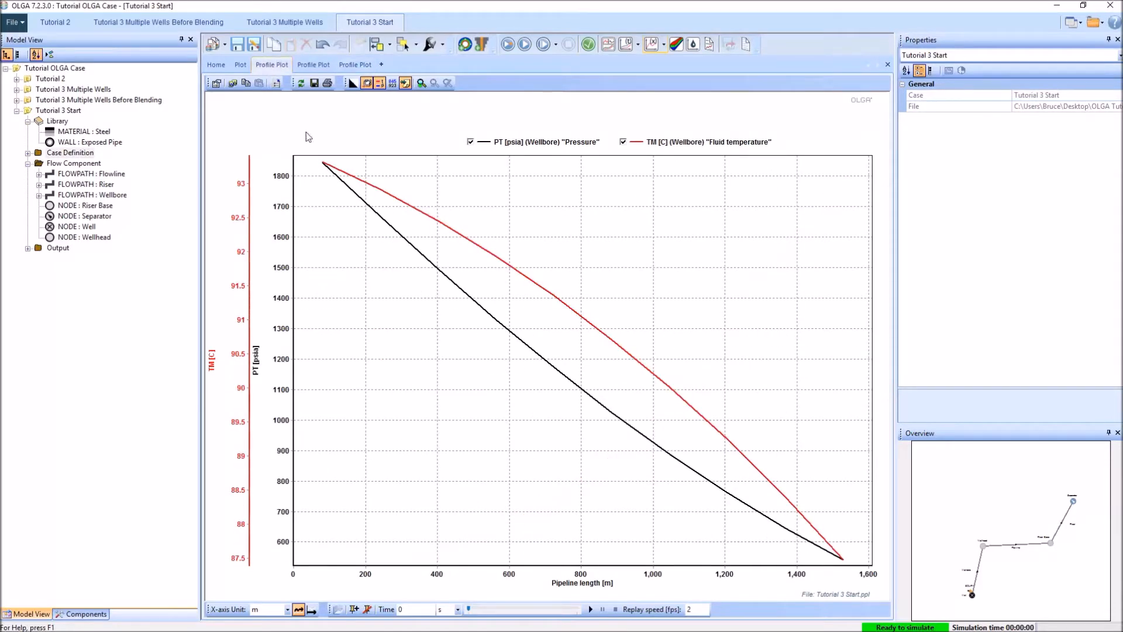
right_click(348, 116)
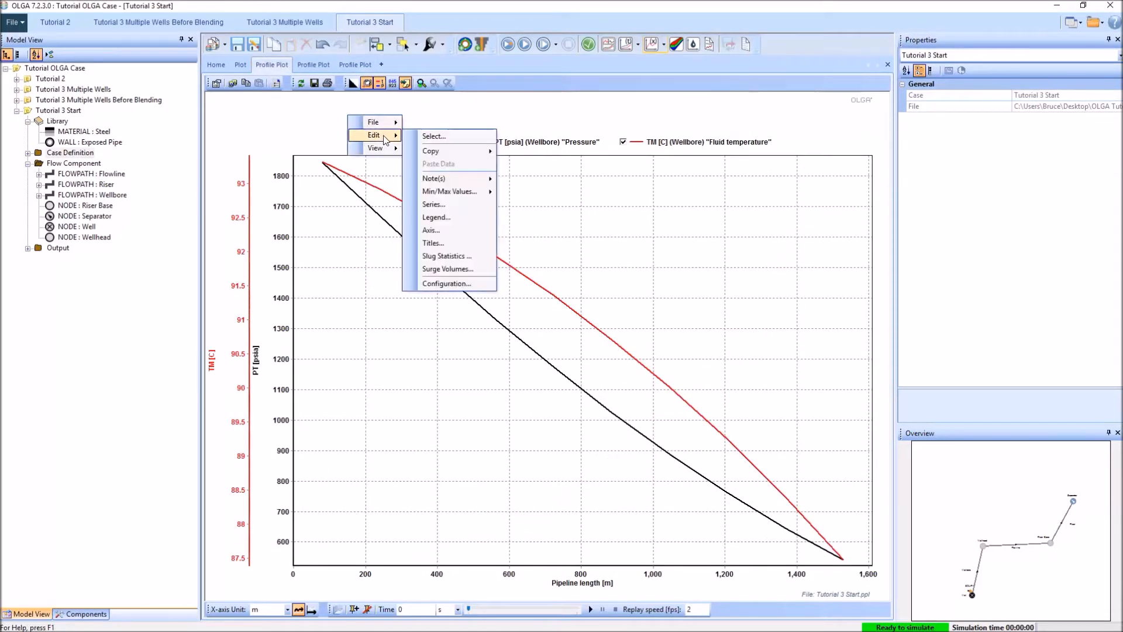
mouse_move(377, 148)
left_click(473, 190)
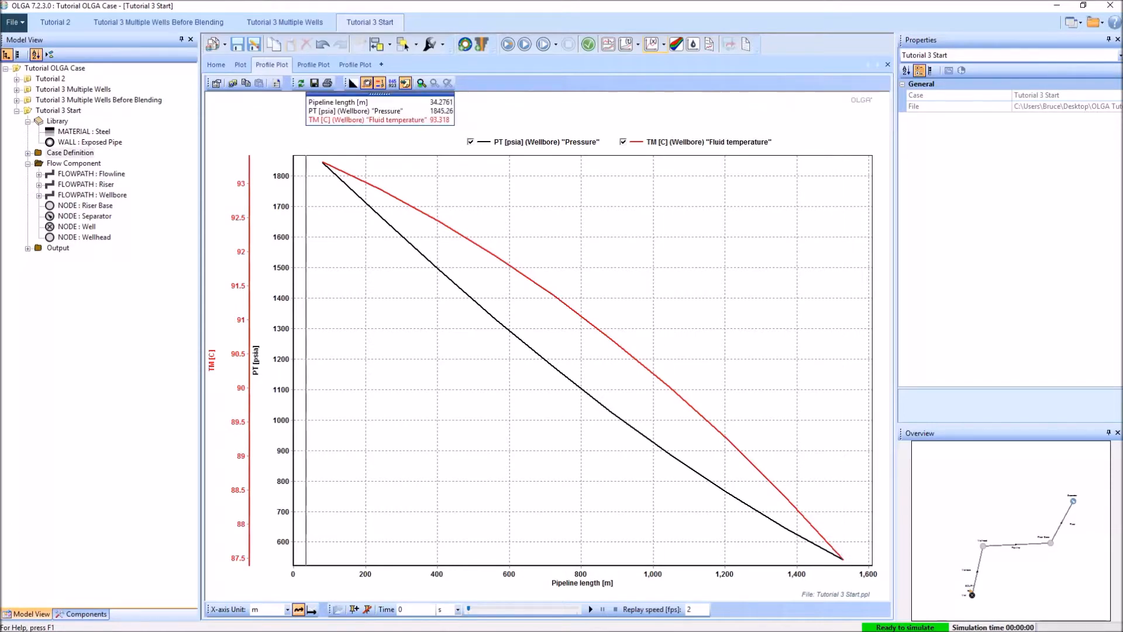
Step: Switch to Multiflash, run a fixed pressure-temperature flash at 87 degC and 547 psi, and check which phases are listed
key("alt+Tab")
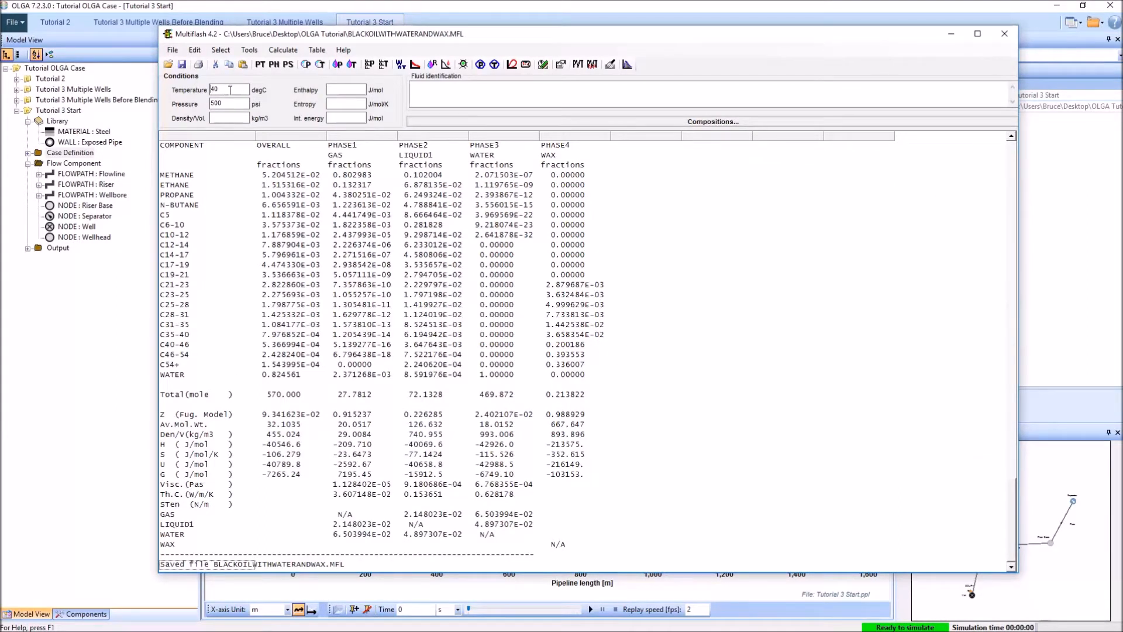
type("87")
type("547")
left_click(260, 65)
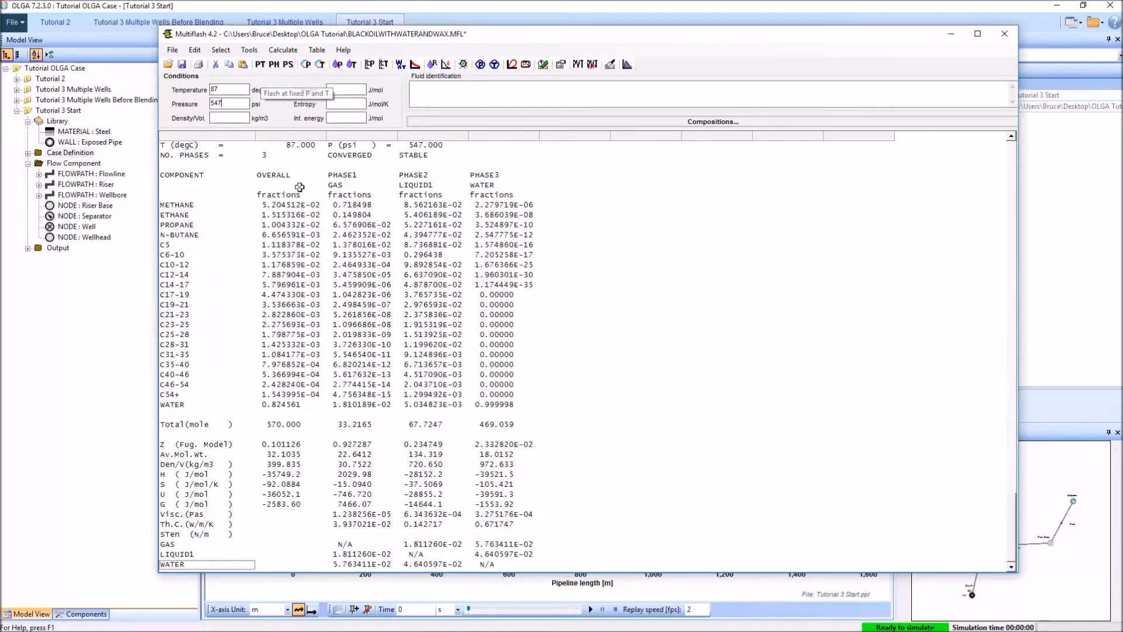
left_click_drag(290, 175, 597, 406)
left_click(540, 464)
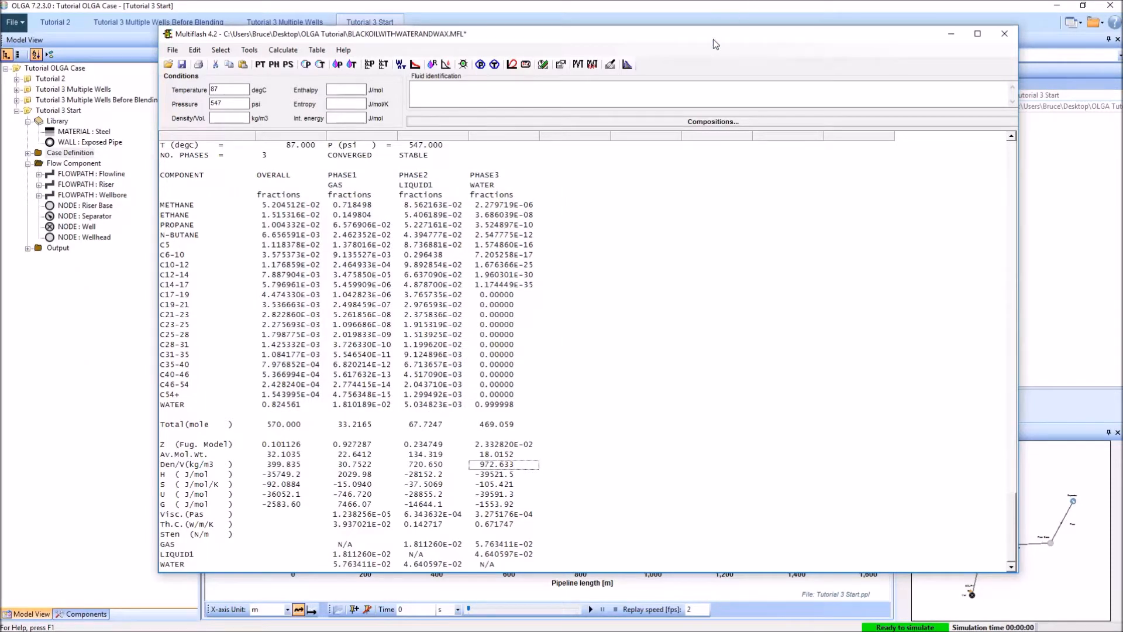
Step: Return to OLGA and turn on value tracking in the flowline profile plot
left_click_drag(768, 36, 0, 78)
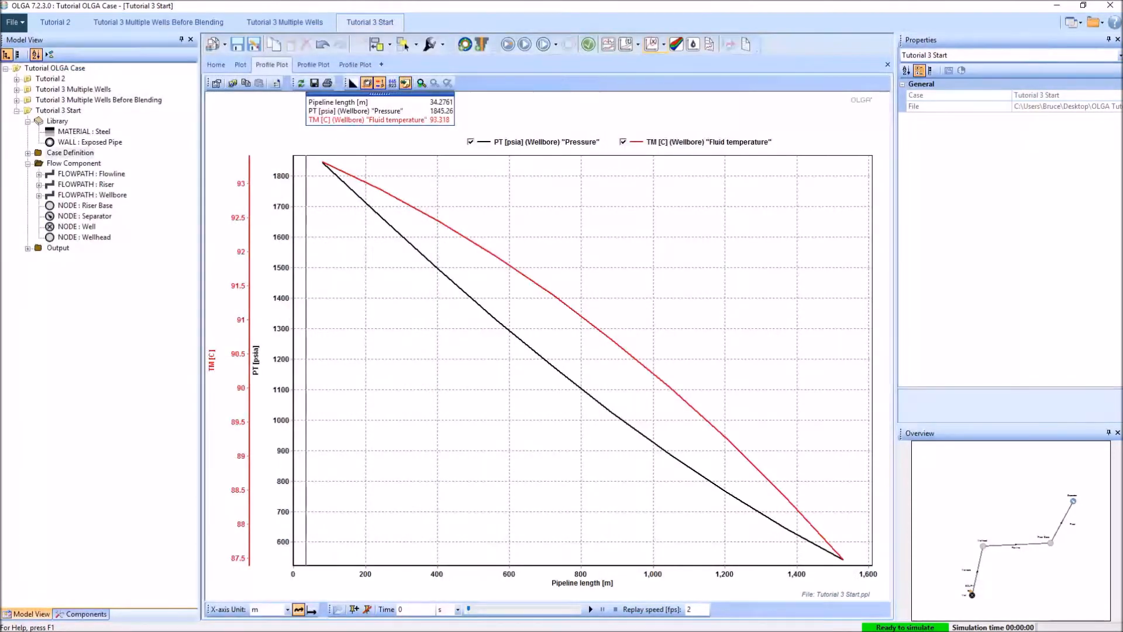
left_click(325, 68)
right_click(335, 127)
mouse_move(361, 148)
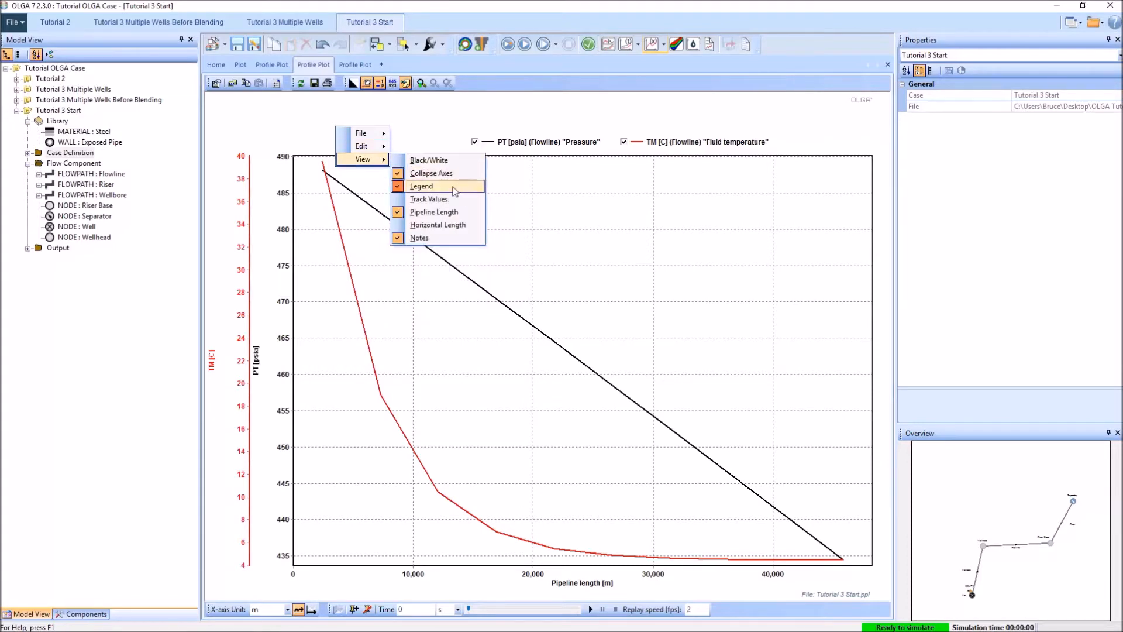
left_click(428, 199)
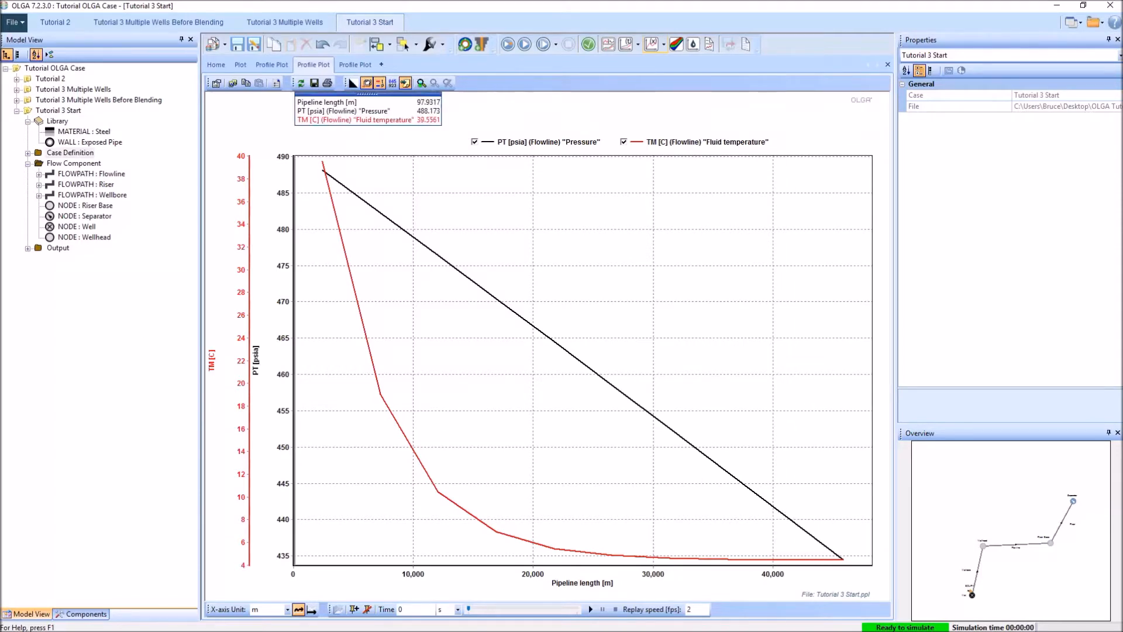
Step: Switch to Multiflash and run a fixed pressure-temperature flash at 4.4 degC and 440 psi
key("alt+Tab")
left_click_drag(420, 124, 409, 54)
double_click(176, 107)
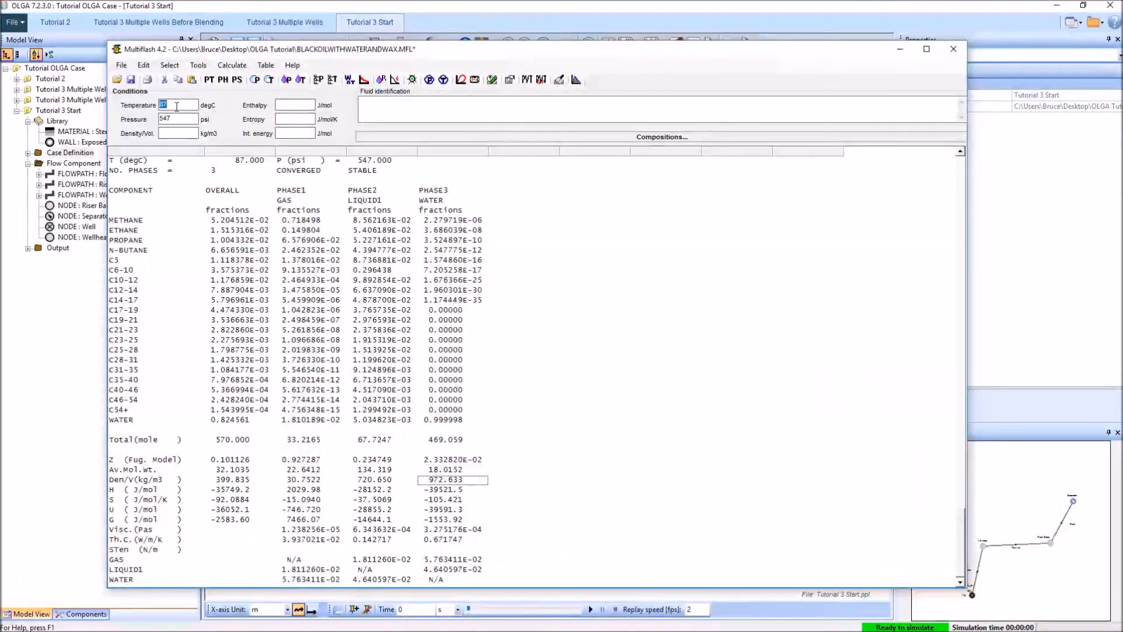
type("4.4")
double_click(169, 119)
type("440")
left_click(209, 80)
Step: Examine the wax phase fractions of the heavy components in the flash results, and return to the OLGA plots
left_click(474, 352)
left_click_drag(523, 201, 546, 432)
left_click(605, 462)
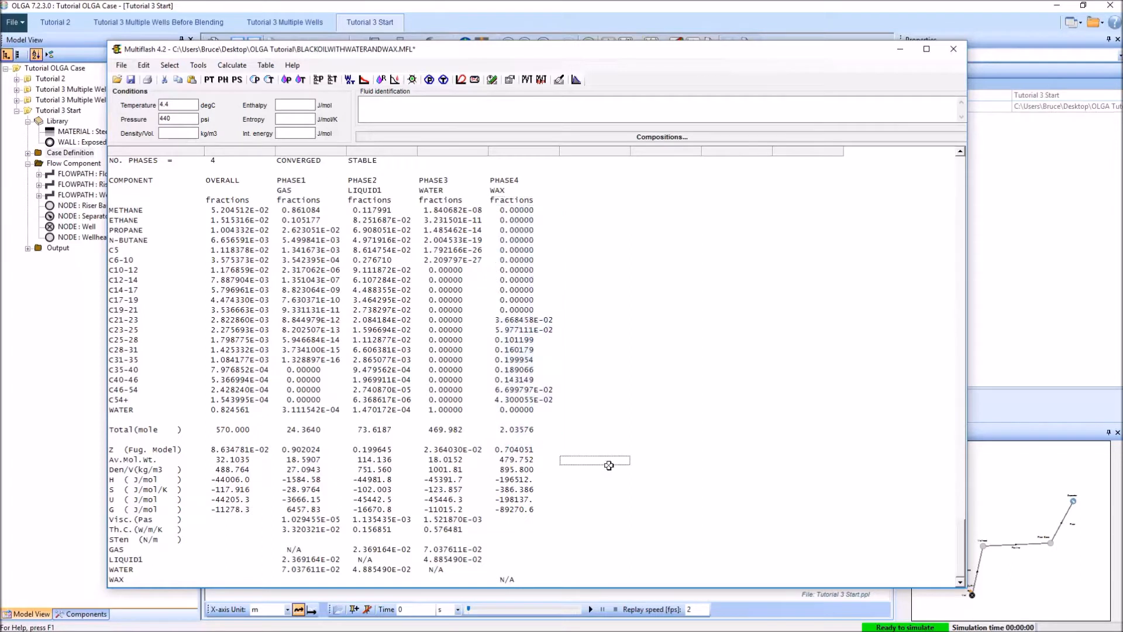
left_click_drag(519, 304, 525, 410)
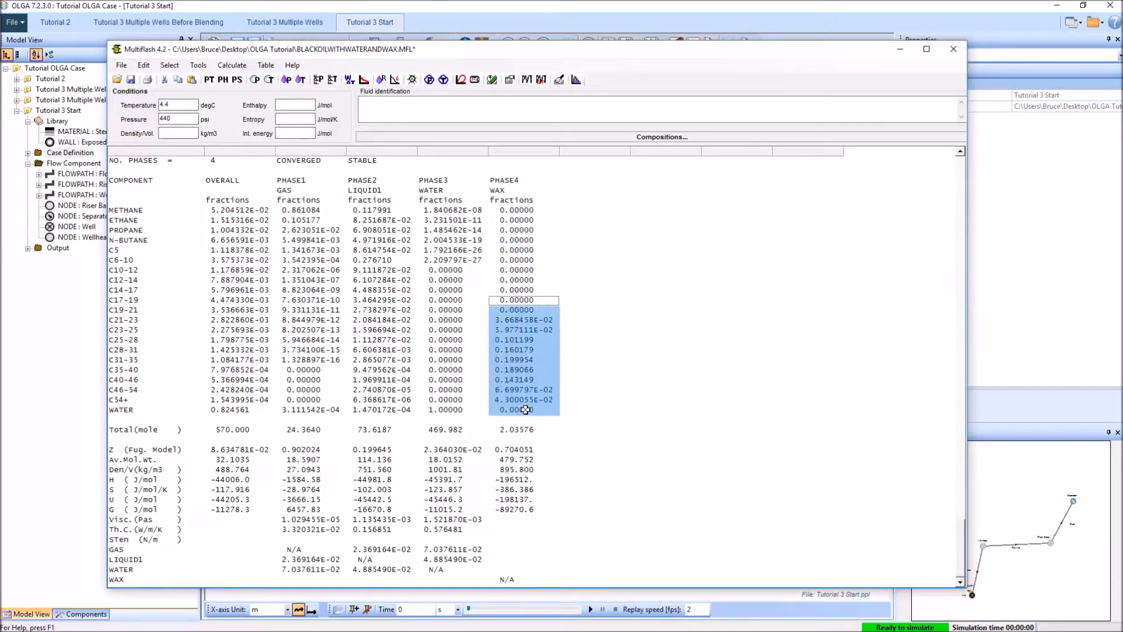
left_click(581, 272)
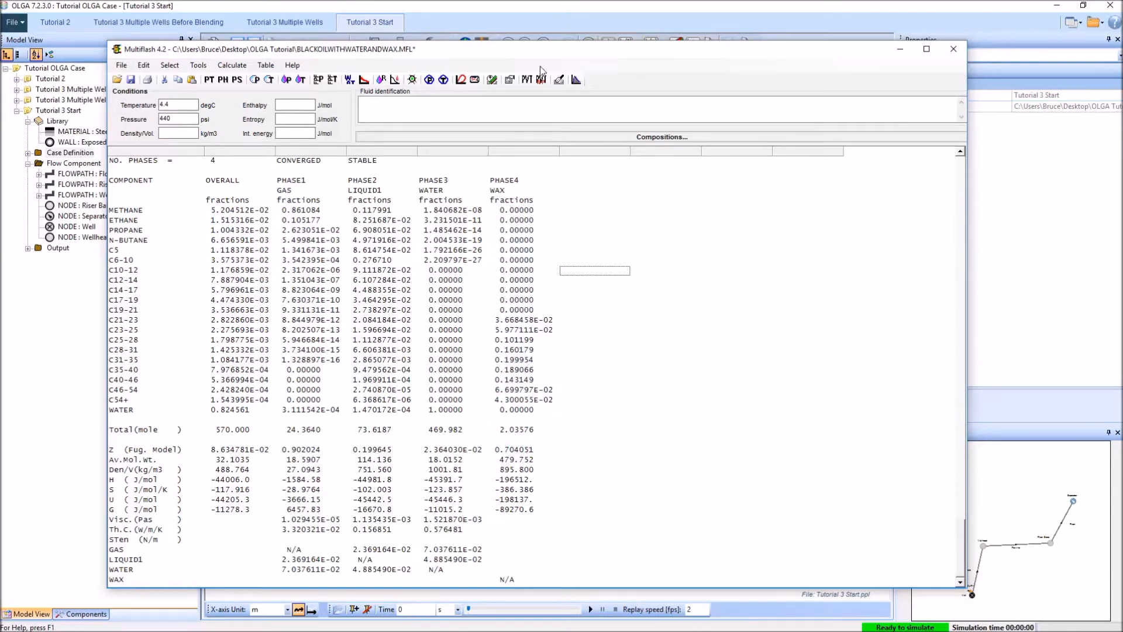
key("alt+F4")
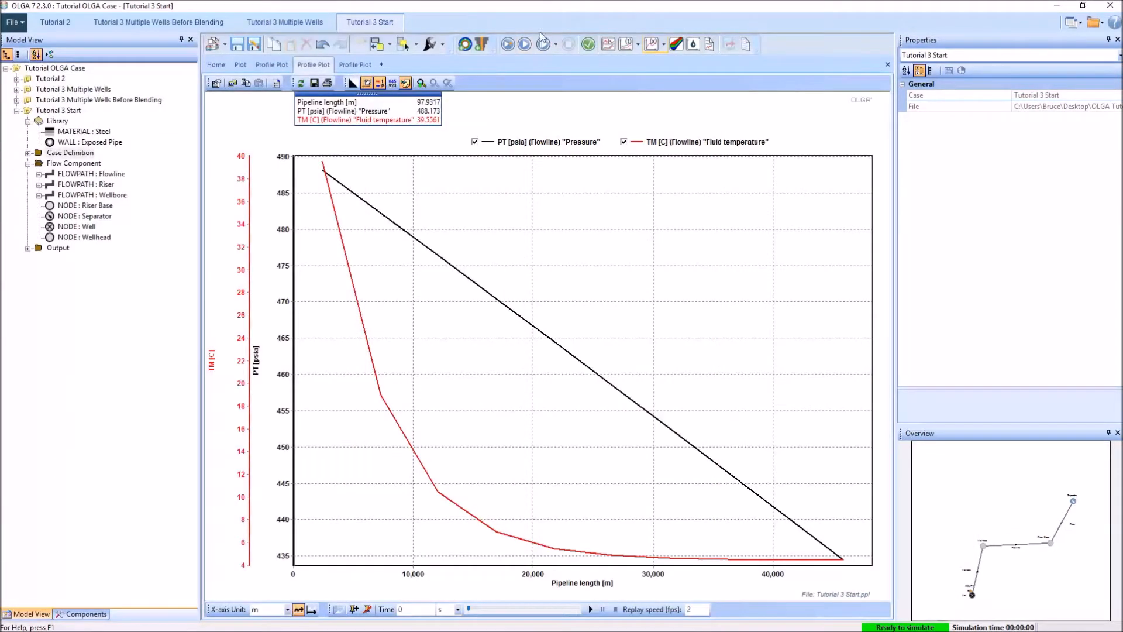
Step: Turn on value tracking in the riser profile plot and read the pressure and temperature near the riser outlet
left_click(346, 65)
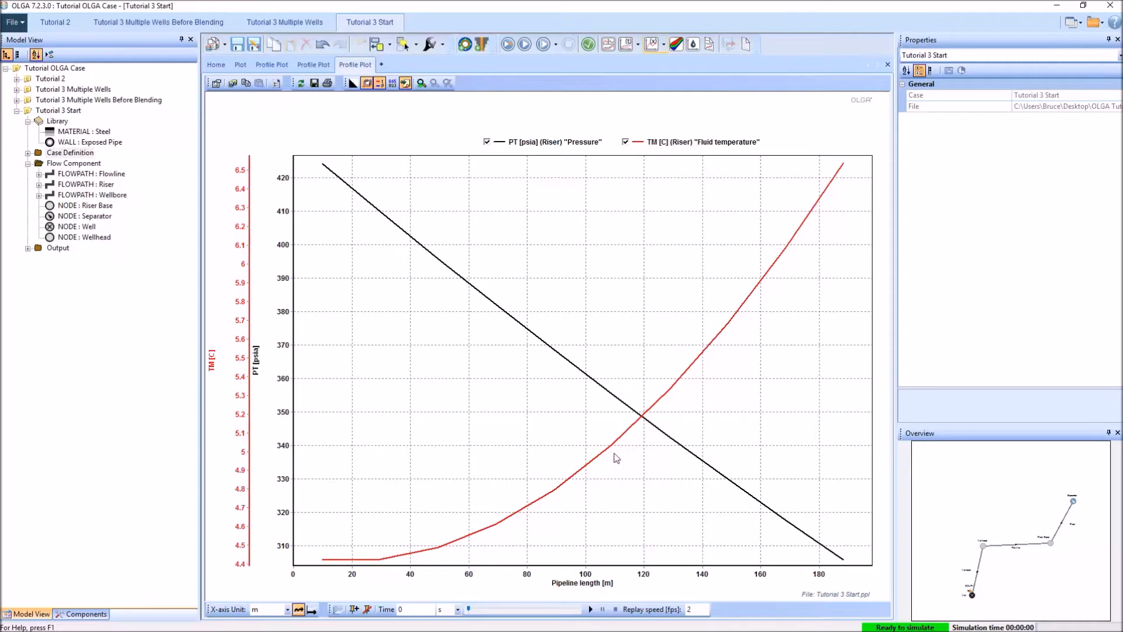
right_click(537, 99)
mouse_move(576, 126)
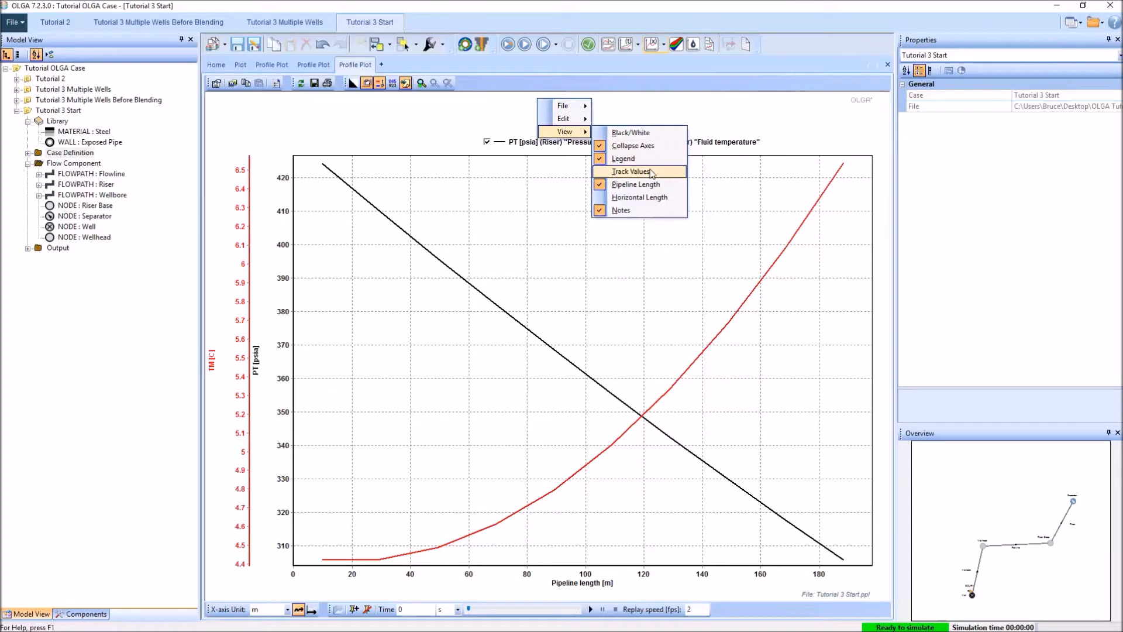
left_click(652, 171)
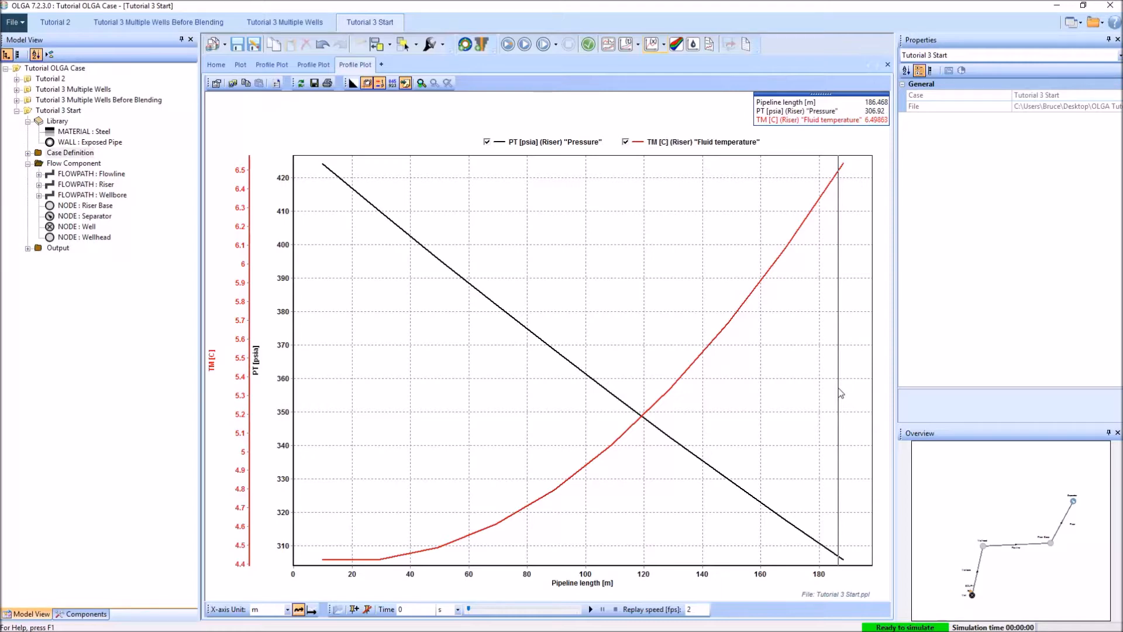
left_click(818, 295)
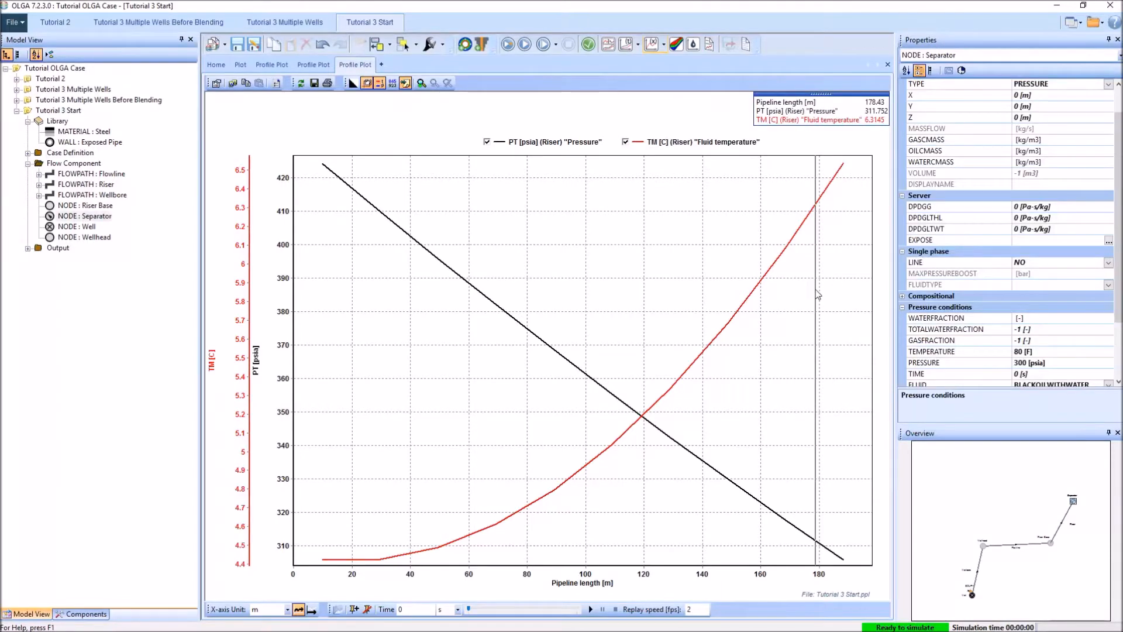
Step: Copy the flowline profile plot's pressure and temperature data and paste it at cell A11 of the Wax Dropout in Excel workbook
left_click(313, 65)
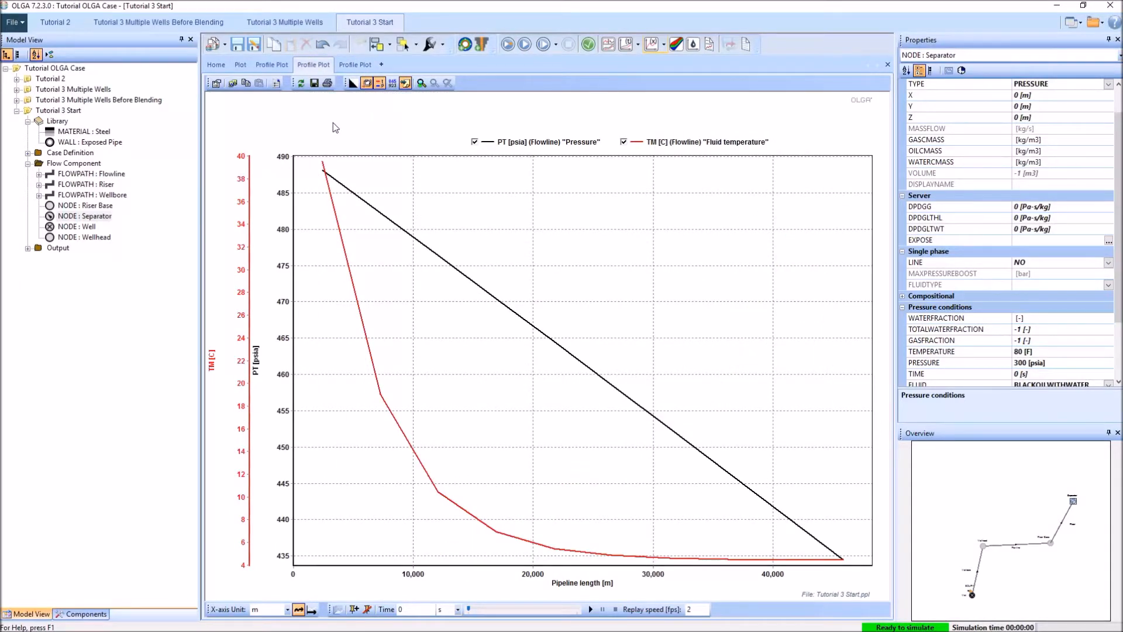
right_click(298, 120)
mouse_move(328, 140)
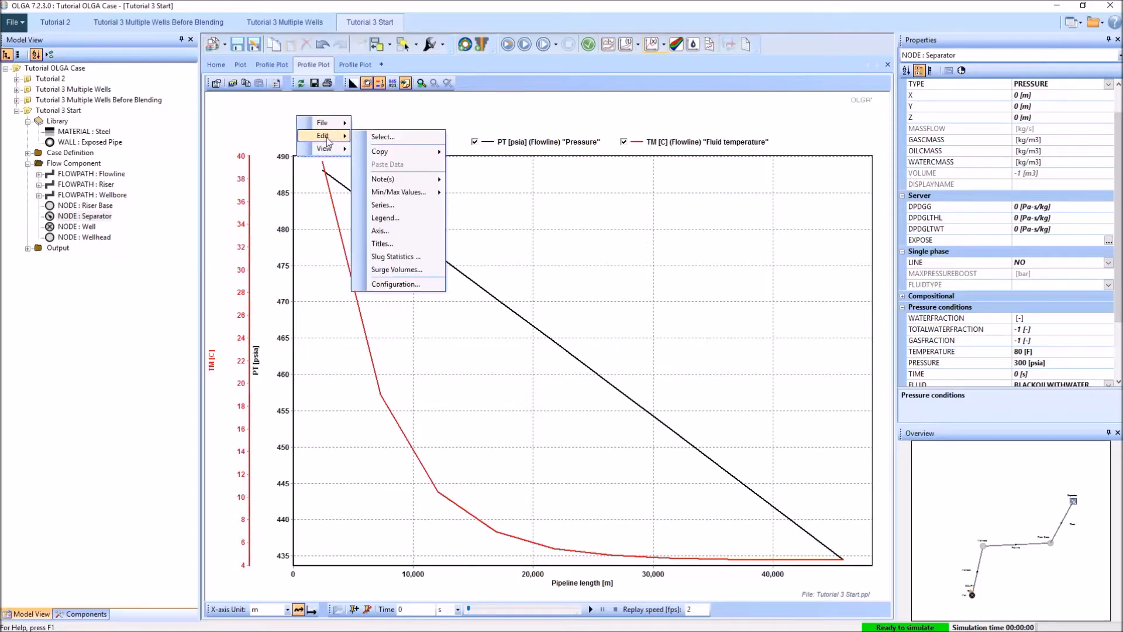
mouse_move(389, 151)
left_click(497, 159)
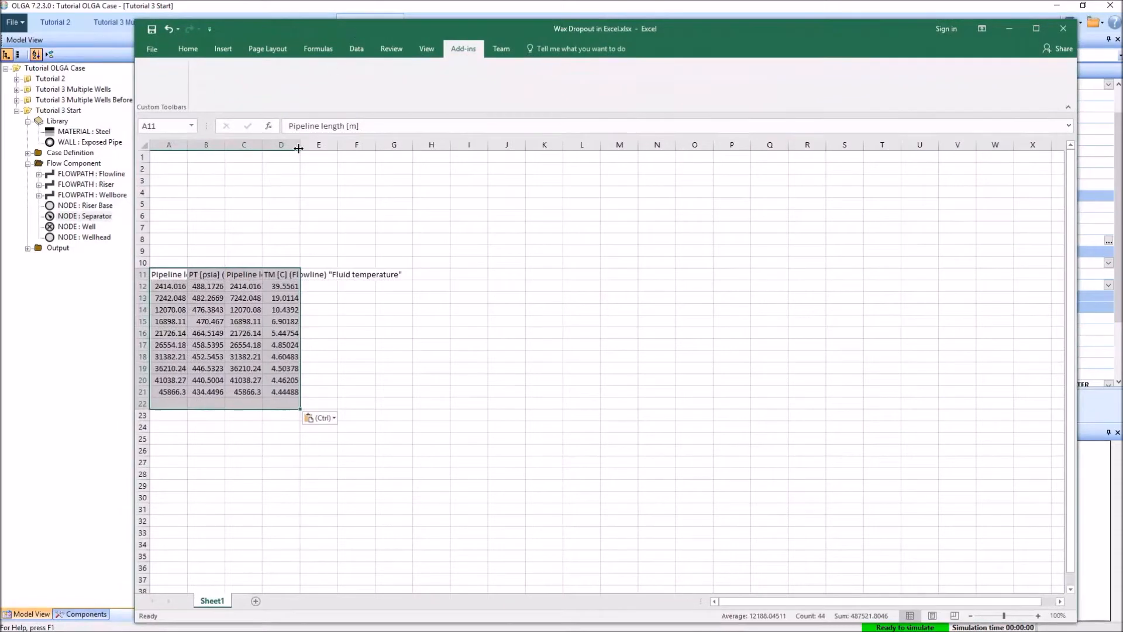
Step: Rename the pasted column headers in row 11 to L [m] in A11, P [psi] in B11 and T [C] in D11
left_click(165, 275)
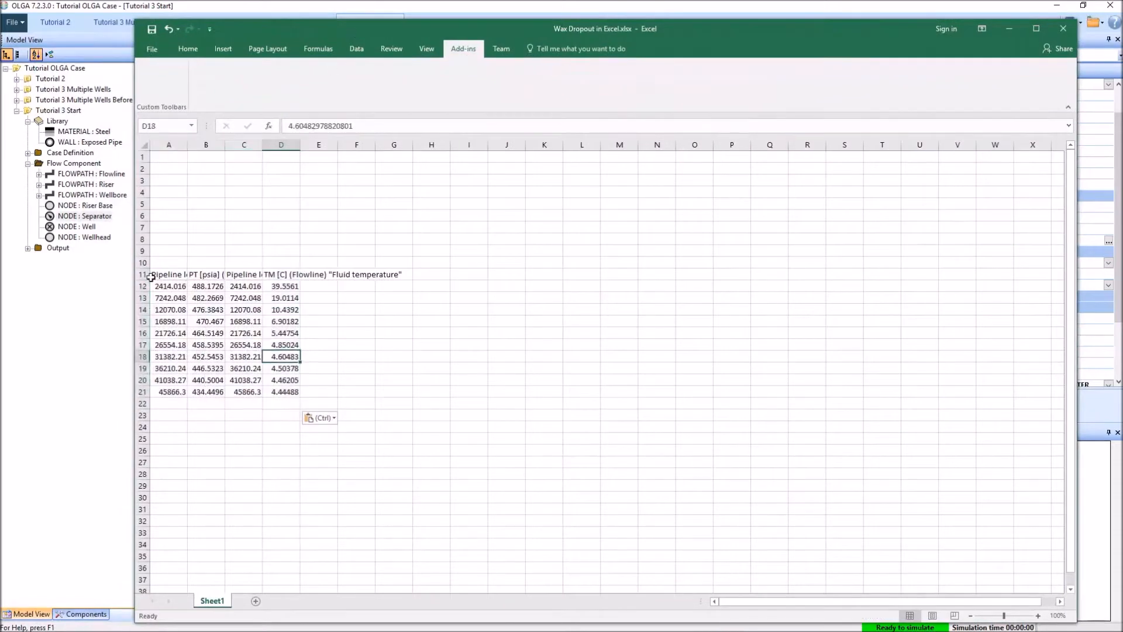
type("L")
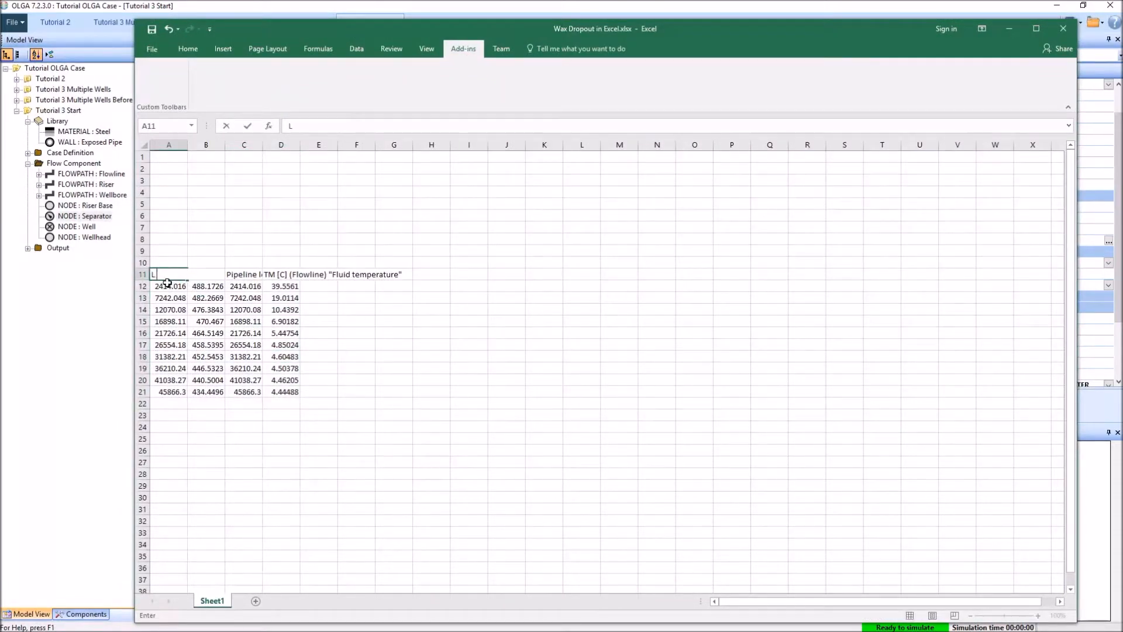
type(" [m]")
key("Tab")
type("P")
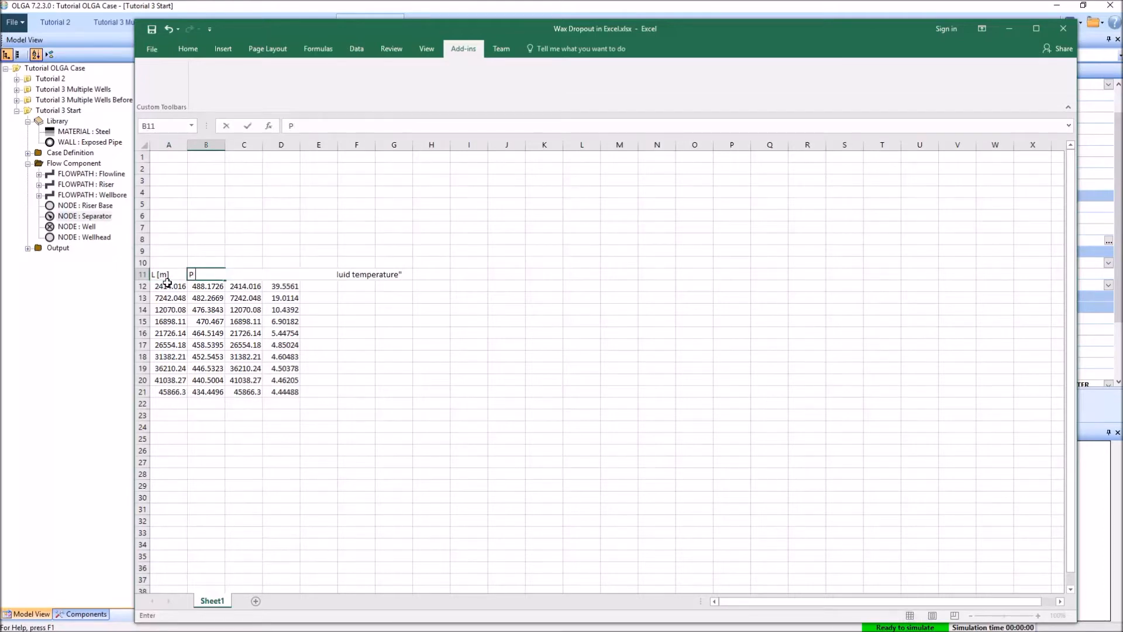
key("Tab")
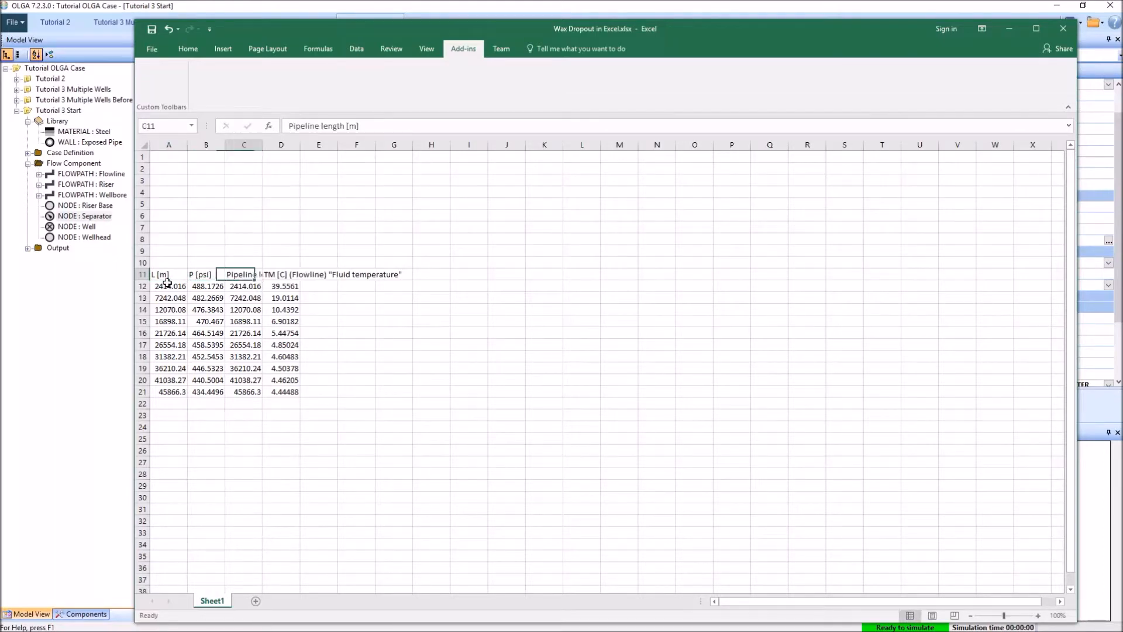
key("Tab")
type("T")
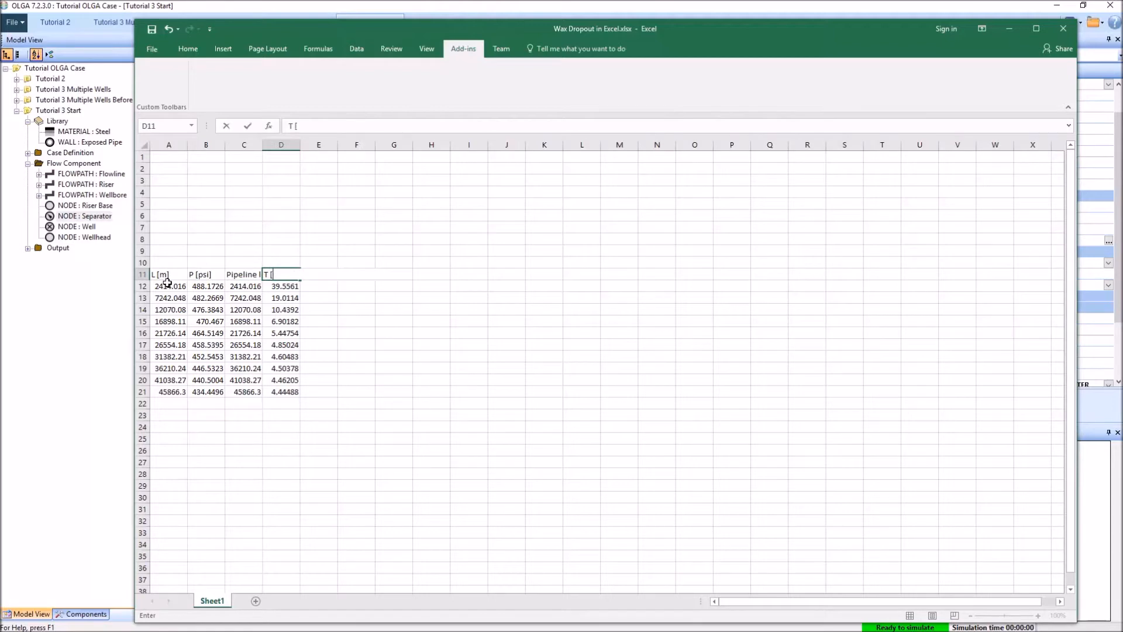
type(" [C]")
key("Return")
Step: Delete column C, which holds the duplicate pipeline length data
right_click(252, 146)
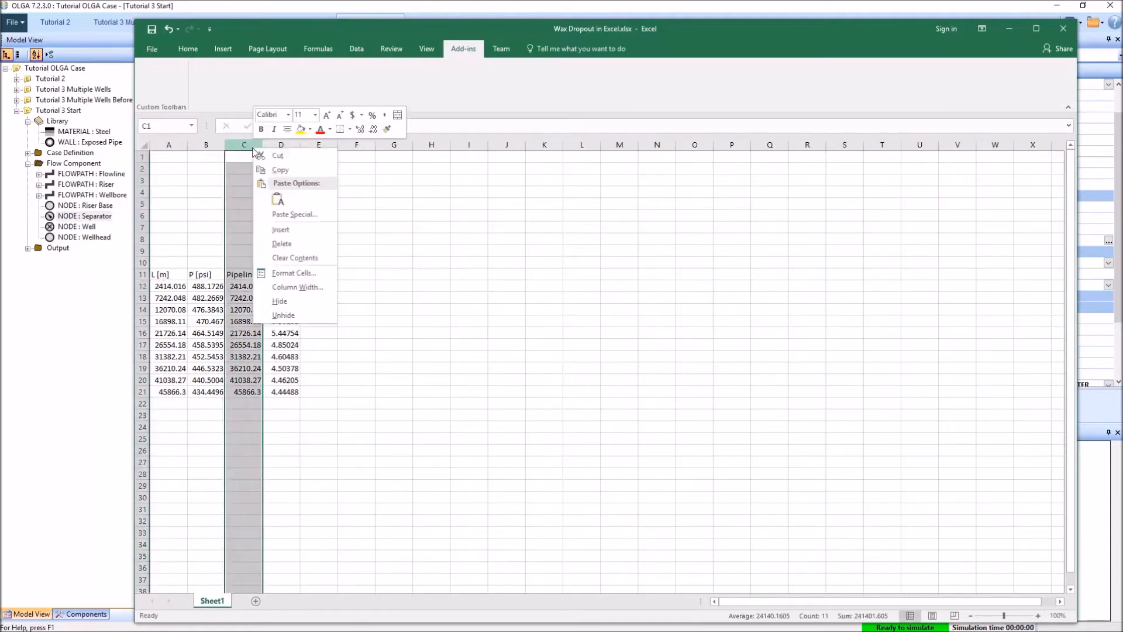
left_click(281, 243)
left_click(507, 391)
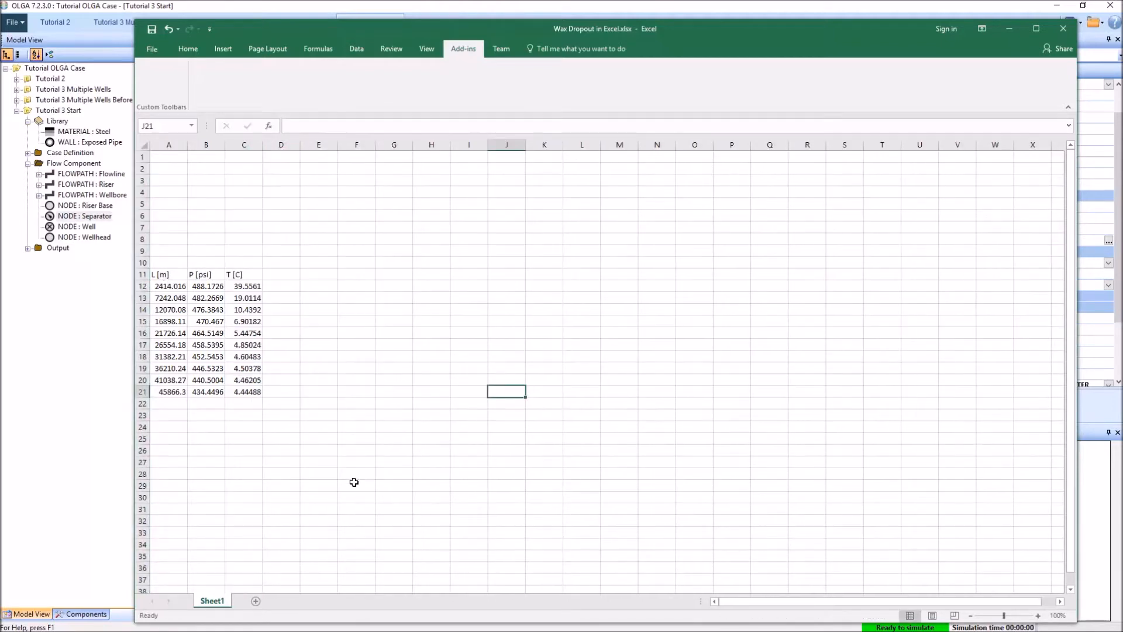
left_click(355, 461)
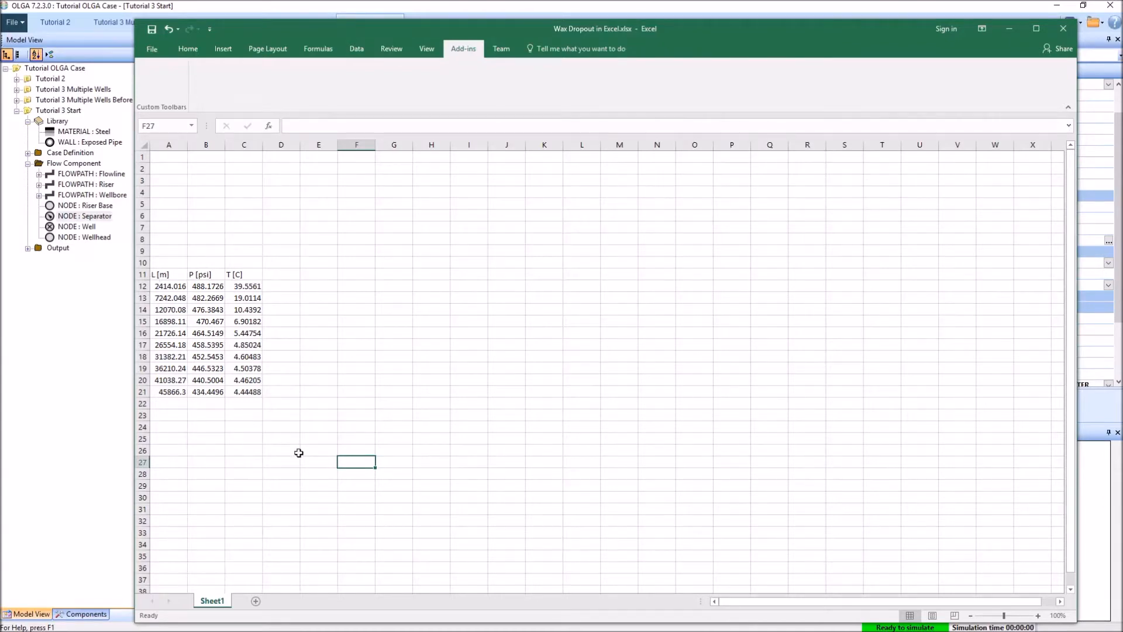
Step: Examine the length, pressure and temperature rows of the flowline table one after another from row 12 downward
left_click_drag(626, 28, 607, 16)
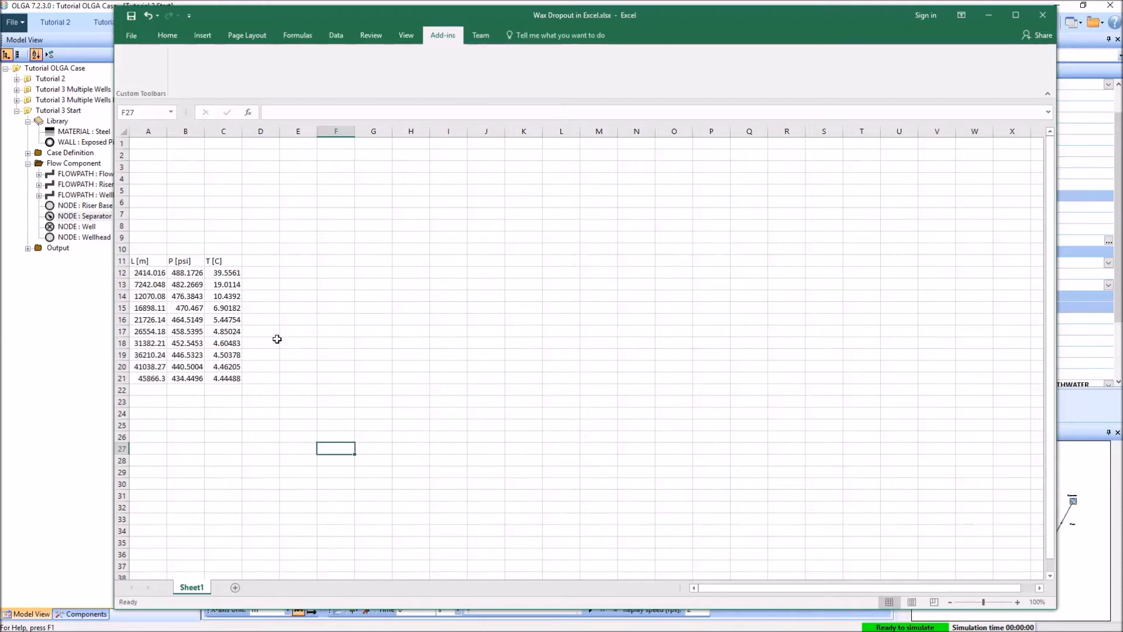
left_click_drag(145, 272, 233, 272)
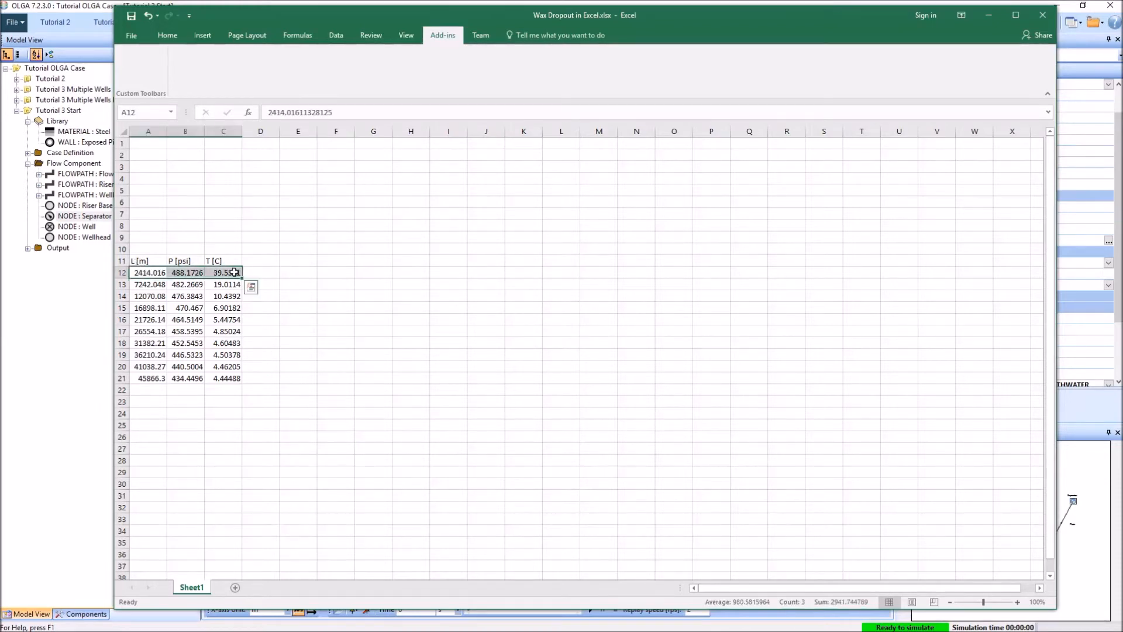
left_click_drag(147, 284, 221, 296)
left_click(144, 296)
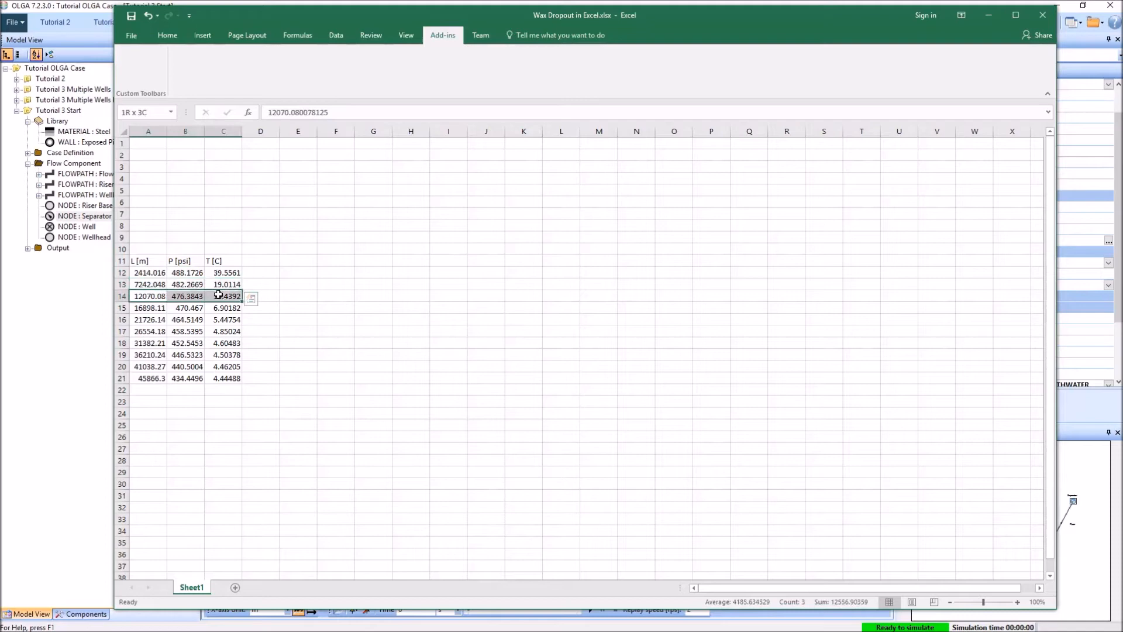
left_click_drag(149, 309, 221, 308)
left_click(150, 321)
left_click_drag(150, 322, 229, 332)
left_click_drag(147, 343, 227, 343)
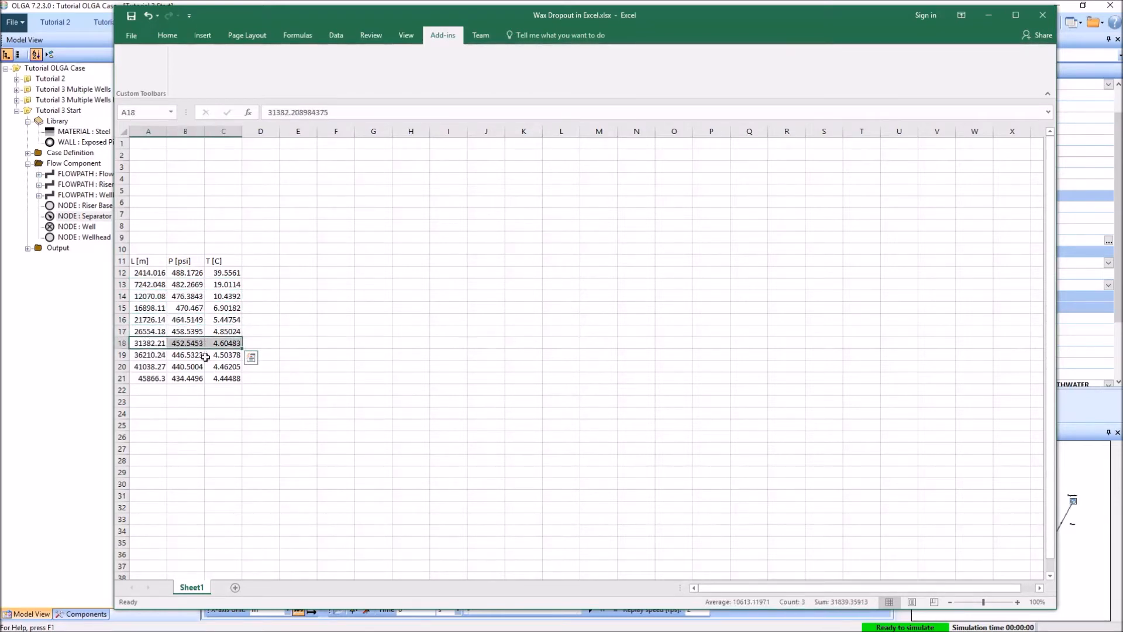
left_click(179, 441)
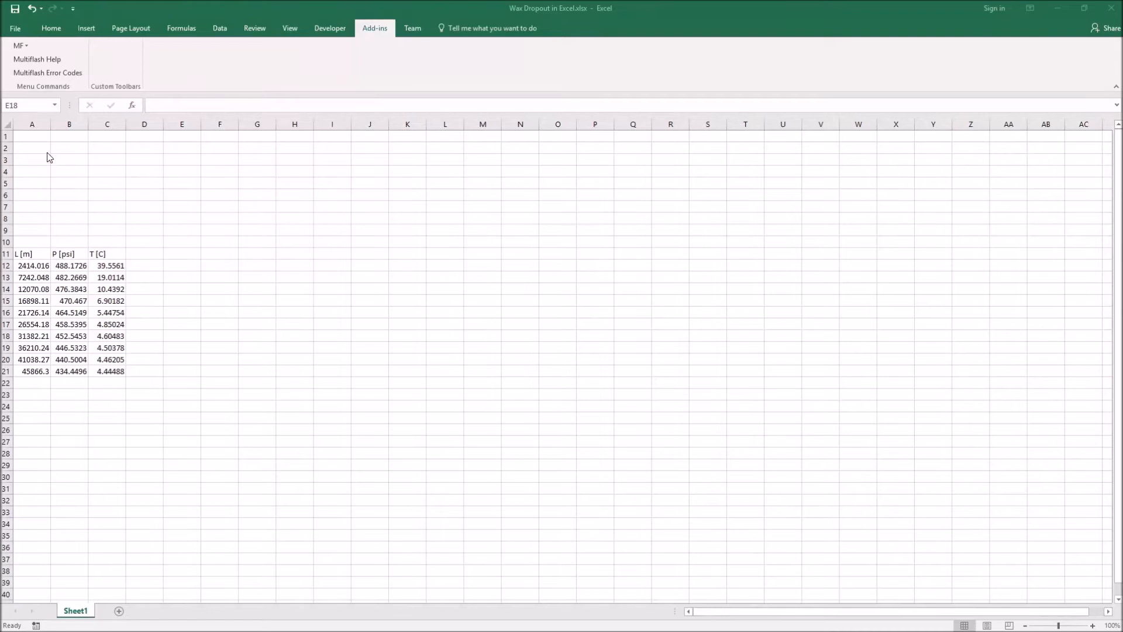
Step: Open the list of available Excel add-ins from the Excel options
left_click(17, 29)
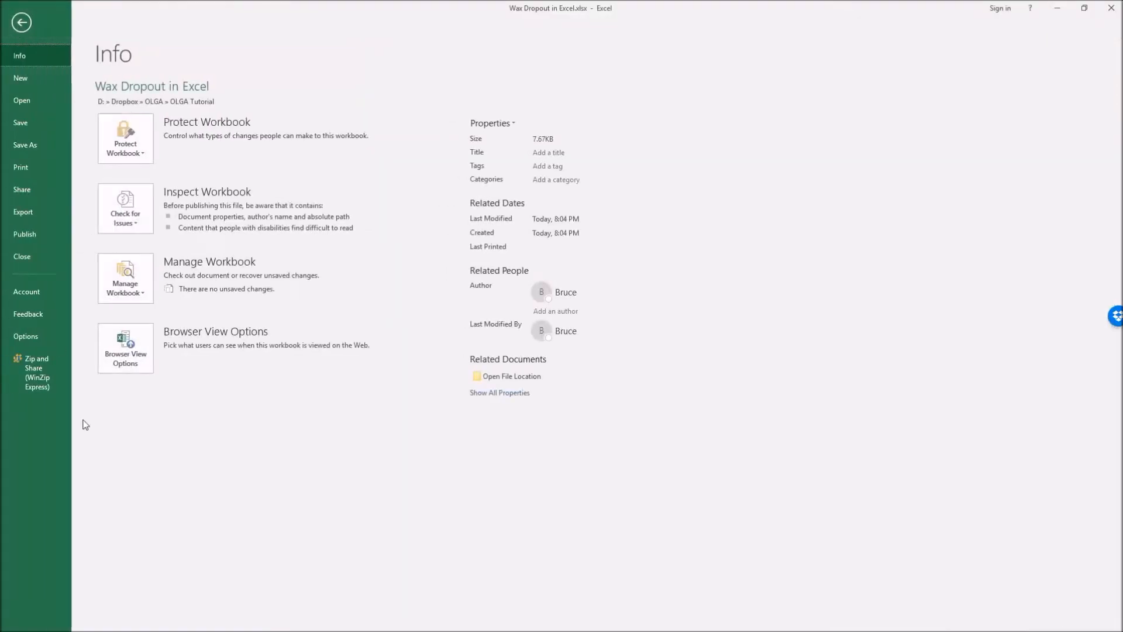
left_click(37, 333)
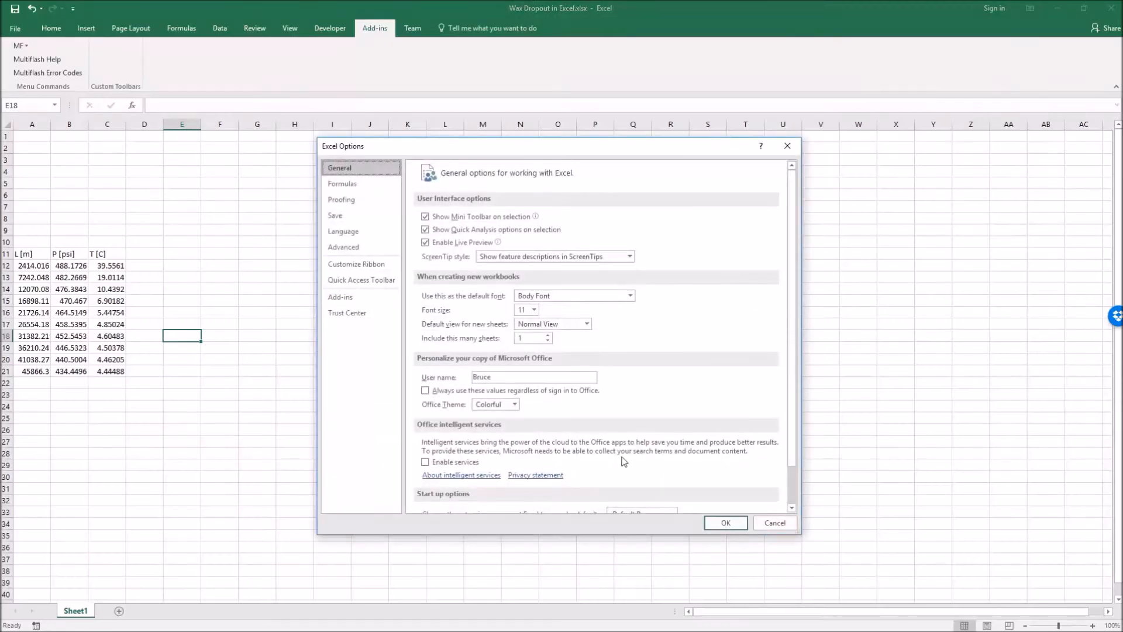
left_click(363, 297)
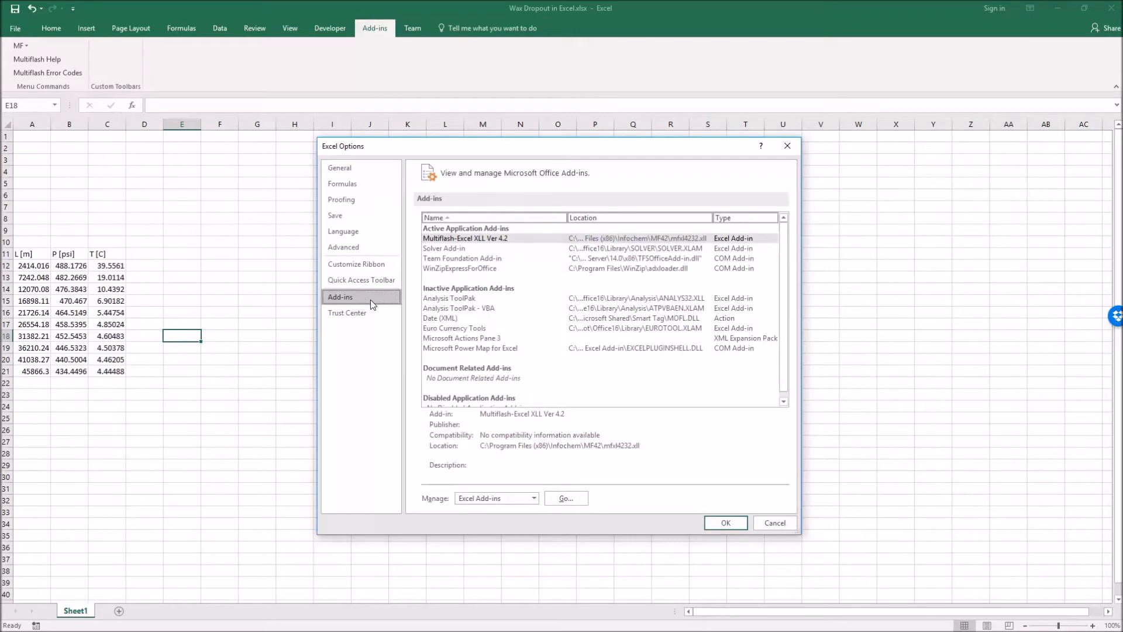
left_click(567, 499)
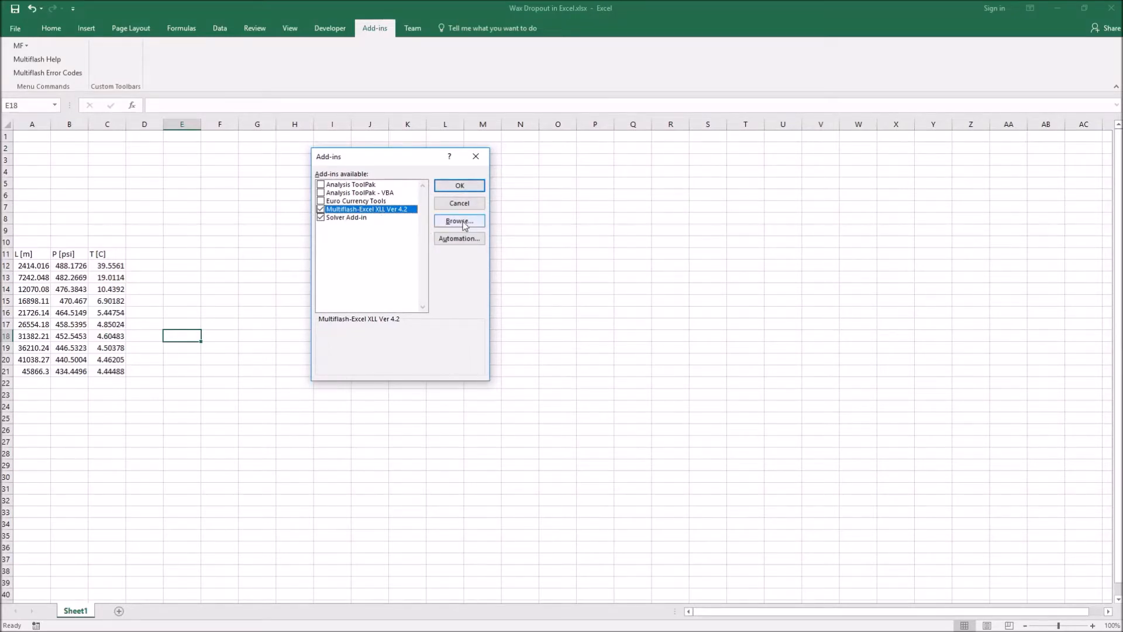
Step: Browse for an add-in file in the folder C:\Program Files (x86)\Infochem\MF42
left_click(462, 221)
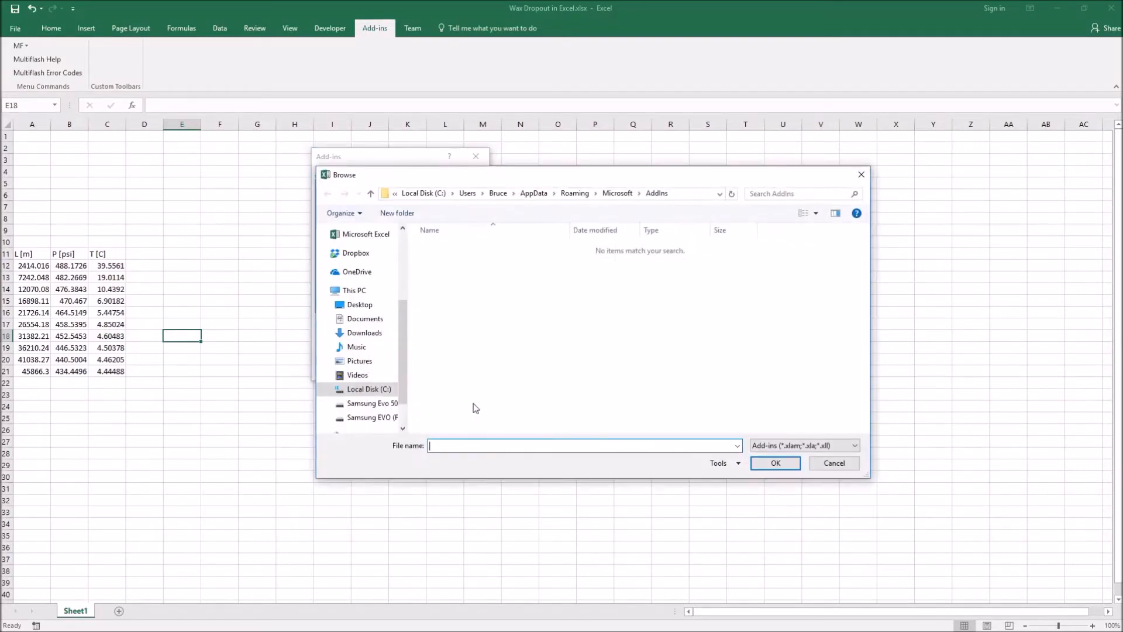
left_click(370, 389)
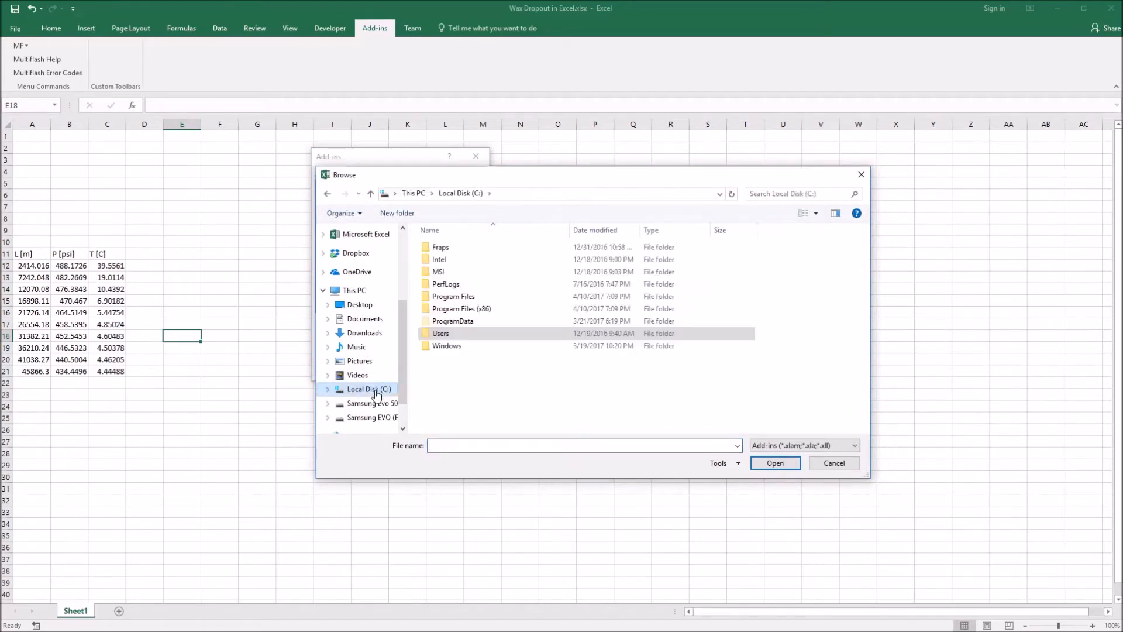
double_click(489, 309)
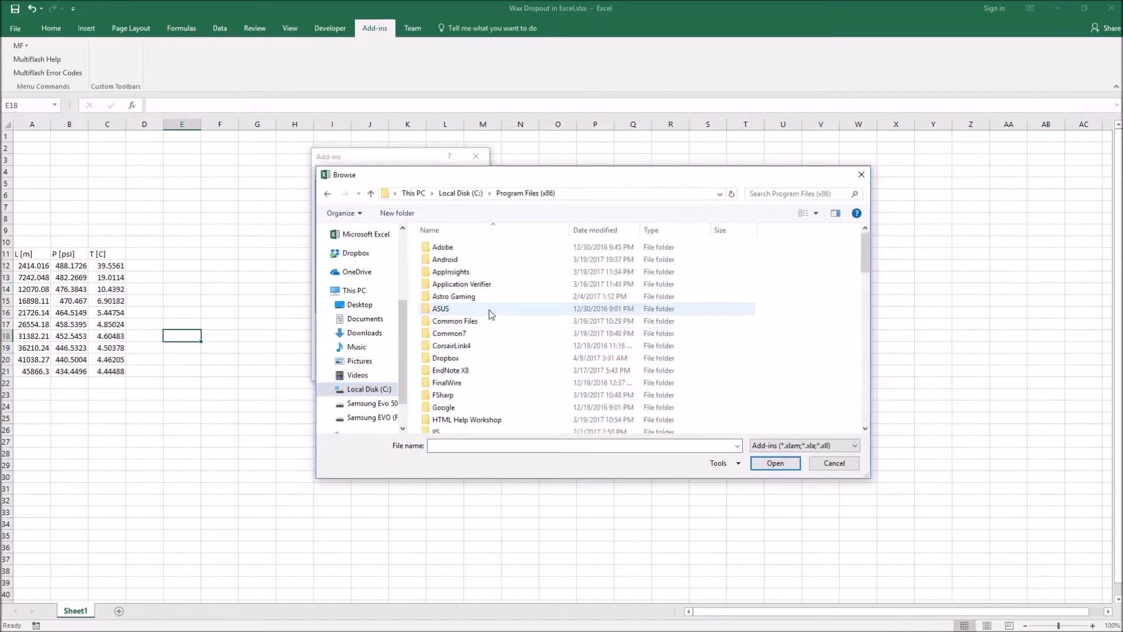
scroll(537, 390, "down", 3)
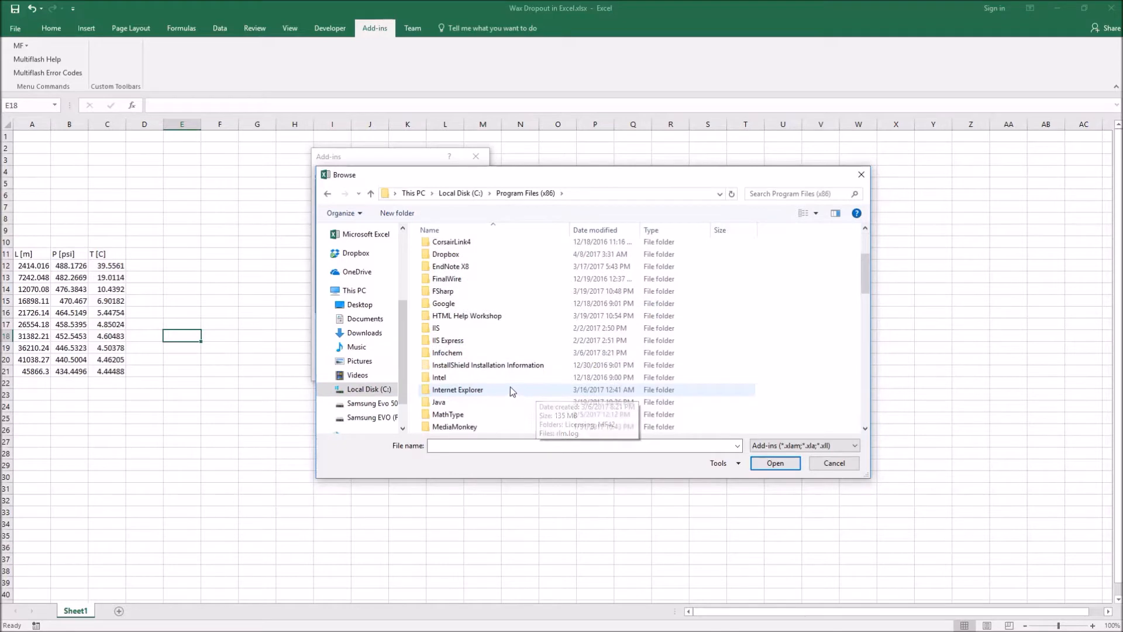
double_click(483, 356)
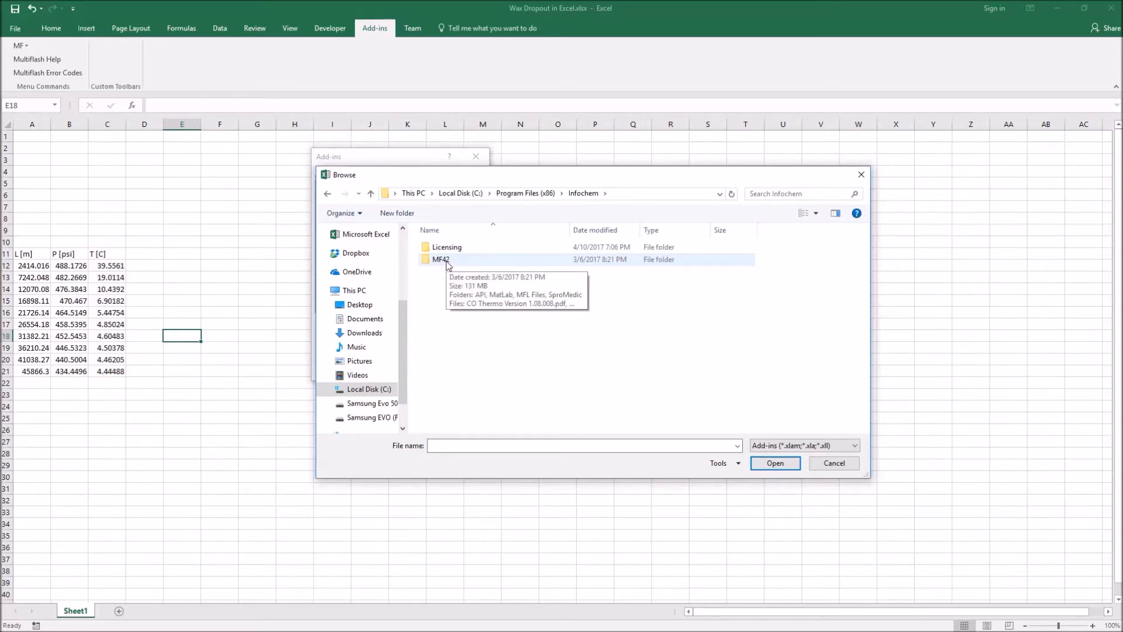
double_click(447, 263)
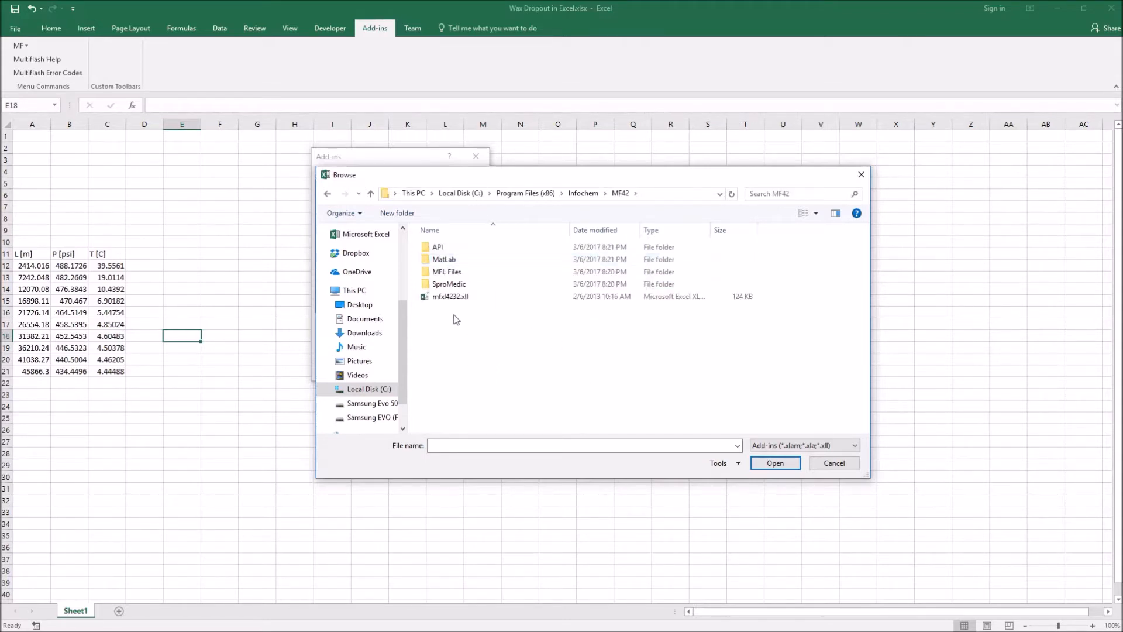
Step: Load mfxl4232.xll, replacing the existing file, and apply the add-in selection with Multiflash-Excel XLL Ver 4.2 enabled
left_click(441, 299)
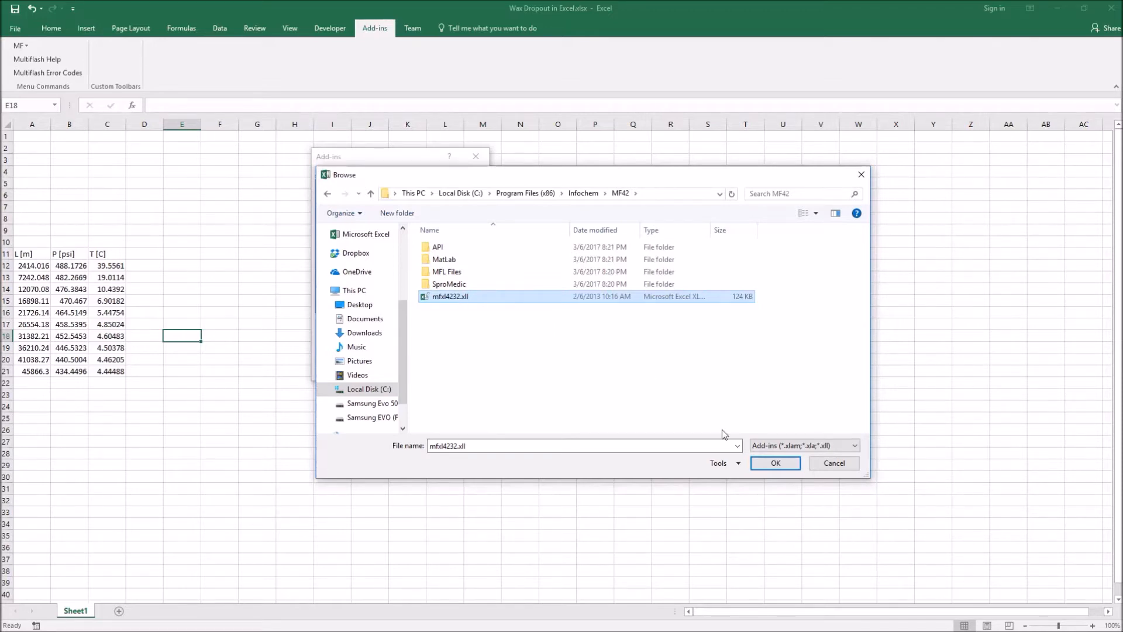
left_click(774, 464)
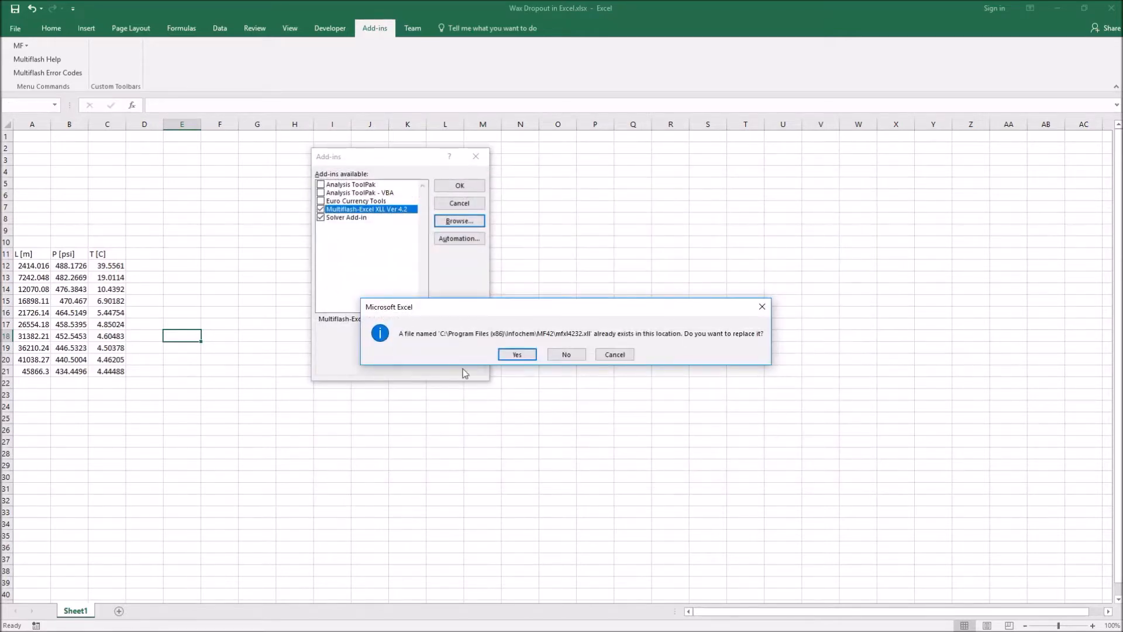
left_click(525, 356)
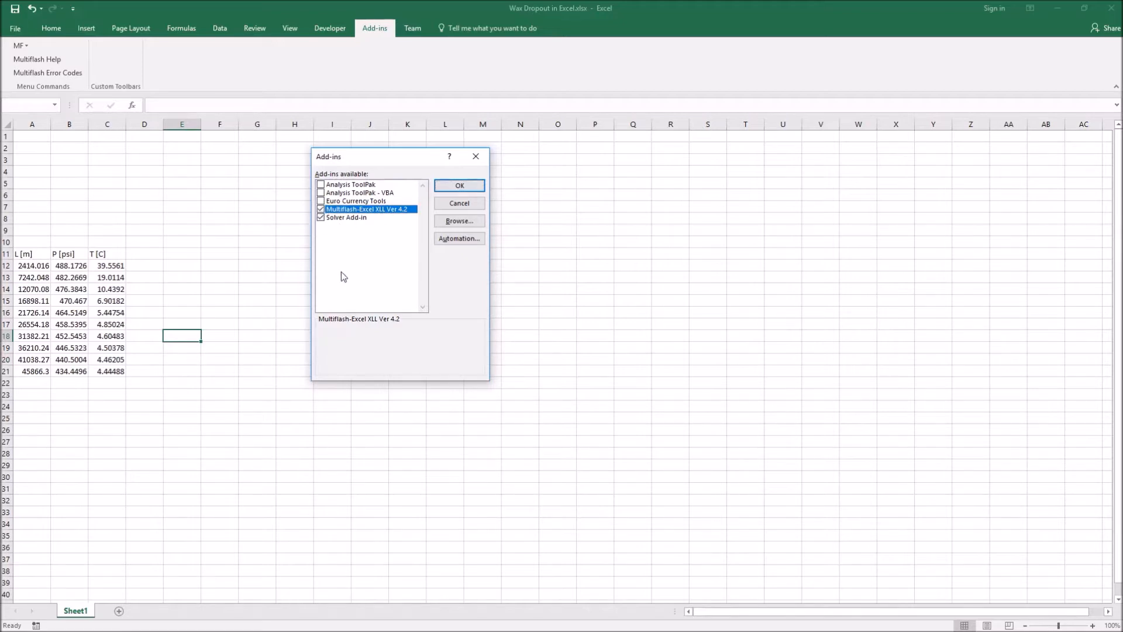
left_click(478, 190)
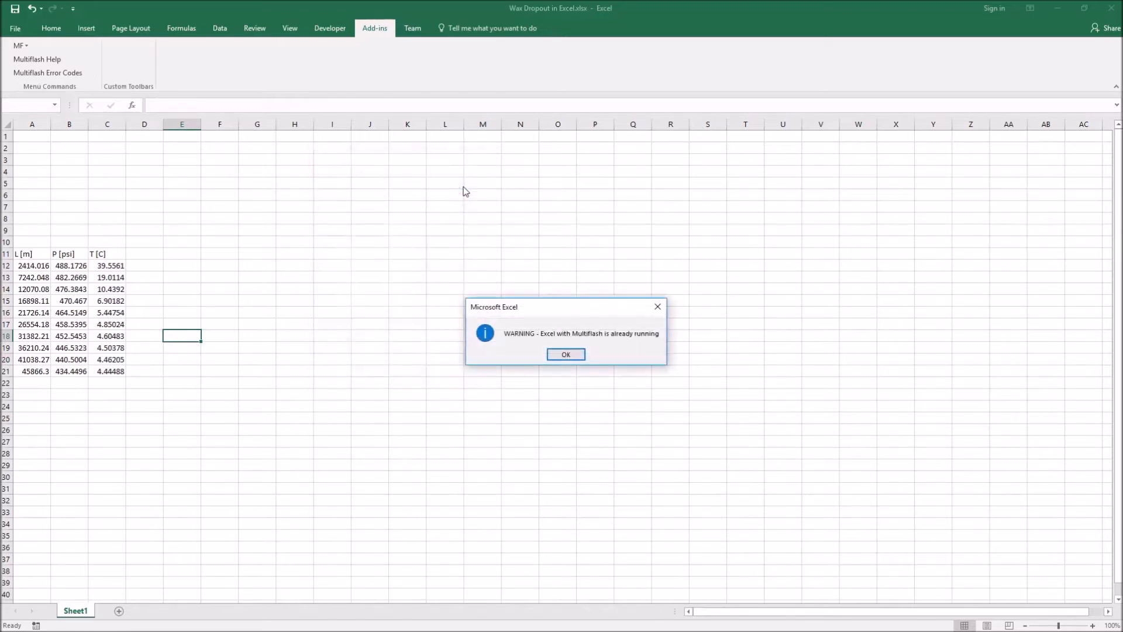
left_click(566, 355)
left_click(434, 381)
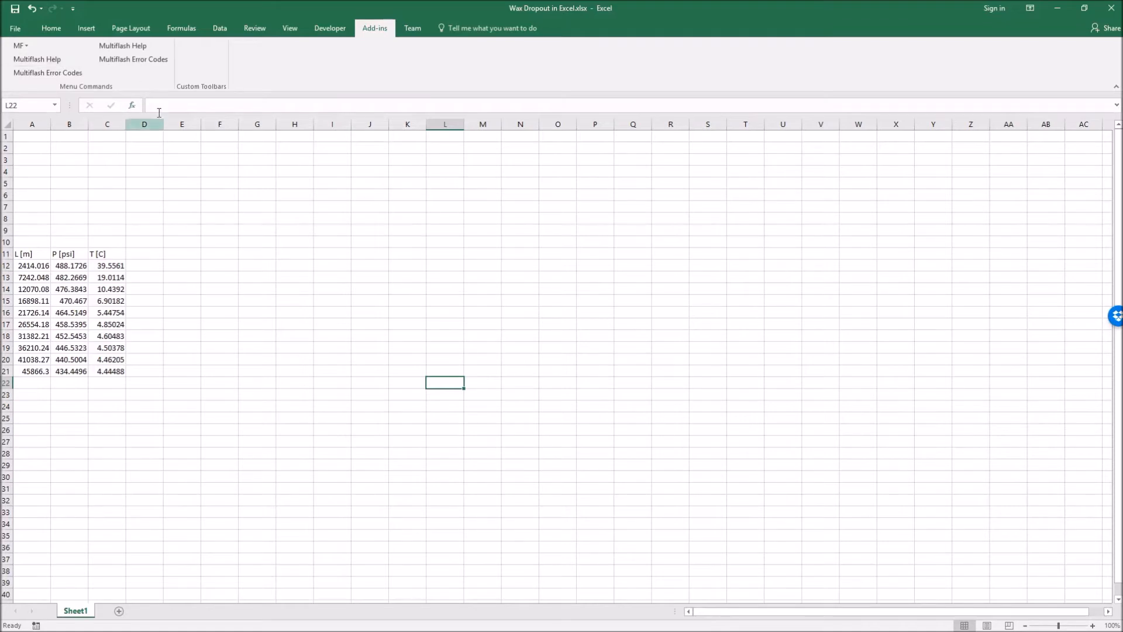
Step: Copy the length, pressure and temperature table in A11:C21 to the range starting at A27
left_click(118, 219)
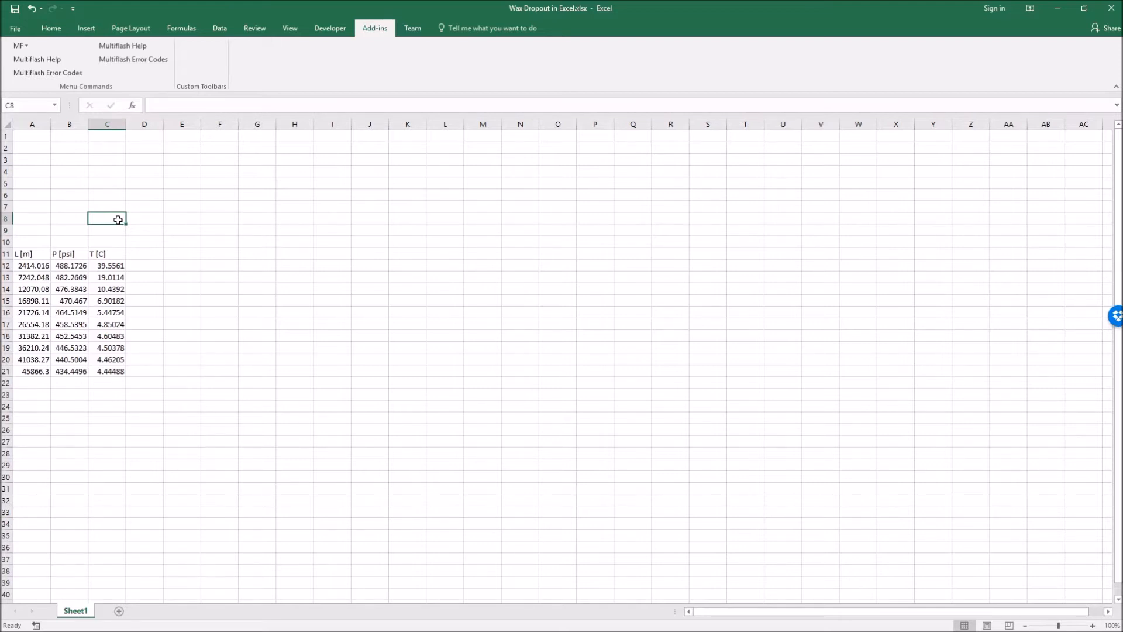
left_click_drag(40, 254, 114, 373)
key("ctrl+c")
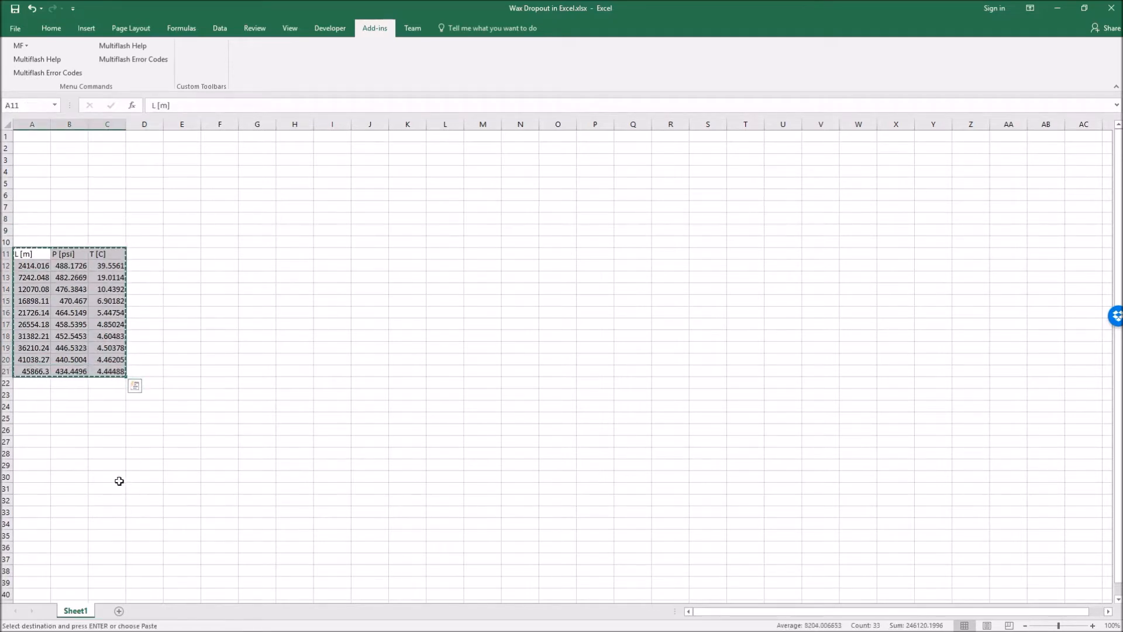
left_click(40, 442)
key("ctrl+v")
left_click(241, 386)
Step: Delete the contents of the original flowline table in A11:C21
left_click_drag(30, 253, 114, 371)
key("Delete")
left_click(211, 373)
left_click(279, 241)
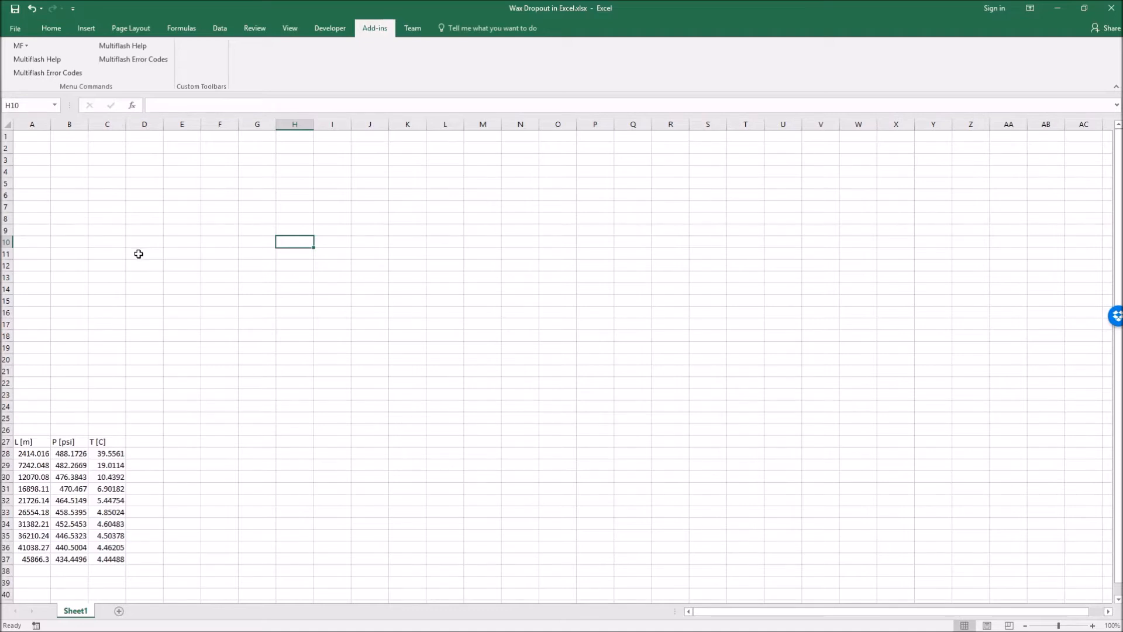
Step: Launch the Multiflash GUI from the add-in, using blank cell A1 as the initialization range for a new problem
left_click(37, 138)
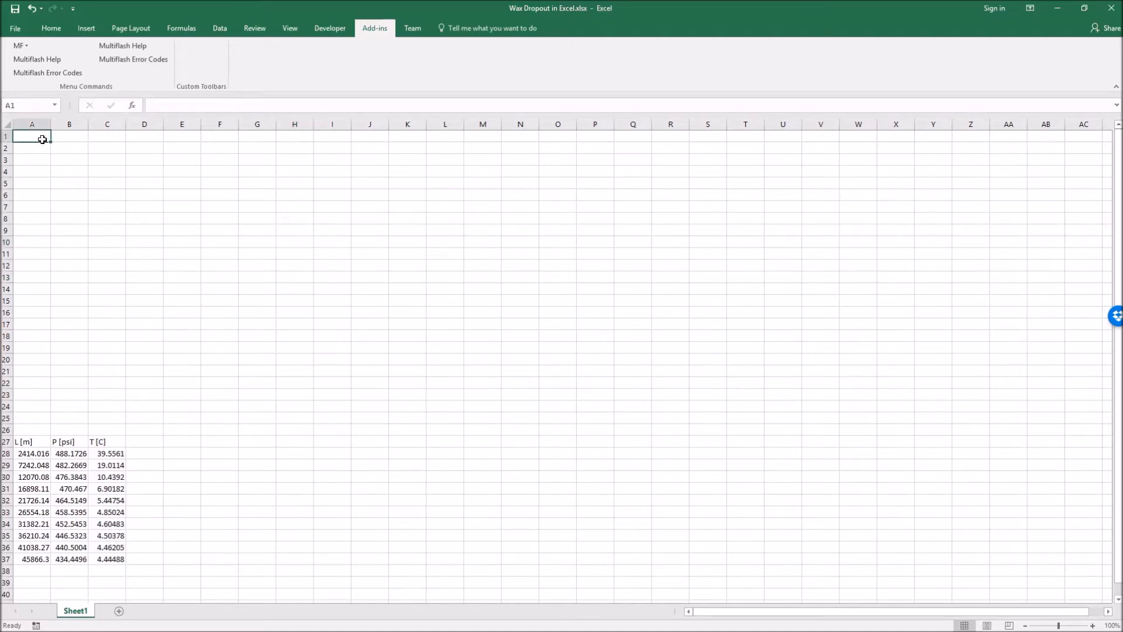
left_click(29, 46)
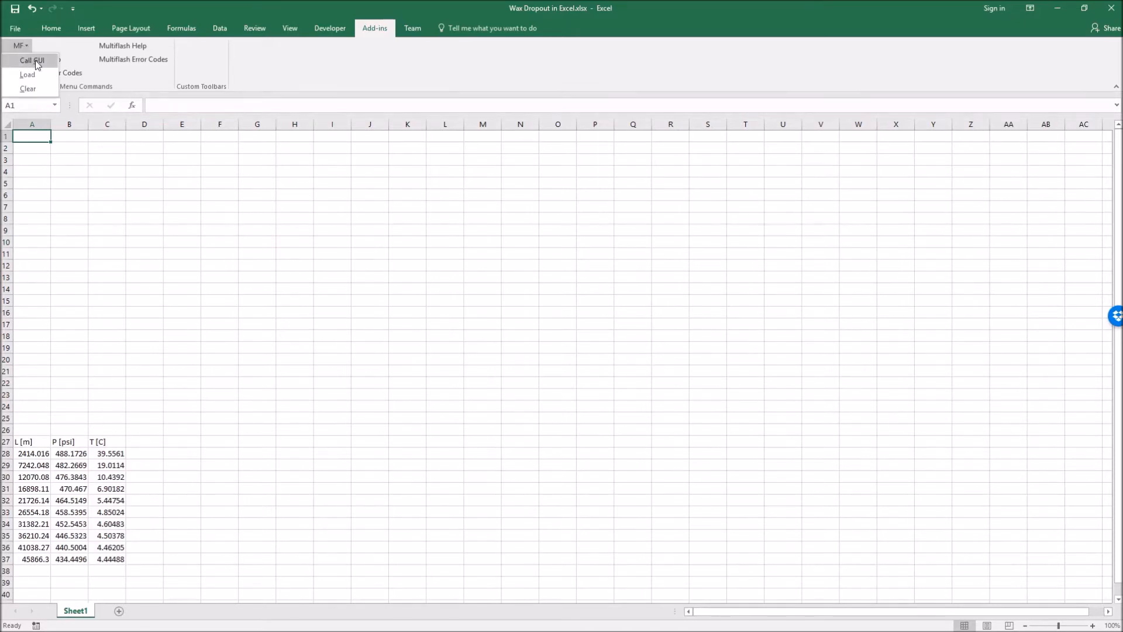
left_click(35, 60)
left_click(577, 353)
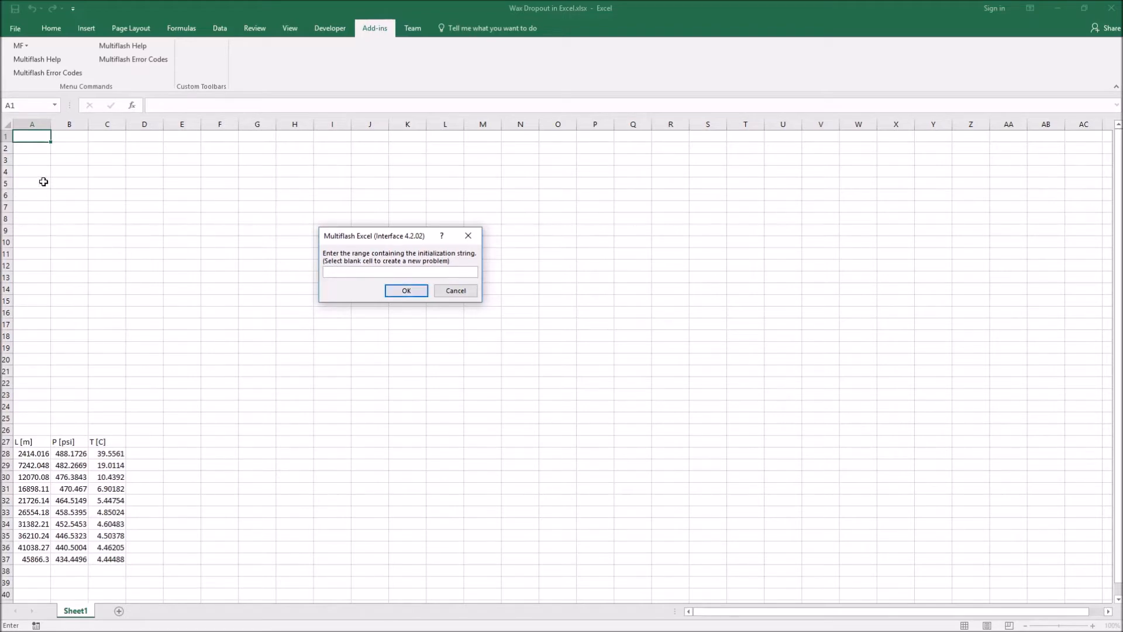
left_click(34, 134)
left_click(406, 291)
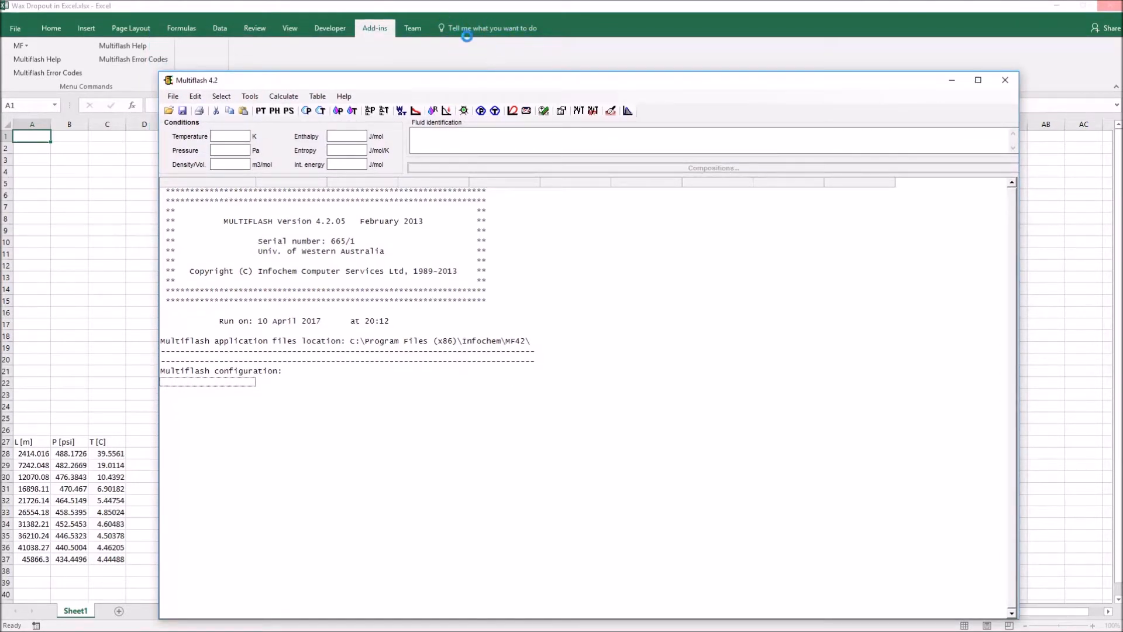
left_click_drag(480, 84, 473, 48)
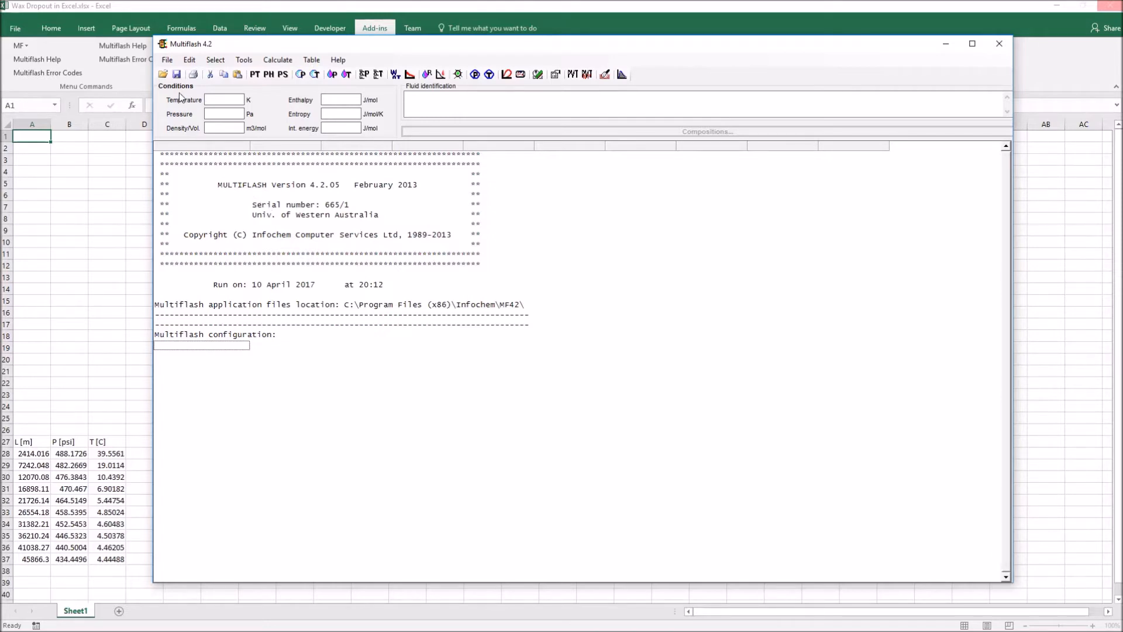
Step: Load the problem file BLACKOILWITHWATERANDWAX.MFL from the OLGA Tutorial folder into Multiflash
left_click(164, 75)
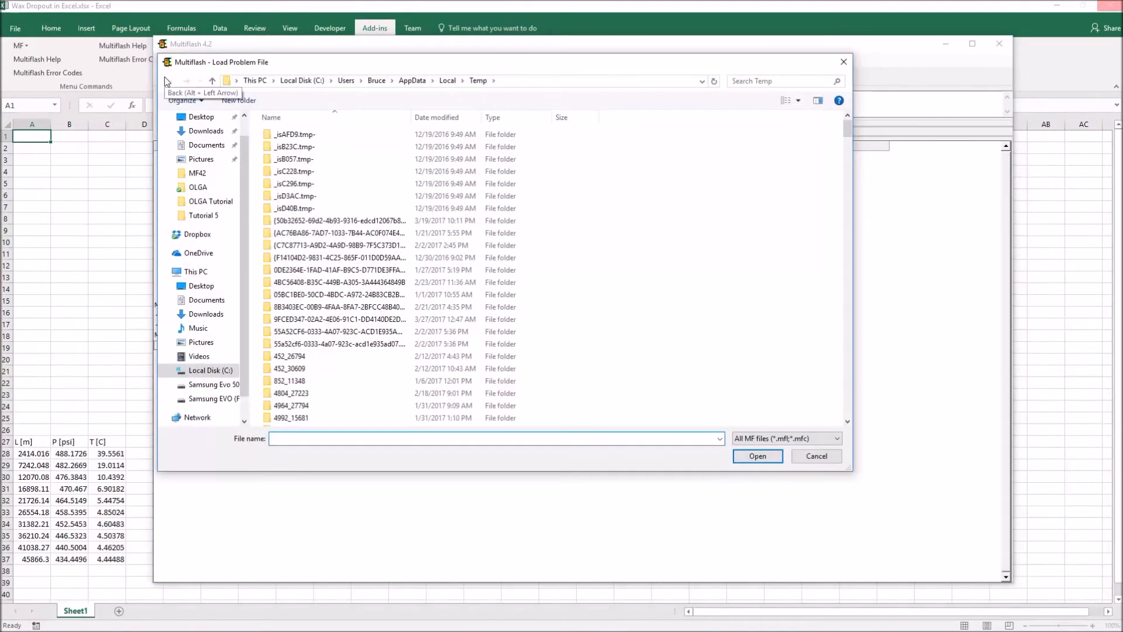
left_click(210, 201)
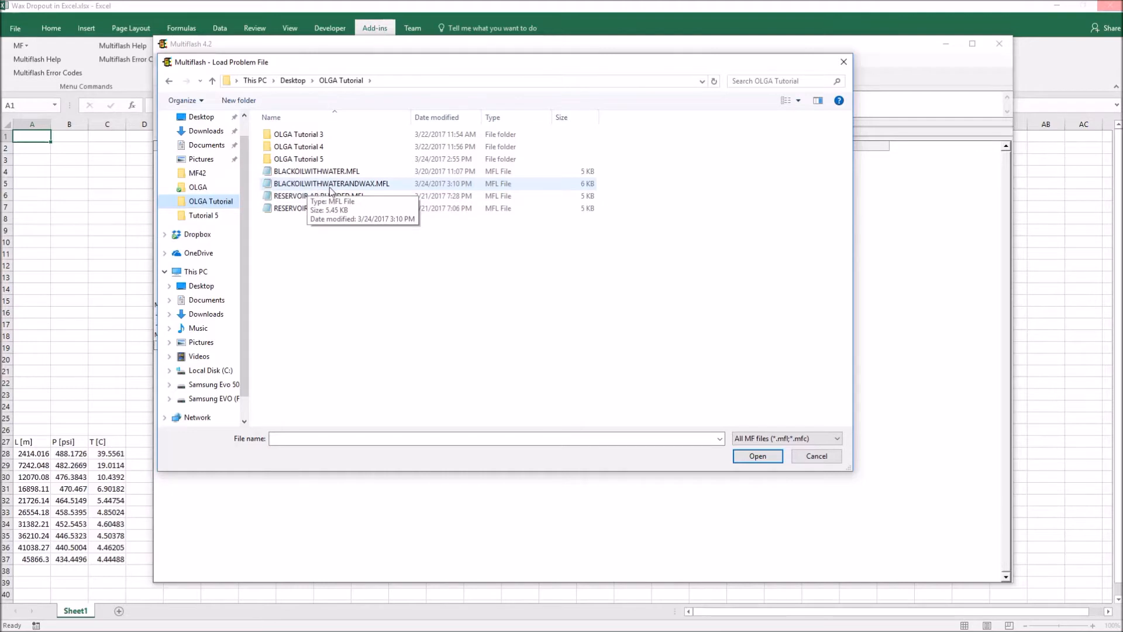
double_click(334, 190)
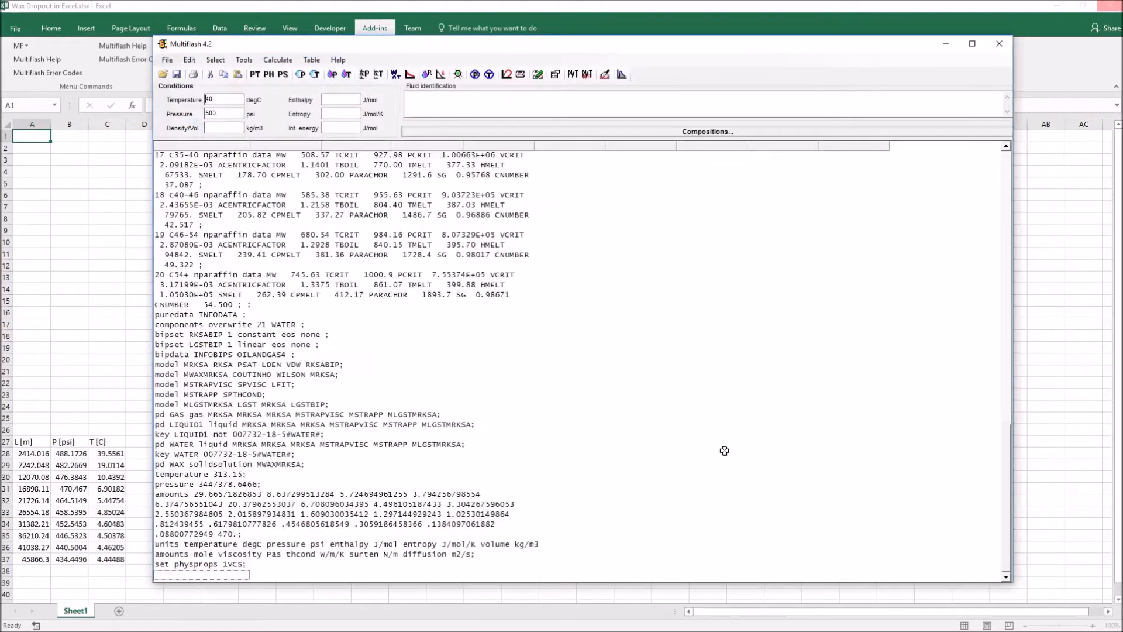
Step: Review the mole amounts of all components in the fluid's composition list
left_click(582, 135)
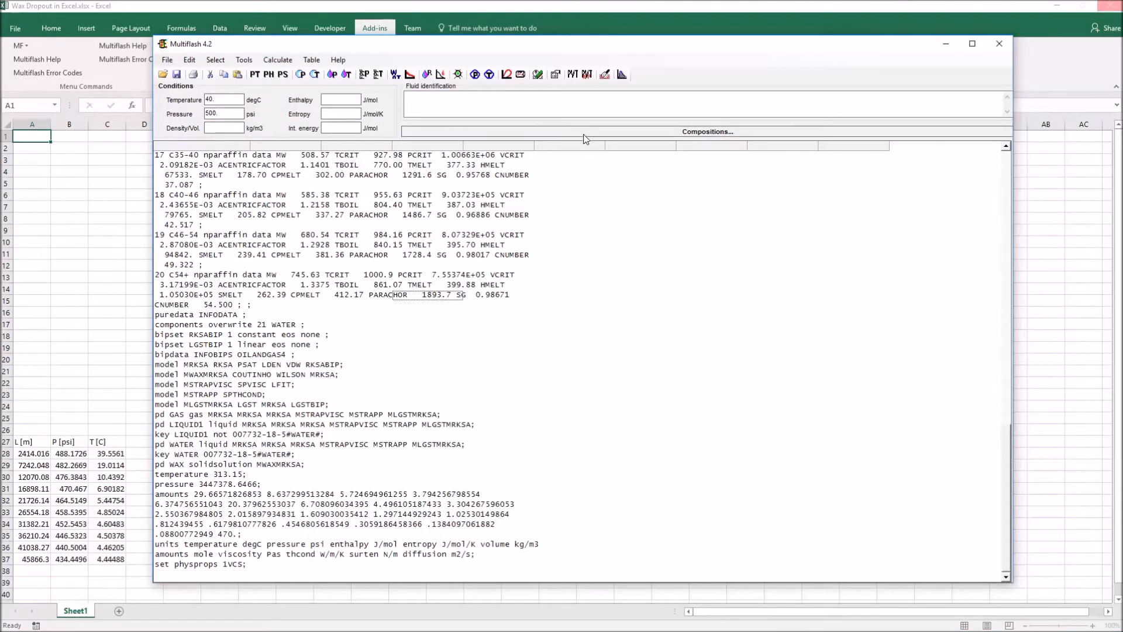
scroll(833, 191, "down", 4)
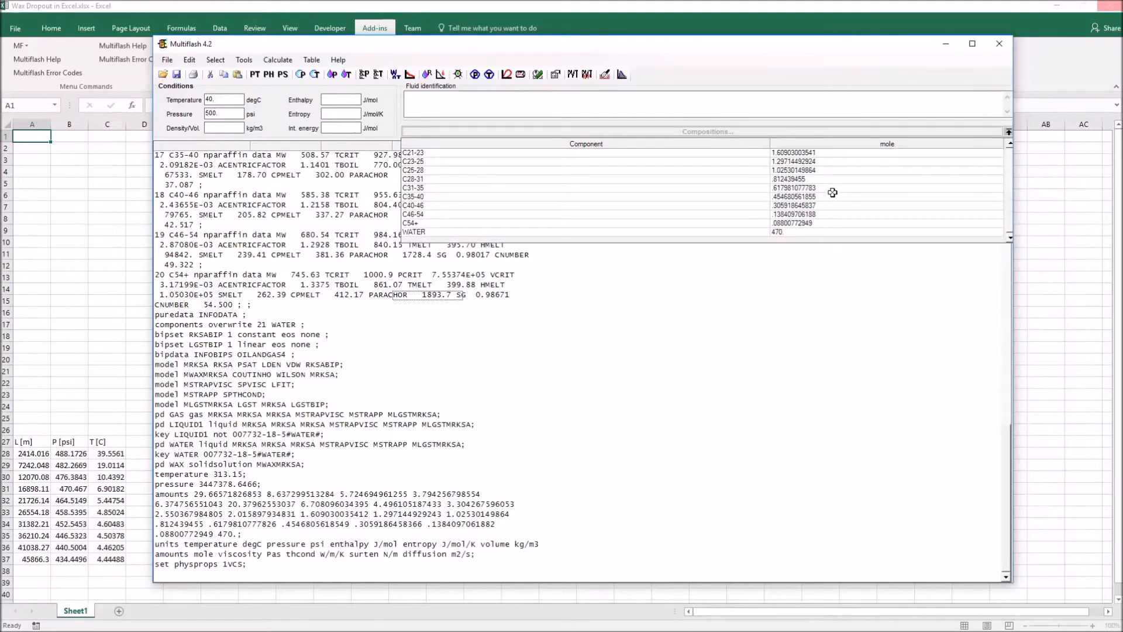
scroll(833, 193, "up", 4)
Step: Inspect the standard and extended properties of the petroleum fractions, including their fraction types, and close the component dialogs
left_click(216, 61)
left_click(222, 81)
left_click(430, 275)
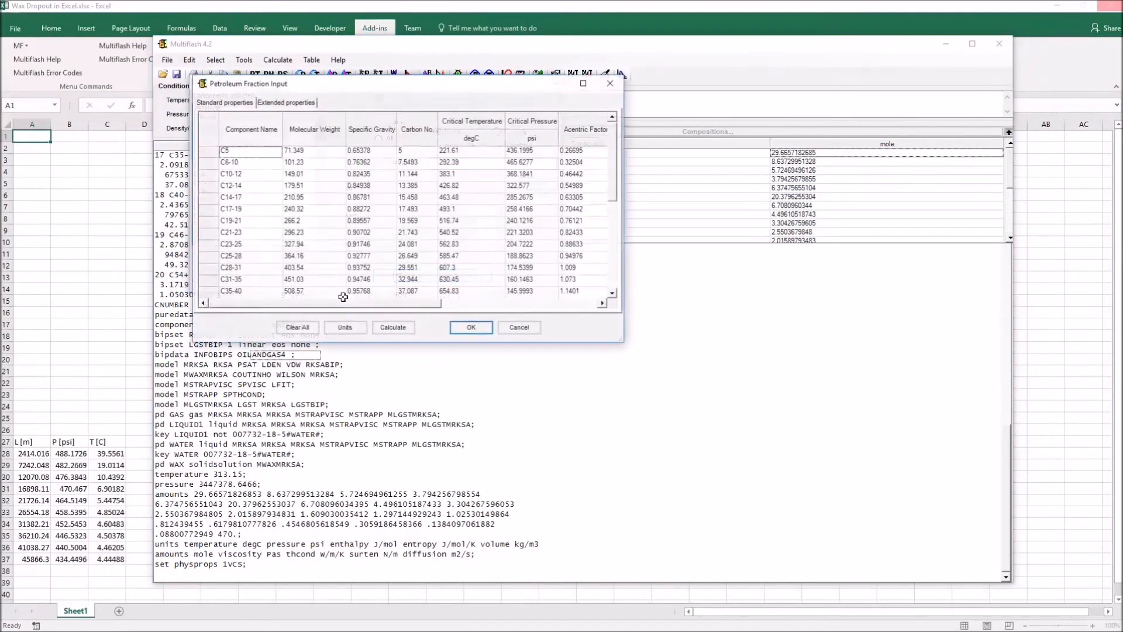
left_click(308, 102)
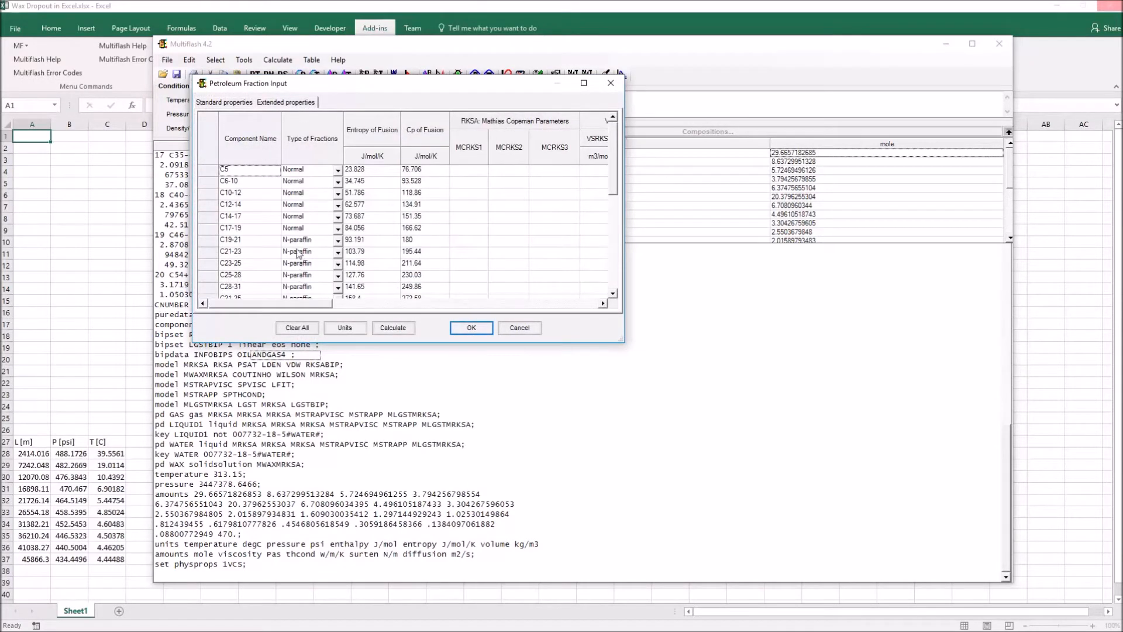
left_click(419, 251)
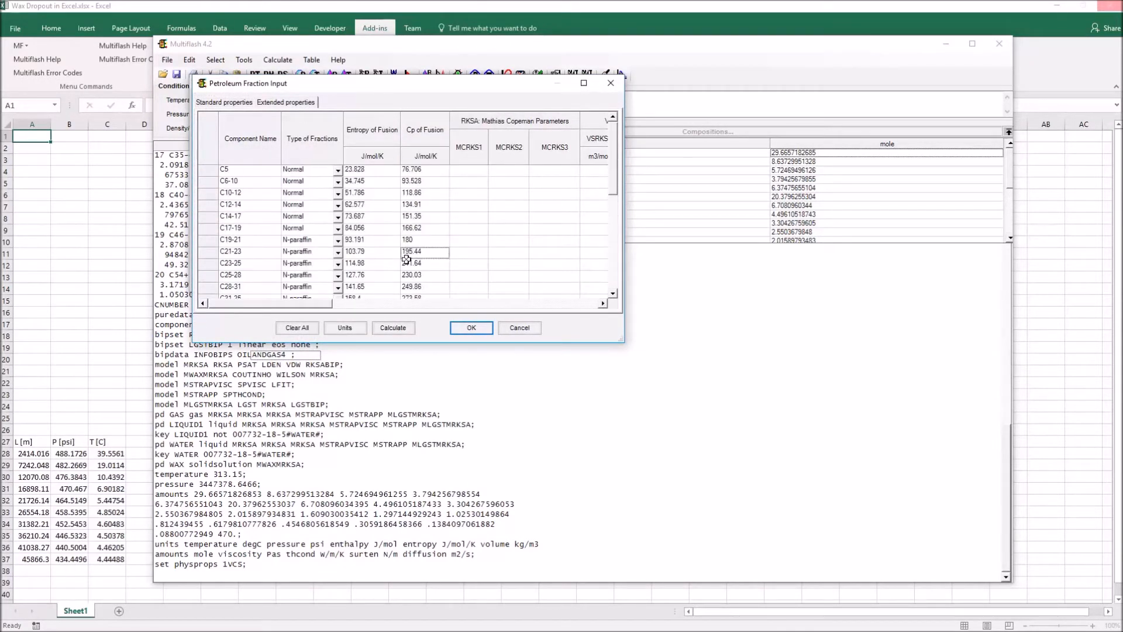
left_click(611, 83)
left_click(405, 277)
left_click(611, 83)
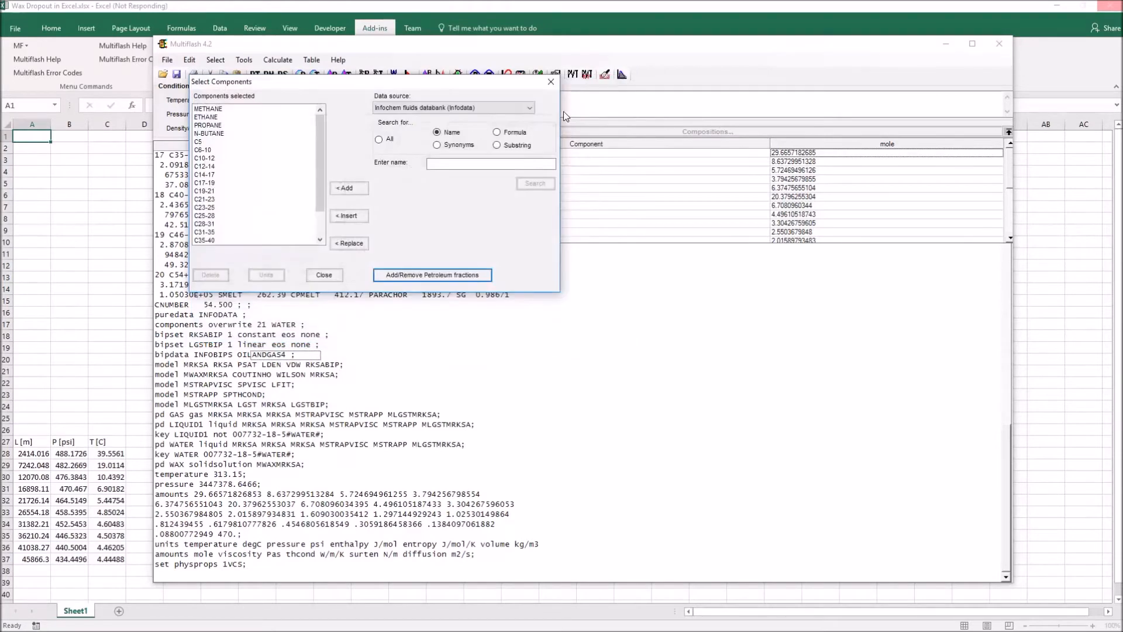
left_click(552, 84)
Step: Check the phases and transport property models in the wax model set and close it
left_click(213, 60)
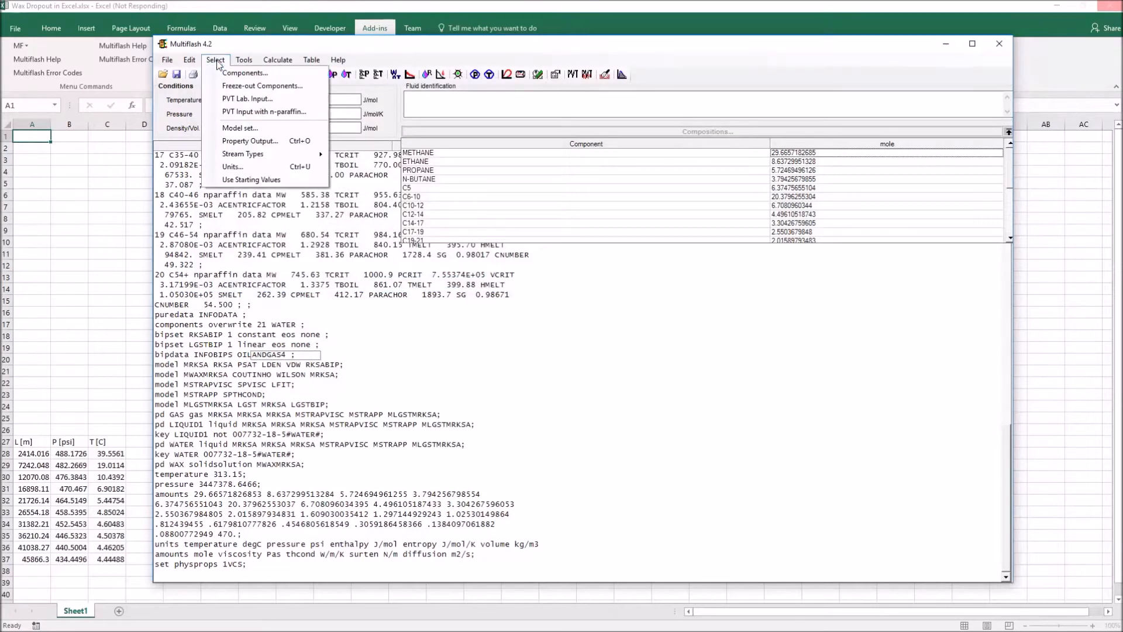
left_click(234, 125)
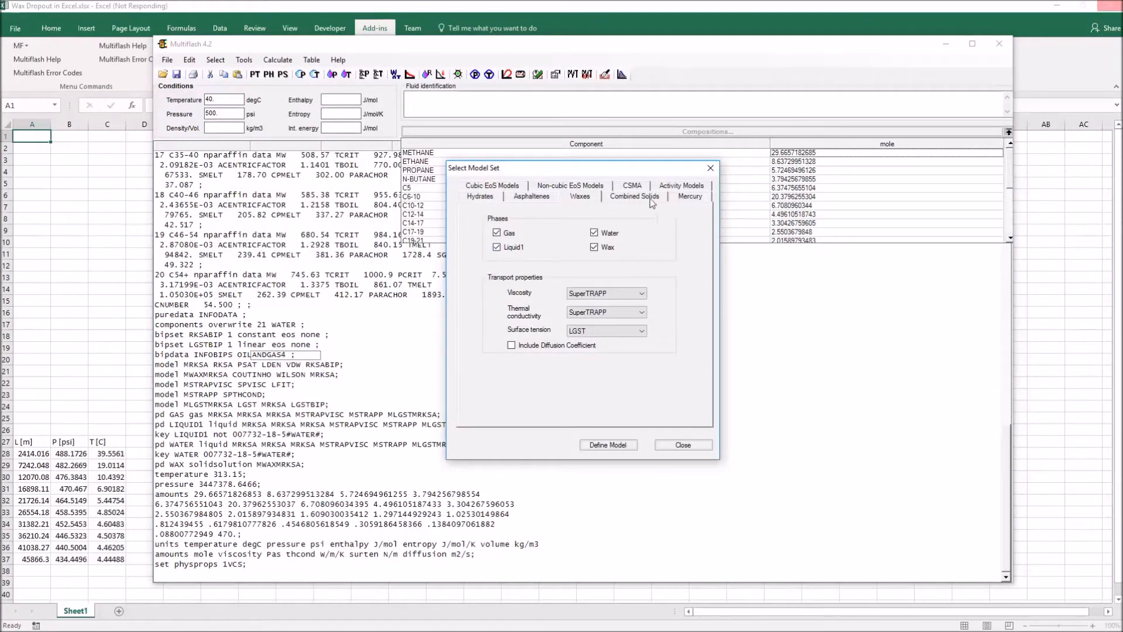
left_click(711, 168)
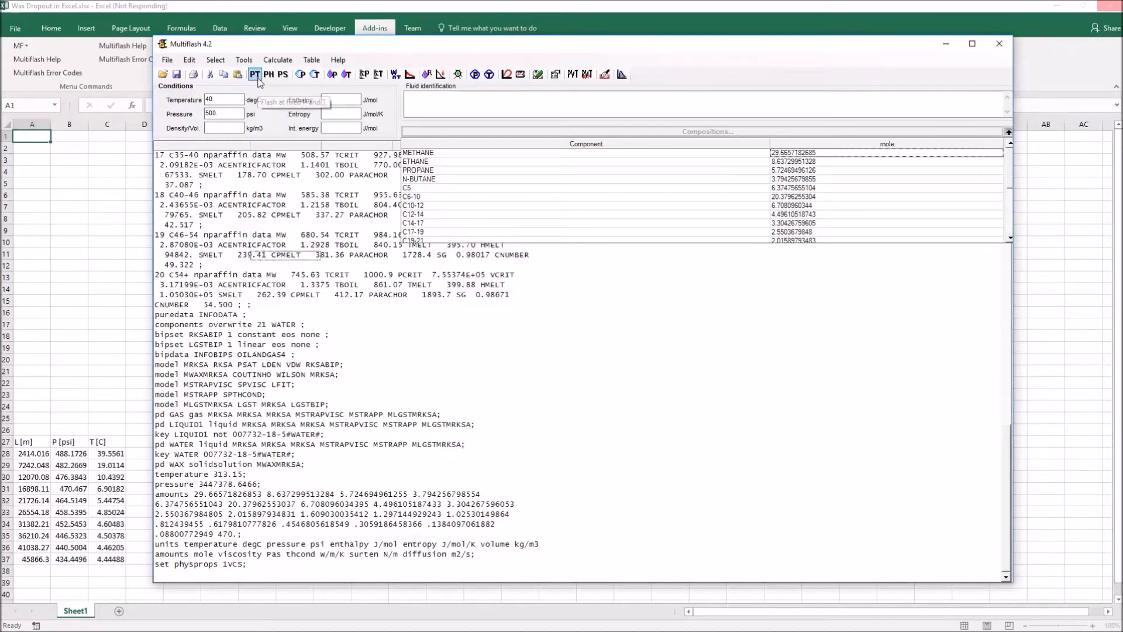
Step: Run a PT flash at 40 degC and 500 psi and collapse the composition list to examine the resulting phases
left_click(259, 78)
left_click(416, 352)
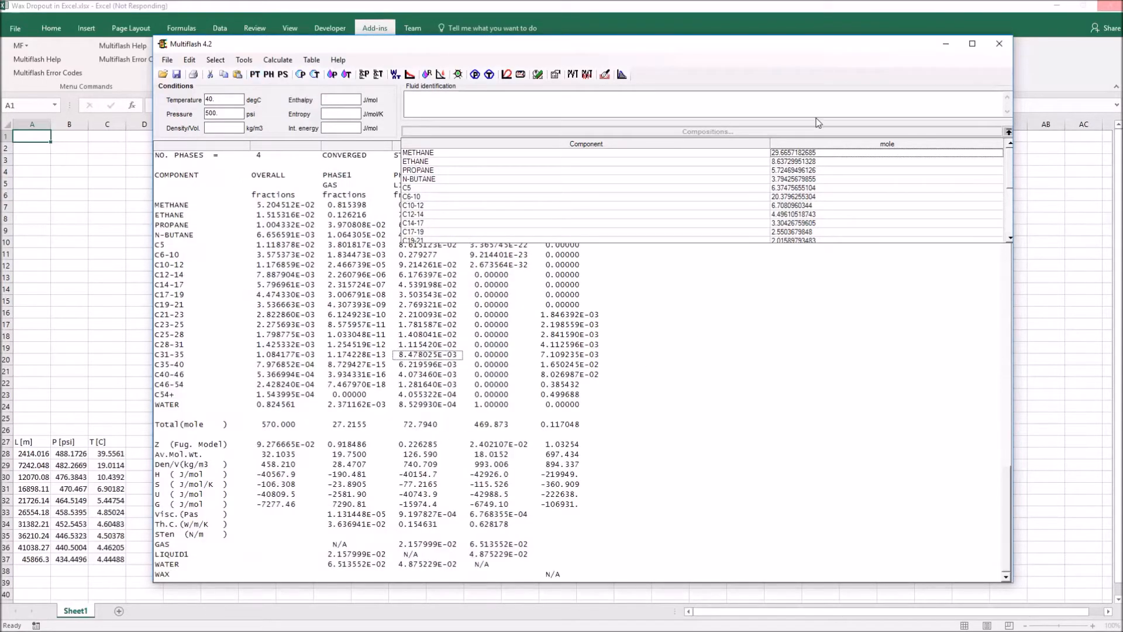
left_click(1009, 132)
left_click(700, 305)
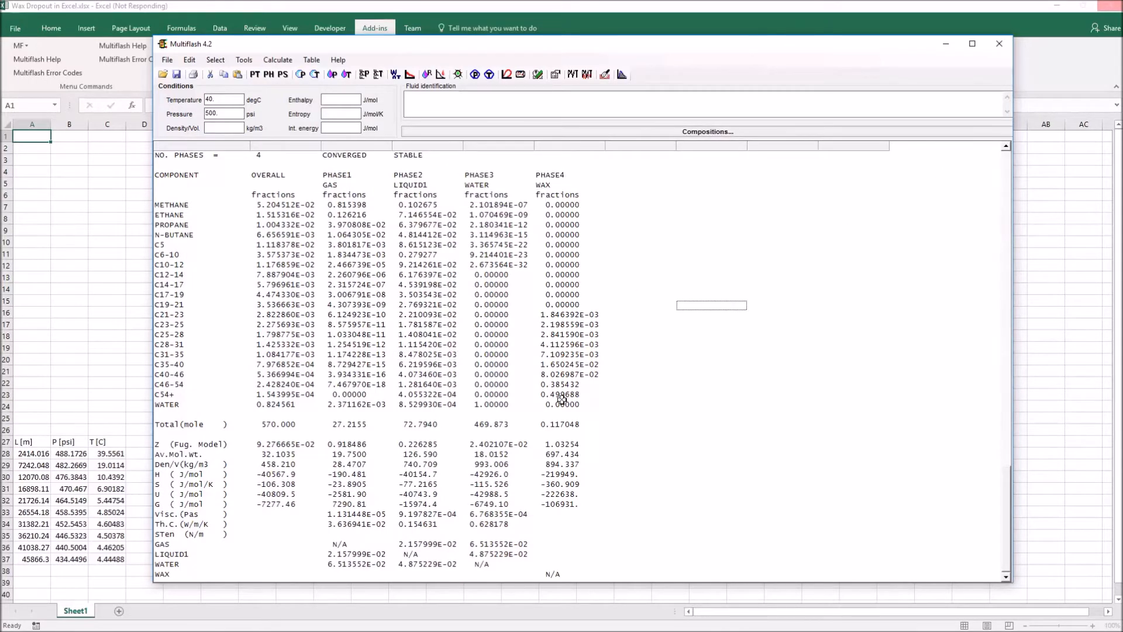
Step: Set the input and output units for amount to kg, check the temperature, pressure and density units, and apply the unit selection
left_click(213, 61)
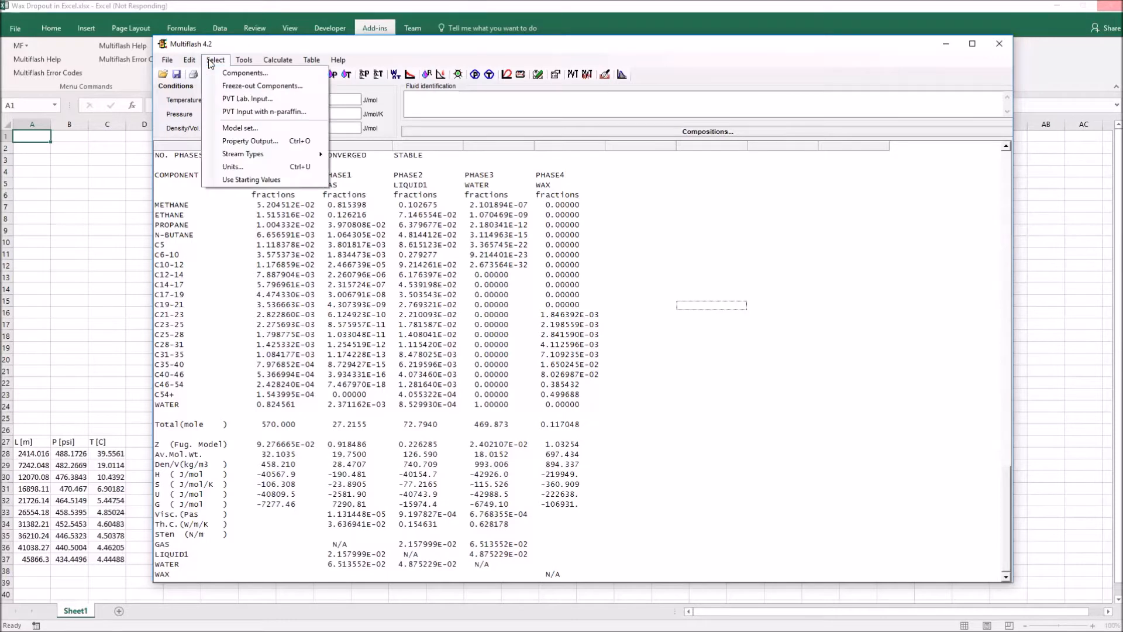
left_click(232, 167)
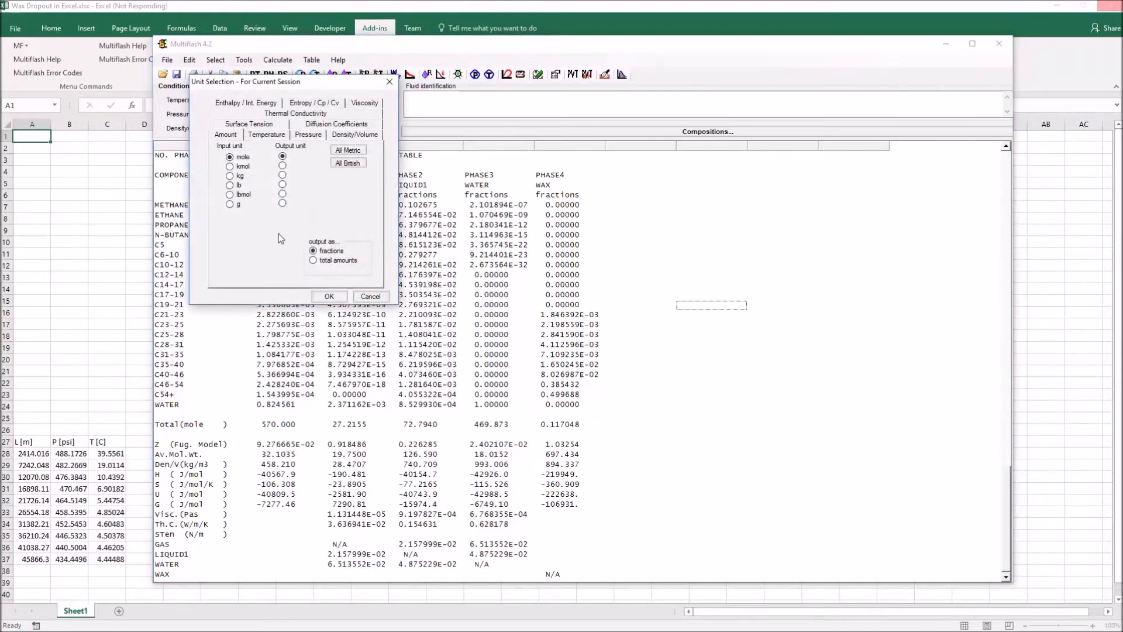
left_click(234, 176)
left_click(283, 176)
left_click(267, 135)
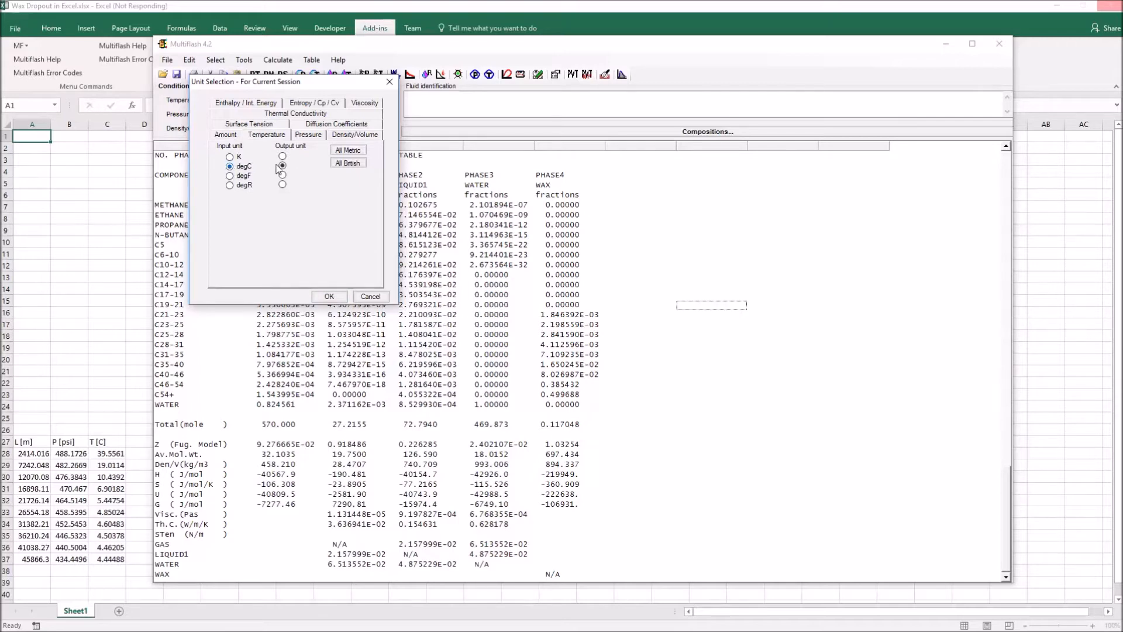
left_click(307, 135)
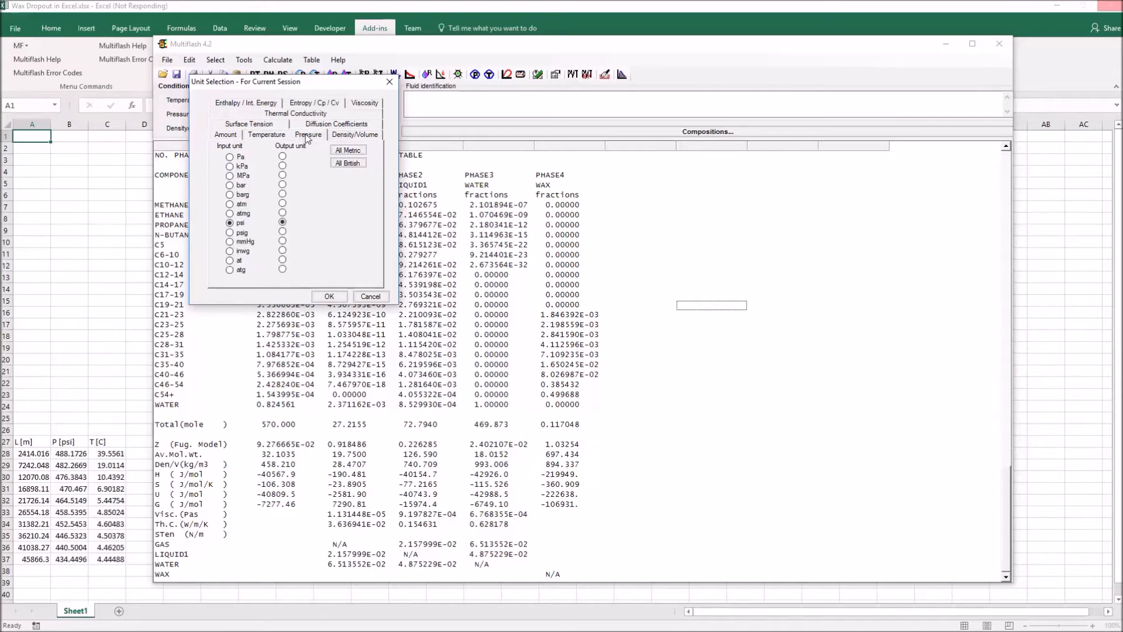
left_click(361, 136)
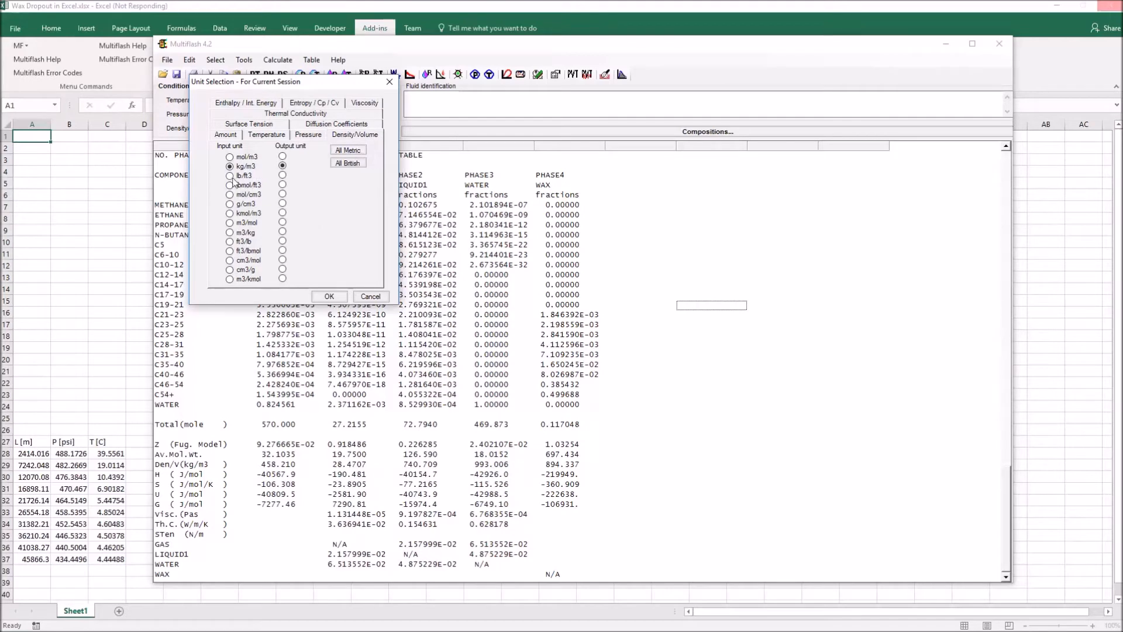
left_click(330, 296)
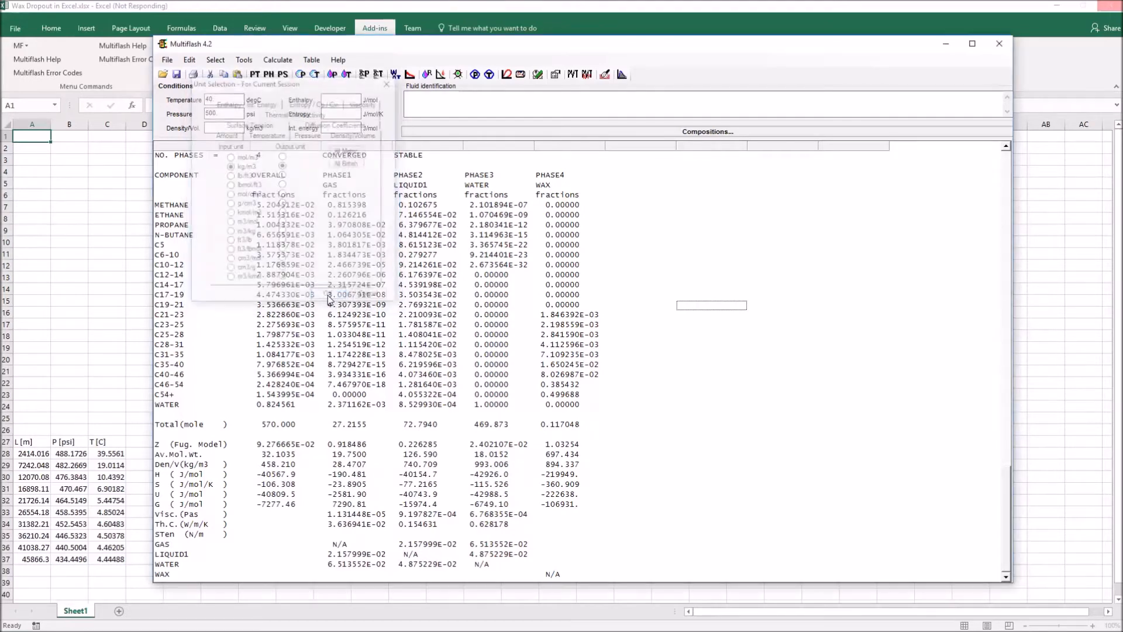
Step: Clear the temperature and pressure values from the Multiflash conditions
left_click_drag(236, 101, 206, 114)
key("Delete")
left_click(206, 113)
key("Delete")
Step: Clear the kg amounts of all components from METHANE to WATER and collapse the composition list
left_click(609, 136)
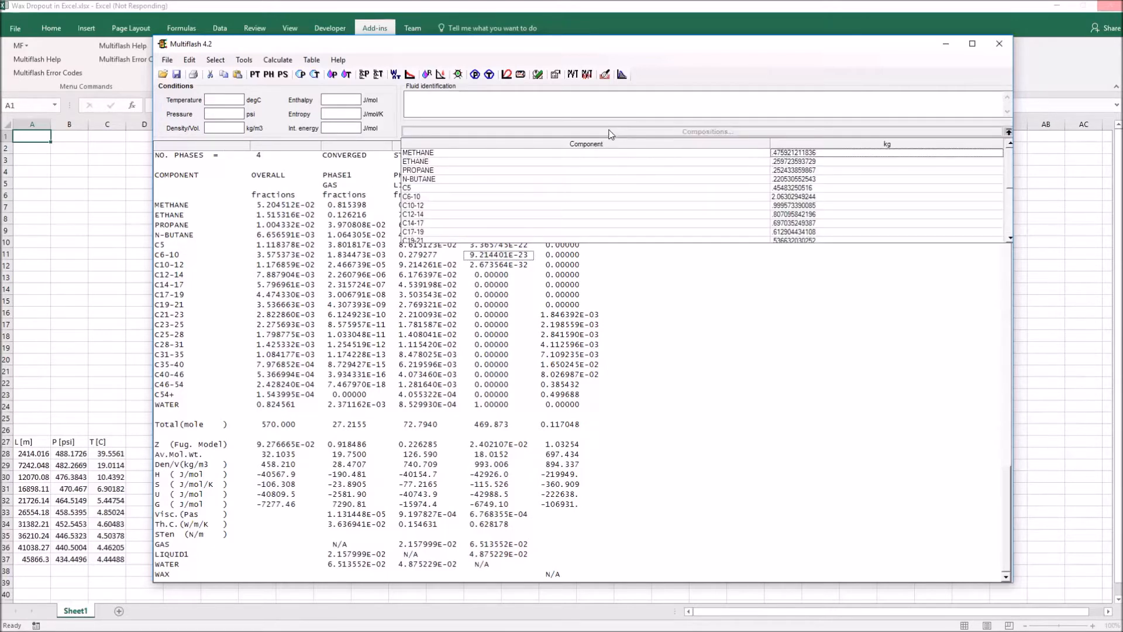
left_click(880, 190)
left_click(824, 154)
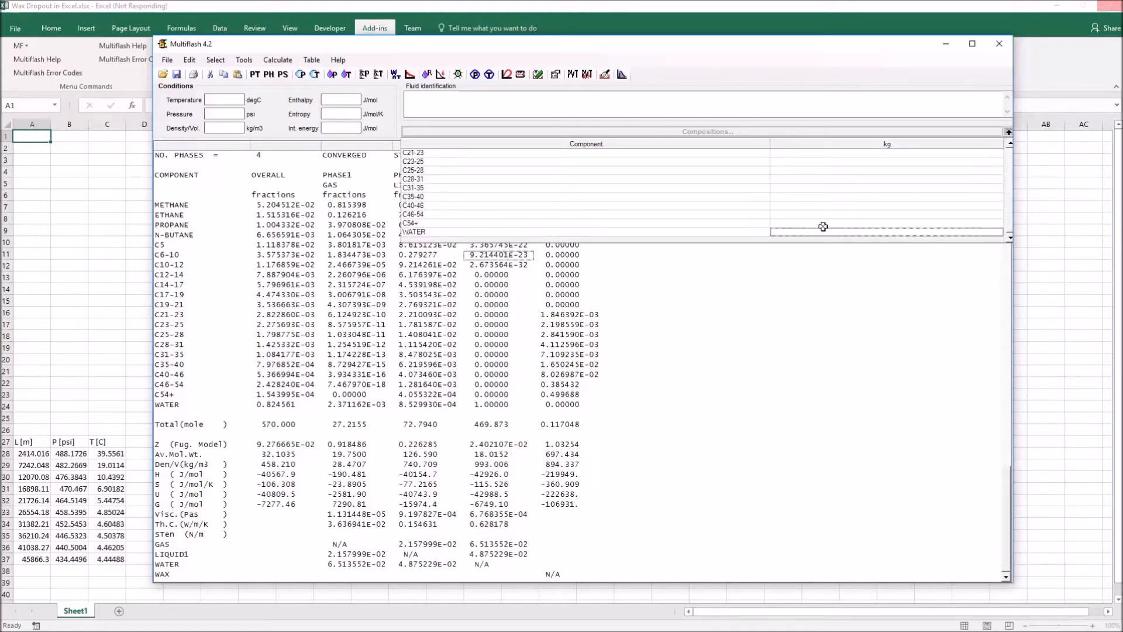
scroll(822, 219, "up", 5)
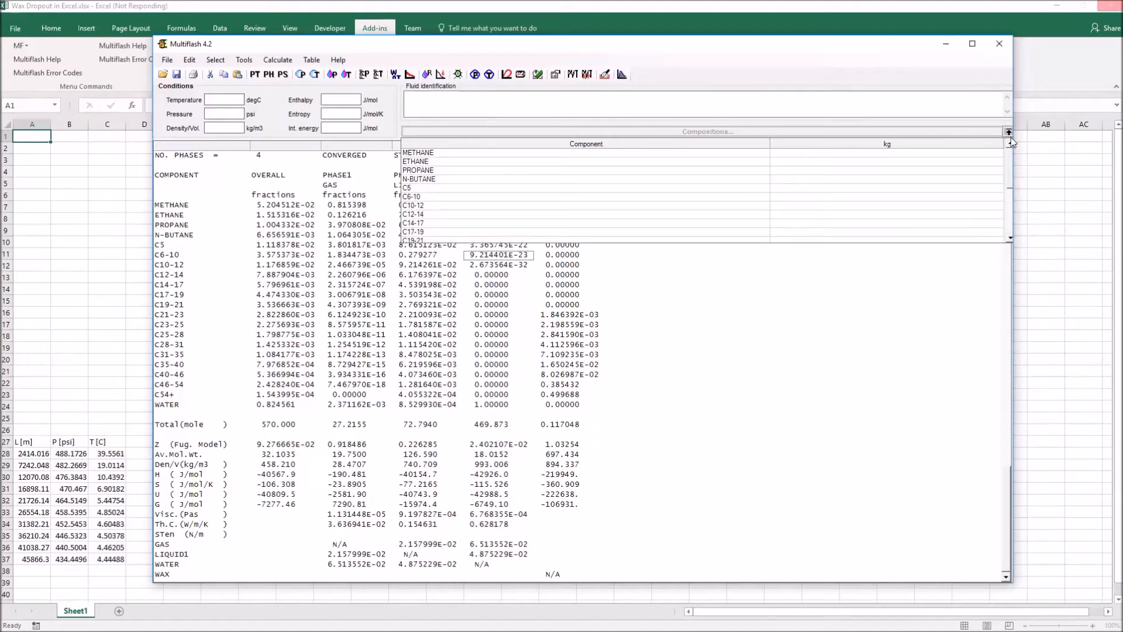
left_click(641, 324)
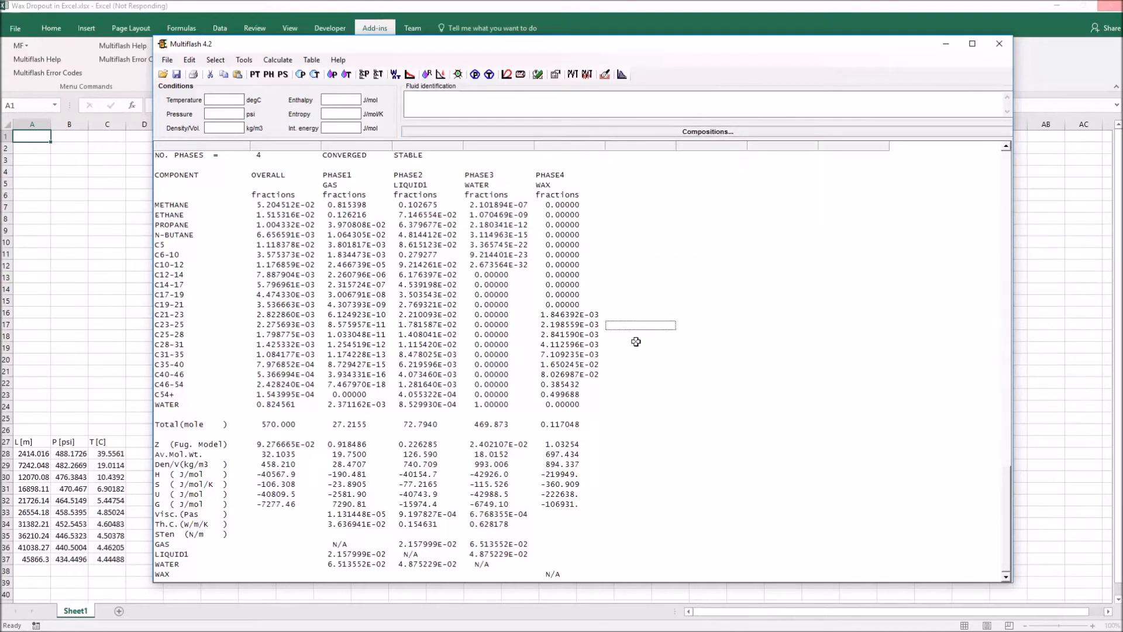
Step: Close Multiflash, saving its configuration, and output the configuration text into the worksheet starting at cell A1
left_click(998, 45)
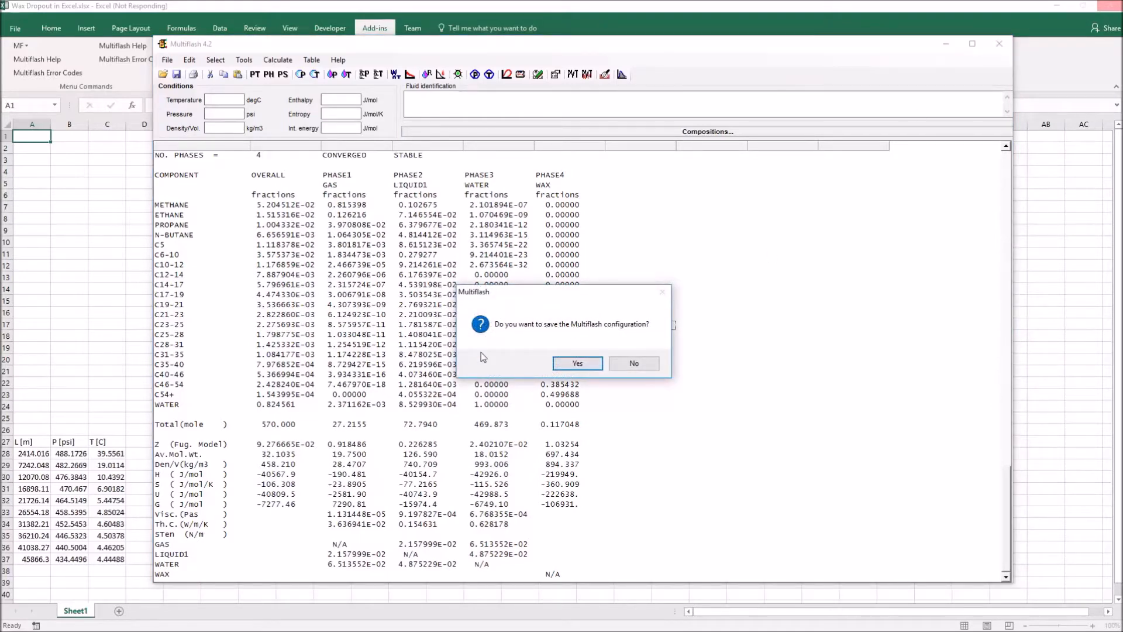
left_click(577, 363)
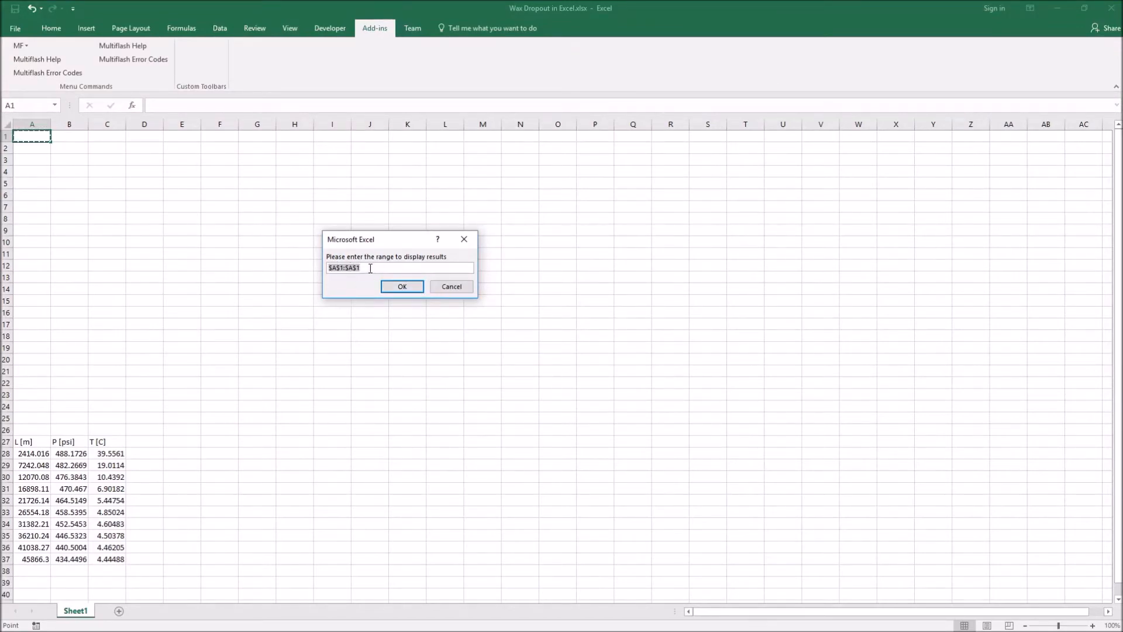
left_click(32, 136)
left_click(403, 286)
left_click(298, 430)
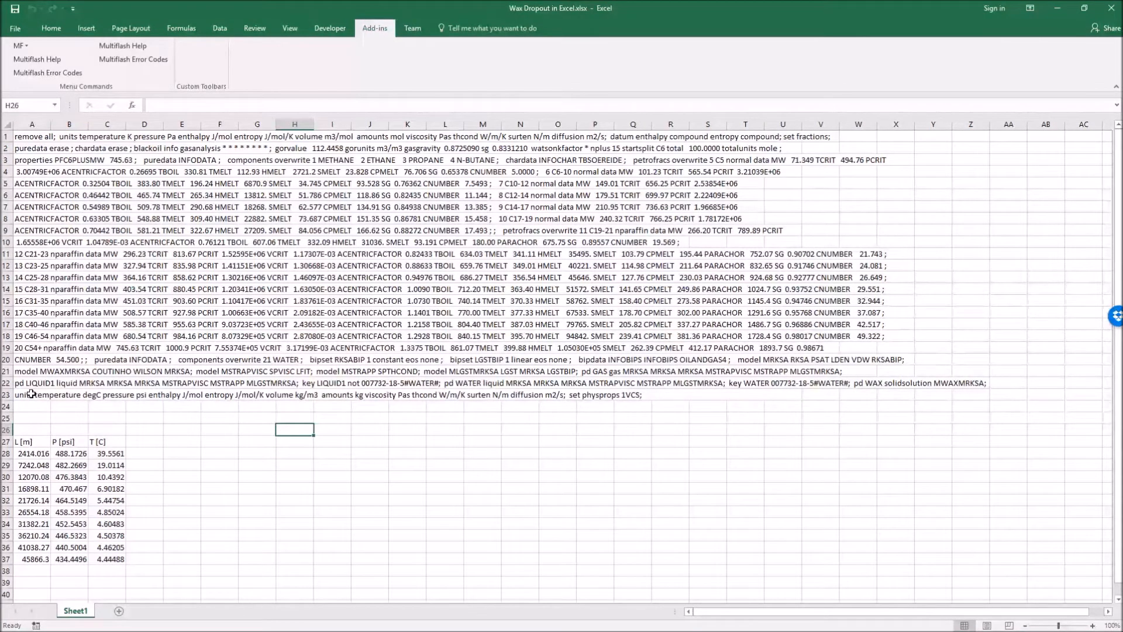
Step: Review the block of Multiflash configuration text in cells A1:A23
left_click_drag(31, 397, 30, 133)
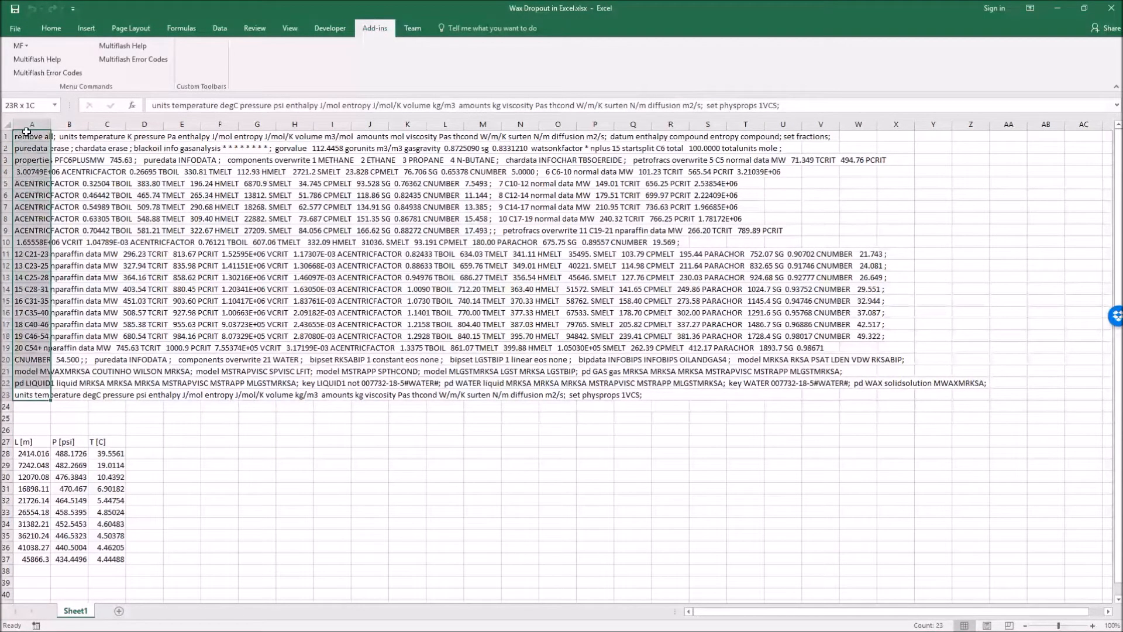
left_click(217, 443)
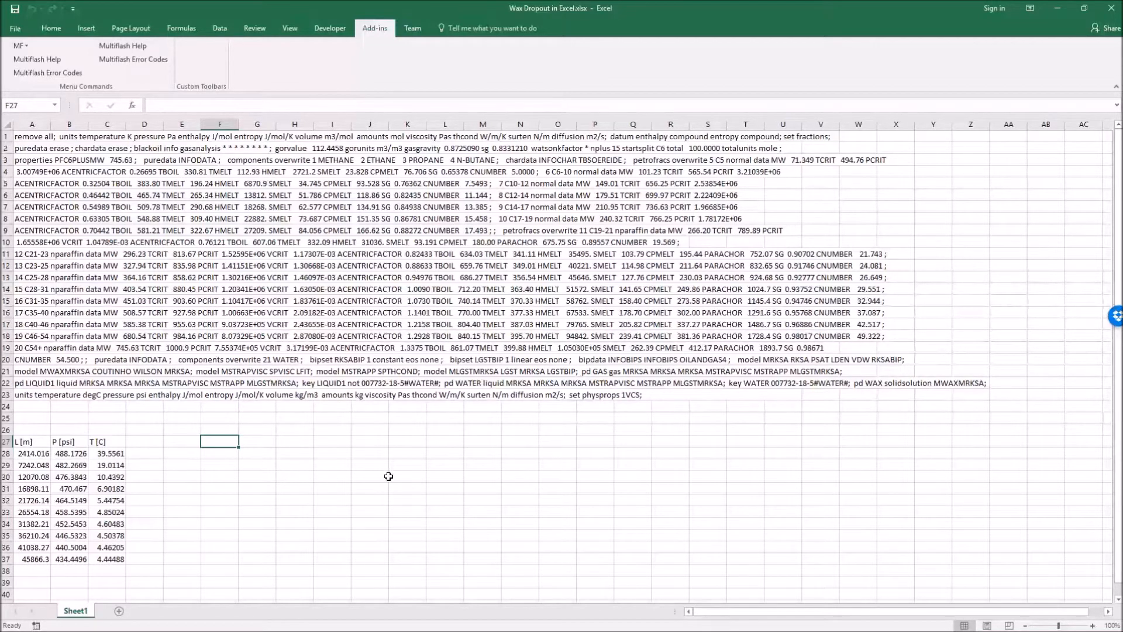
left_click_drag(46, 394, 27, 132)
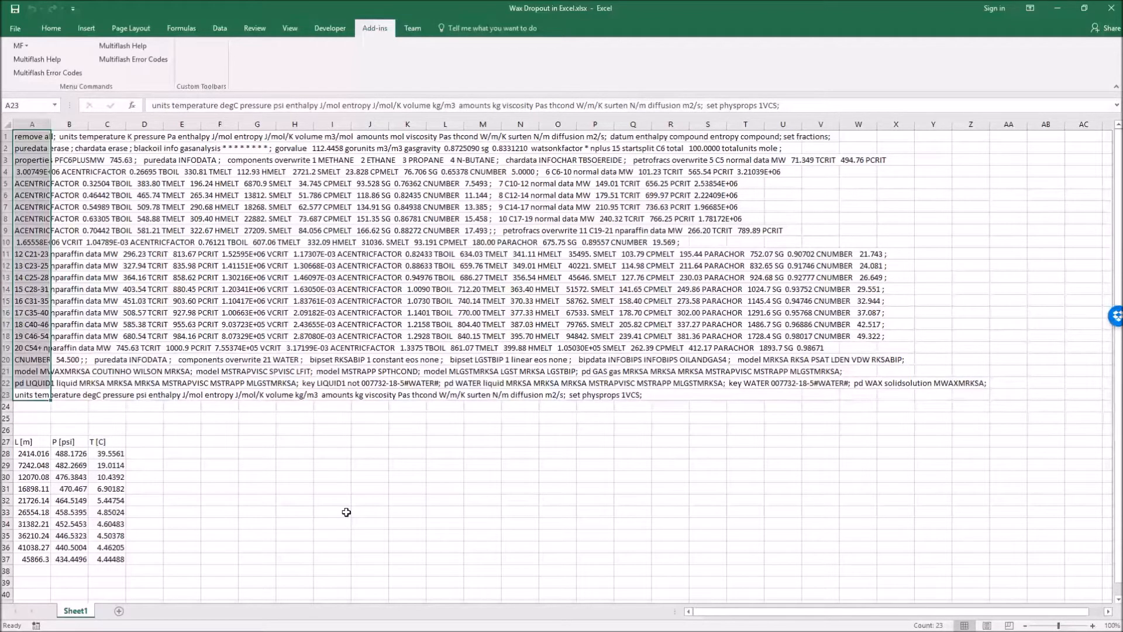
left_click(182, 441)
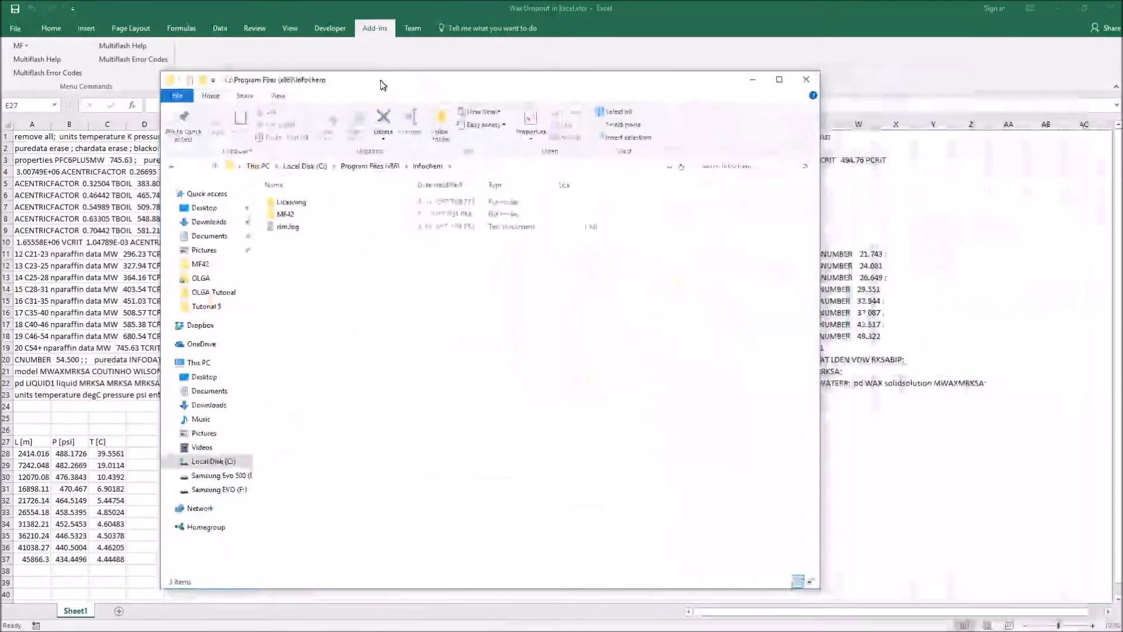
Step: Open the Multiflash Excel guide mfxlman42.pdf from the MF42 folder under C:\Program Files (x86)\Infochem
left_click_drag(381, 83, 350, 75)
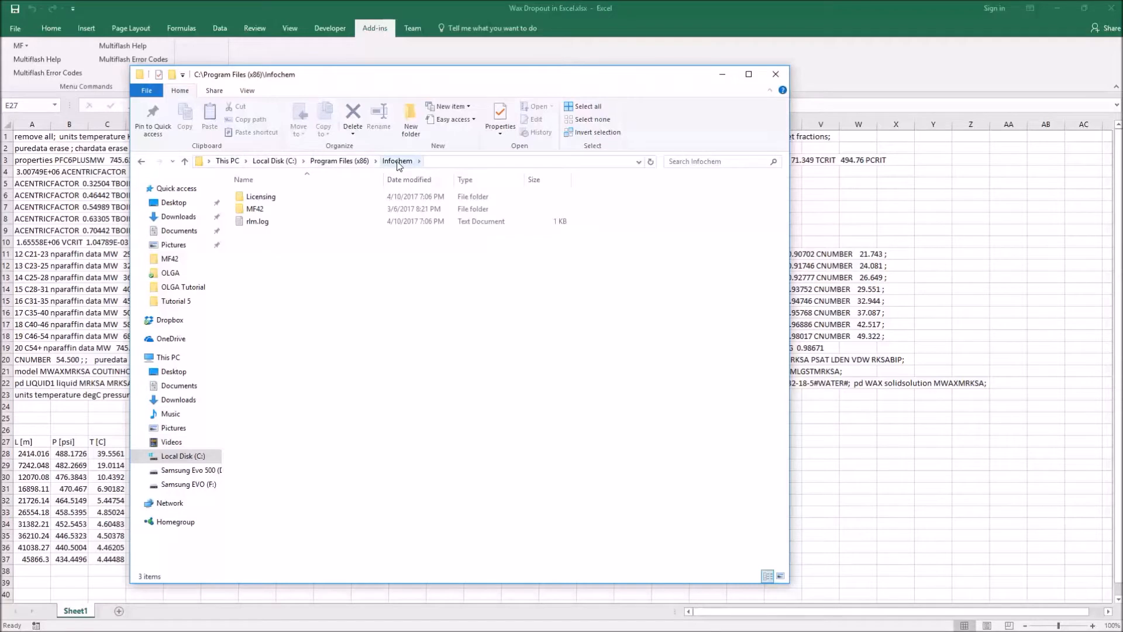
double_click(278, 209)
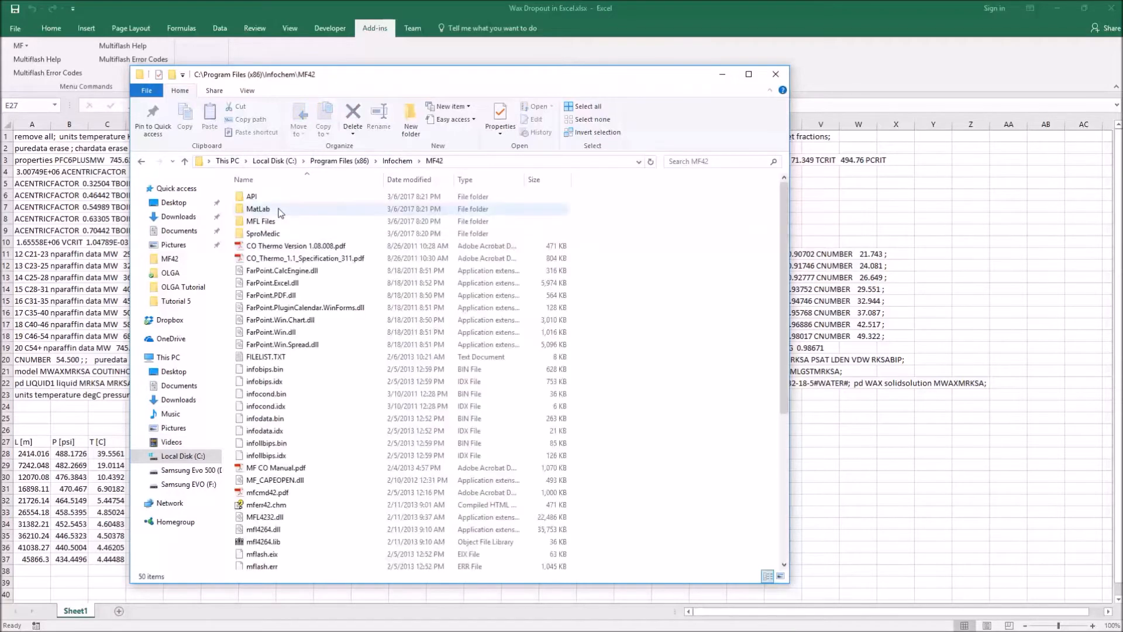
scroll(365, 356, "down", 2)
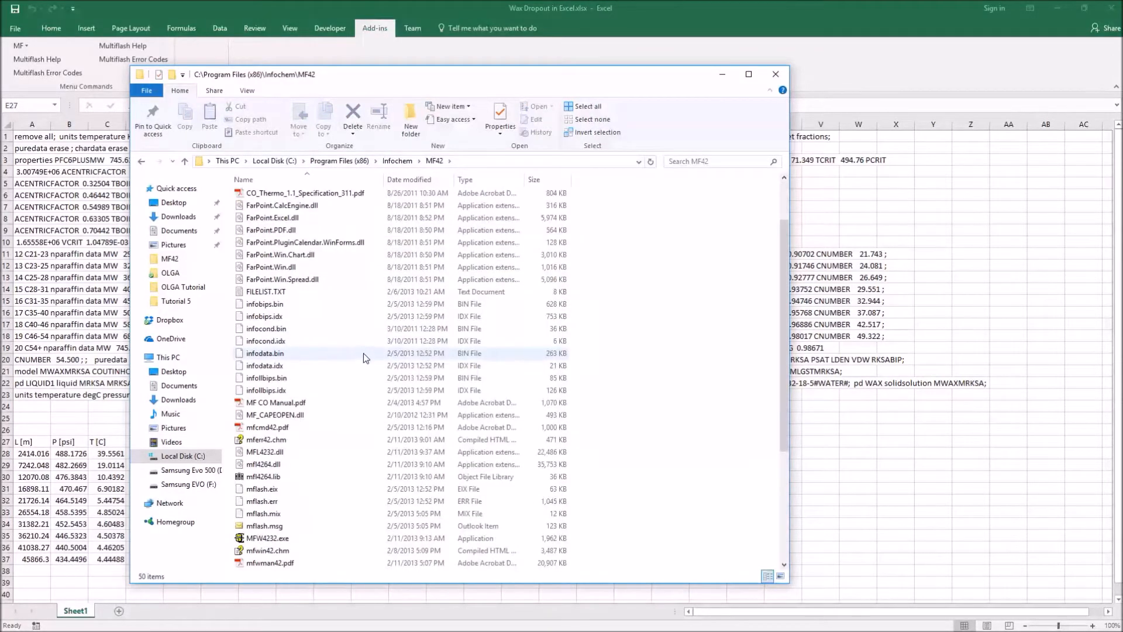
scroll(363, 353, "down", 2)
scroll(354, 346, "down", 3)
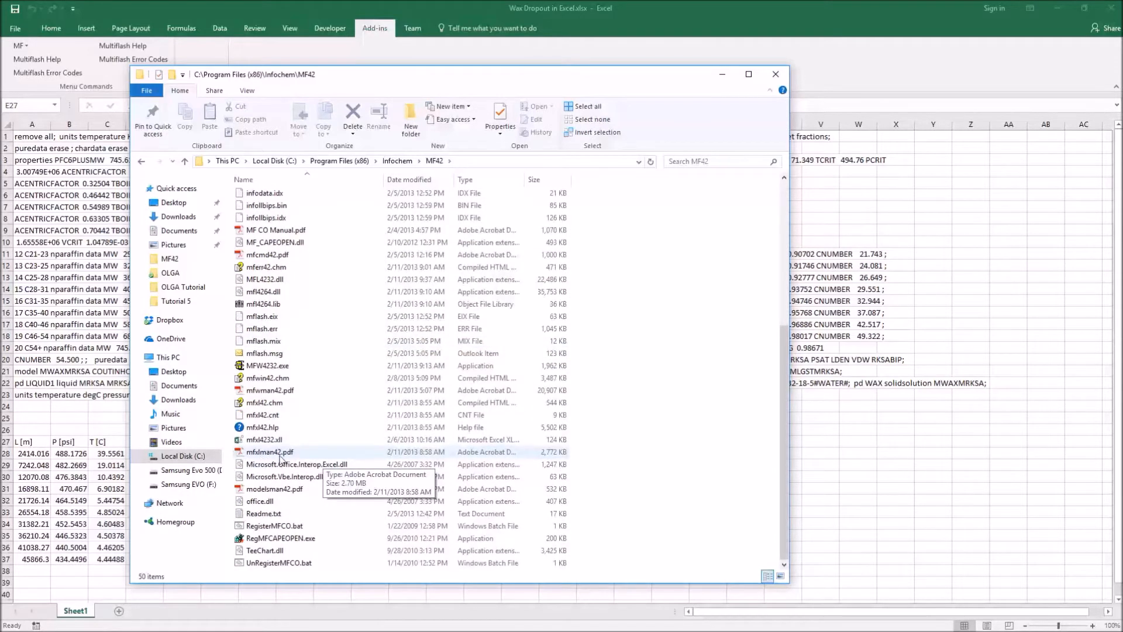
double_click(277, 455)
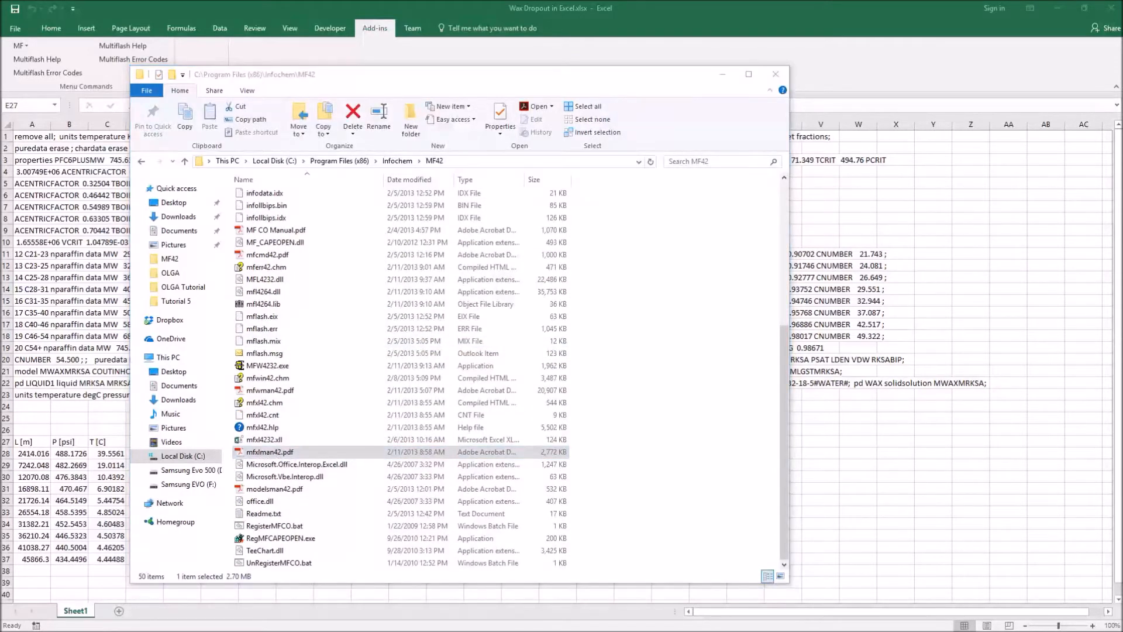
Step: Minimize the file browser window and maximize the Multiflash Excel Interface user guide
left_click_drag(380, 93, 540, 99)
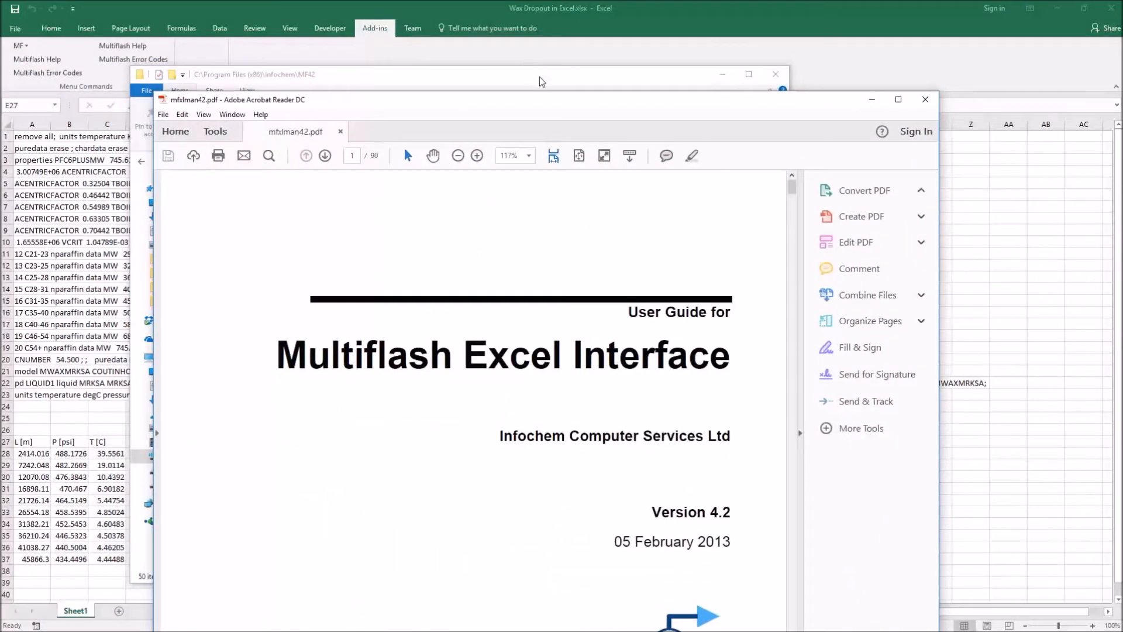
left_click(723, 75)
left_click_drag(611, 102, 586, 15)
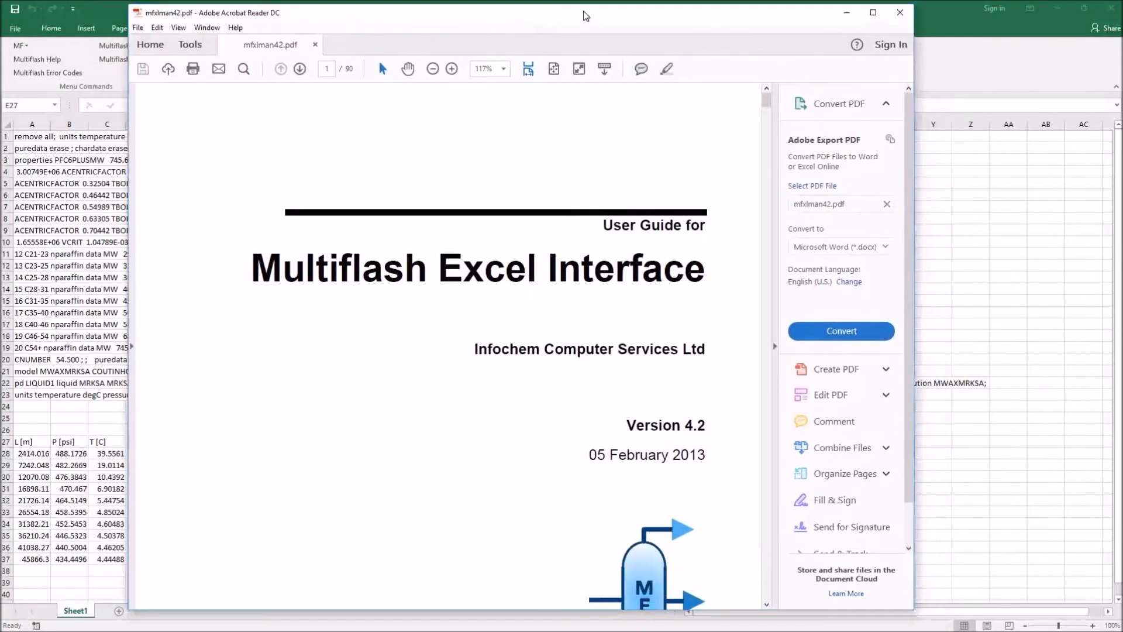
double_click(585, 16)
Step: Examine the user guide's table of contents for the available Multiflash Excel functions
scroll(459, 246, "down", 10)
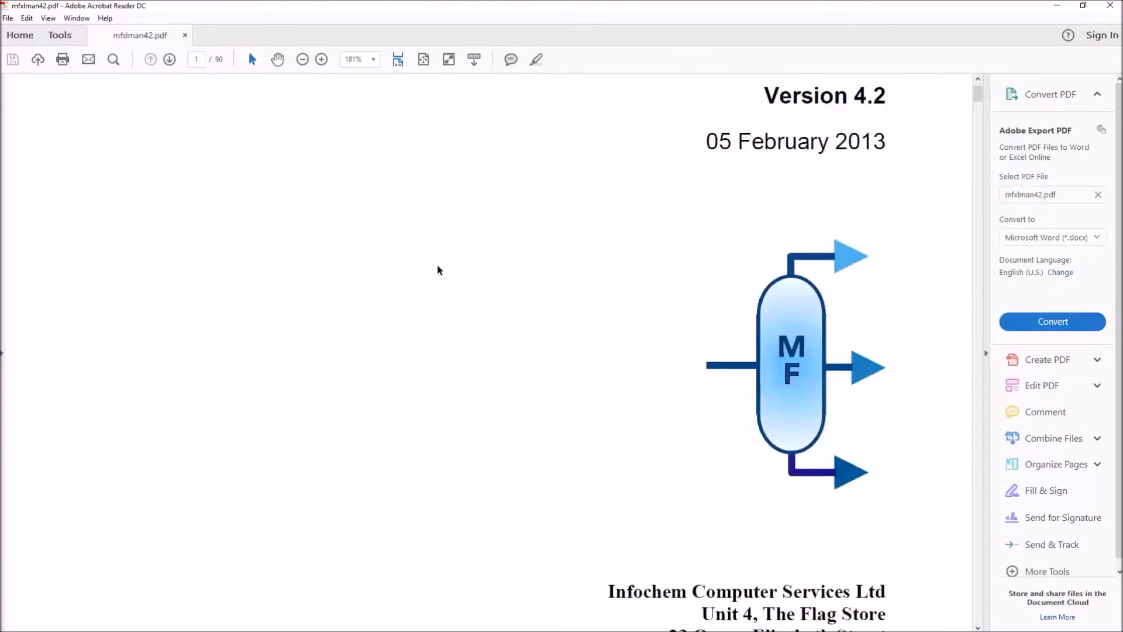
scroll(381, 252, "down", 15)
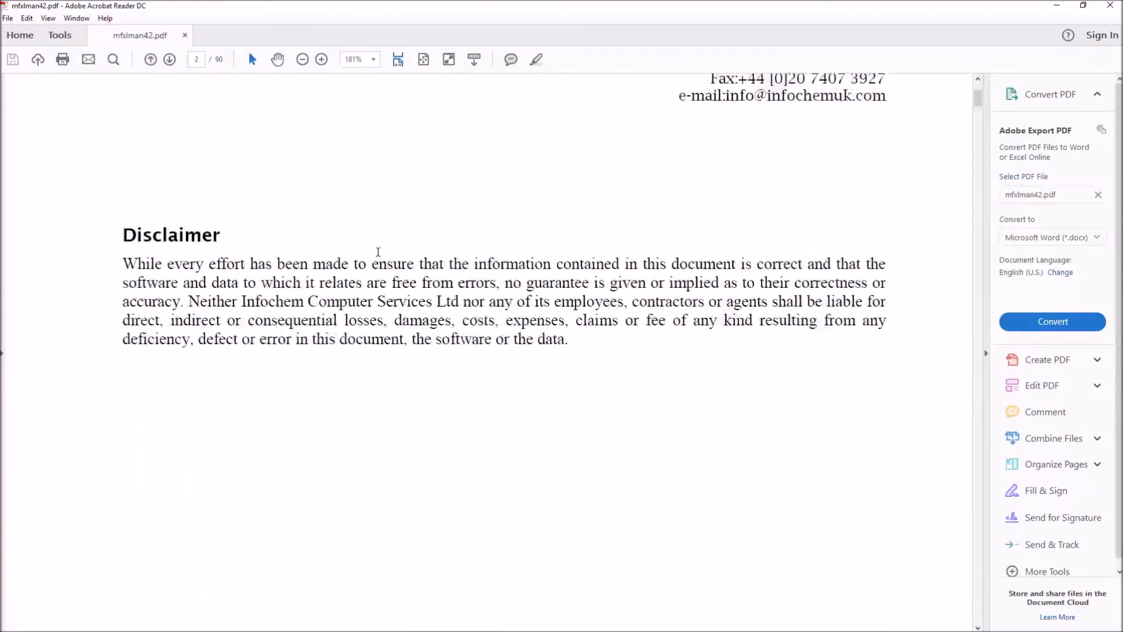
scroll(377, 255, "down", 15)
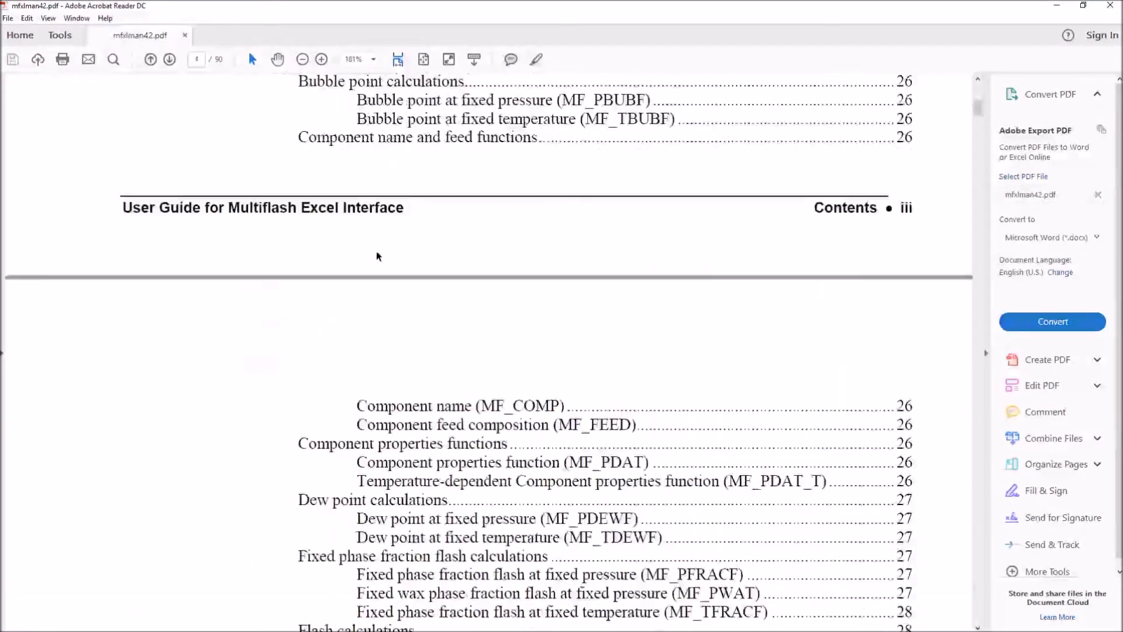
scroll(376, 251, "down", 3)
scroll(376, 251, "up", 8)
scroll(375, 251, "down", 1)
scroll(375, 252, "down", 4)
scroll(375, 251, "down", 1)
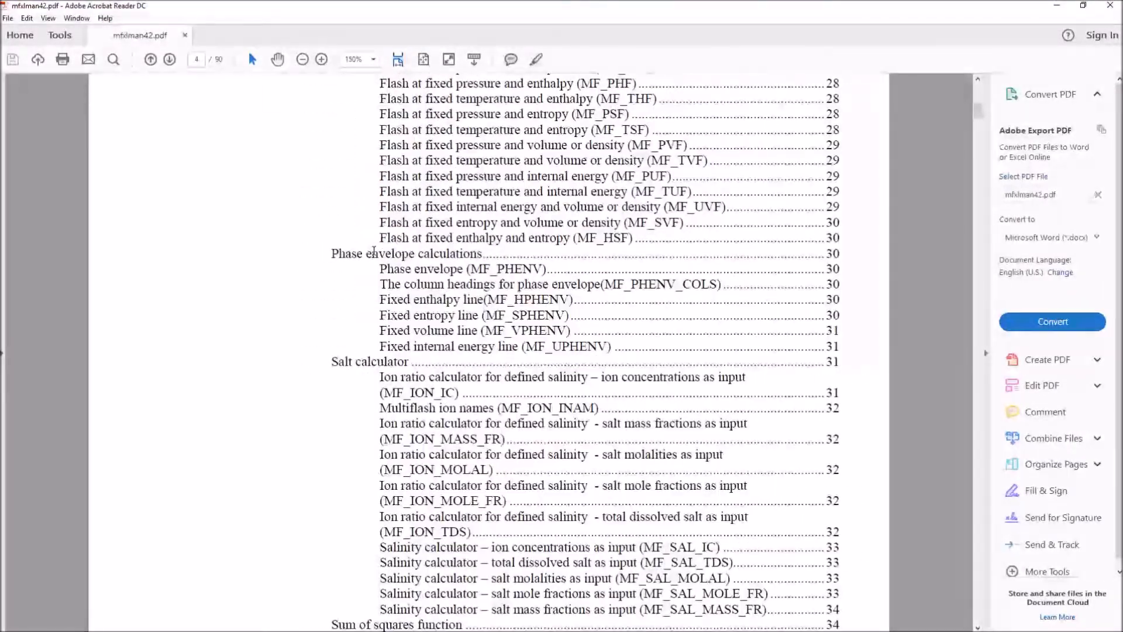
Step: Search the user guide for mf_ptf and go to its definition in the Flash calculations section
key("ctrl+f")
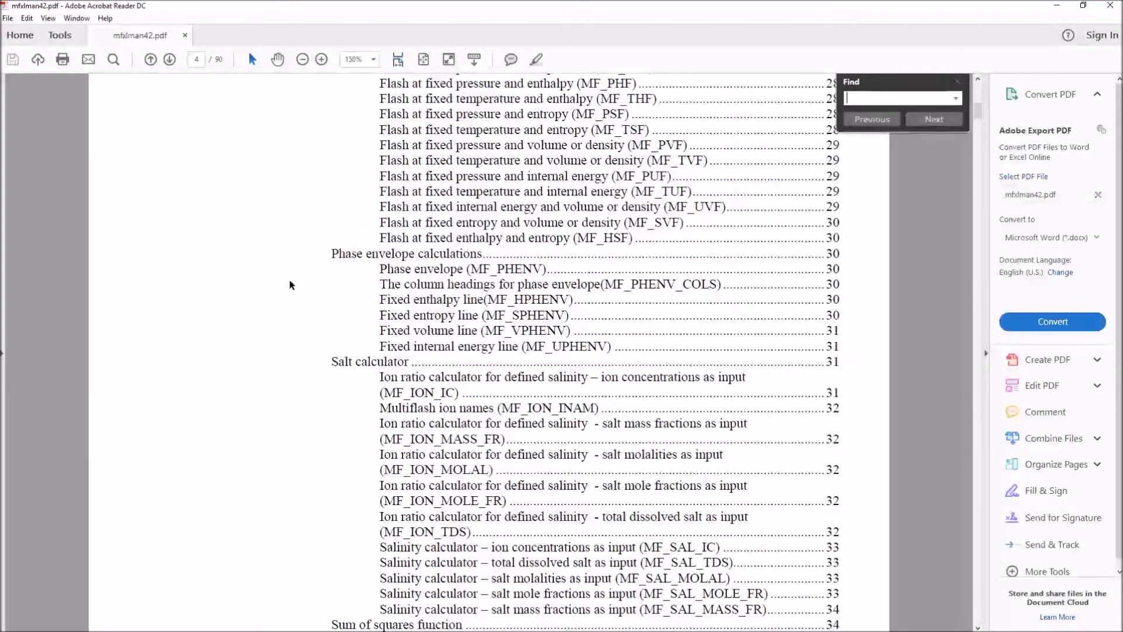
type("mf_ptf")
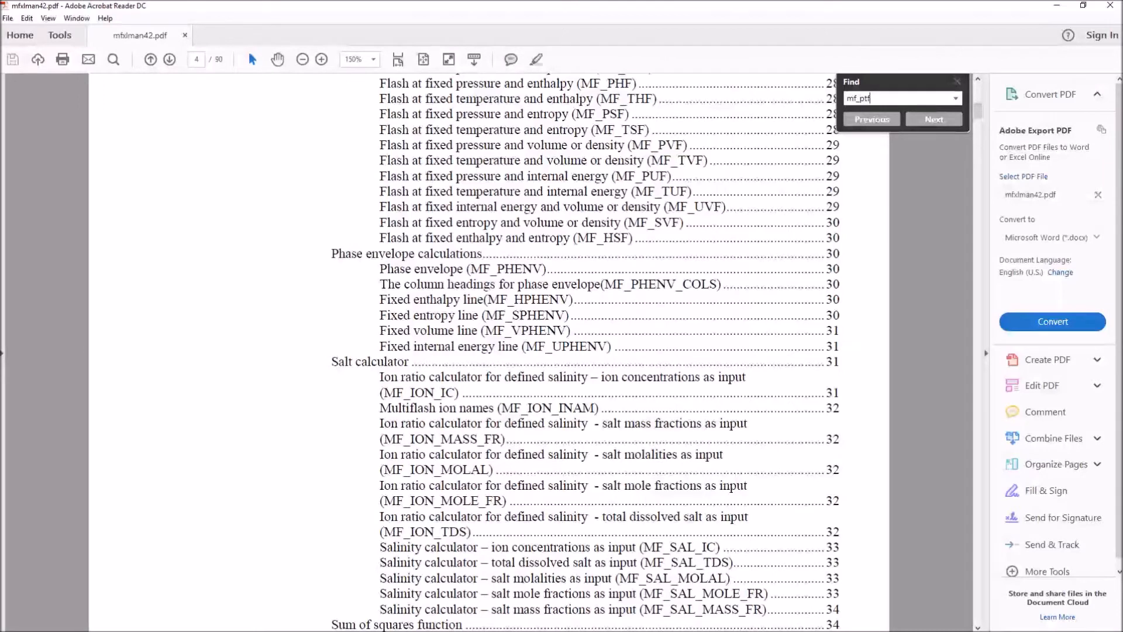
key("Return")
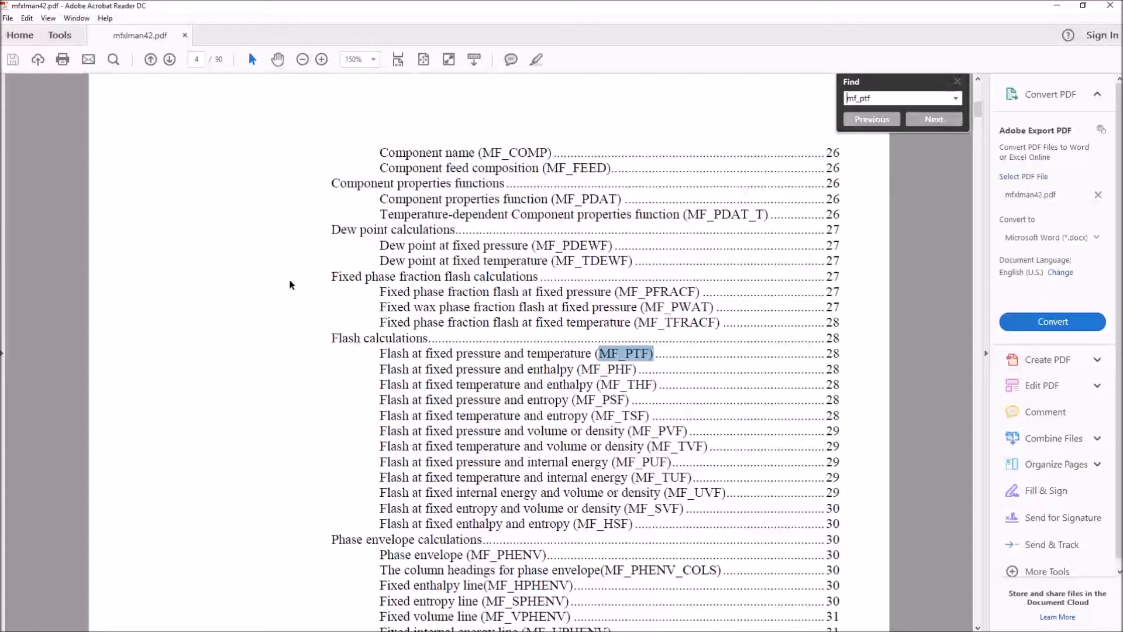
key("Return")
key("Return")
key("Return")
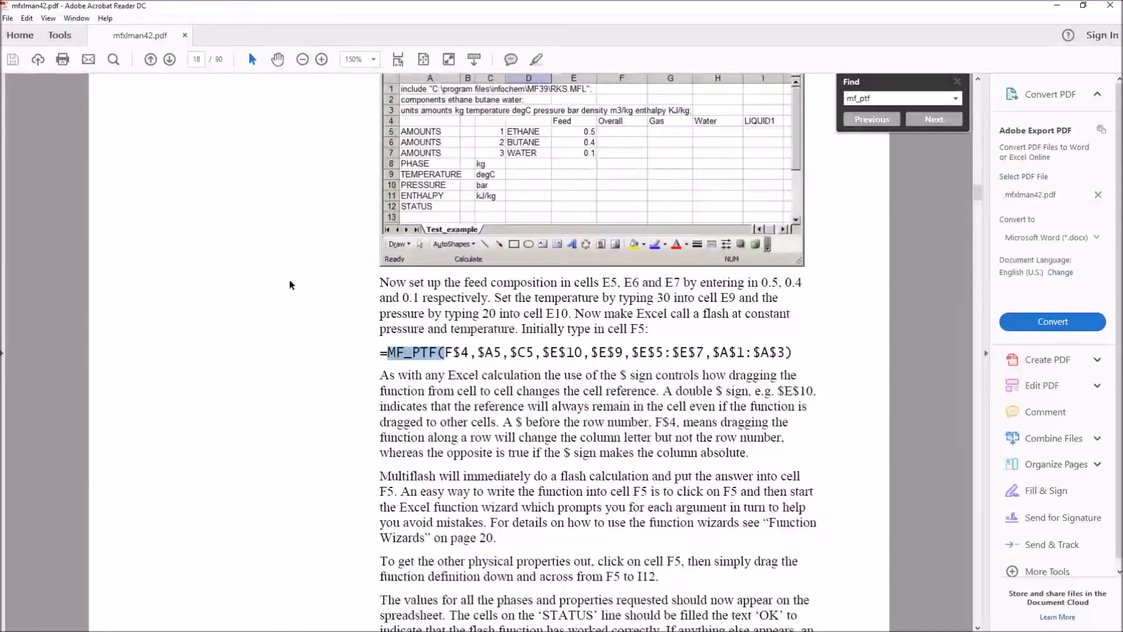
key("Return")
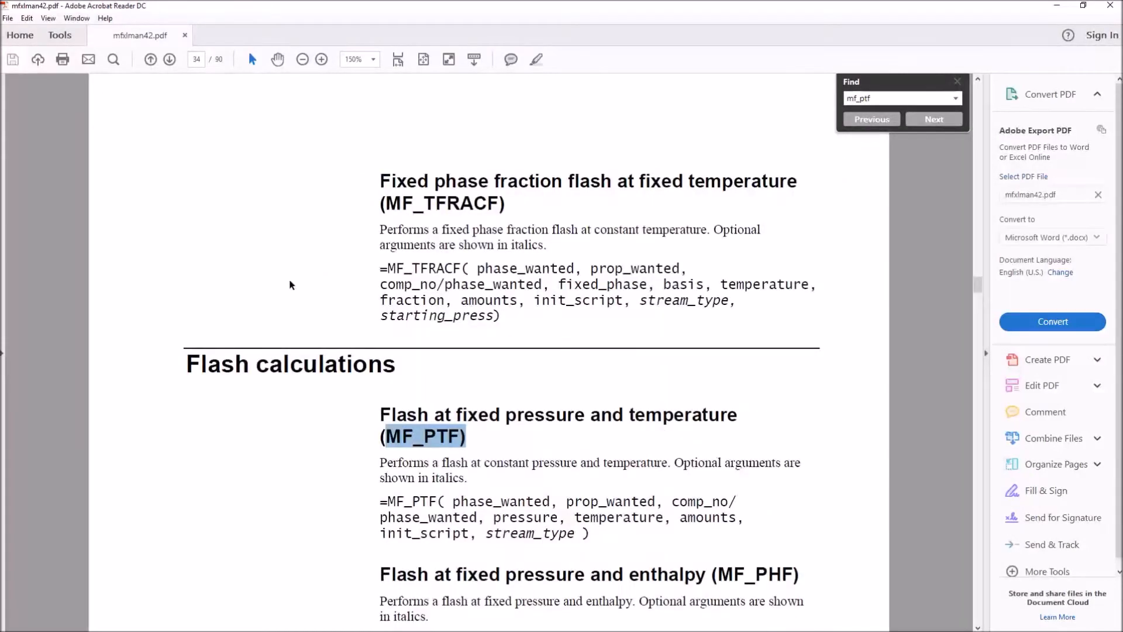
scroll(290, 285, "down", 1)
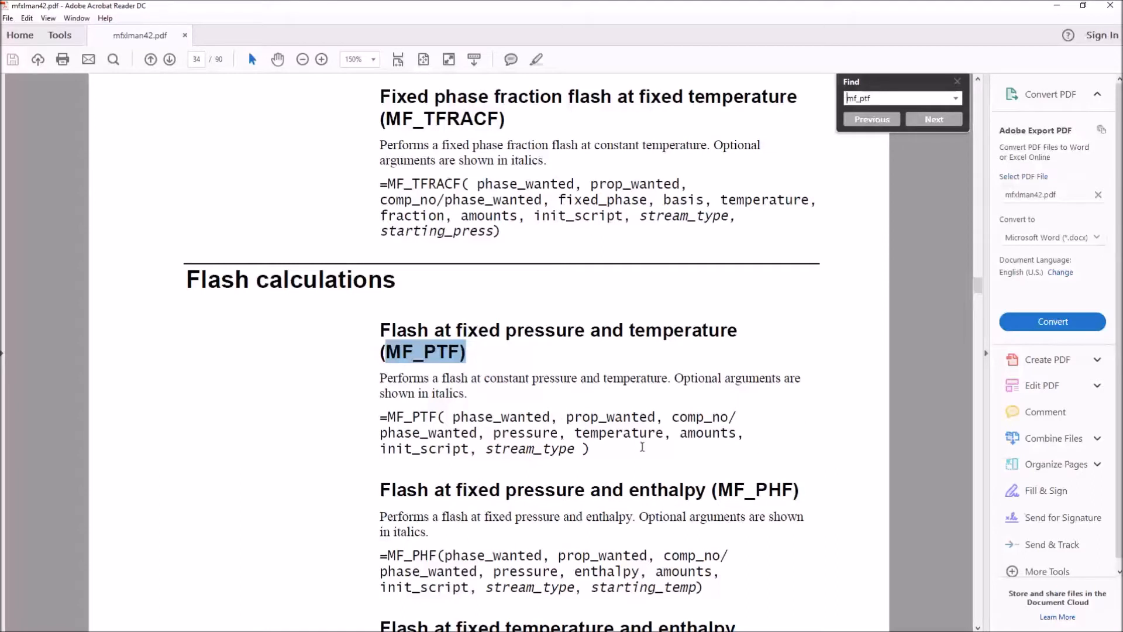
Step: Examine the MF_PTF arguments one by one, from phase_wanted and prop_wanted through pressure, temperature and amounts to init_script
left_click_drag(454, 417, 656, 417)
left_click_drag(566, 416, 647, 416)
left_click_drag(455, 416, 551, 417)
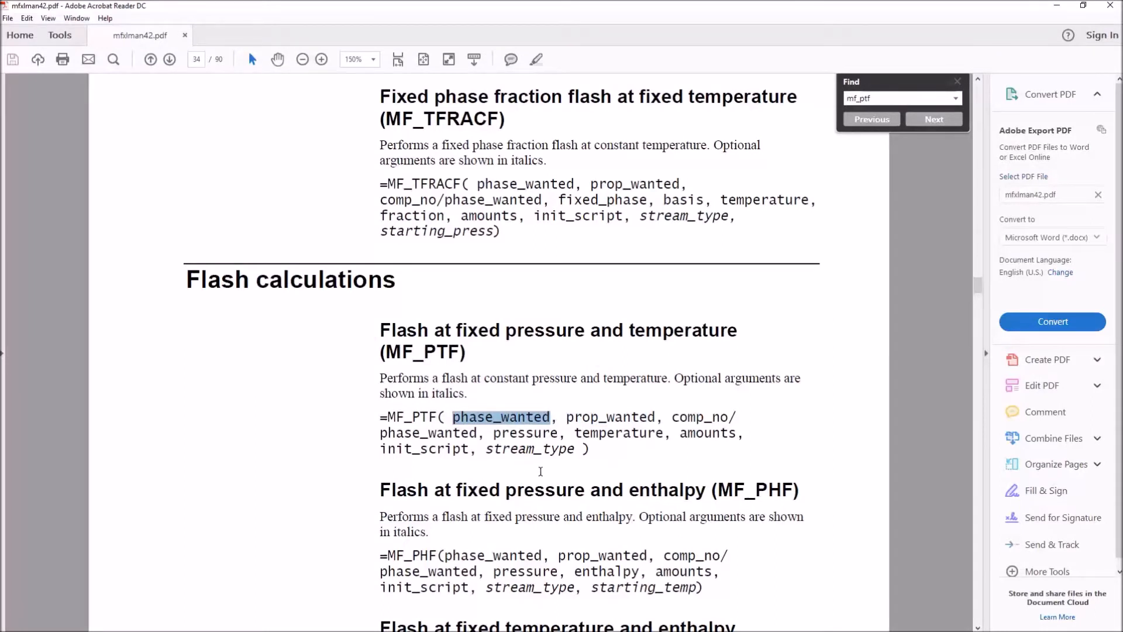
left_click_drag(566, 417, 658, 415)
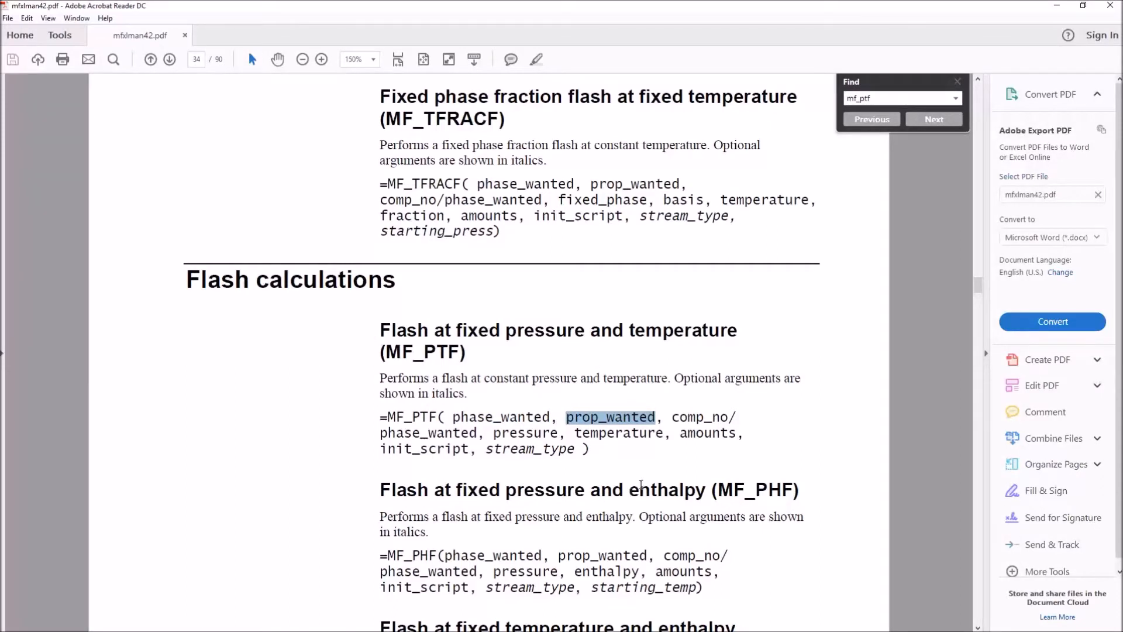
left_click_drag(678, 417, 729, 417)
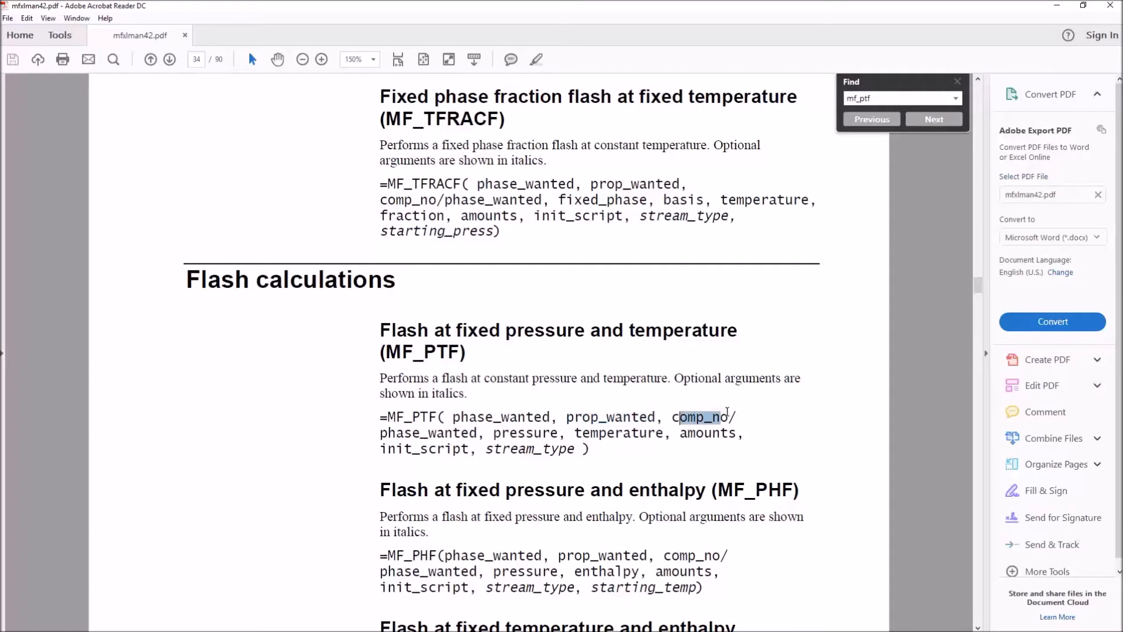
double_click(673, 417)
left_click_drag(387, 434, 664, 434)
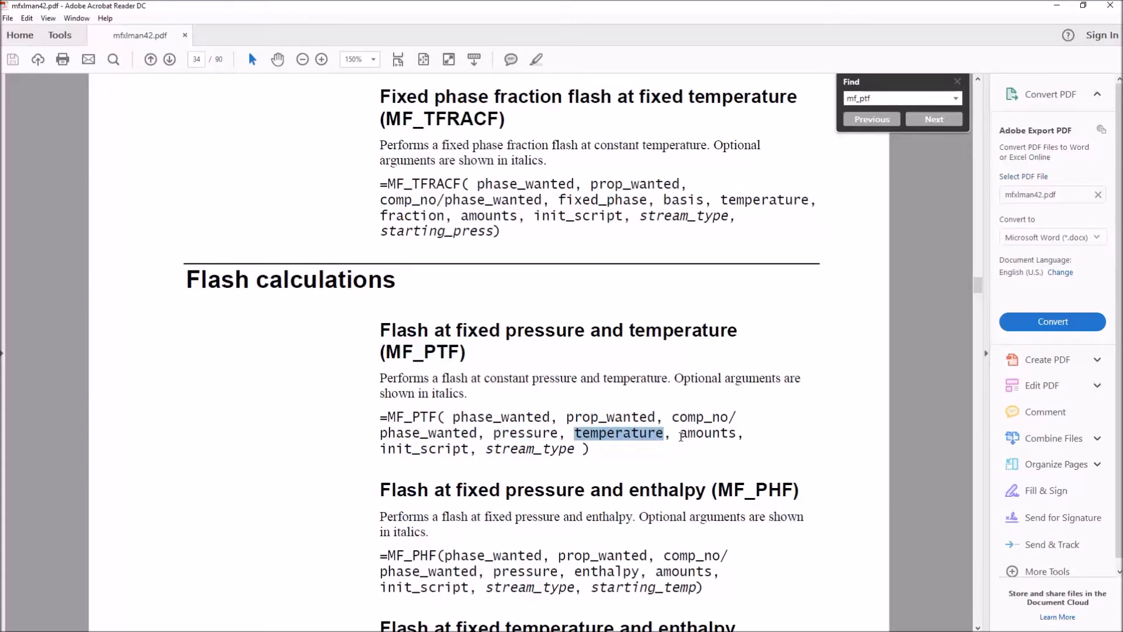
left_click_drag(678, 434, 730, 434)
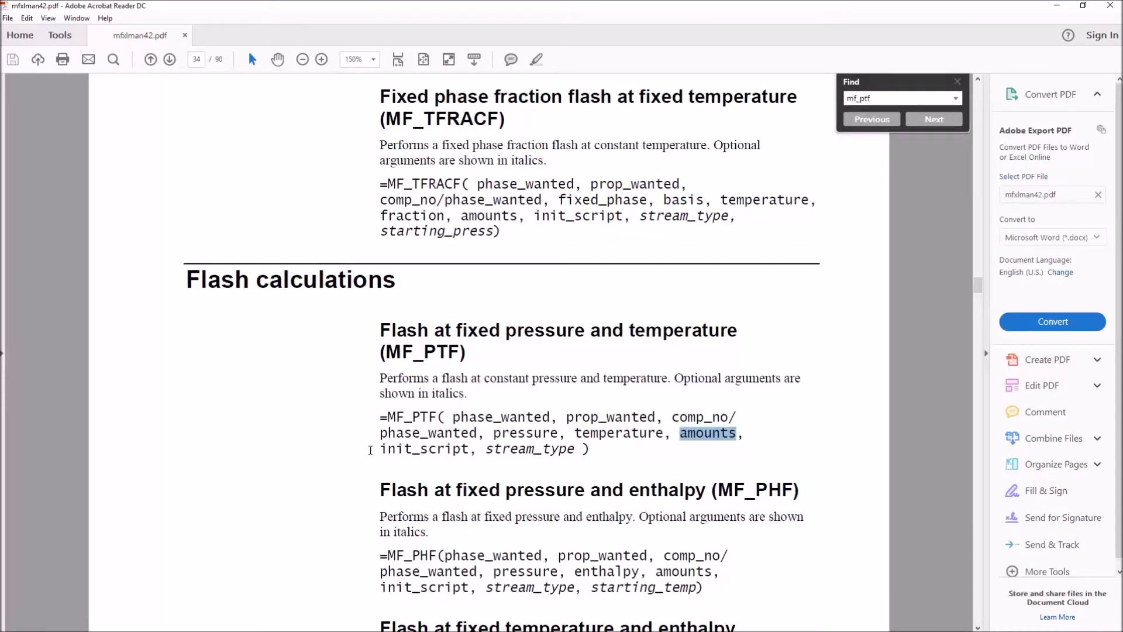
left_click_drag(382, 448, 469, 449)
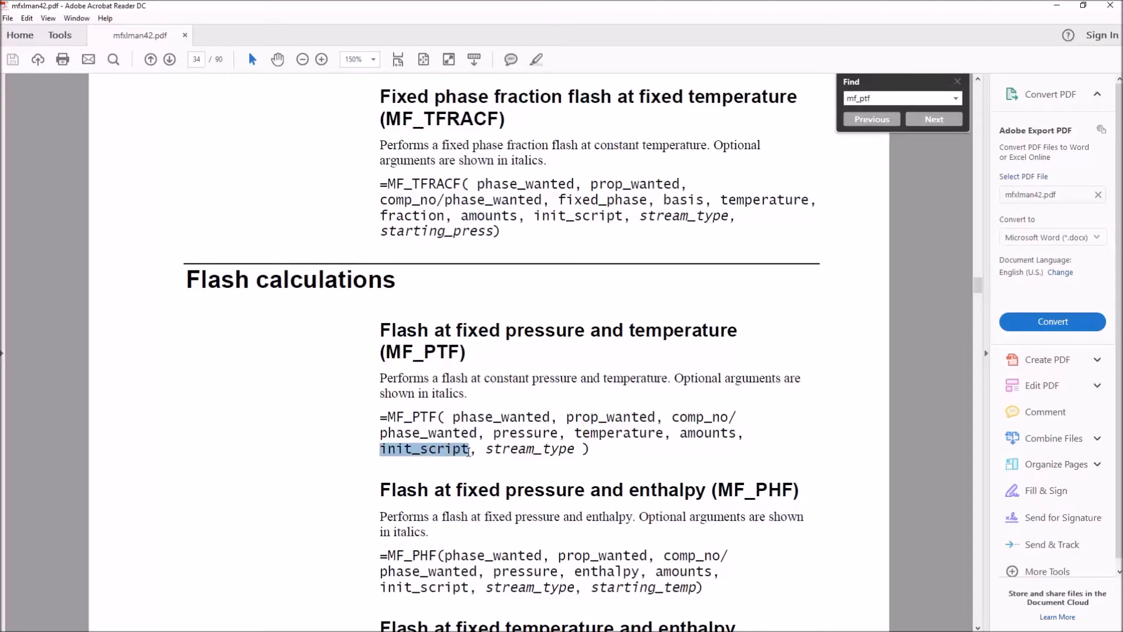
Step: Restore the user guide to a smaller window and move it off the worksheet to uncover Excel
double_click(694, 12)
left_click_drag(645, 36, 727, 109)
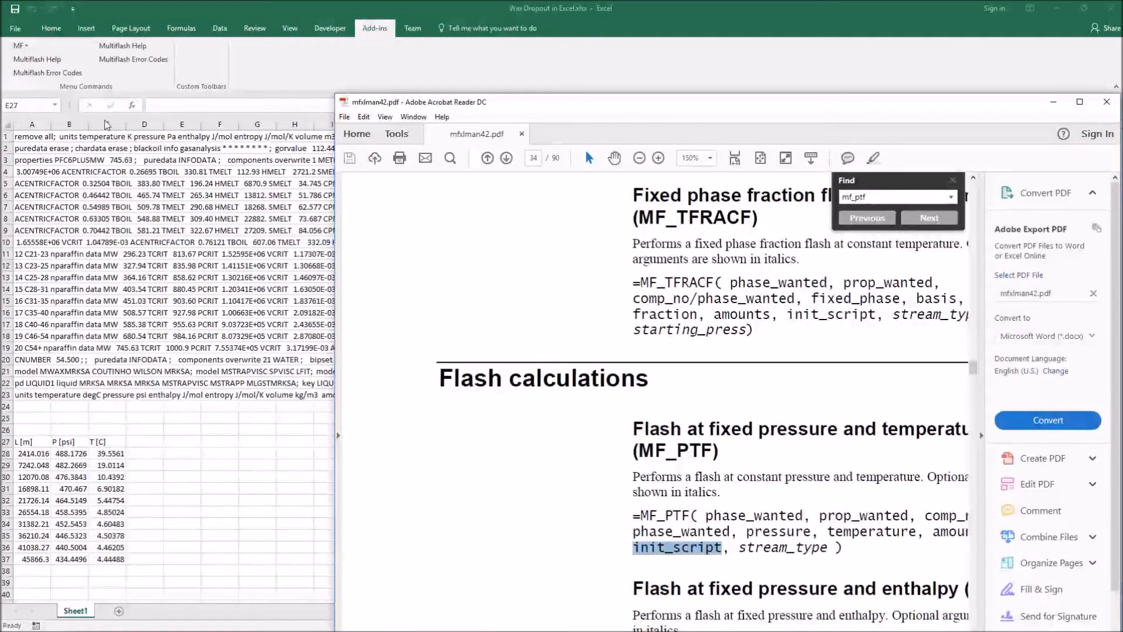
left_click_drag(604, 107, 499, 33)
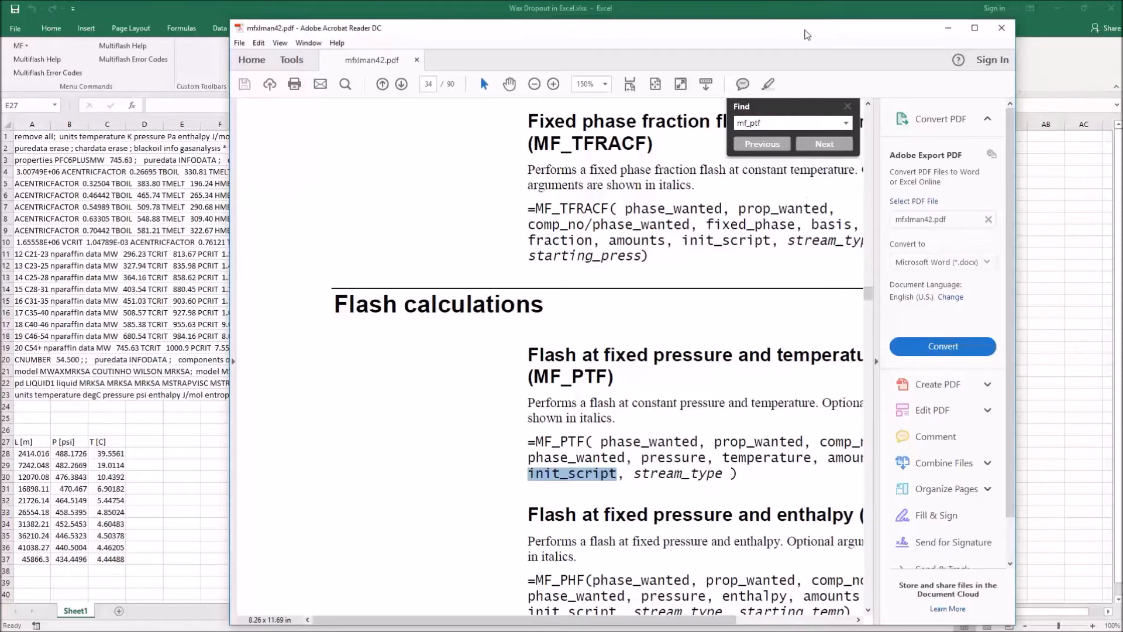
left_click_drag(816, 29, 0, 12)
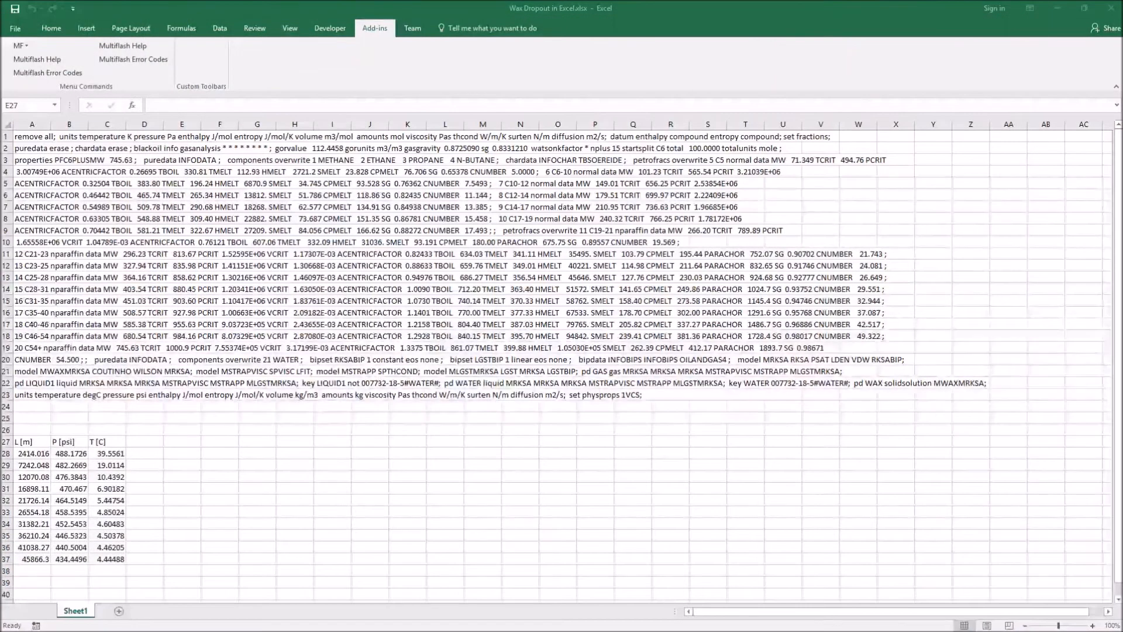
Step: Switch back to Excel and enter the headers Component in E27 and Comp # in F27
left_click(182, 442)
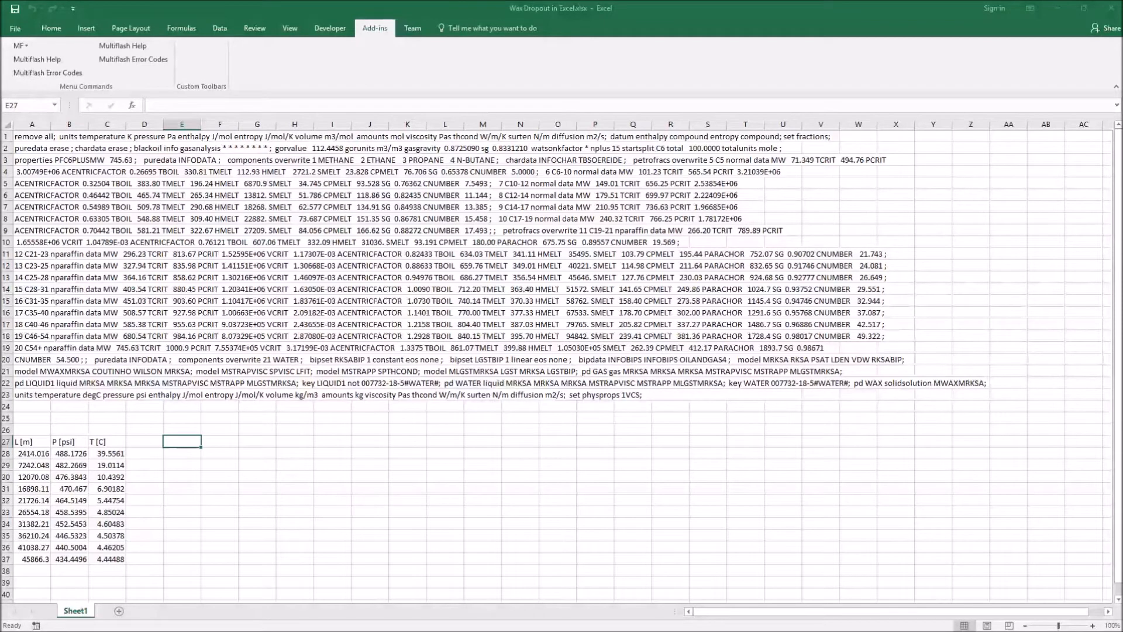
left_click(173, 464)
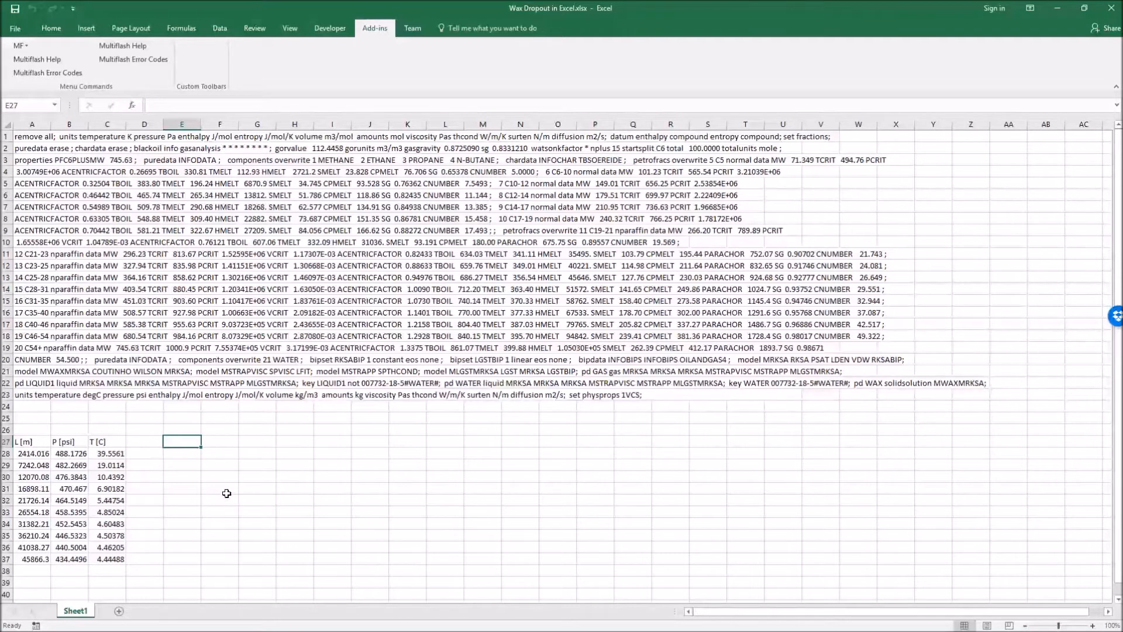
type("Component")
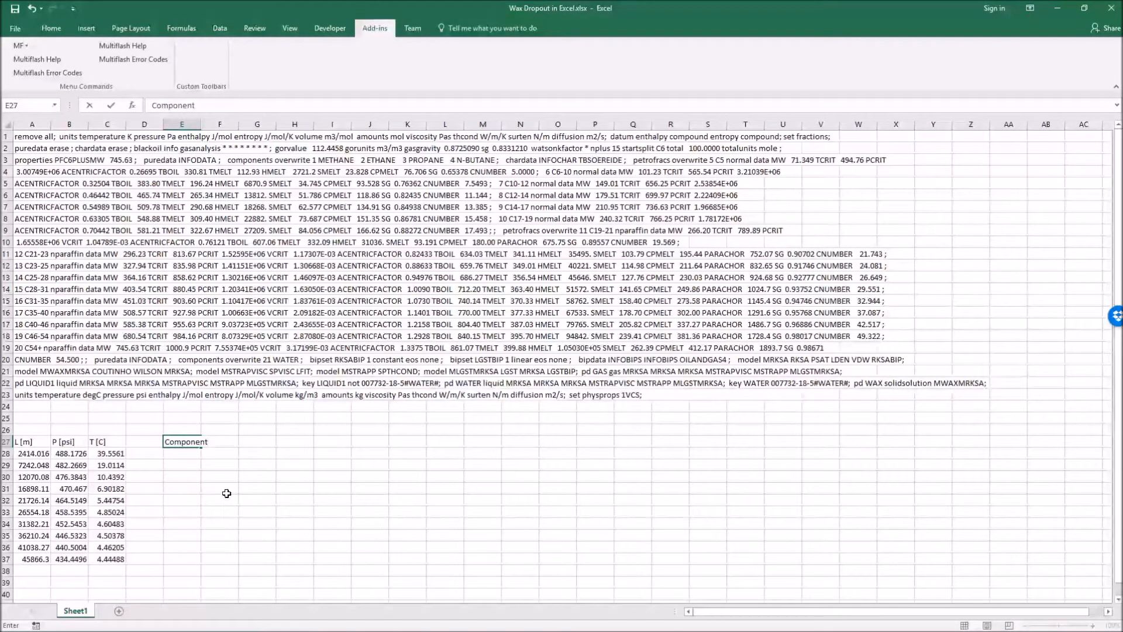
key("Tab")
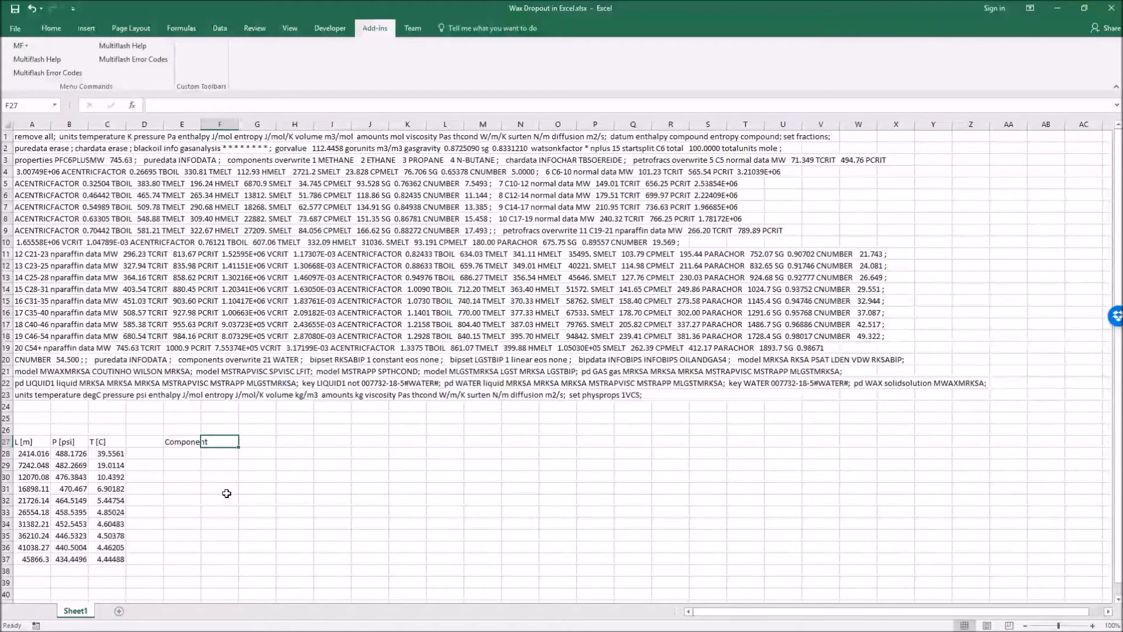
type("Comp #")
key("Return")
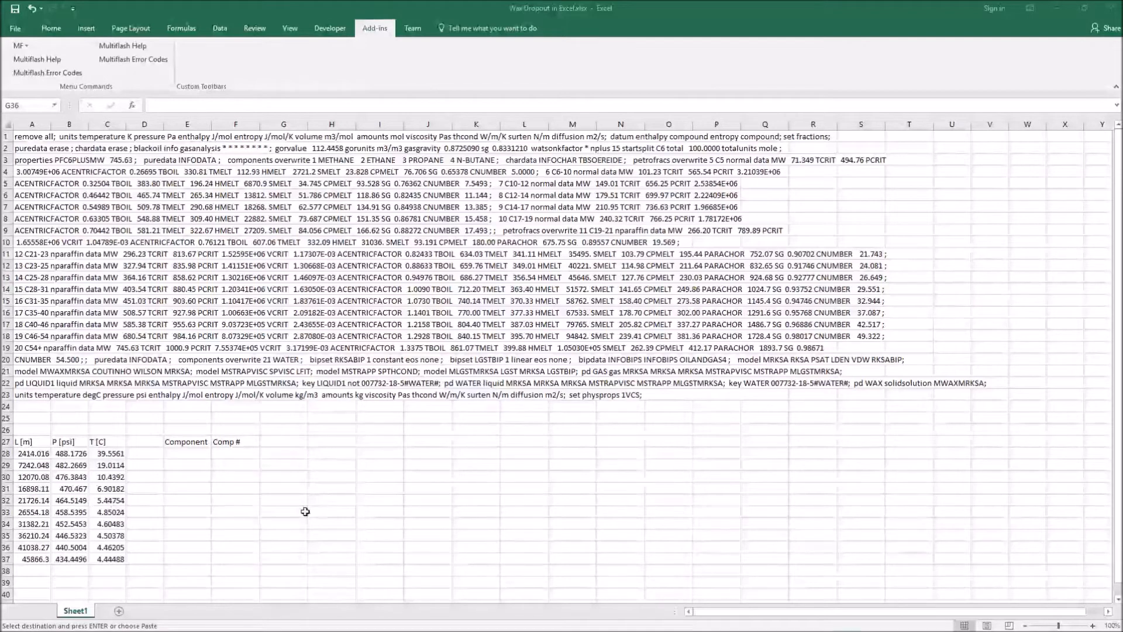
Step: Paste the copied component names into the Component column from E28 down, METHANE through WATER
left_click(187, 453)
key("ctrl+v")
scroll(276, 456, "down", 4)
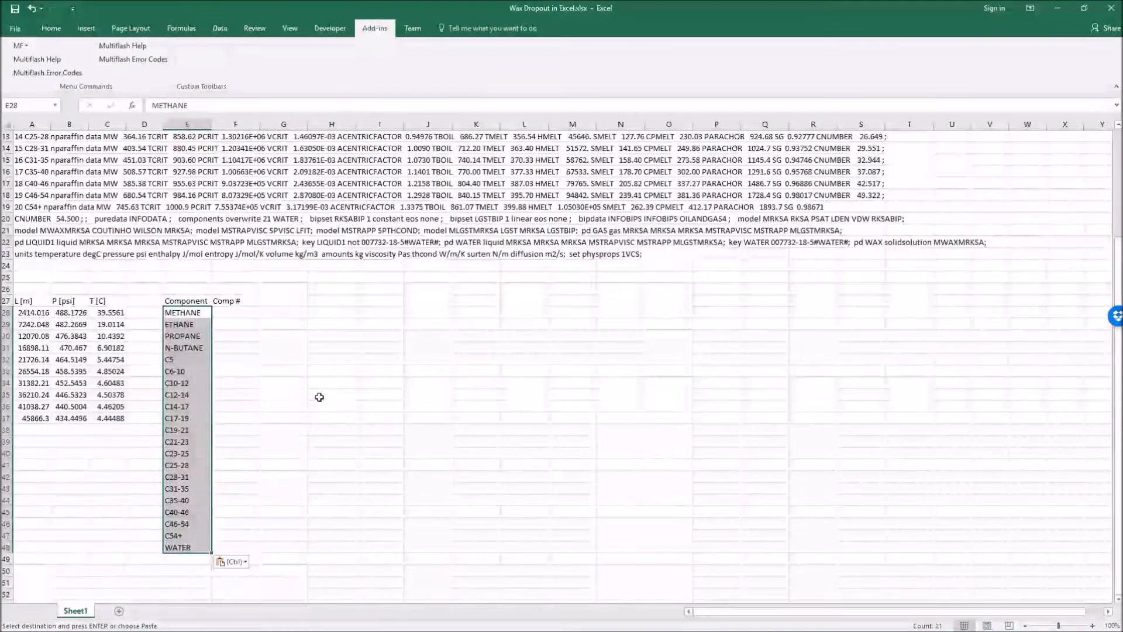
left_click(322, 395)
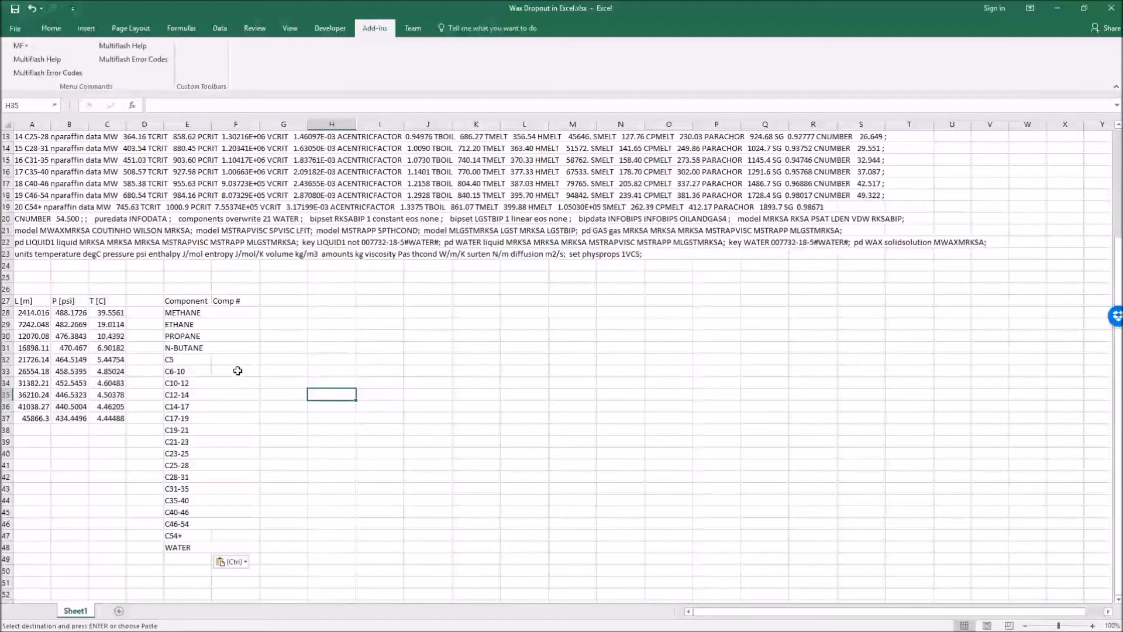
left_click(244, 418)
left_click(232, 313)
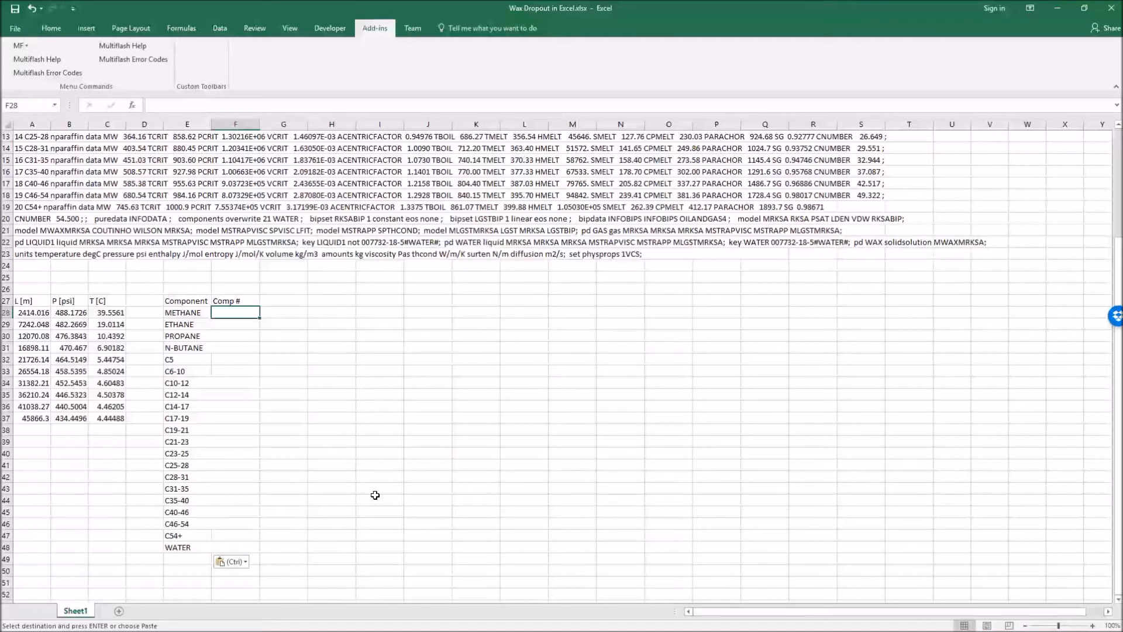
left_click(383, 417)
Step: Check the component order in the fluid configuration and number METHANE, ETHANE, PROPANE and N-BUTANE 1 to 4 in F28:F31
scroll(269, 456, "up", 4)
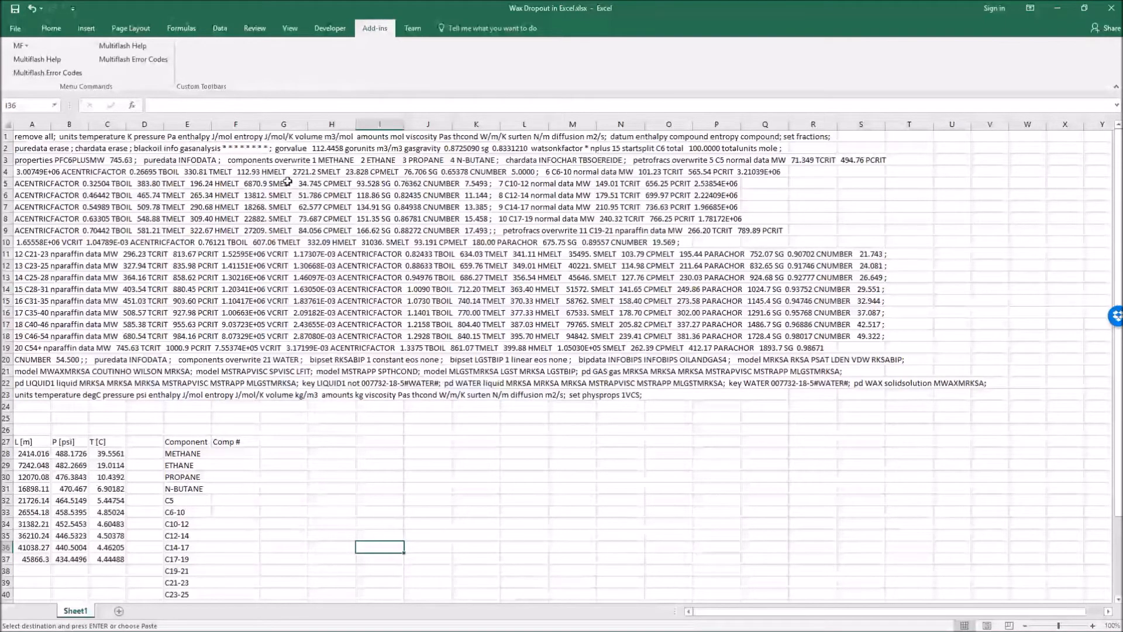
left_click_drag(146, 150, 147, 301)
left_click(331, 219)
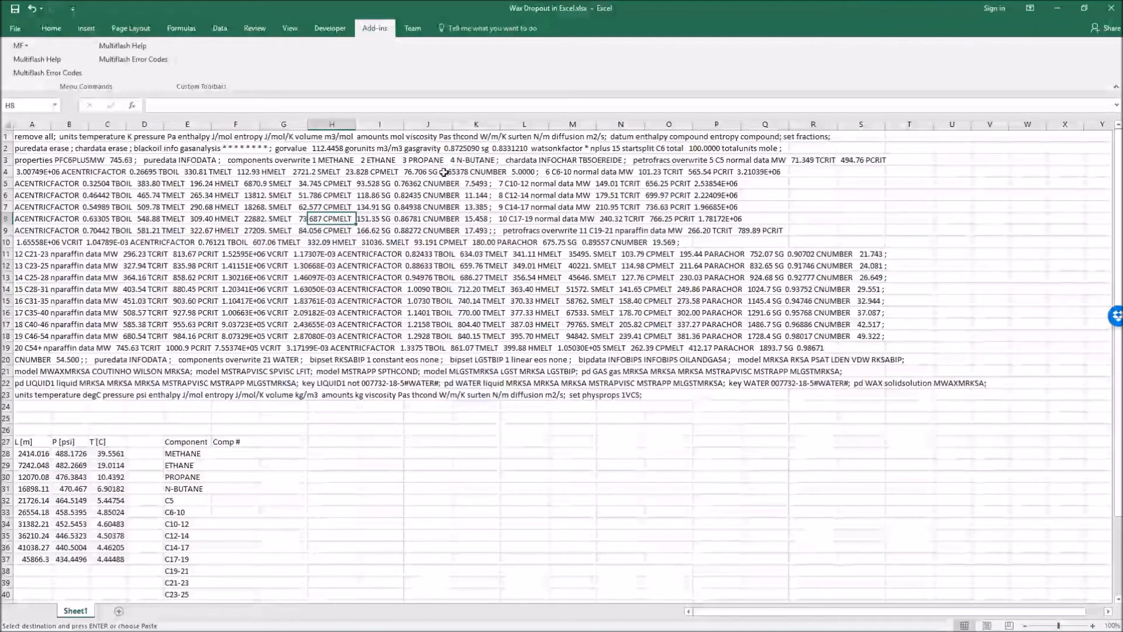
scroll(289, 402, "down", 3)
left_click(230, 348)
type("1")
key("Return")
type("52")
key("BackSpace")
type("2")
key("Return")
type("3")
key("Return")
type("4")
key("ctrl+Return")
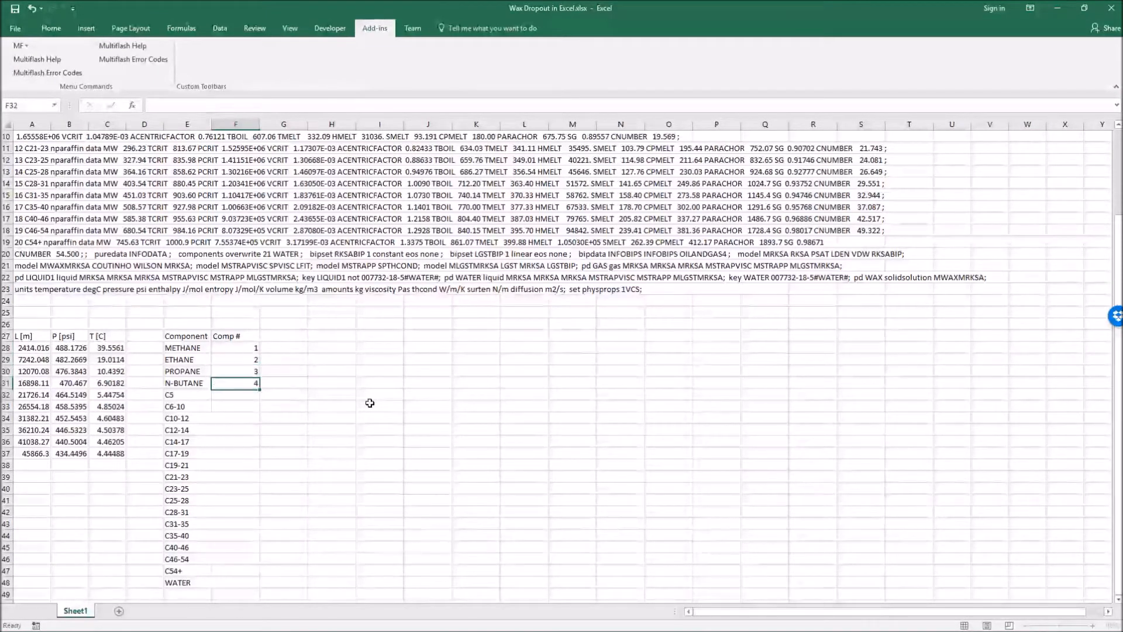
Step: Extend the component number series down the Comp # column to 21 for WATER in F48
scroll(368, 401, "down", 2)
left_click_drag(257, 279, 228, 524)
left_click_drag(379, 403, 394, 439)
left_click(379, 442)
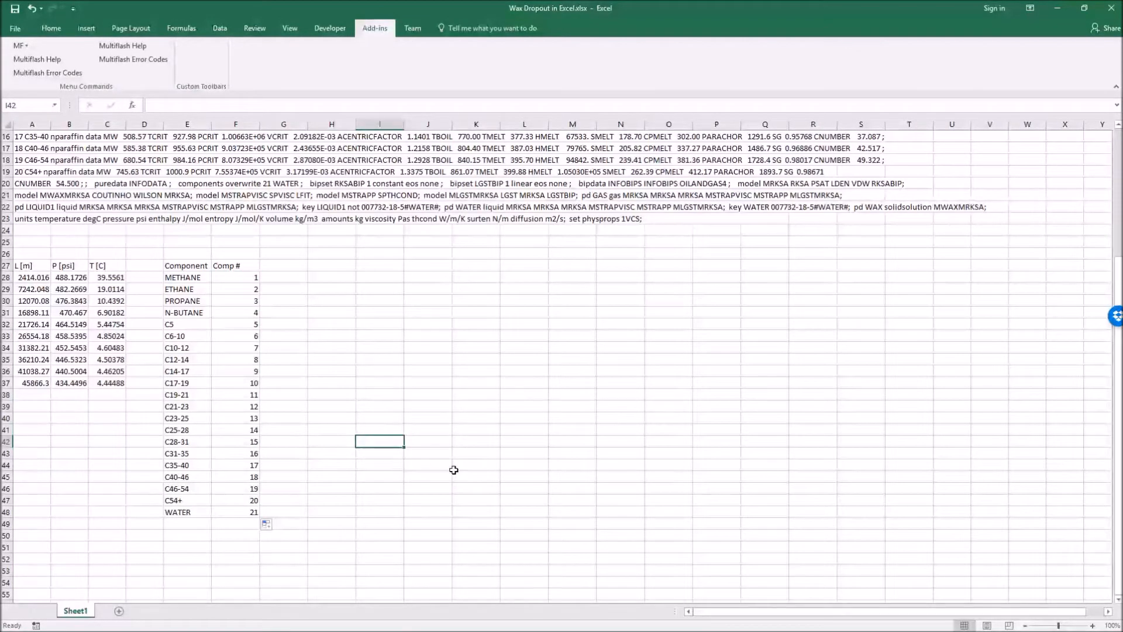
Step: Enter the header AMOUNTS in G27 beside the Comp # header
scroll(436, 457, "up", 2)
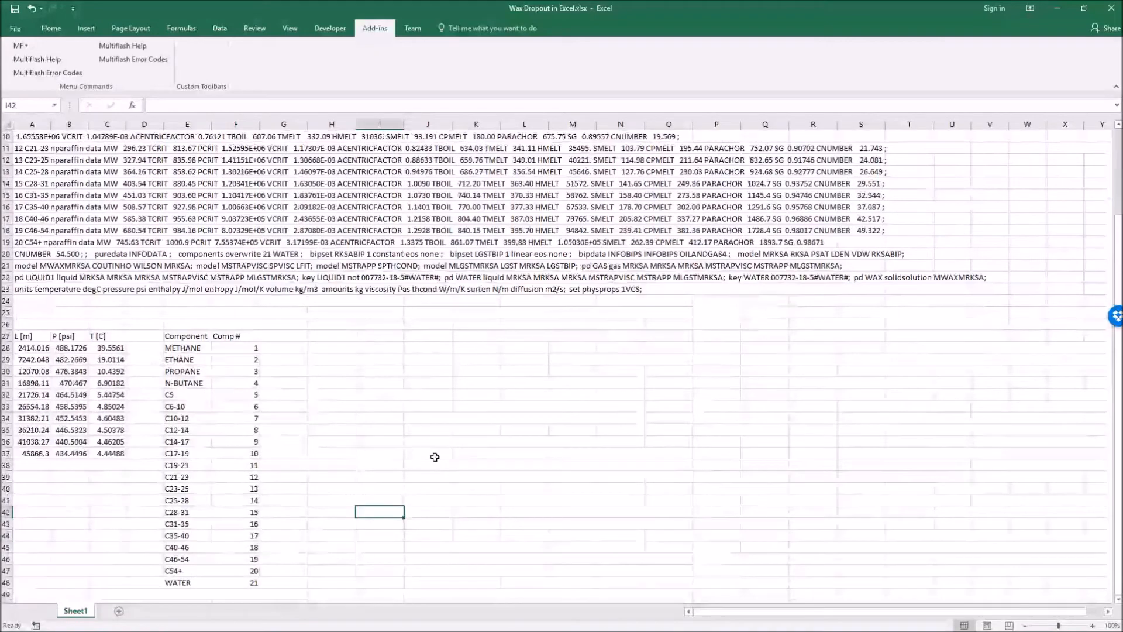
left_click(287, 338)
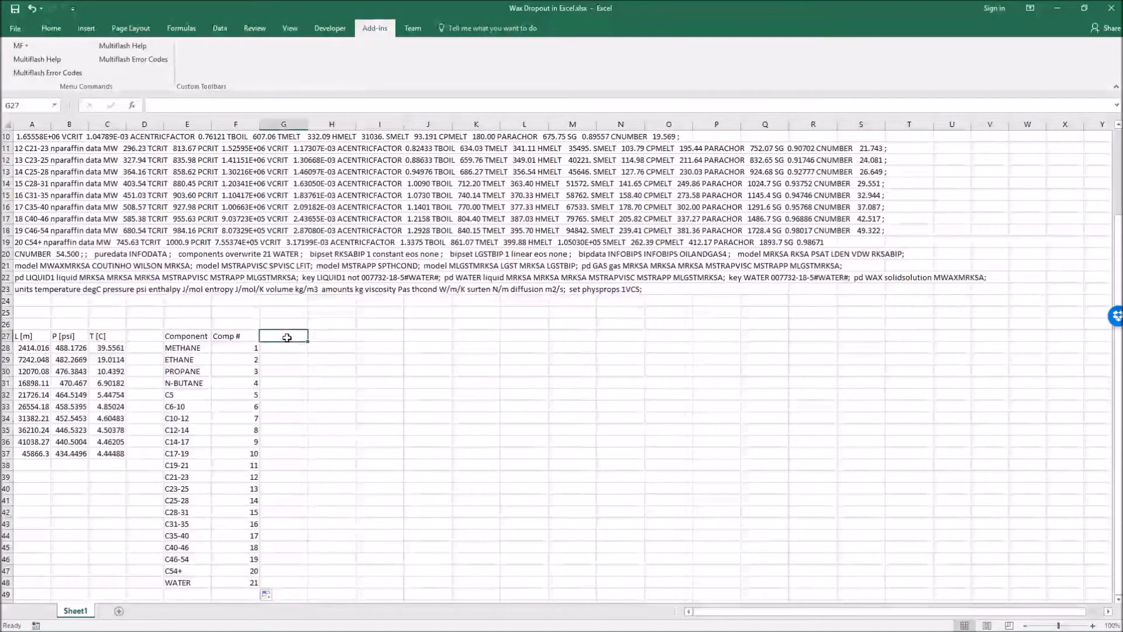
type("AMOUNTS")
key("Return")
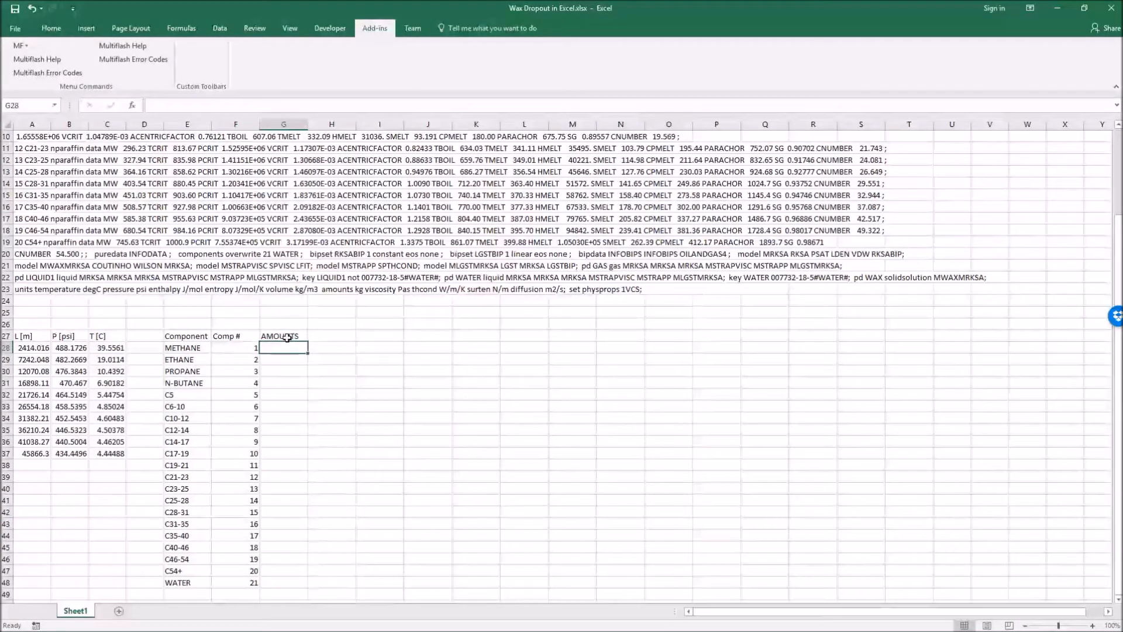
Step: Paste the copied component amounts as values only into the AMOUNTS column, starting at G28
scroll(287, 338, "down", 4)
scroll(281, 336, "up", 1)
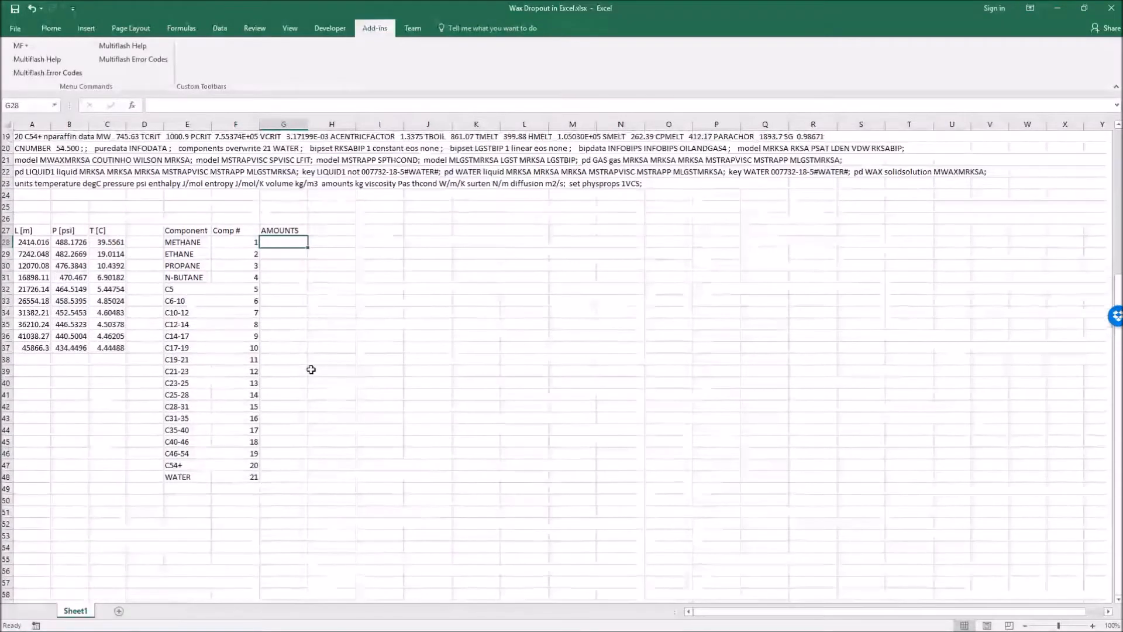
scroll(310, 359, "up", 1)
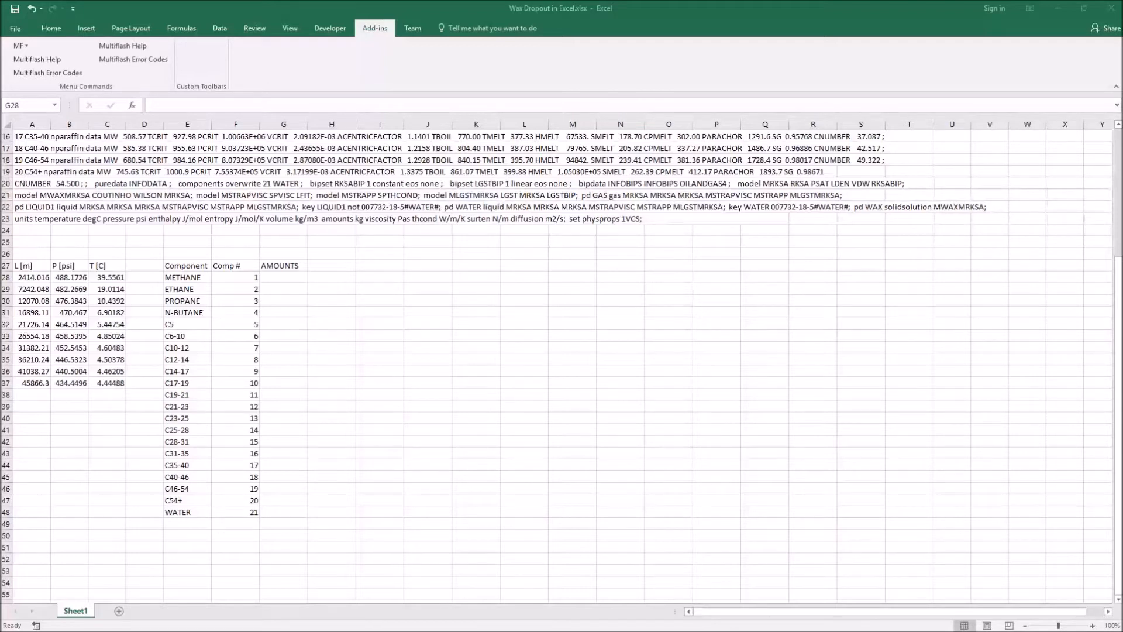
left_click(286, 277)
right_click(293, 277)
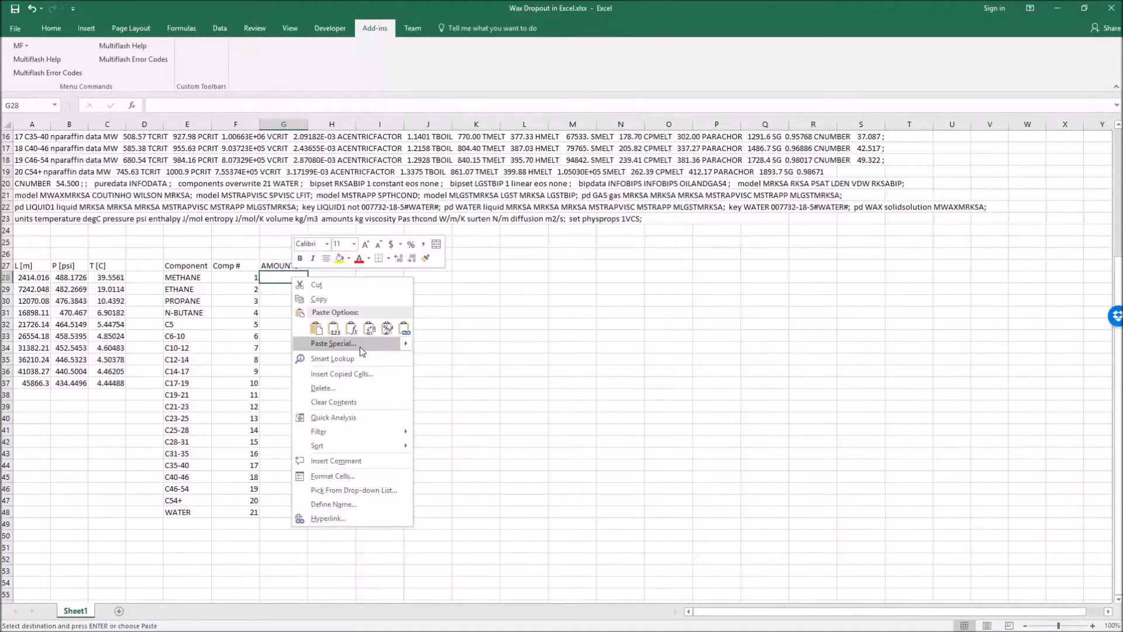
left_click(334, 329)
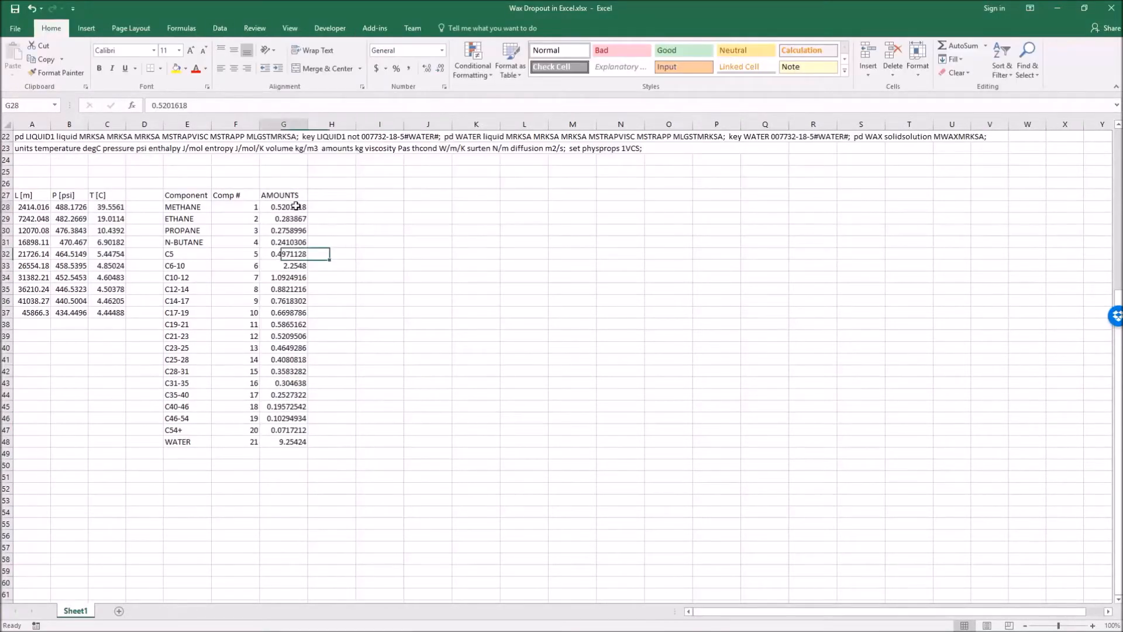
Step: Total the component amounts in G50 with an automatic sum over G28:G49
left_click_drag(296, 206, 290, 465)
left_click(952, 51)
left_click(285, 466)
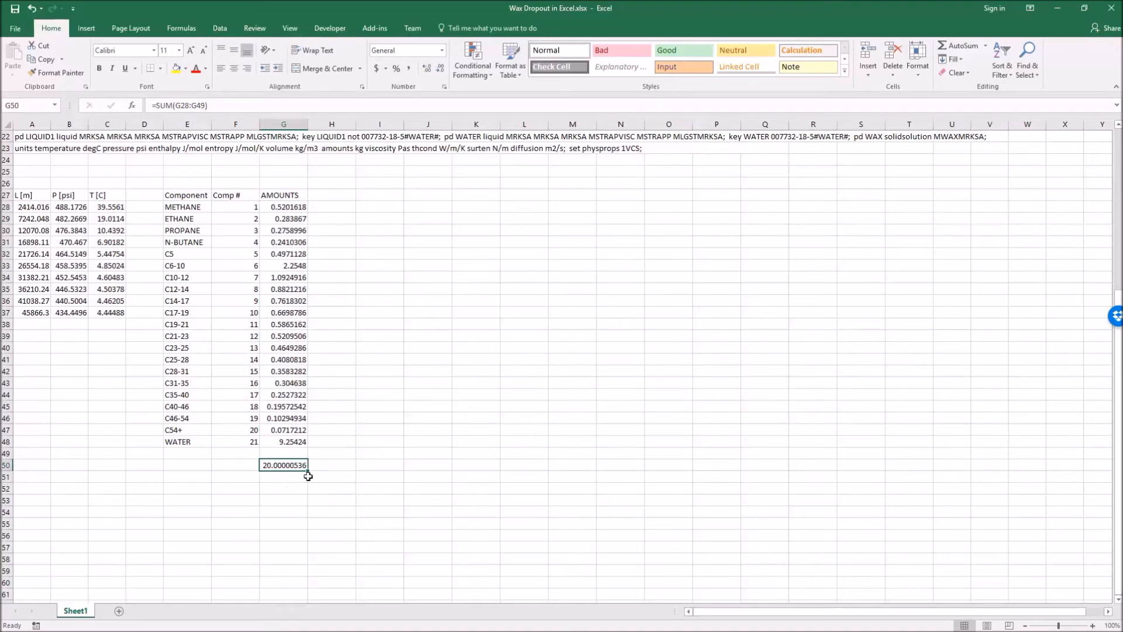
left_click(270, 510)
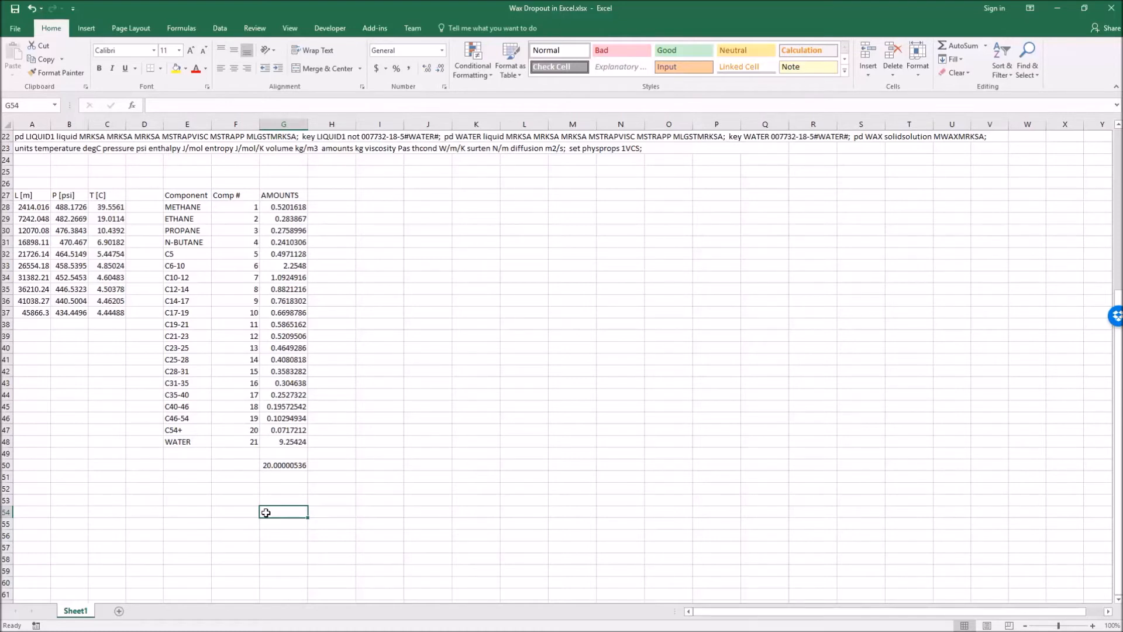
Step: Label the total of the amounts with Phase Qty in E50 and the unit [kg] in F50
scroll(265, 513, "up", 4)
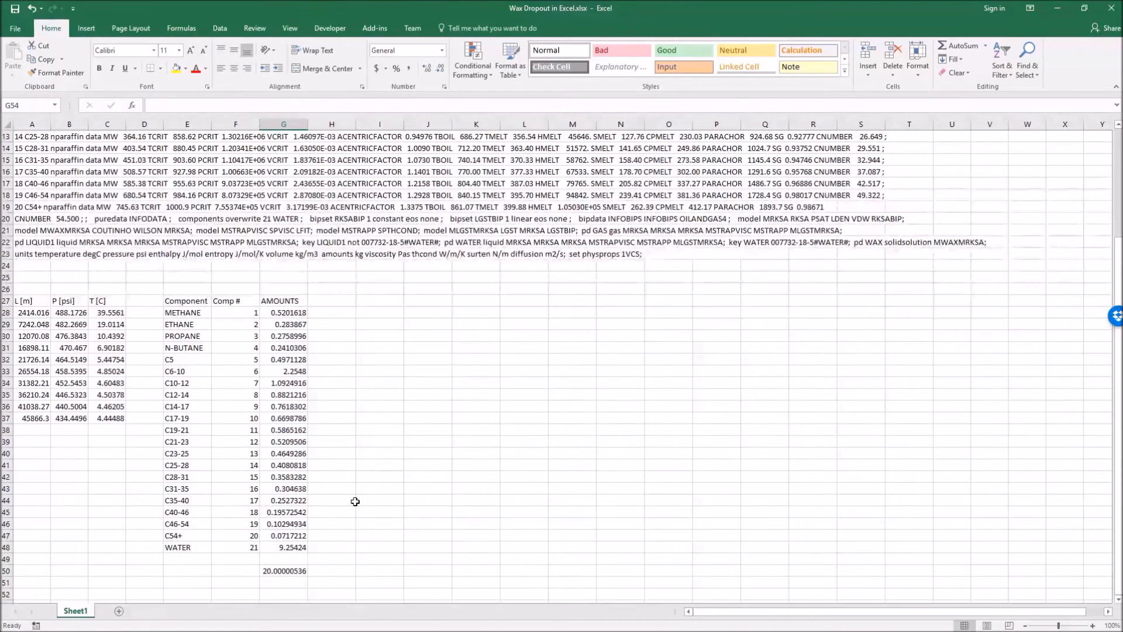
scroll(68, 328, "up", 2)
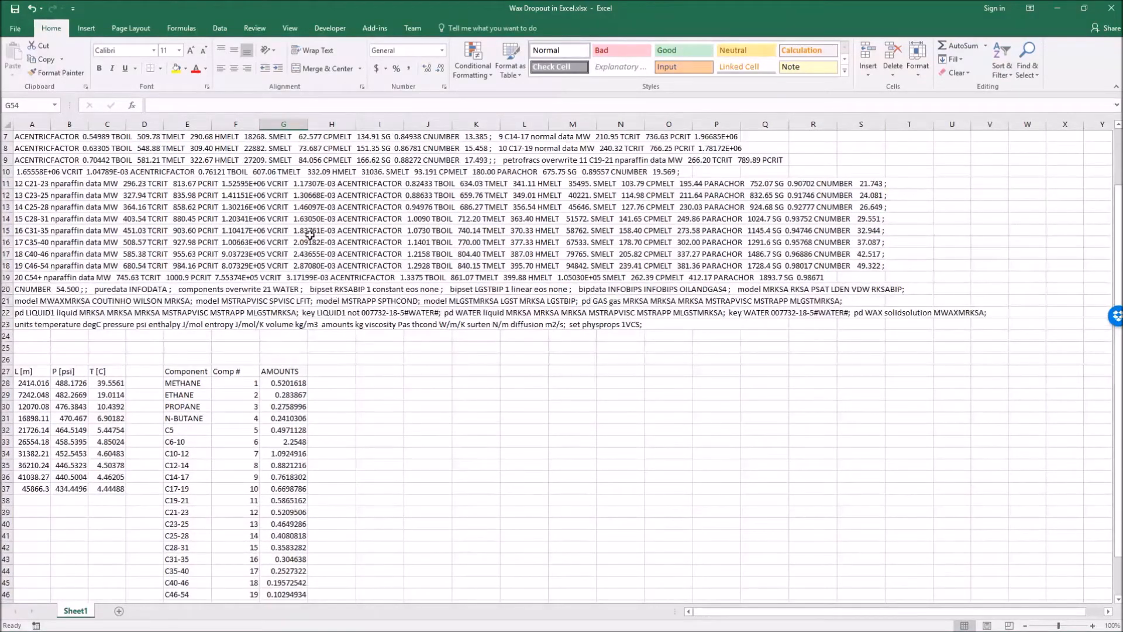
scroll(402, 390, "down", 4)
scroll(400, 390, "down", 3)
left_click(200, 426)
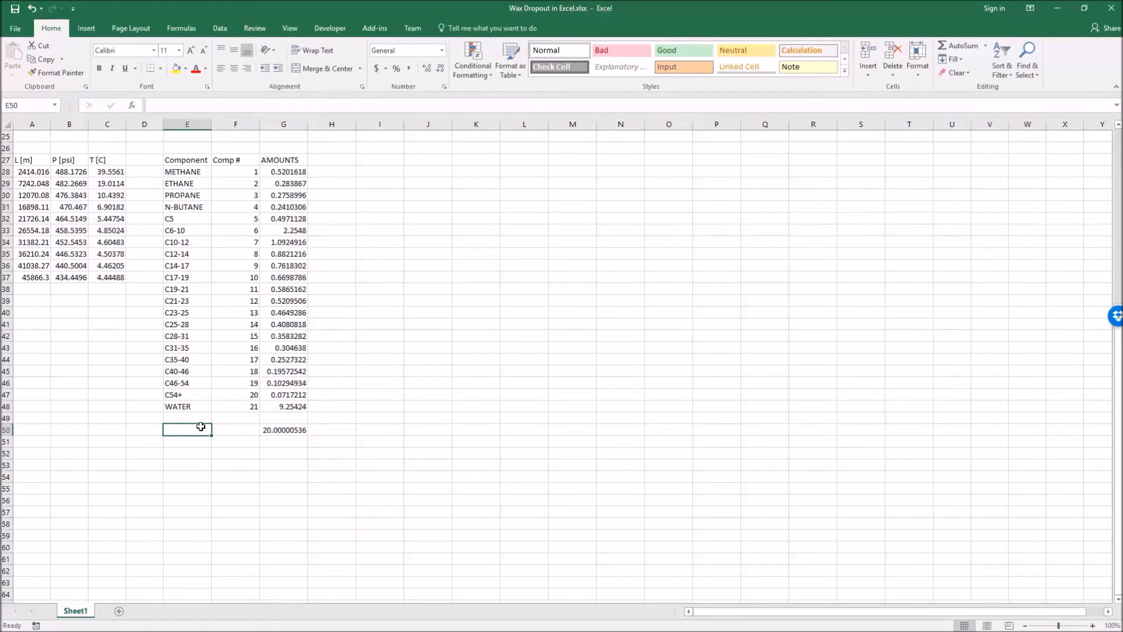
type("Phase Qty")
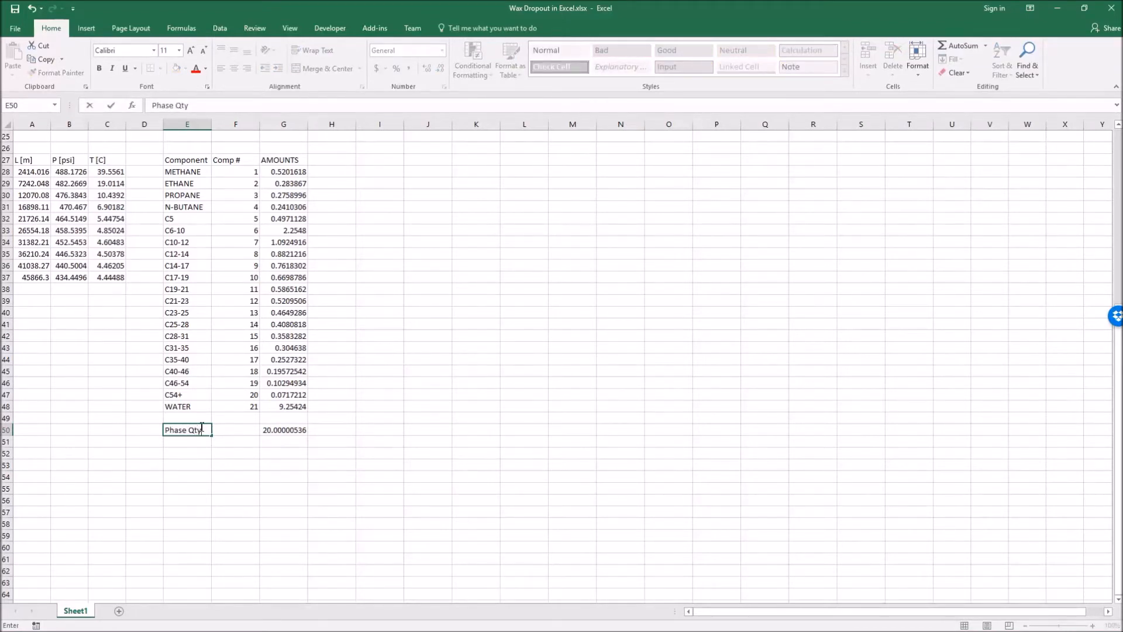
key("Tab")
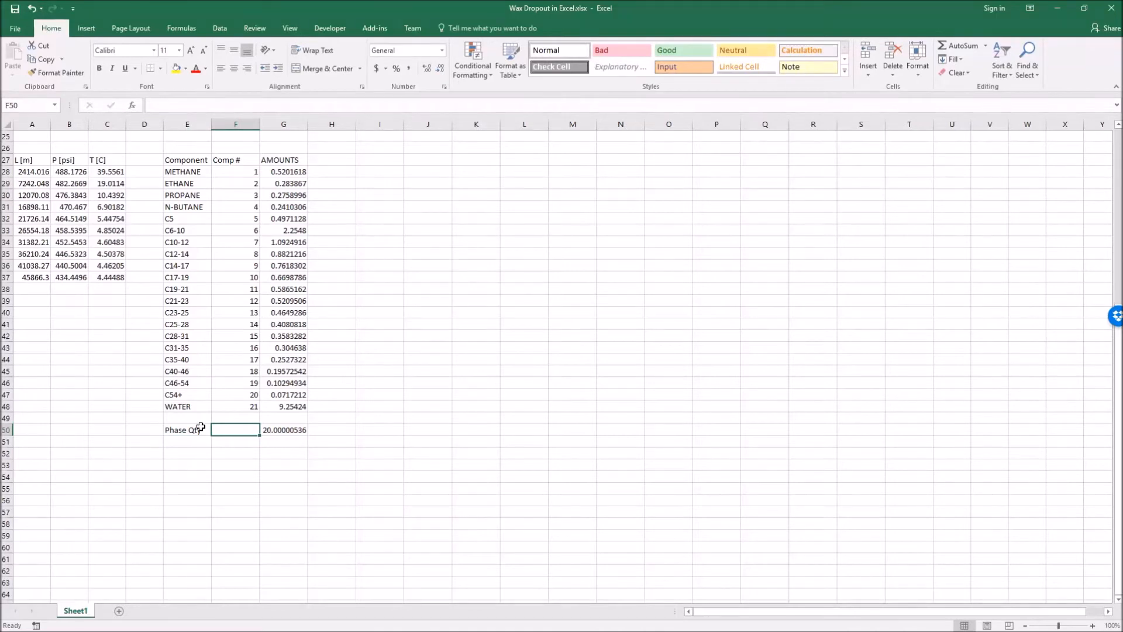
type("[kg]")
key("Return")
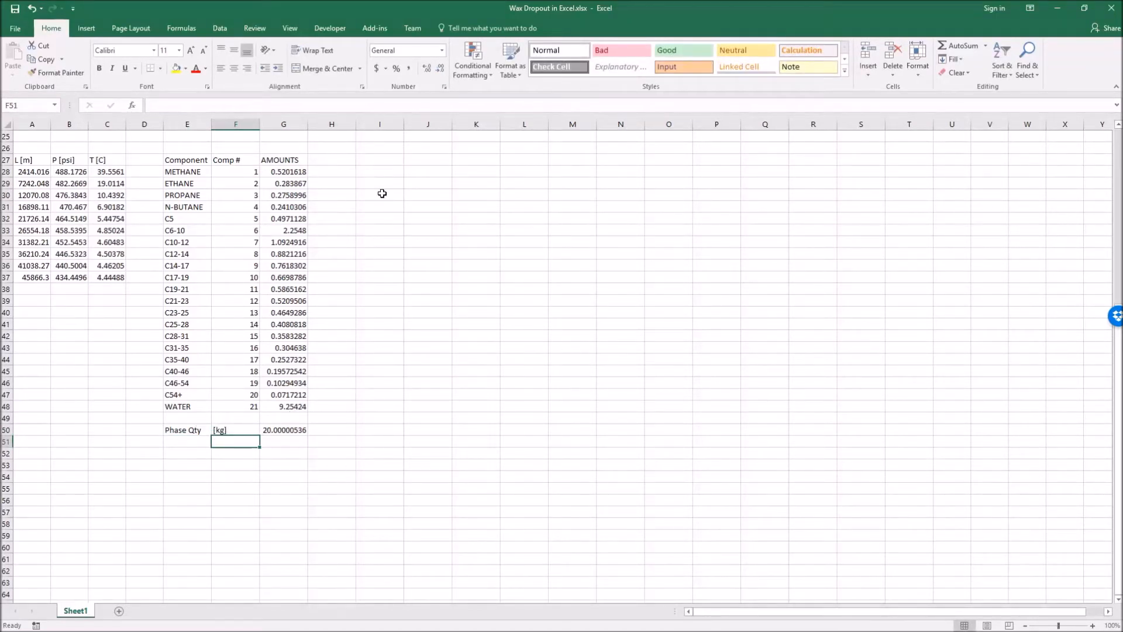
scroll(431, 492, "up", 2)
scroll(430, 492, "up", 1)
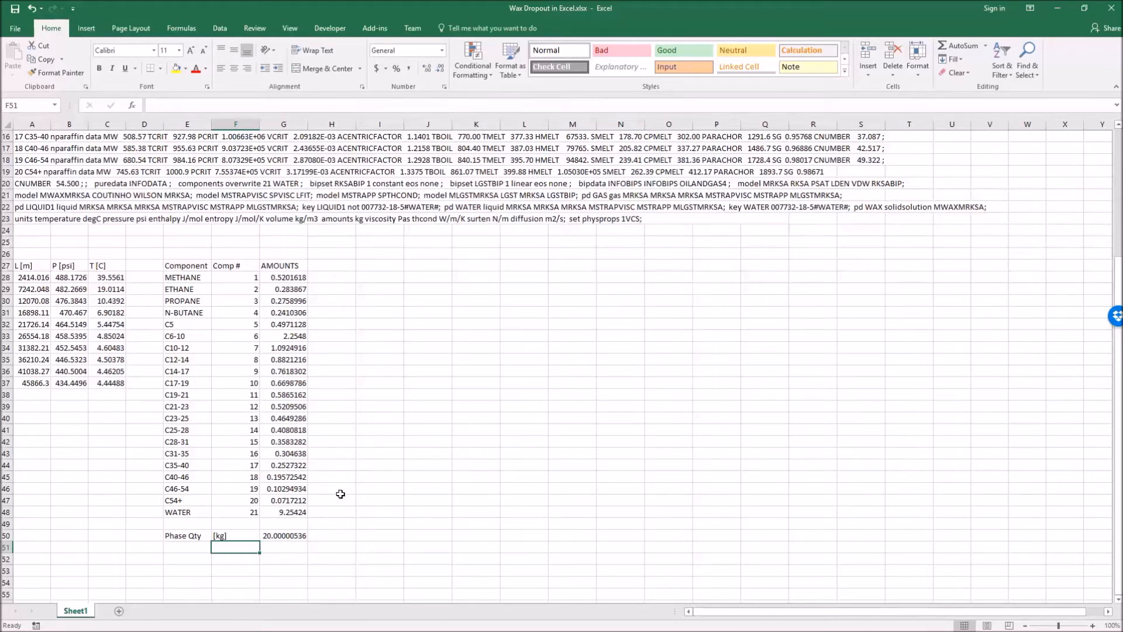
scroll(341, 494, "up", 5)
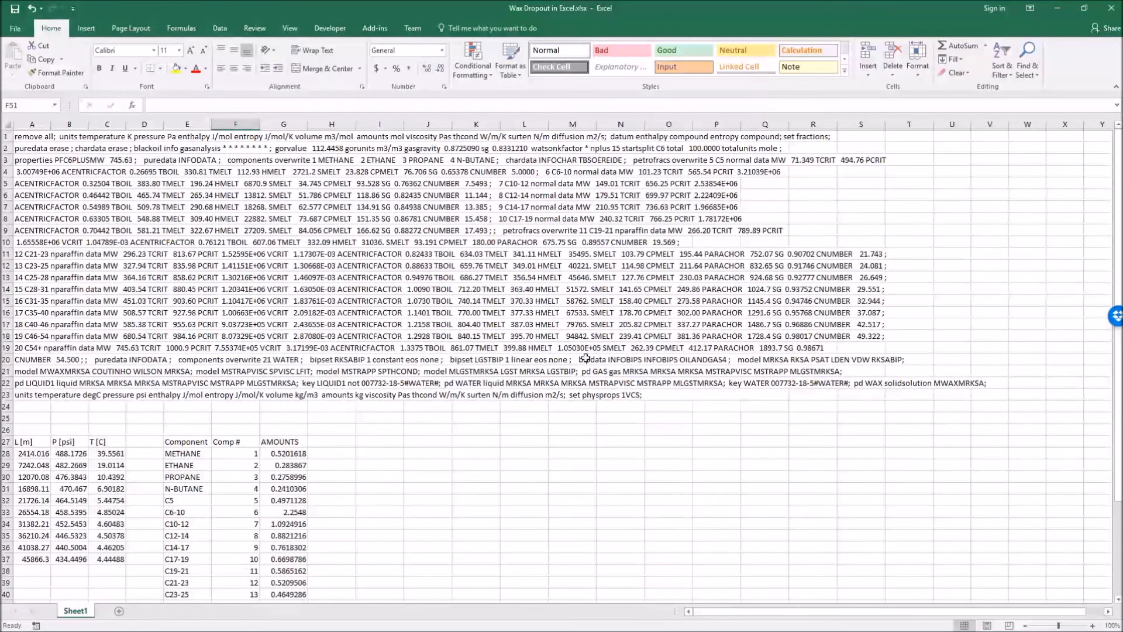
scroll(351, 380, "down", 4)
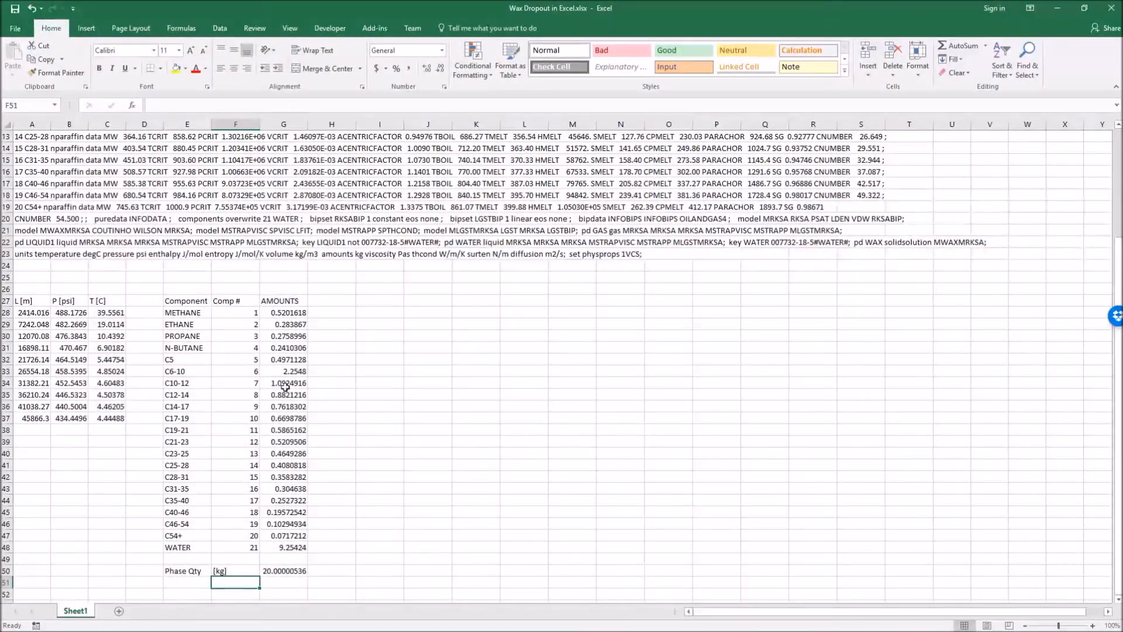
Step: Enter the phase headers GAS, LIQUID1, WAX and WATER in cells H27 to K27, beside the AMOUNTS column
left_click(407, 427)
left_click(336, 430)
left_click(348, 302)
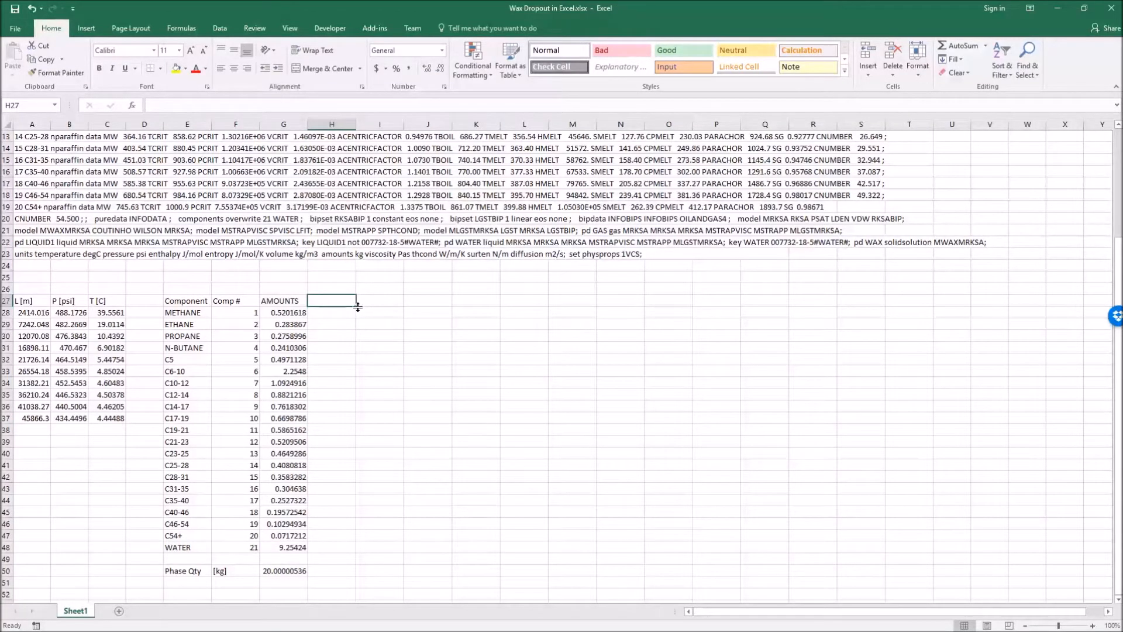
type("GAS")
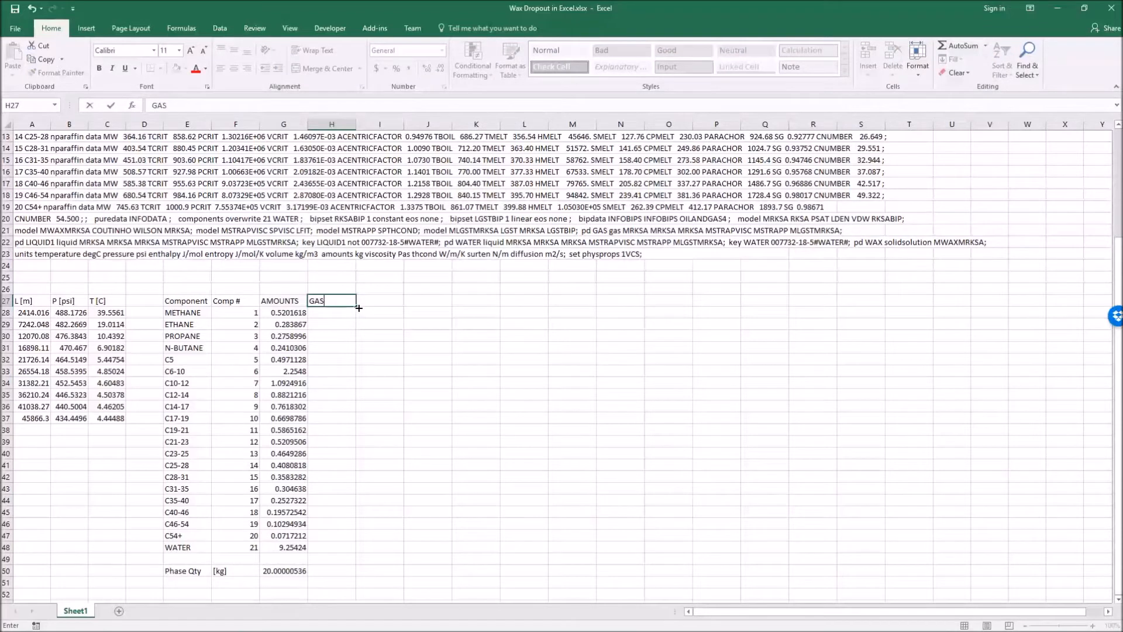
key("Tab")
type("L")
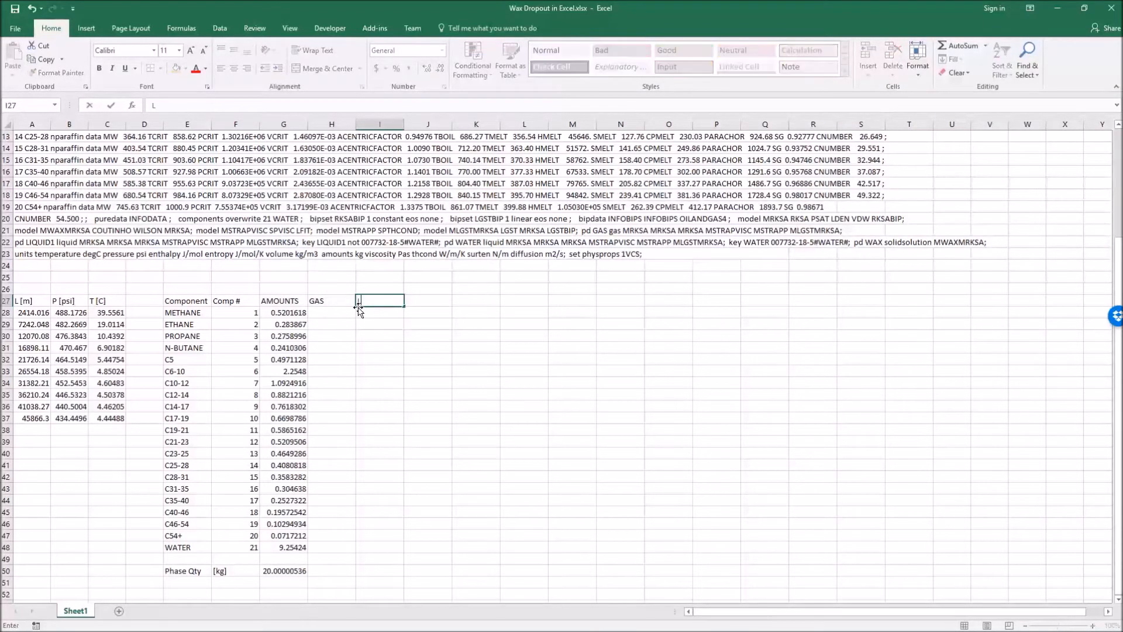
type("IQUID1")
key("Tab")
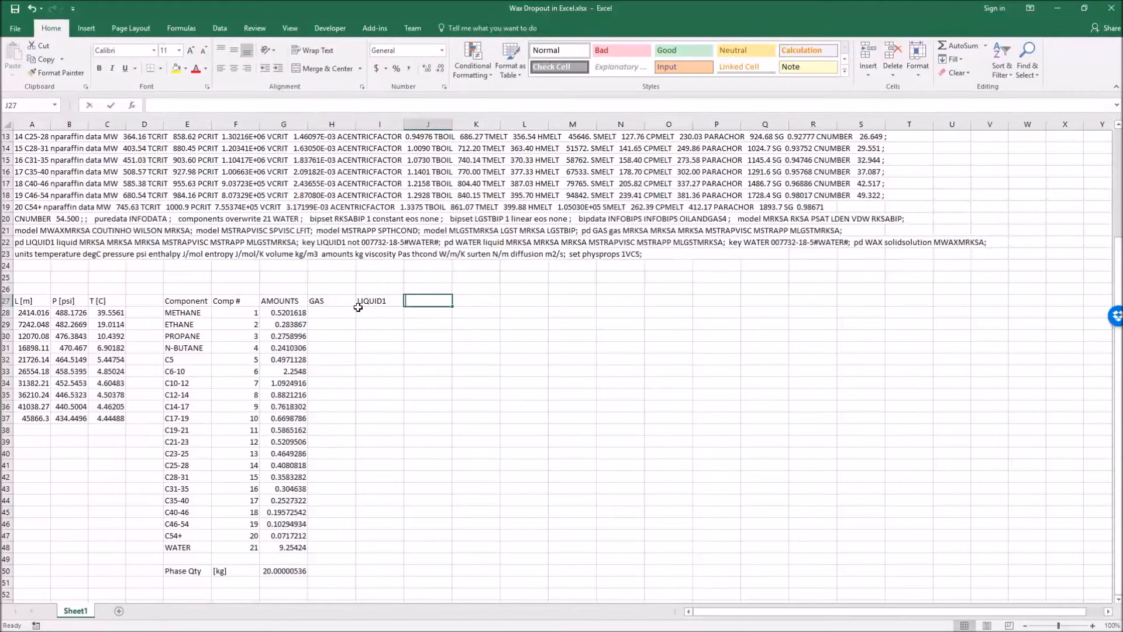
type("WAX")
key("Tab")
type("WATER")
key("Return")
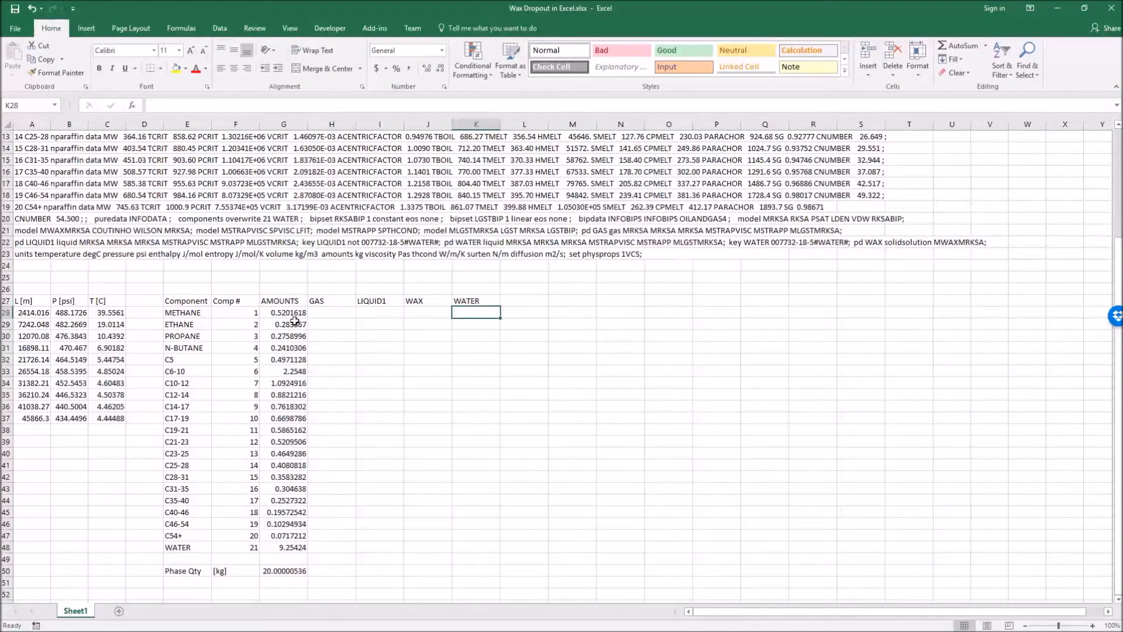
Step: Switch to the mfxlman42.pdf manual in Acrobat Reader and examine the MF_PTF argument list against the worksheet's data
key("alt+Tab")
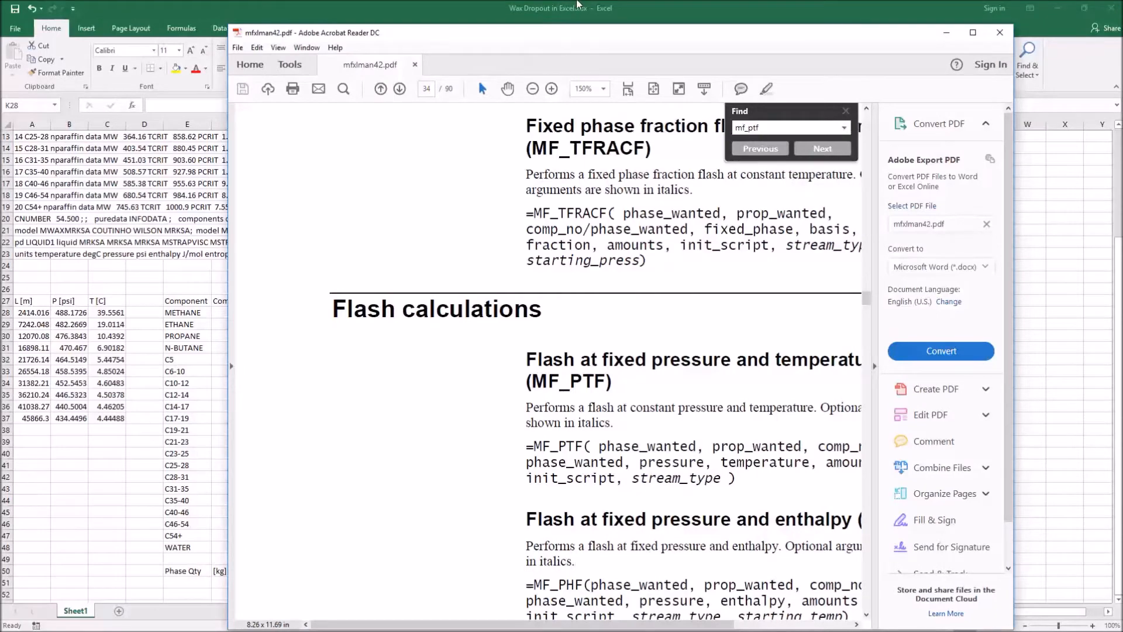
left_click_drag(579, 38, 609, 81)
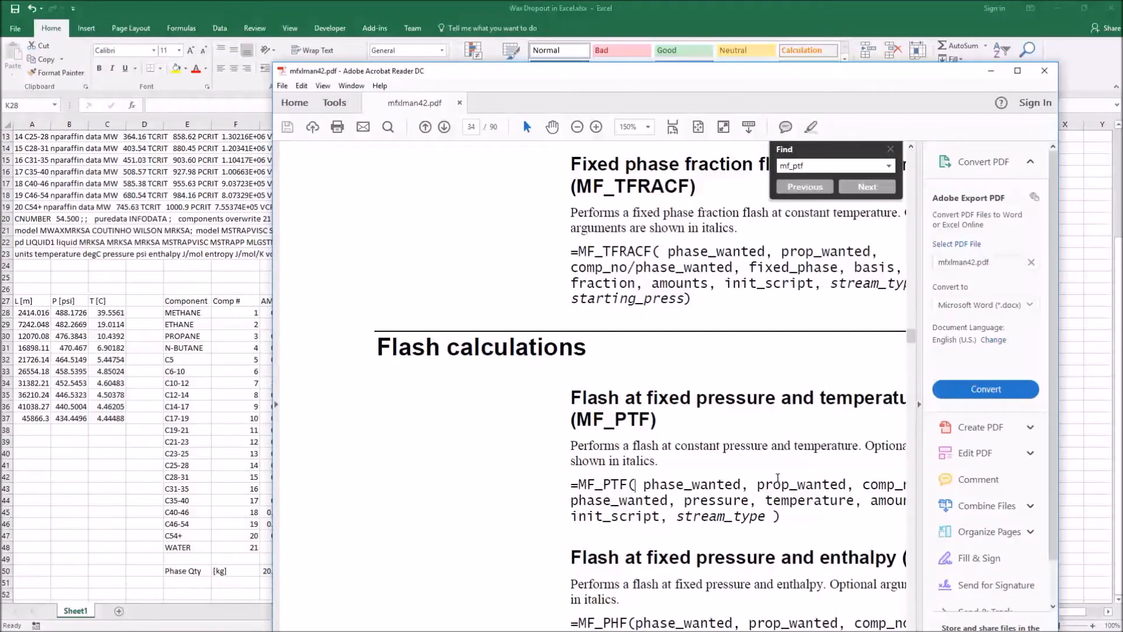
left_click_drag(724, 69, 548, 487)
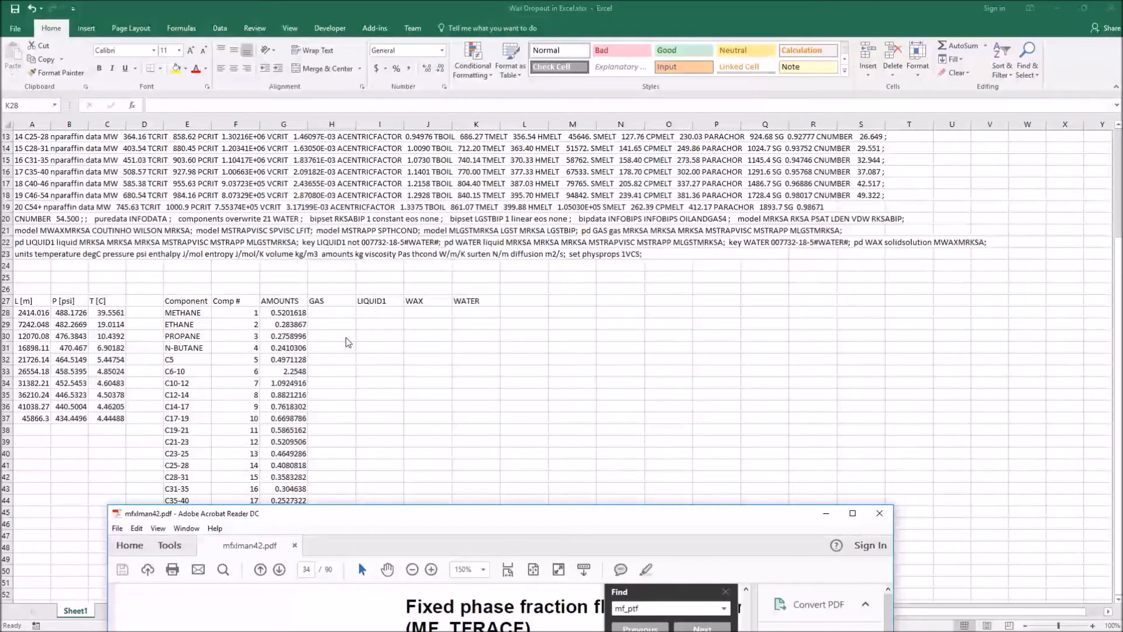
left_click_drag(436, 512, 408, 583)
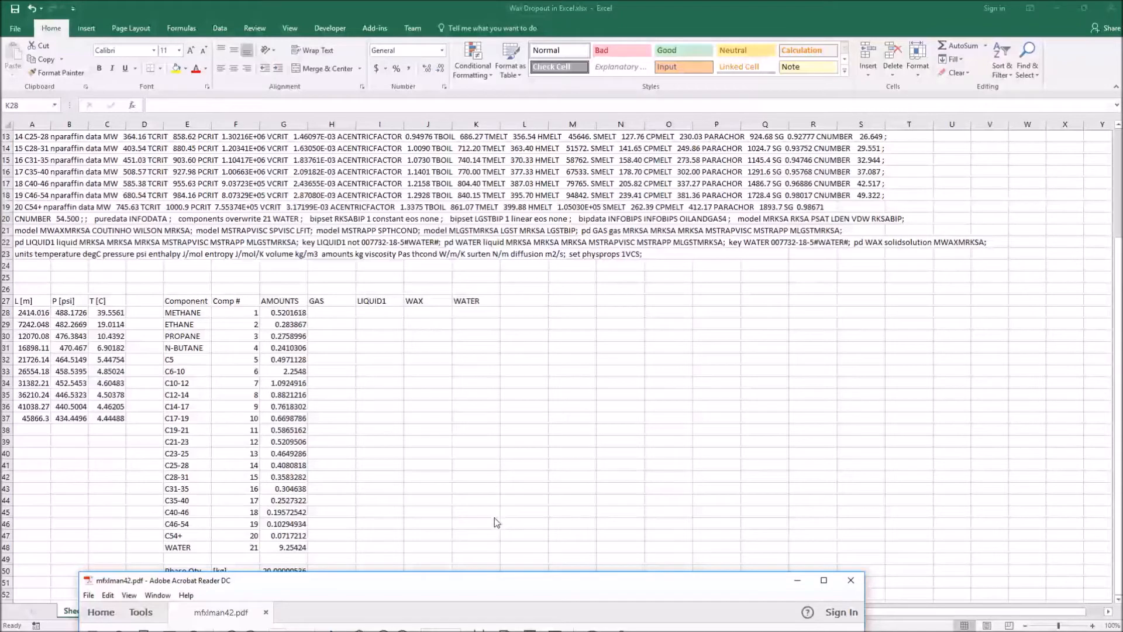
left_click_drag(498, 581, 627, 74)
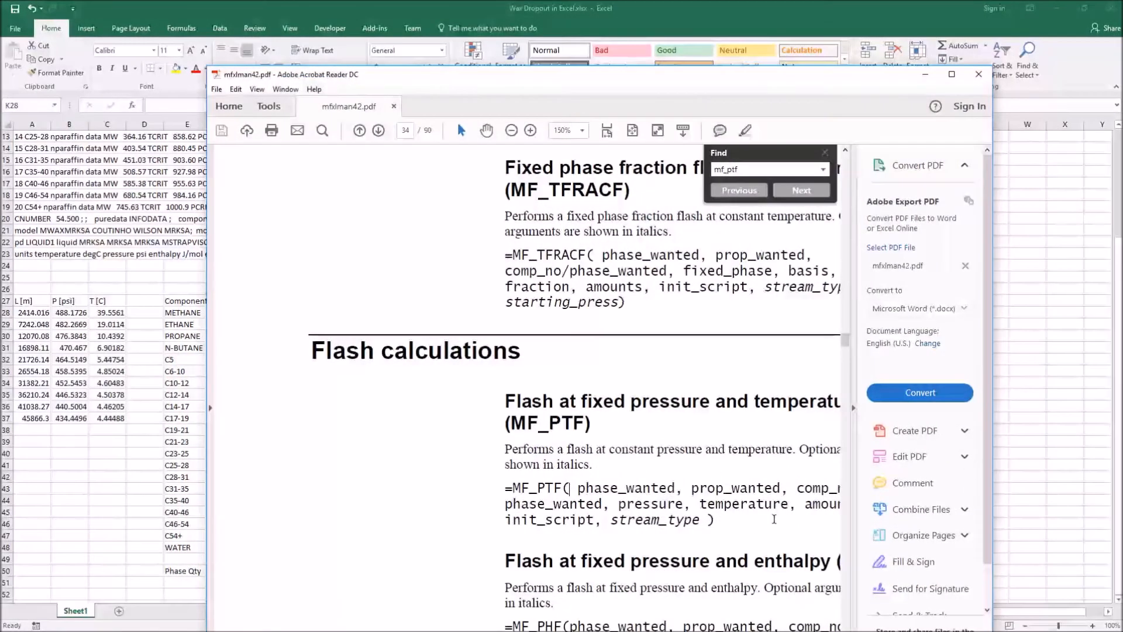
left_click_drag(601, 82, 679, 537)
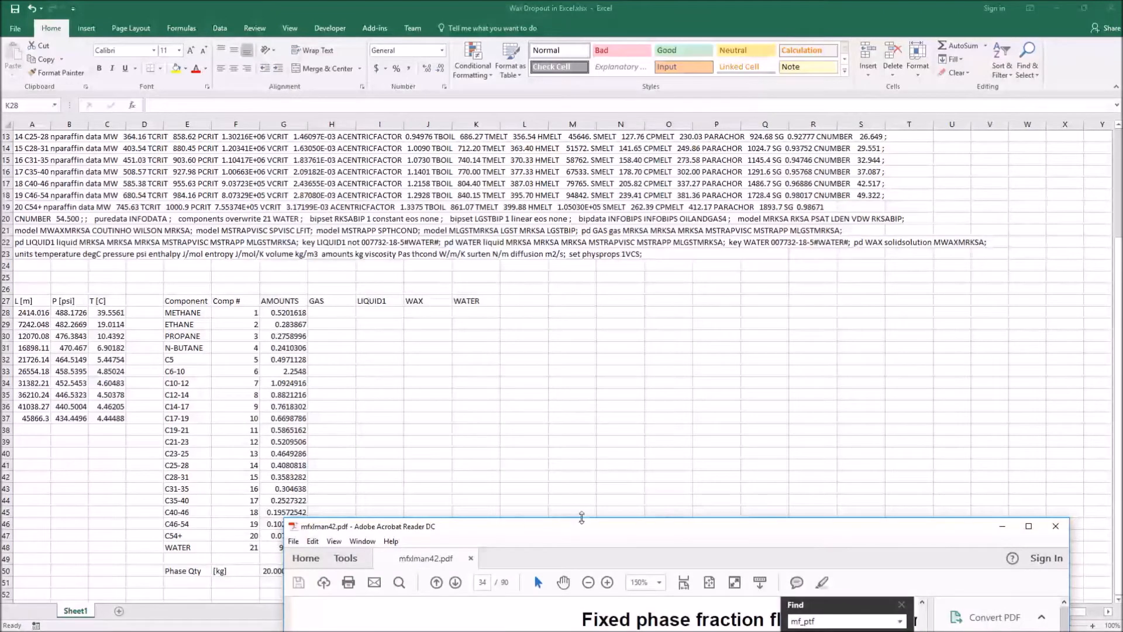
left_click_drag(583, 524, 544, 102)
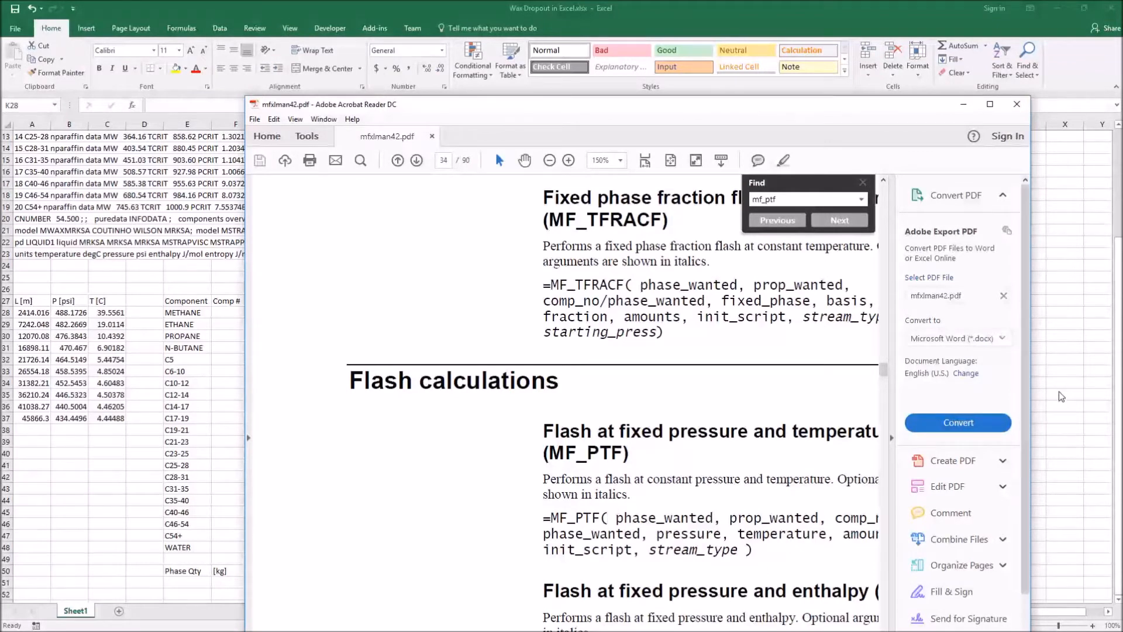
left_click_drag(1030, 349, 1087, 348)
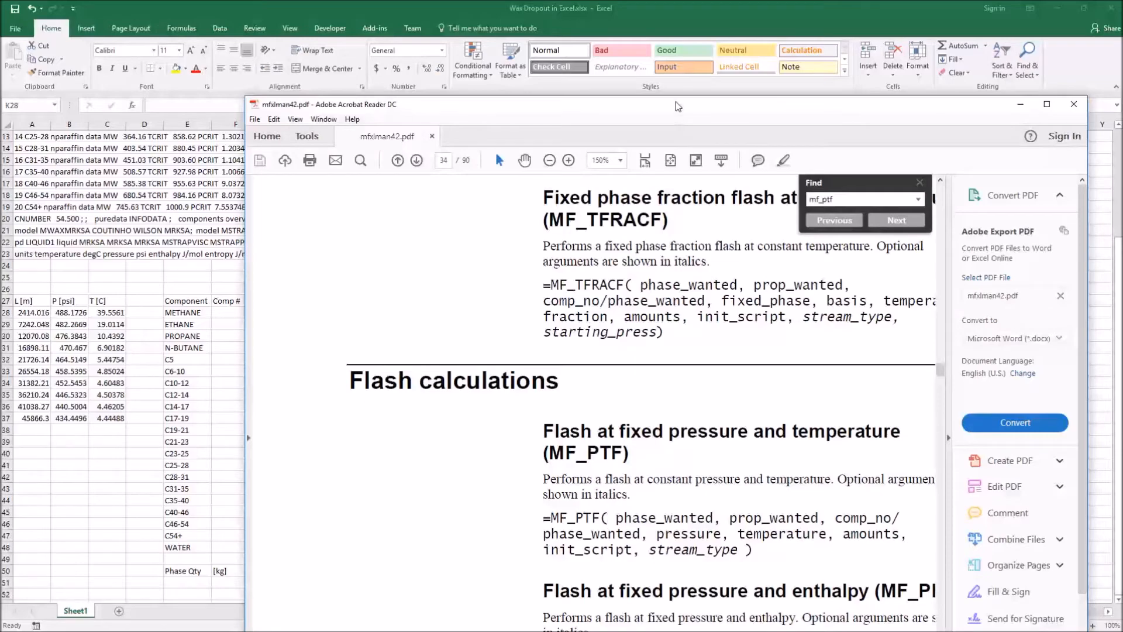
left_click_drag(675, 109, 797, 456)
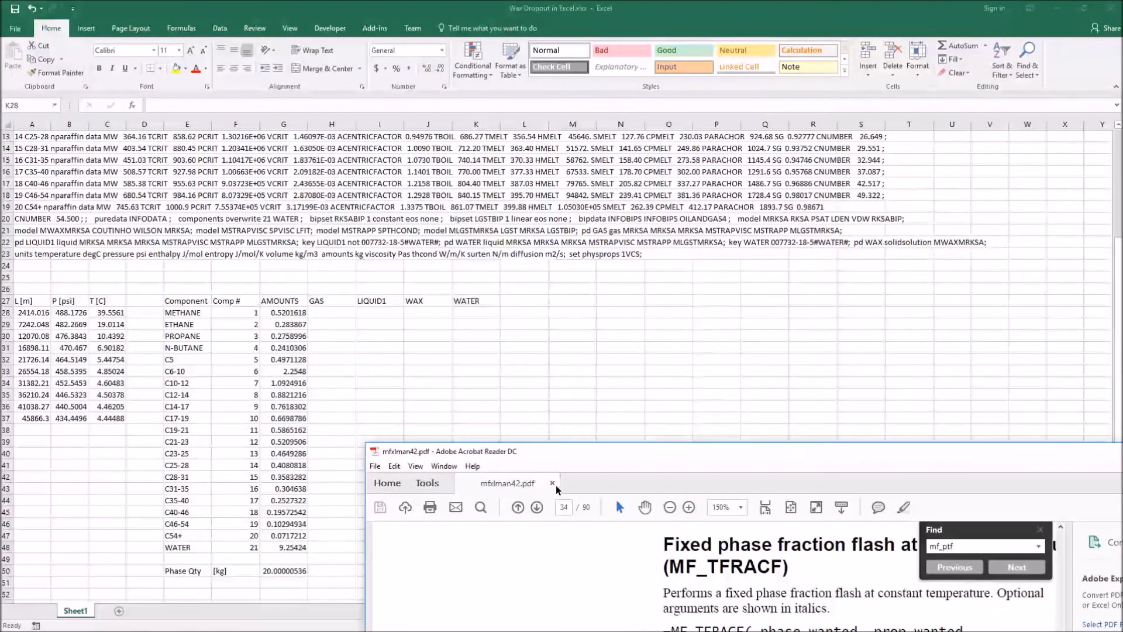
left_click_drag(687, 459, 769, 96)
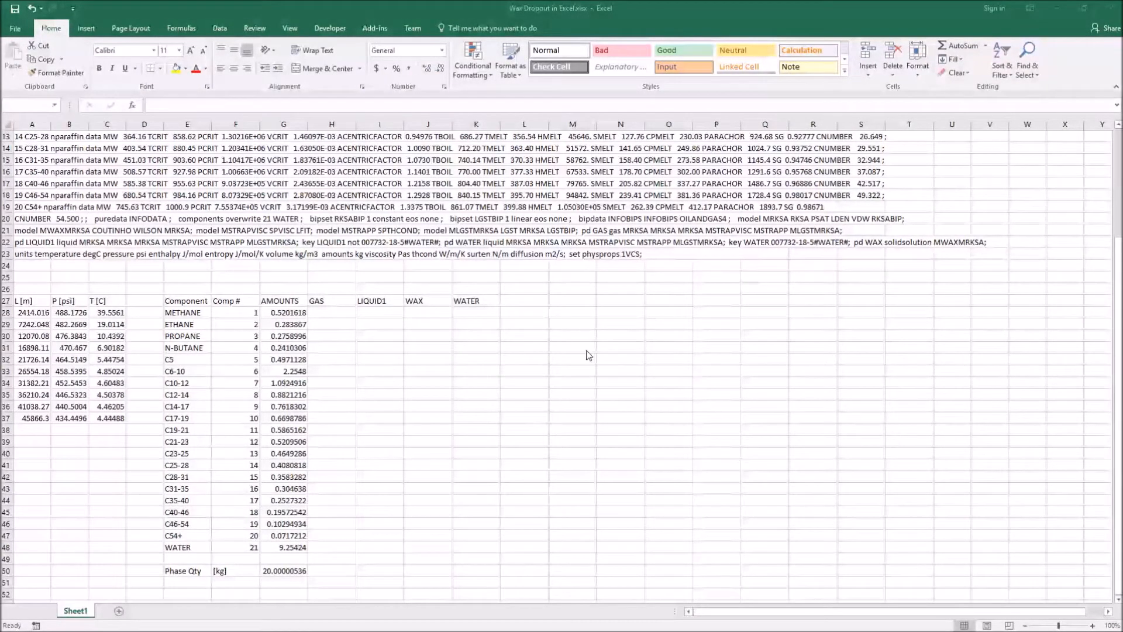
Step: Return to the Excel worksheet and label cells H25 and H26 as Temperature and Pressure
left_click(339, 276)
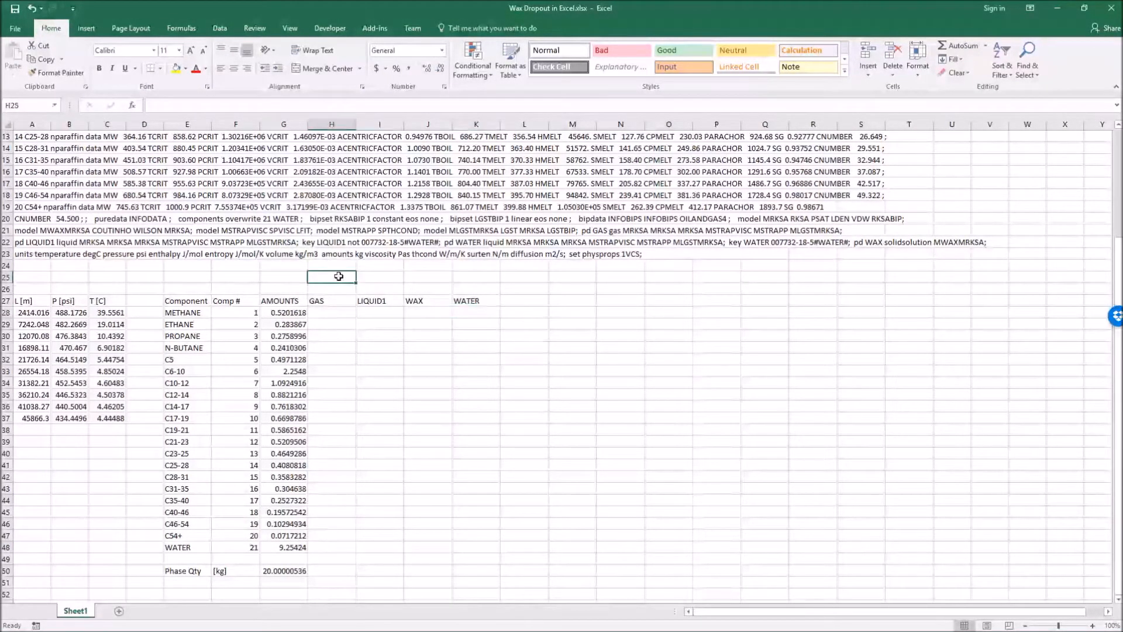
type("Temperature")
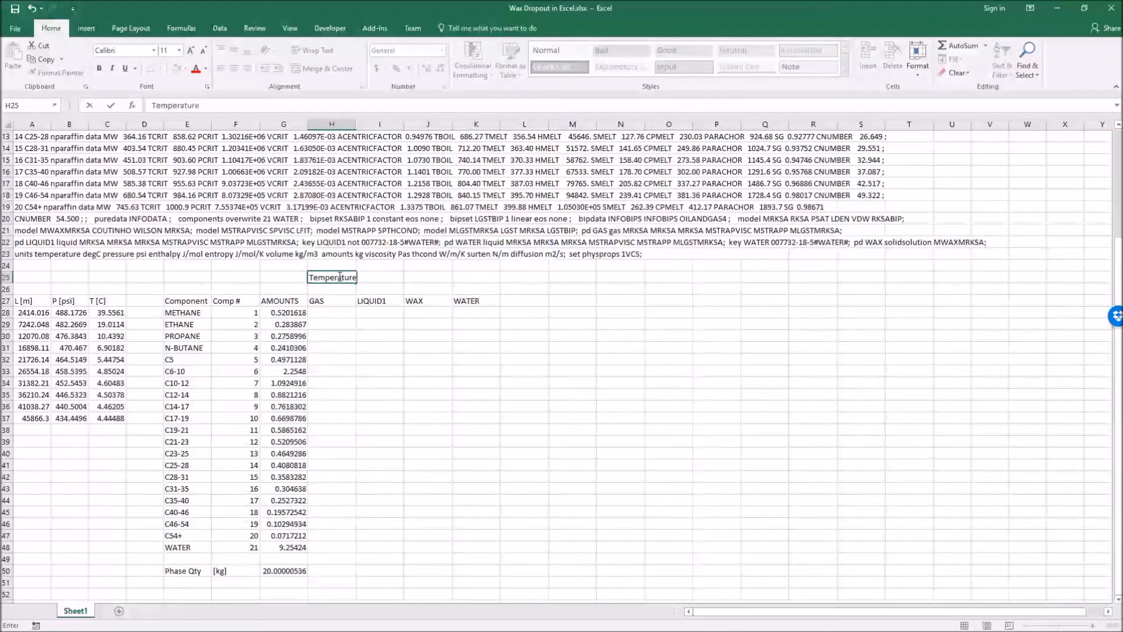
key("Return")
type("Pressure")
key("Return")
key("Up")
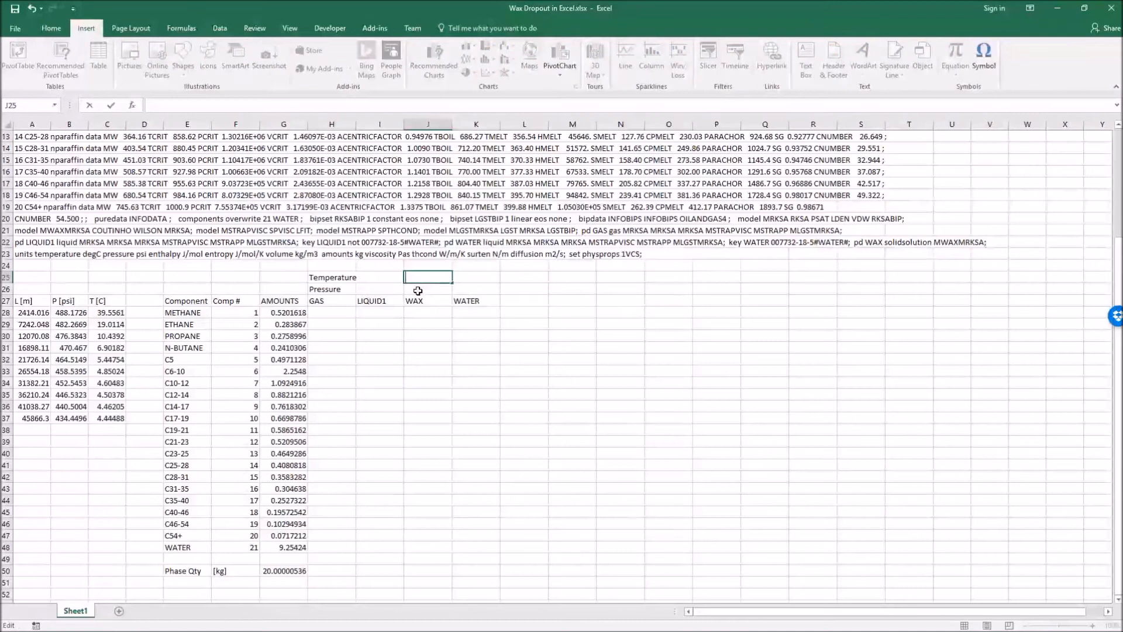
Step: Enter the units °C in J25, using an inserted degree symbol, and psi in J26
left_click(984, 58)
left_click(273, 320)
left_click(487, 372)
left_click(537, 373)
type("C")
left_click(427, 293)
type("psi")
key("Return")
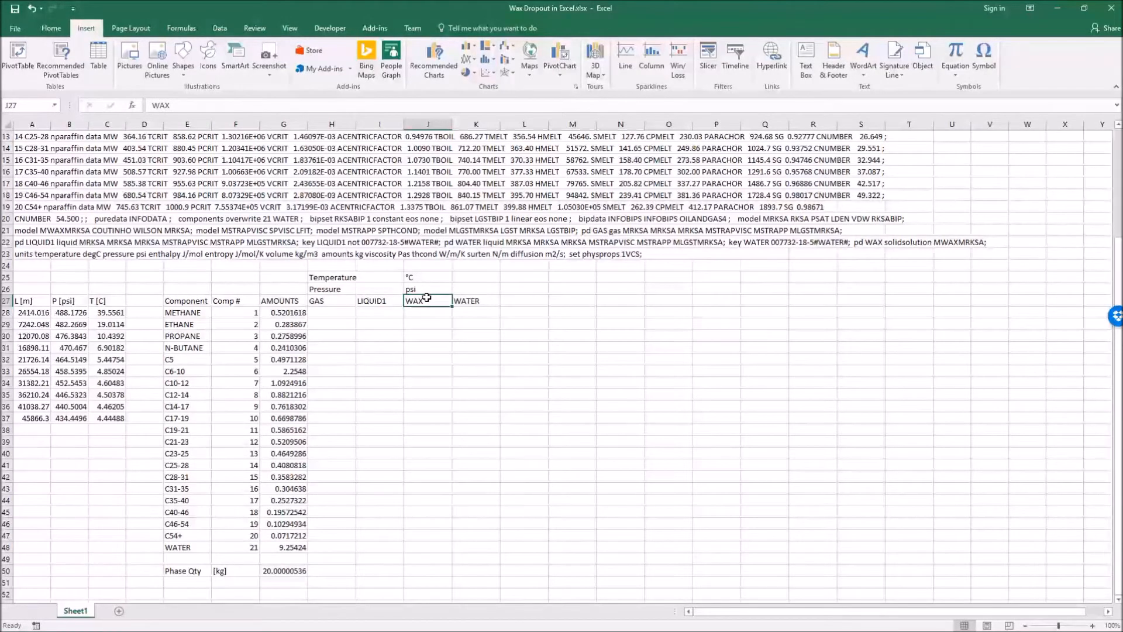
key("Up")
key("Up")
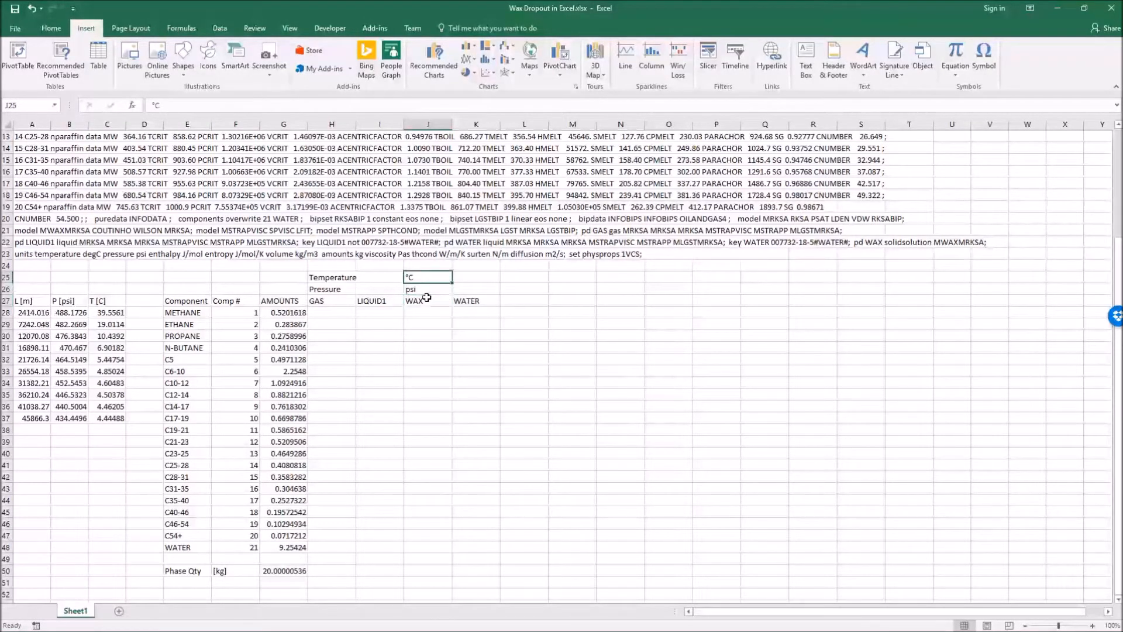
Step: Copy the first temperature in the T [C] column (C28) into I25 beside the Temperature label
left_click(379, 278)
left_click(117, 312)
key("ctrl+c")
left_click(412, 402)
left_click(375, 278)
key("ctrl+v")
left_click(416, 429)
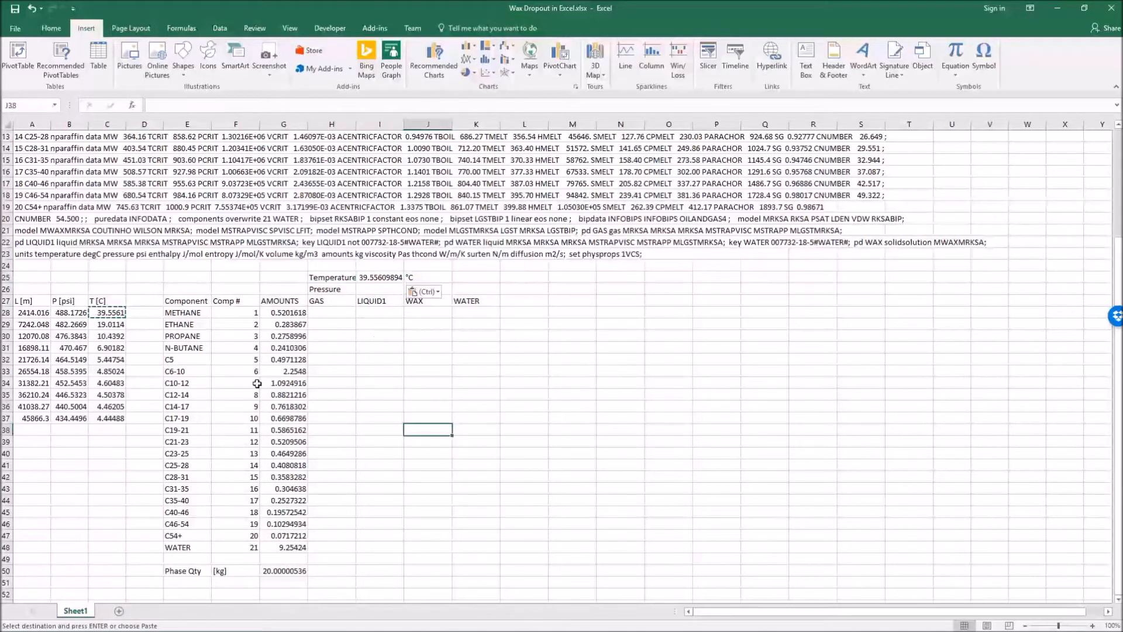
Step: Copy the first pressure in the P [psi] column (B28) into I26 beside the Pressure label
left_click(70, 313)
key("ctrl+c")
left_click(379, 289)
key("ctrl+v")
left_click(380, 418)
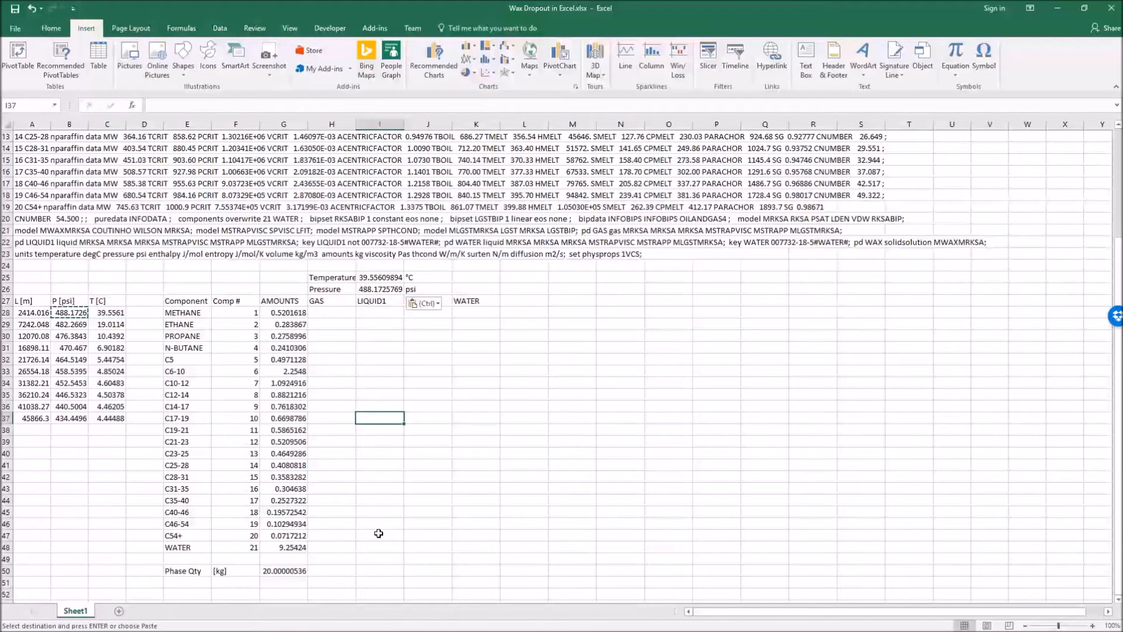
Step: Start an mf_ptf formula in H28 with the GAS header as its first argument, locked as $H$27
left_click(345, 314)
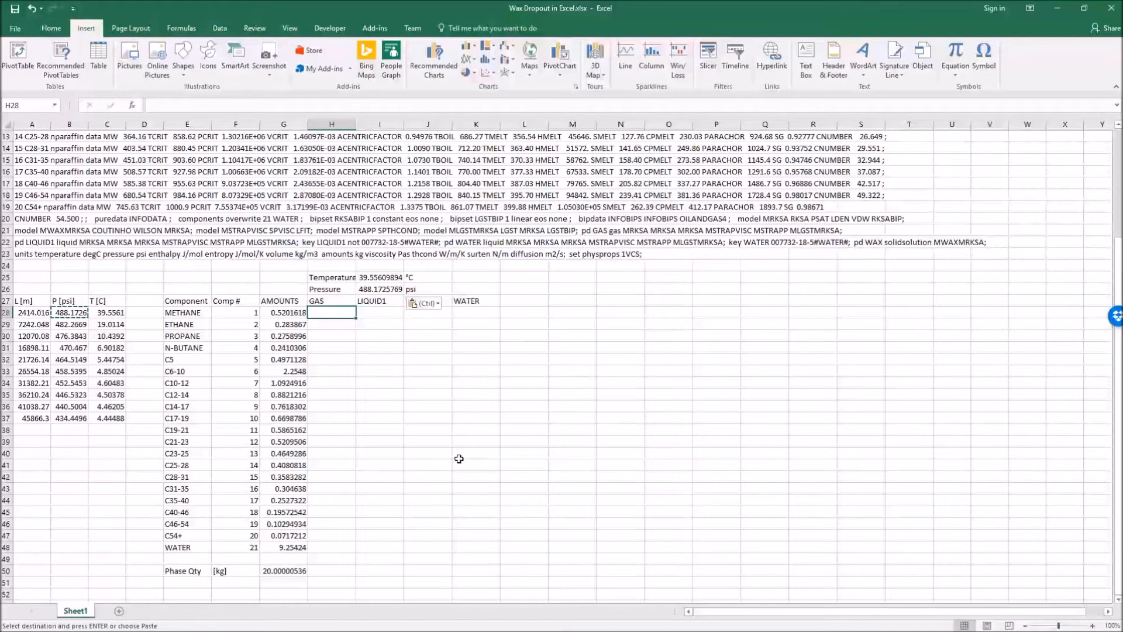
key("Escape")
scroll(459, 459, "up", 4)
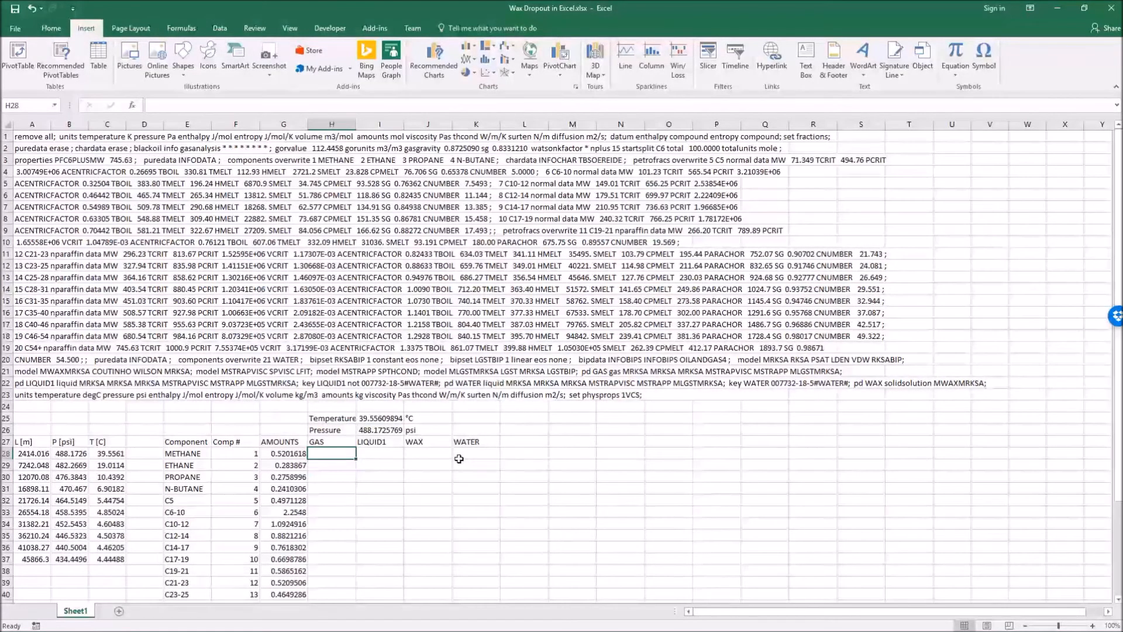
scroll(460, 458, "down", 1)
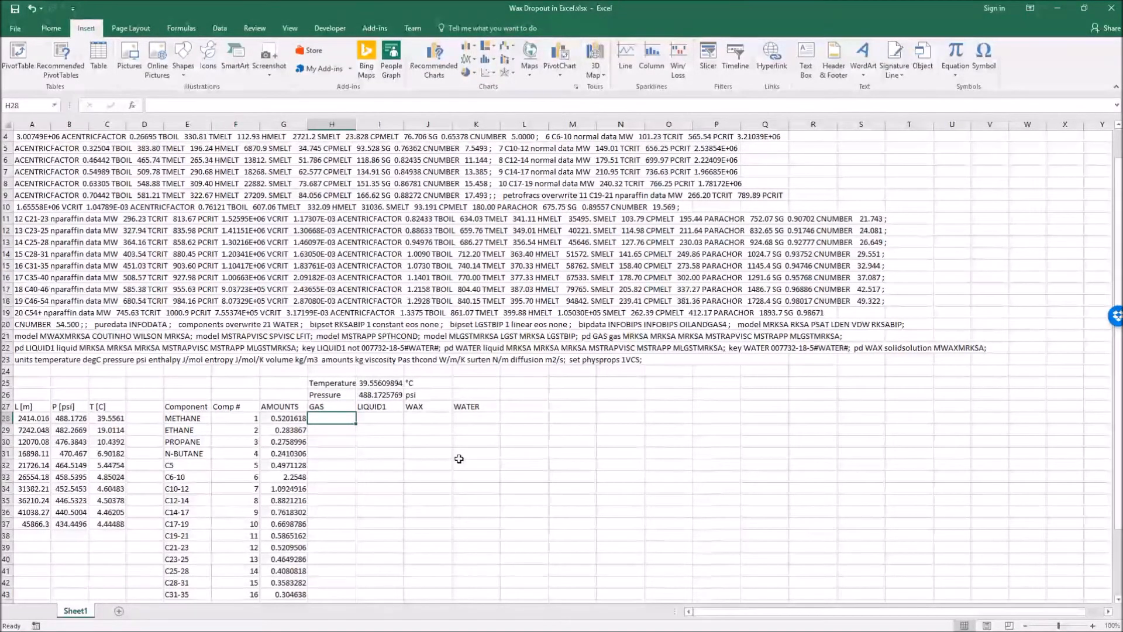
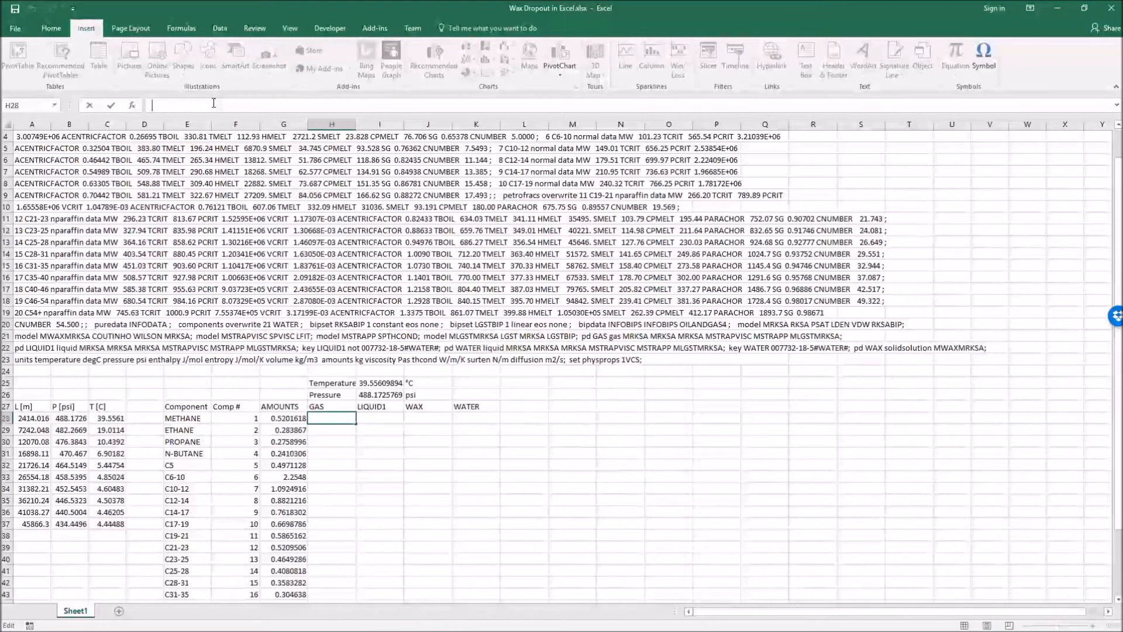
type("=mf")
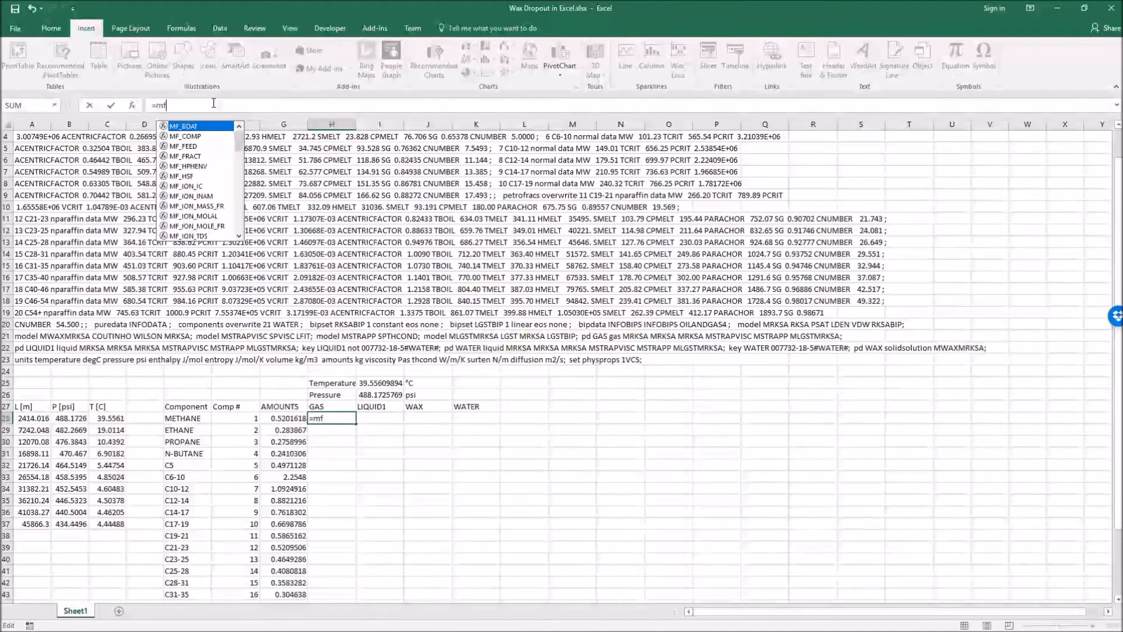
type("_ptf")
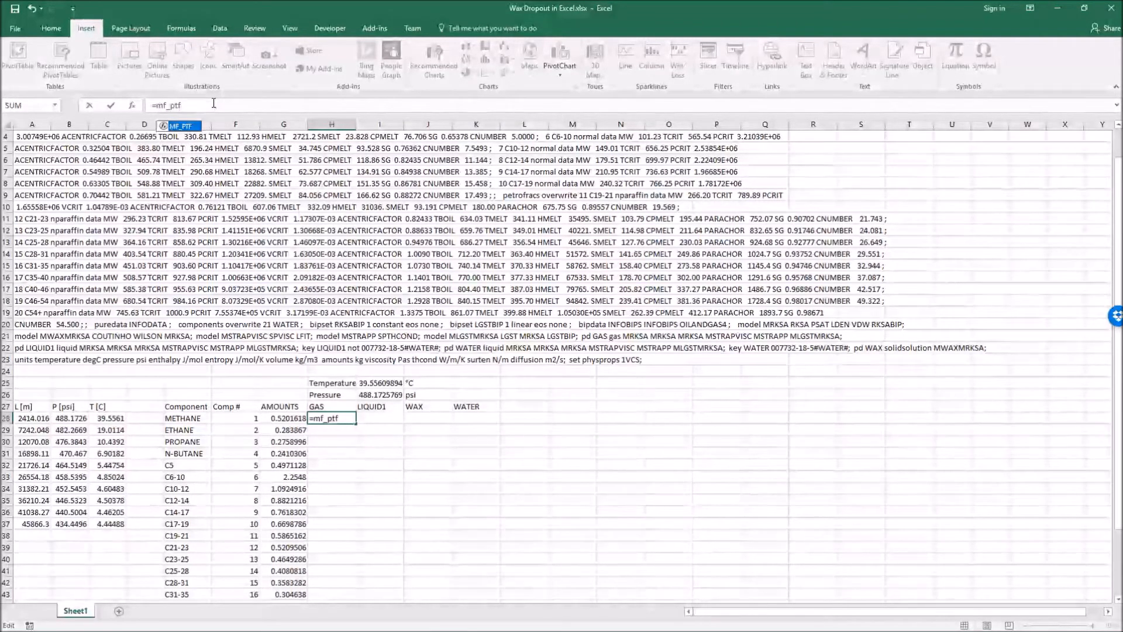
type("(")
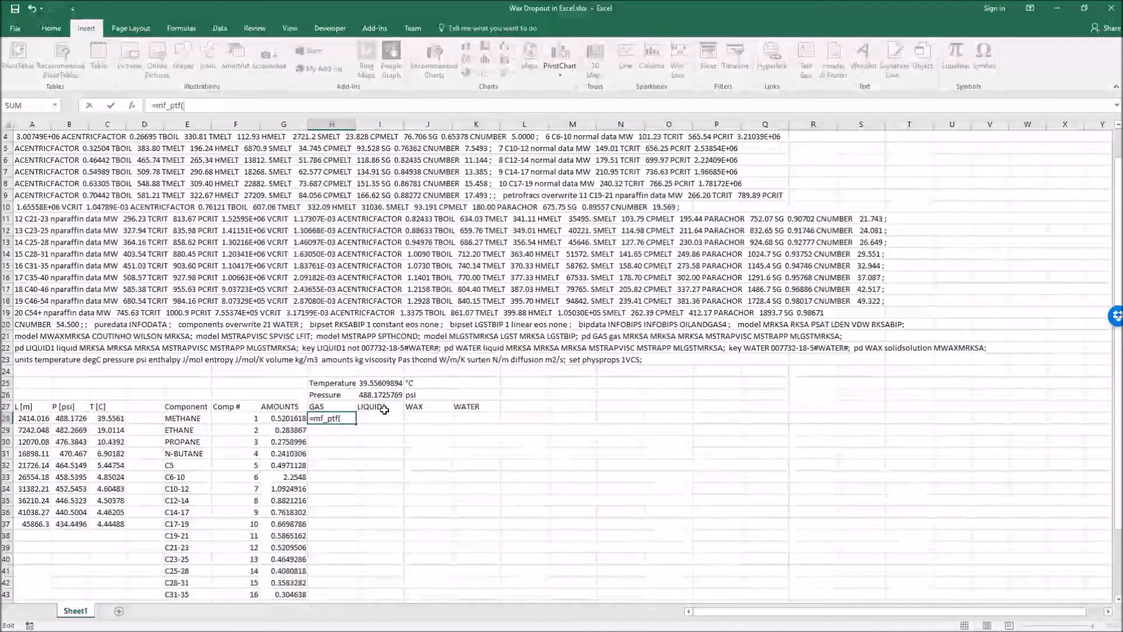
left_click(340, 408)
key("F4")
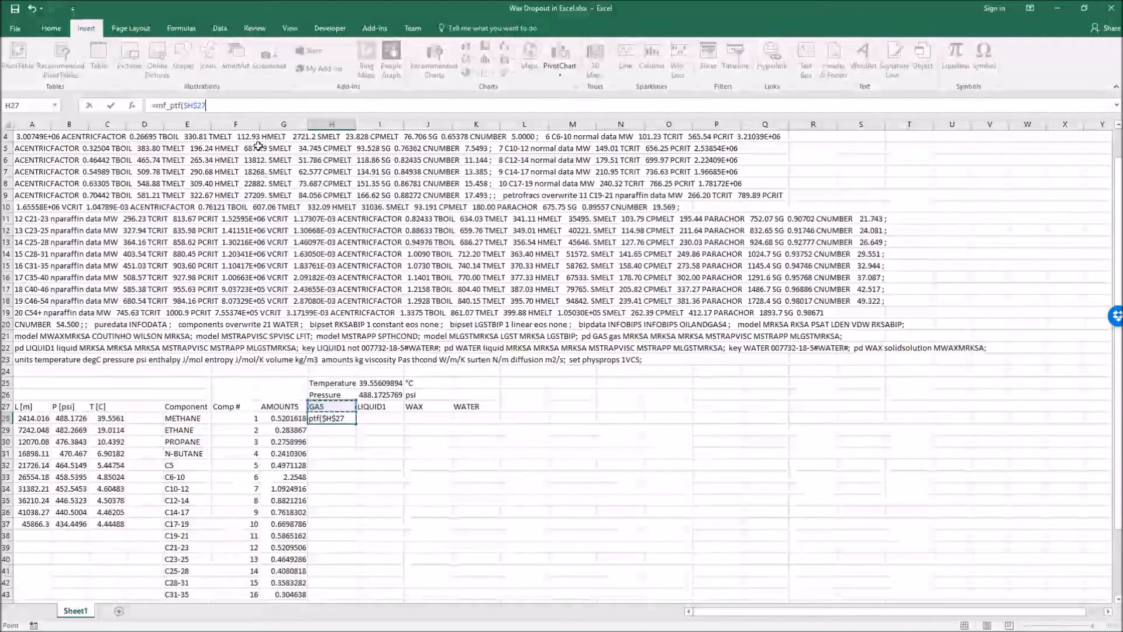
type(",")
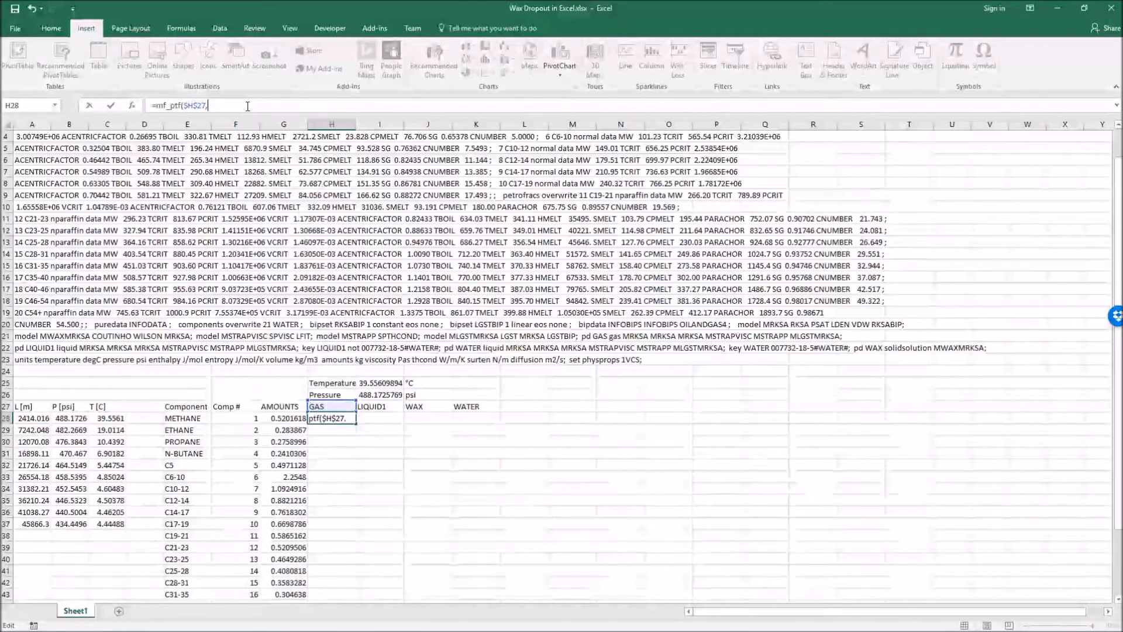
Step: Continue the H28 formula with the AMOUNTS header locked as $G$27 and methane's component number F28 as arguments
left_click(288, 407)
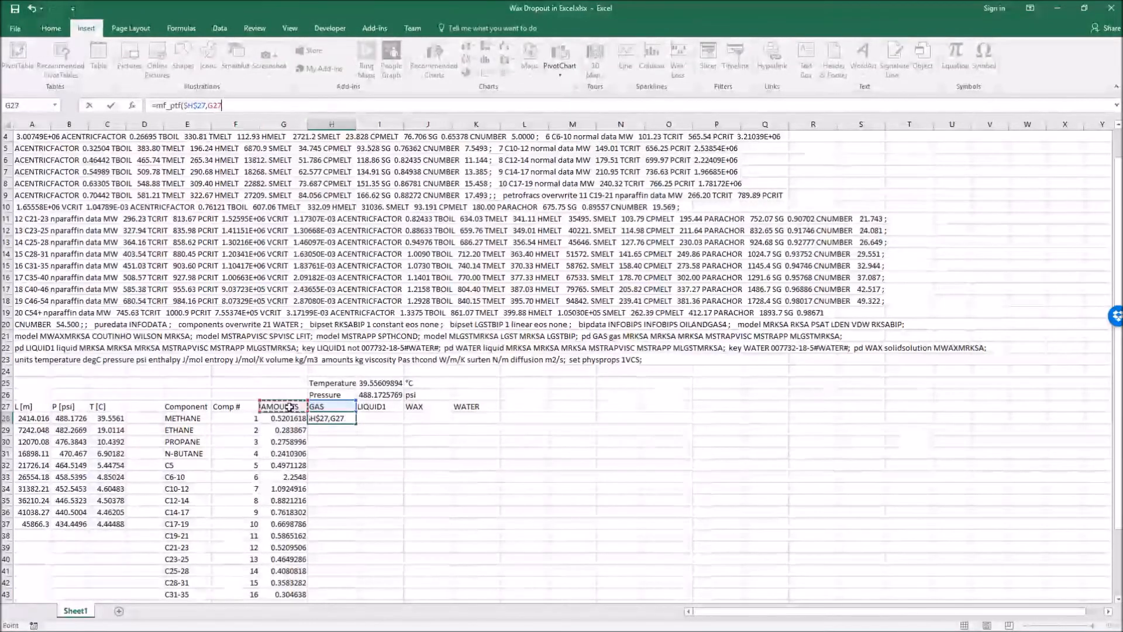
key("F4")
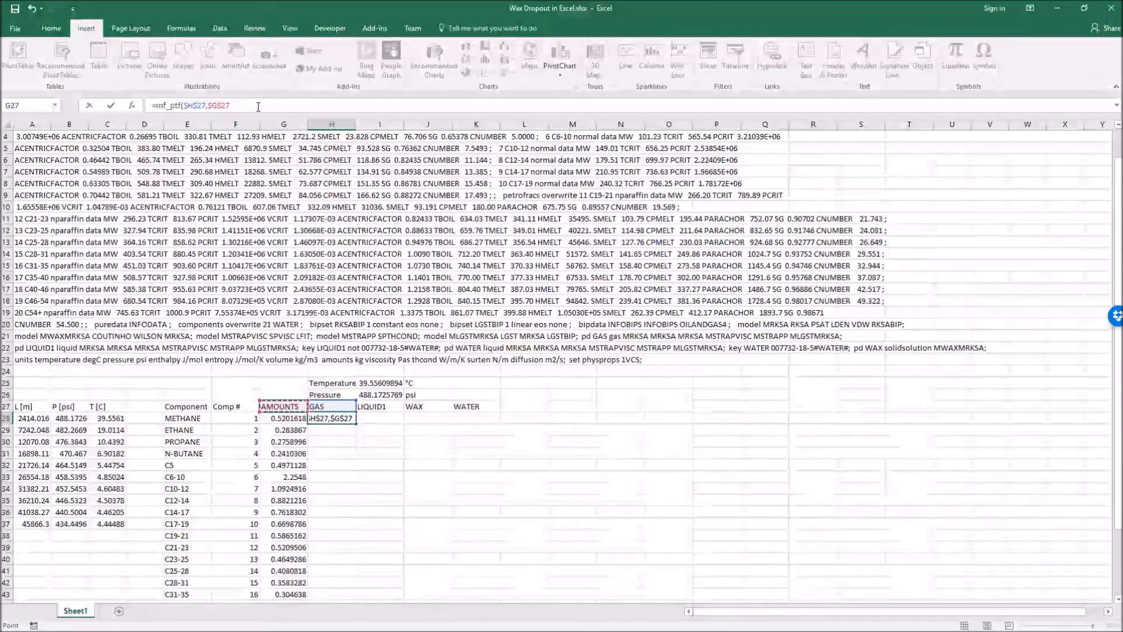
type(",")
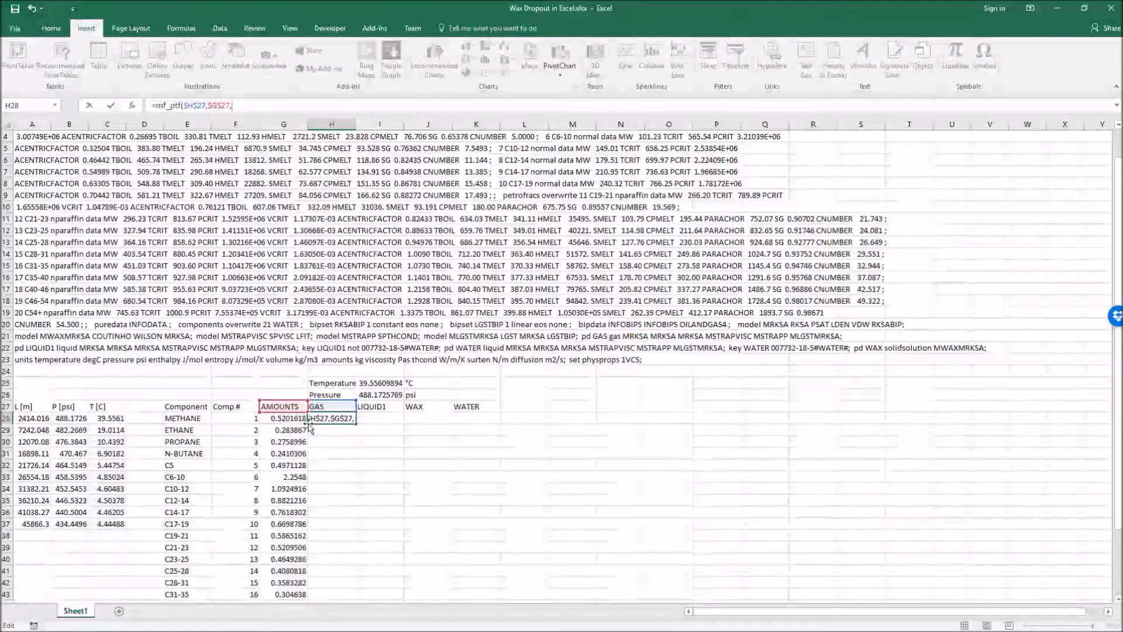
left_click(242, 418)
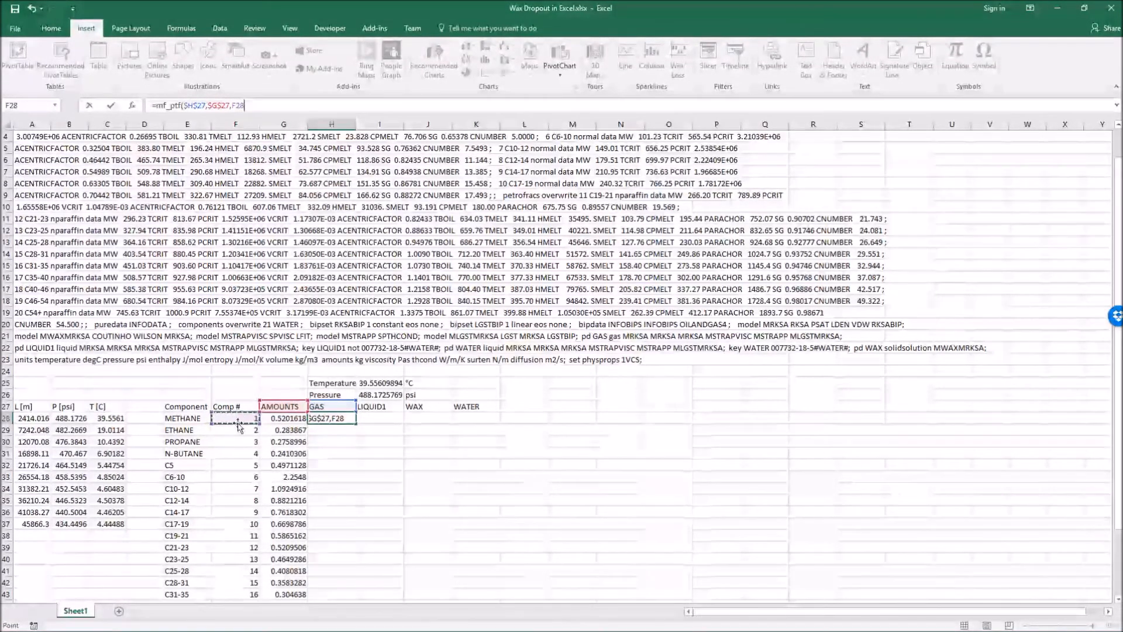
type(",")
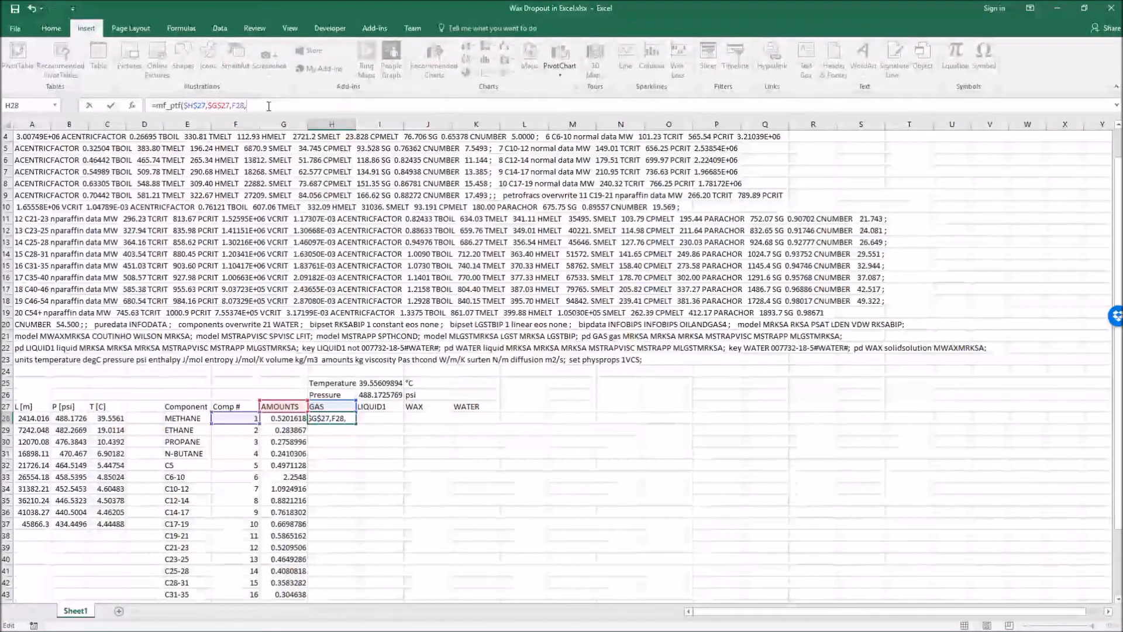
Step: Add the pressure and temperature values to the H28 formula, locked as $I$26 and $I$25
left_click(383, 394)
type(",")
left_click(380, 383)
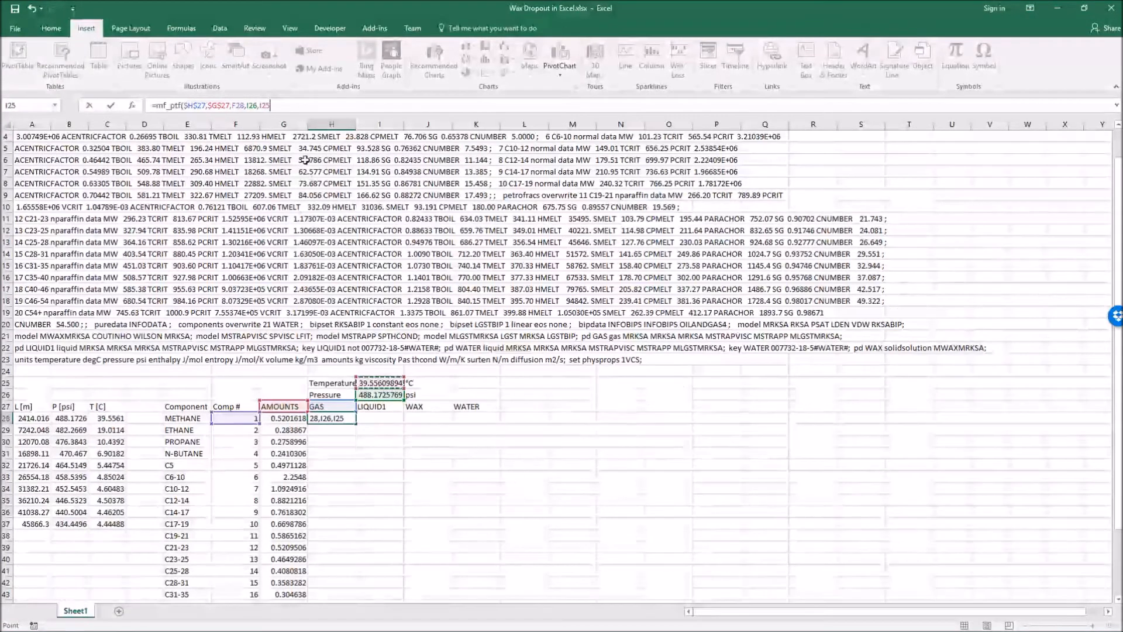
key("F4")
left_click(254, 106)
key("F4")
left_click(315, 110)
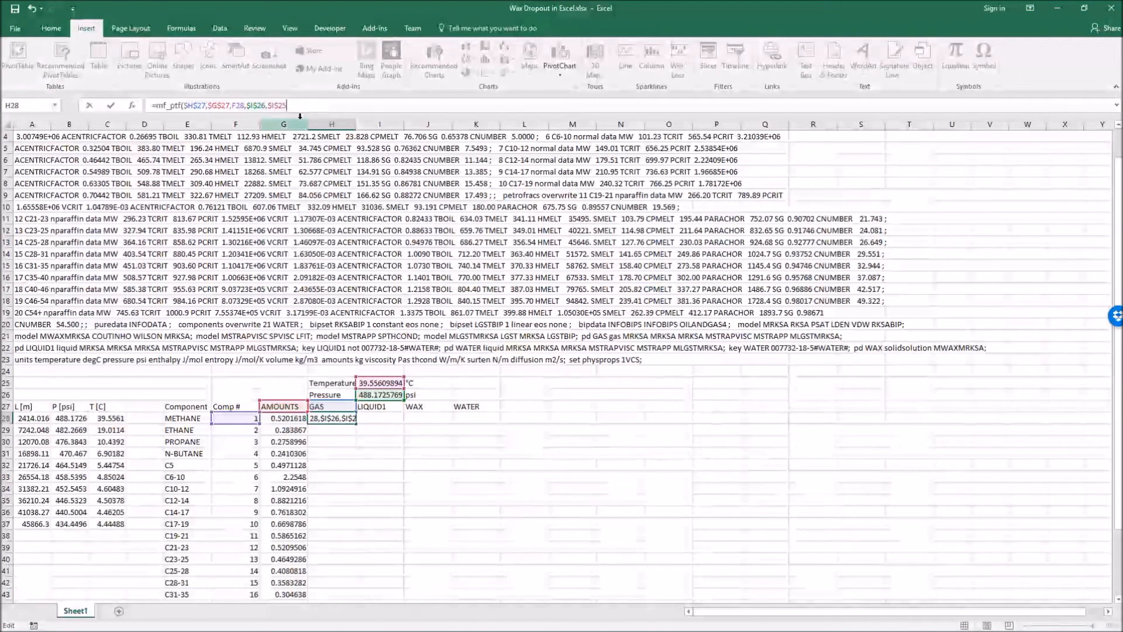
type(",")
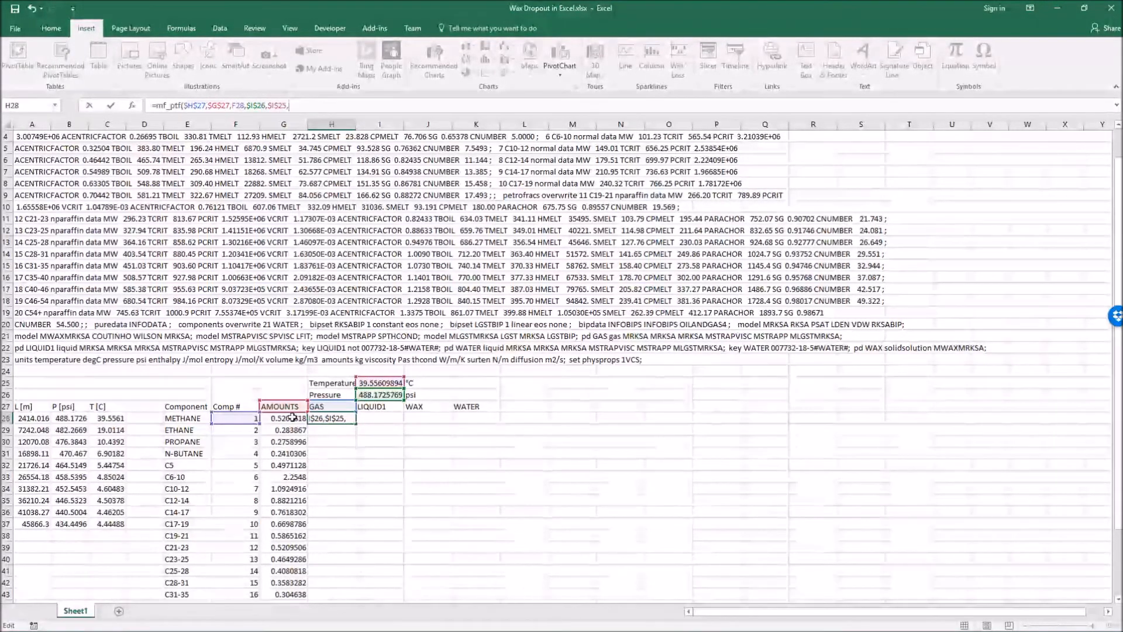
Step: Add the component amounts range to the H28 formula, locked as $G$28:$G$48
left_click_drag(293, 418, 301, 570)
key("F4")
left_click(373, 101)
type(",")
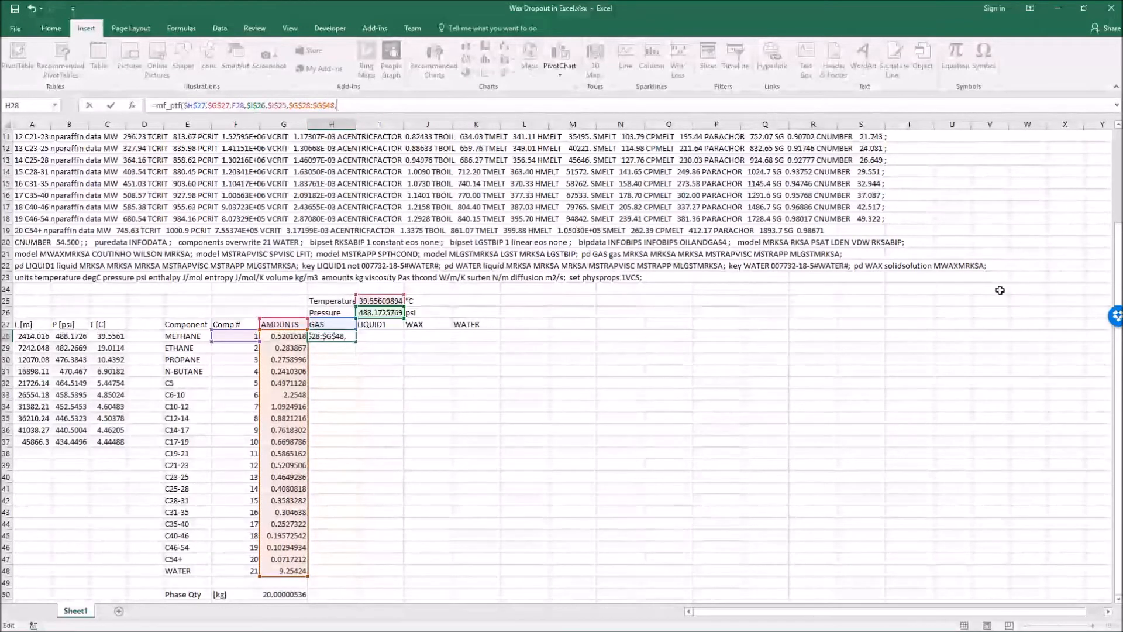
Step: Complete the H28 formula with the fluid definition text locked as $A$1:$A$23 as its last argument
scroll(1118, 243, "up", 4)
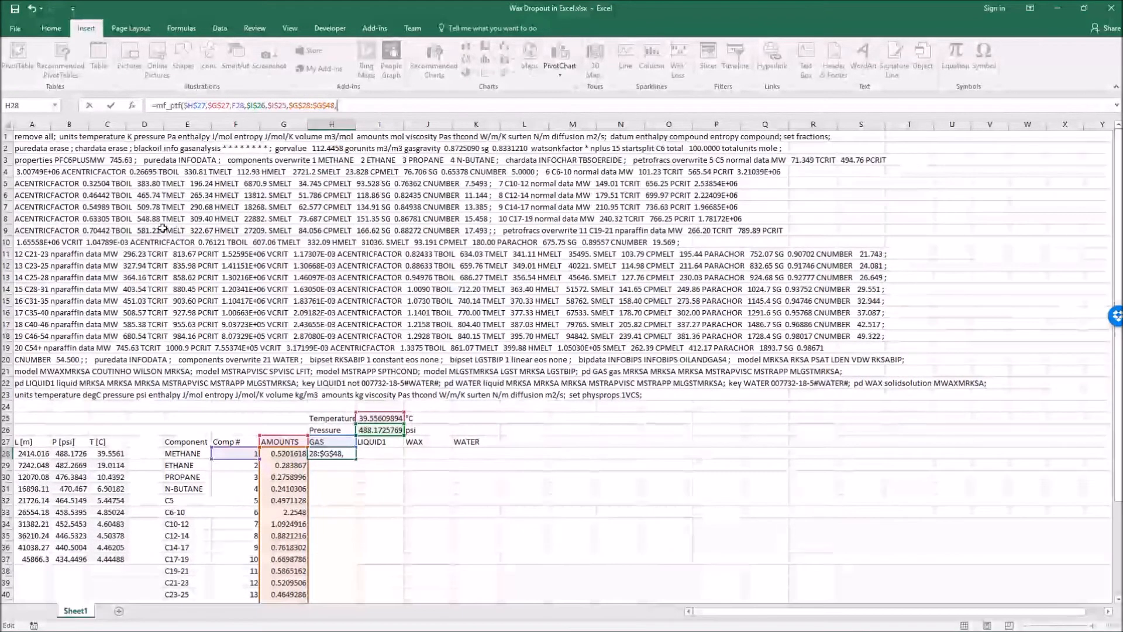
left_click_drag(40, 139, 18, 398)
key("F4")
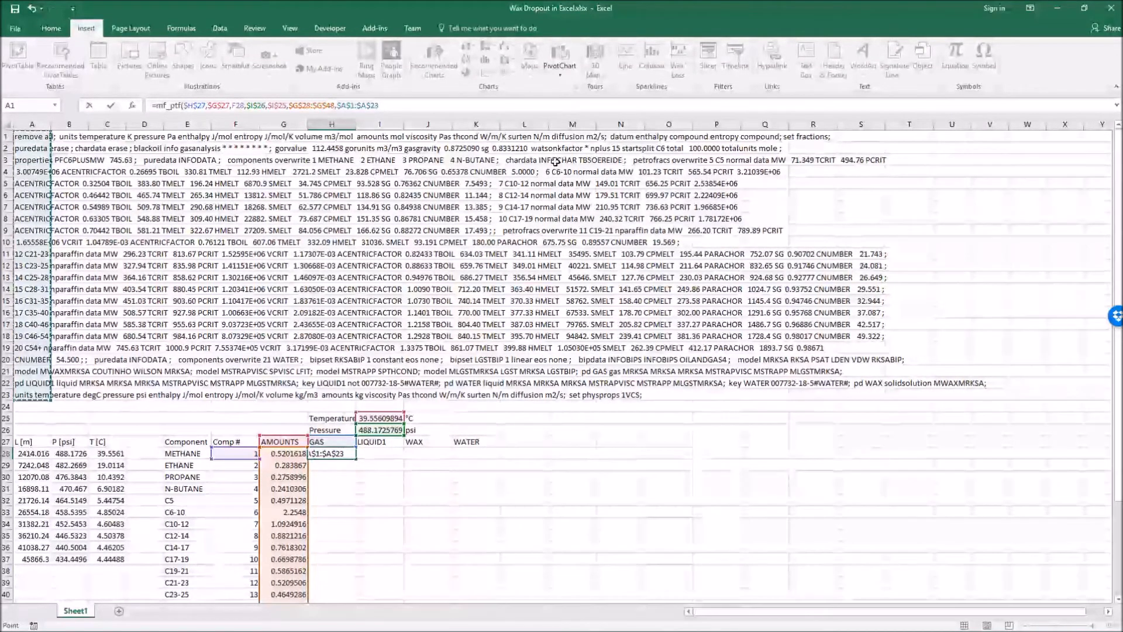
type(")")
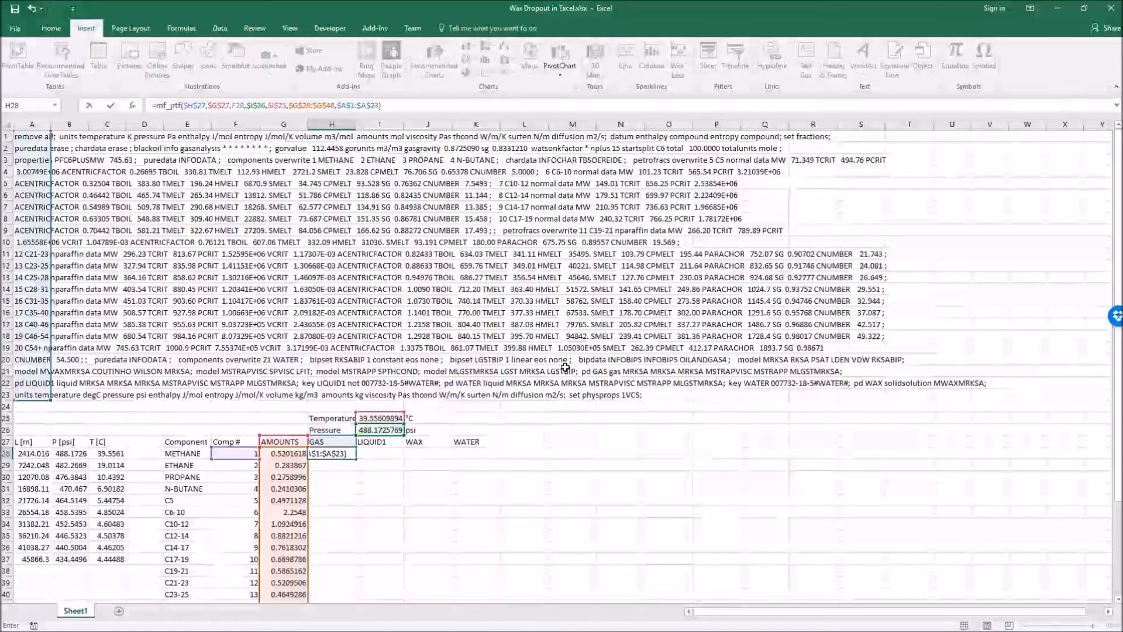
key("Return")
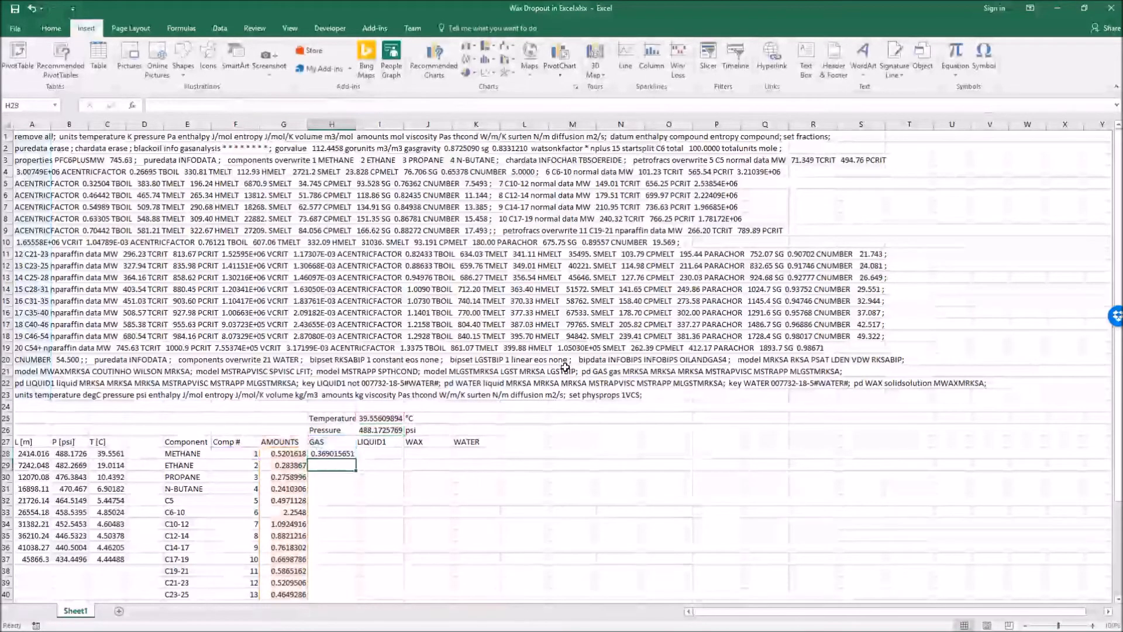
Step: Fill the GAS formula from H28 down through the WATER component in row 48
scroll(489, 419, "down", 6)
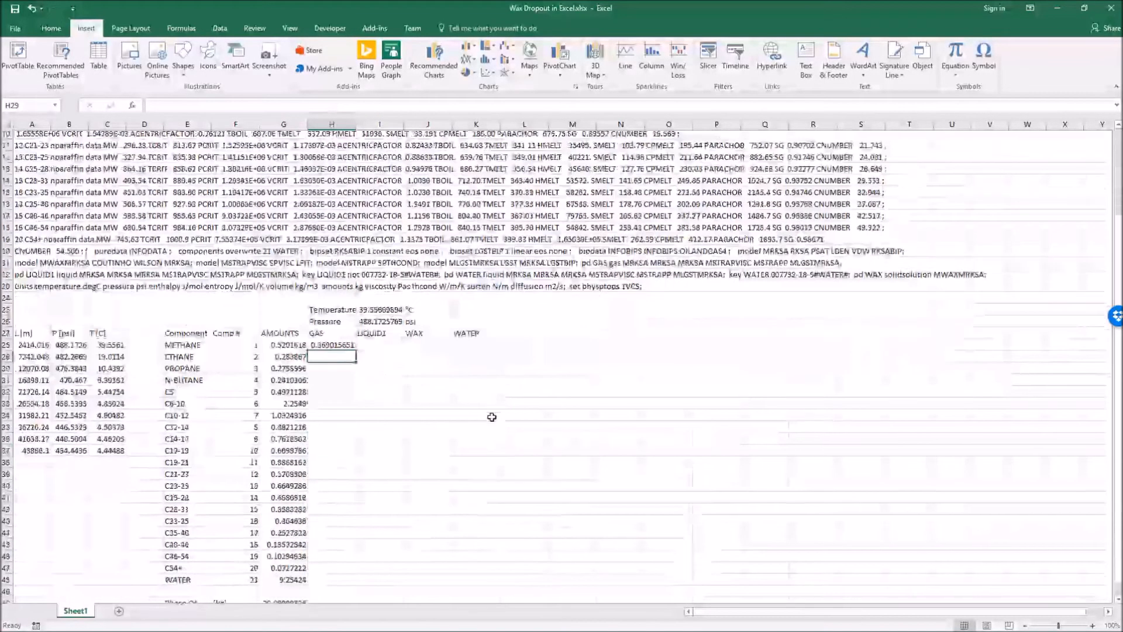
left_click(331, 242)
left_click_drag(357, 247, 358, 481)
left_click(481, 437)
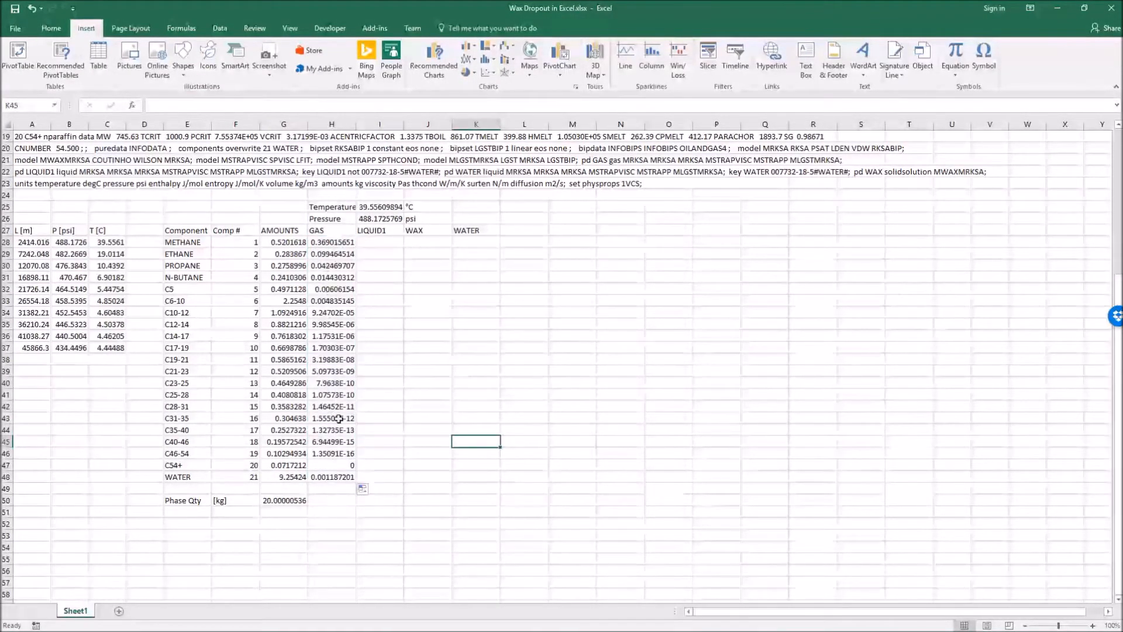
Step: Change the H28 formula's references to H$27 and $F28, and refill it down the GAS column to row 48
left_click(347, 245)
left_click(419, 103)
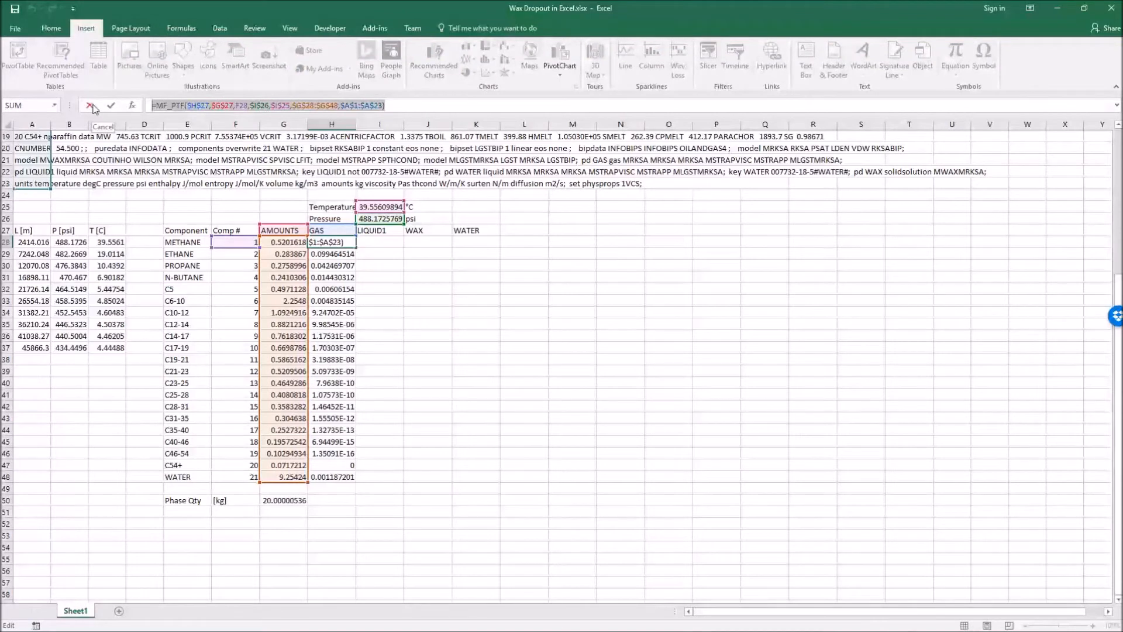
left_click(90, 106)
double_click(355, 246)
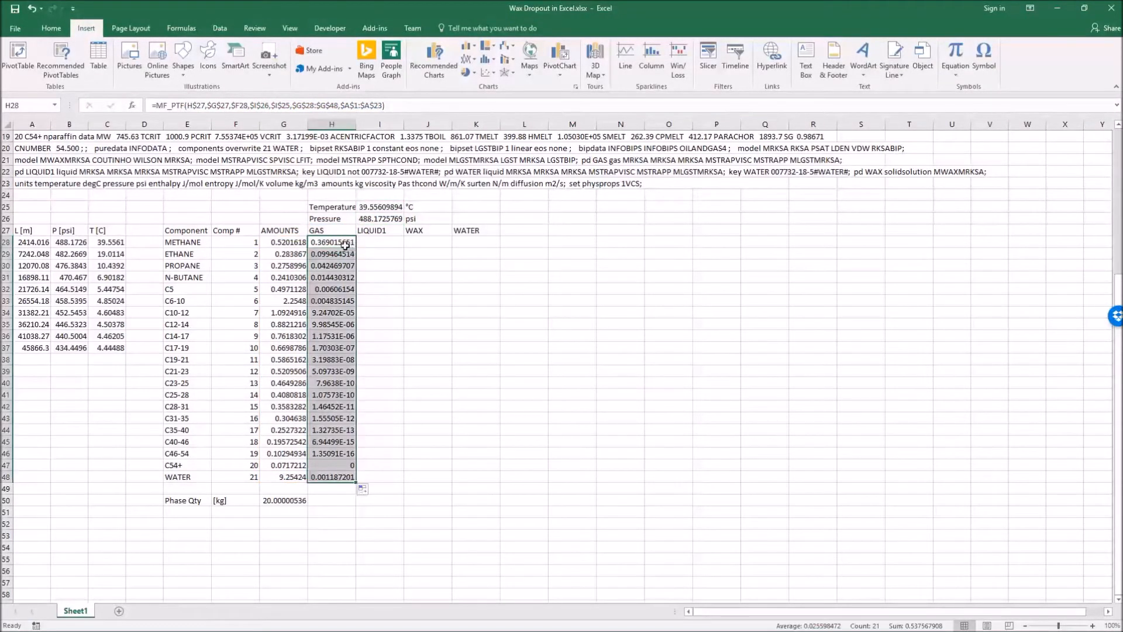
Step: Copy the GAS column formulas across the LIQUID1, WAX and WATER columns to K48
left_click_drag(357, 481, 479, 474)
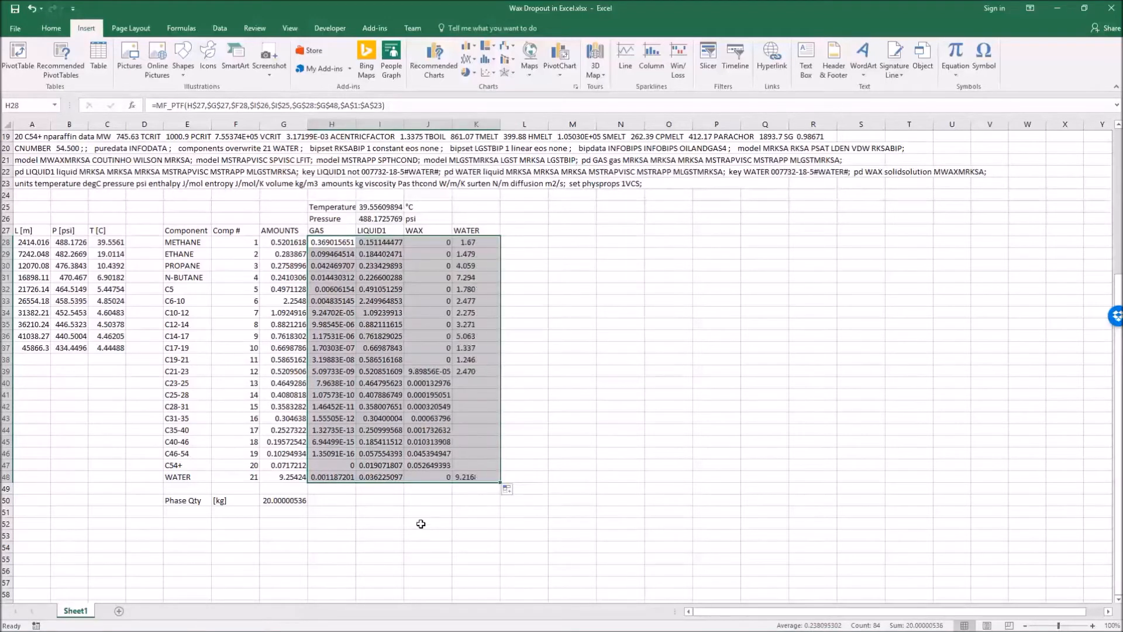
left_click(489, 266)
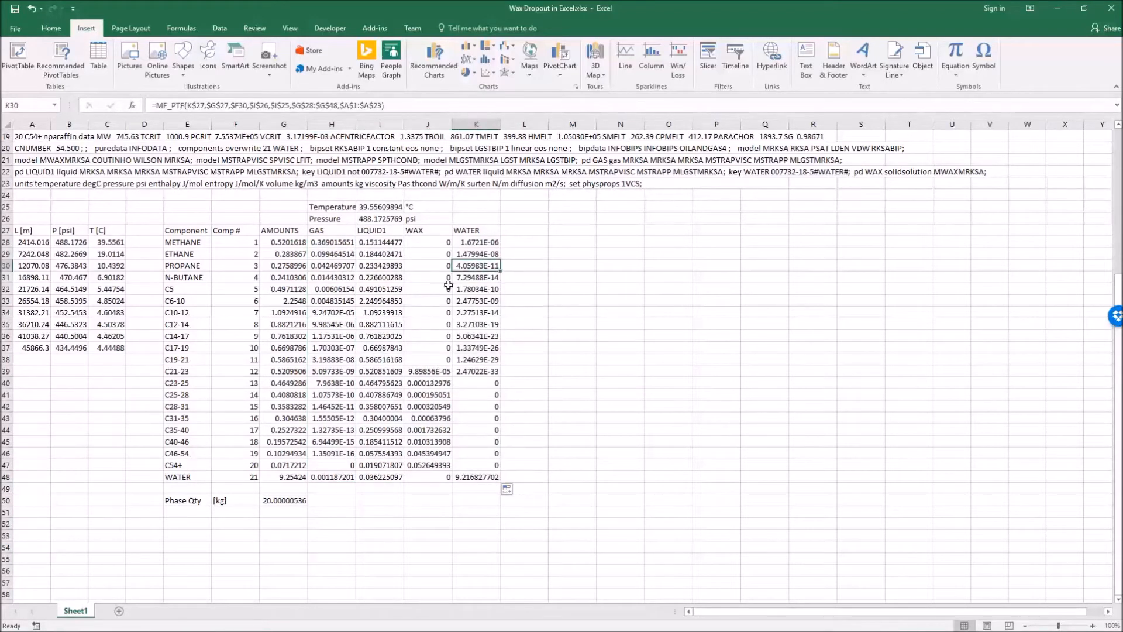
left_click(489, 252)
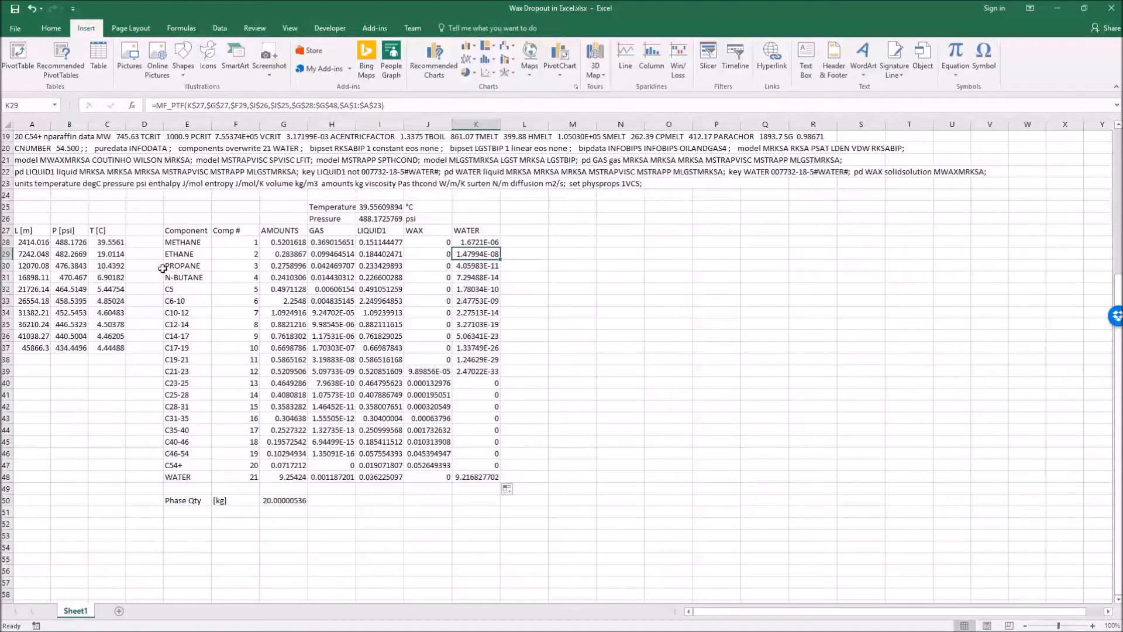
Step: Examine the component amounts in the WAX column and the cell references used by the C25-28 formula in J41
left_click_drag(436, 241, 427, 370)
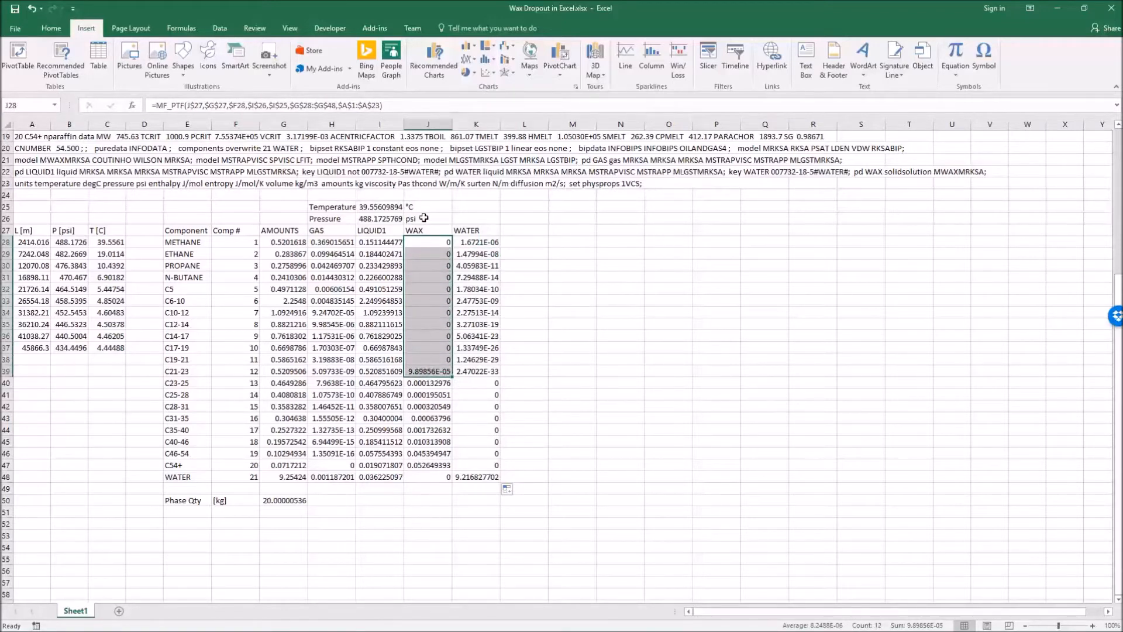
left_click(422, 428)
key("Up")
key("Up")
key("Up")
key("Up")
key("Up")
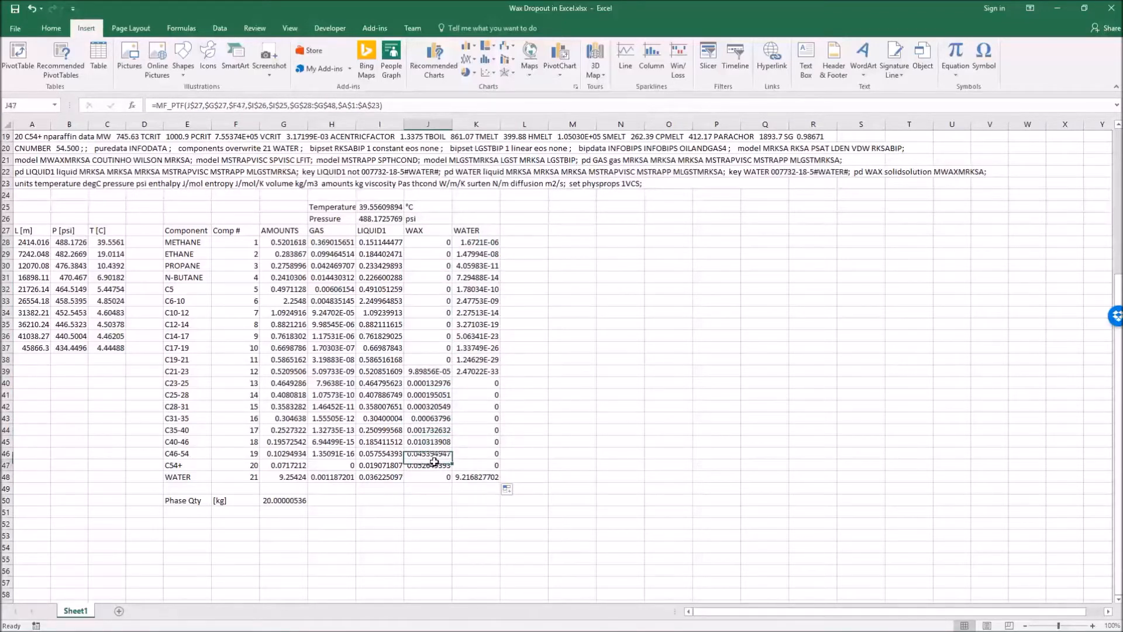
key("Down")
key("Down")
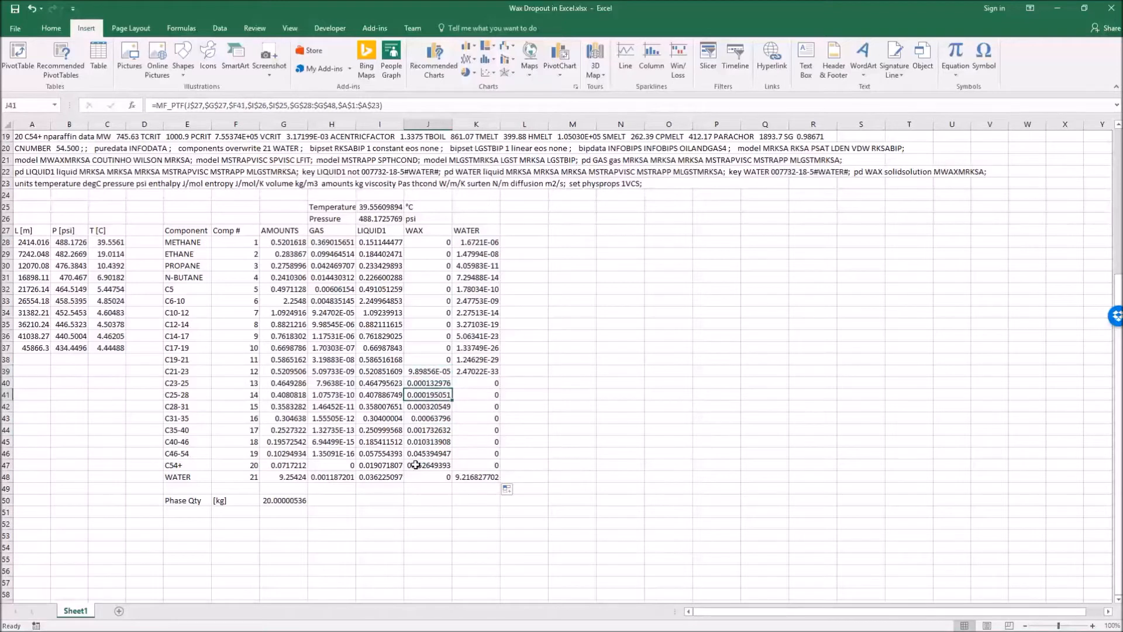
key("F2")
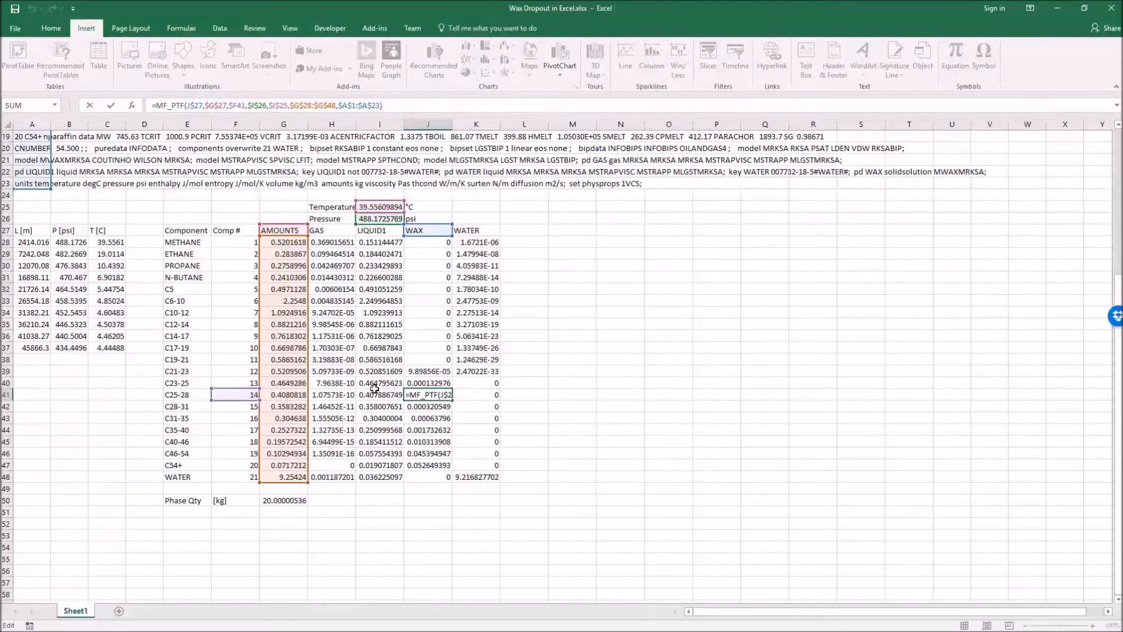
key("Return")
left_click(524, 360)
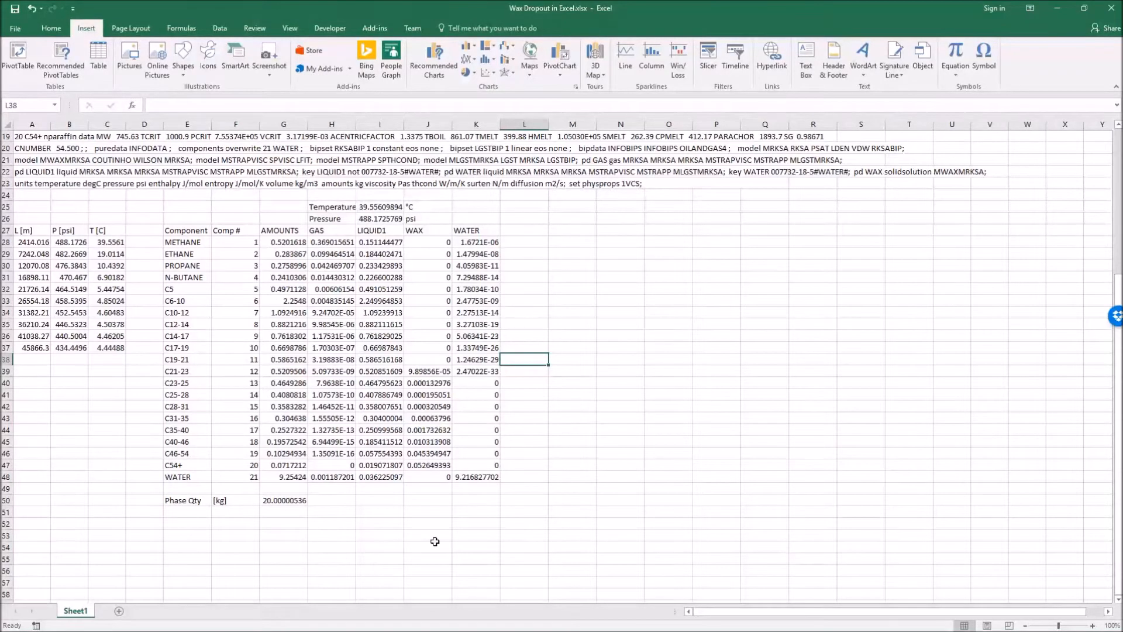
Step: Copy the Phase Qty sum from G50 across the GAS, LIQUID1, WAX and WATER columns to K50
left_click(402, 536)
left_click(291, 503)
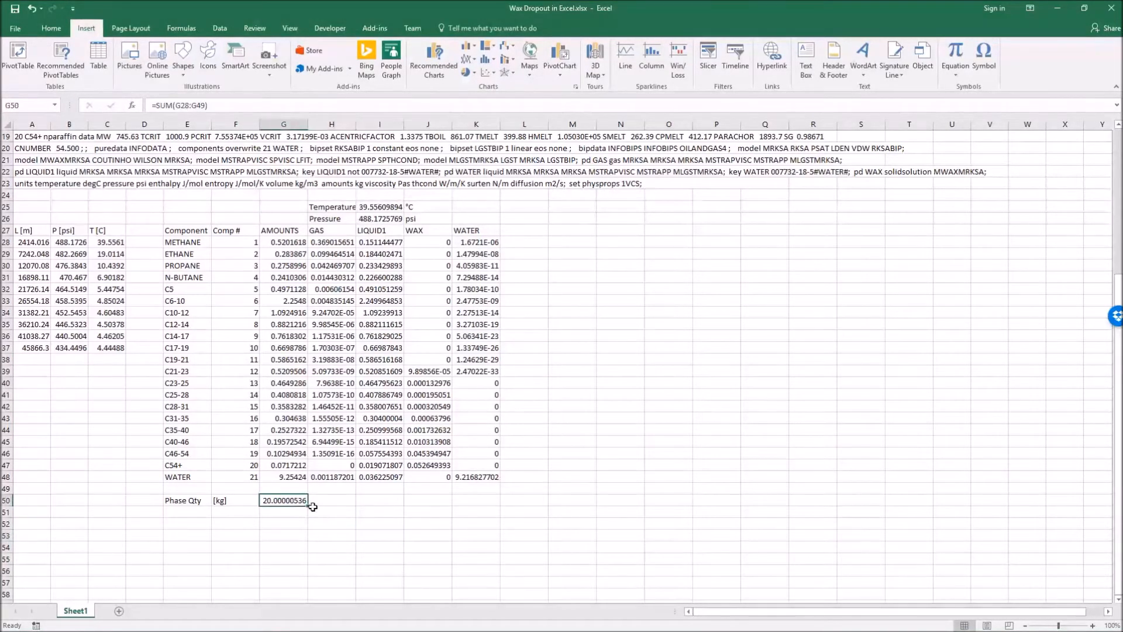
left_click_drag(309, 508, 503, 507)
left_click(380, 547)
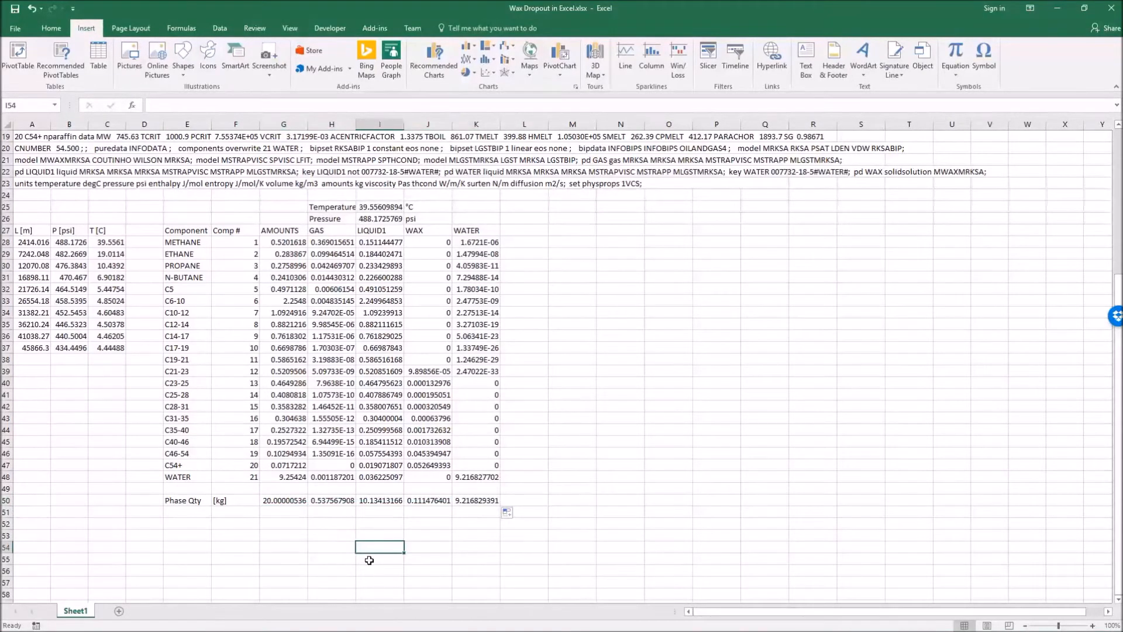
left_click(343, 555)
left_click_drag(289, 501, 298, 240)
left_click(381, 557)
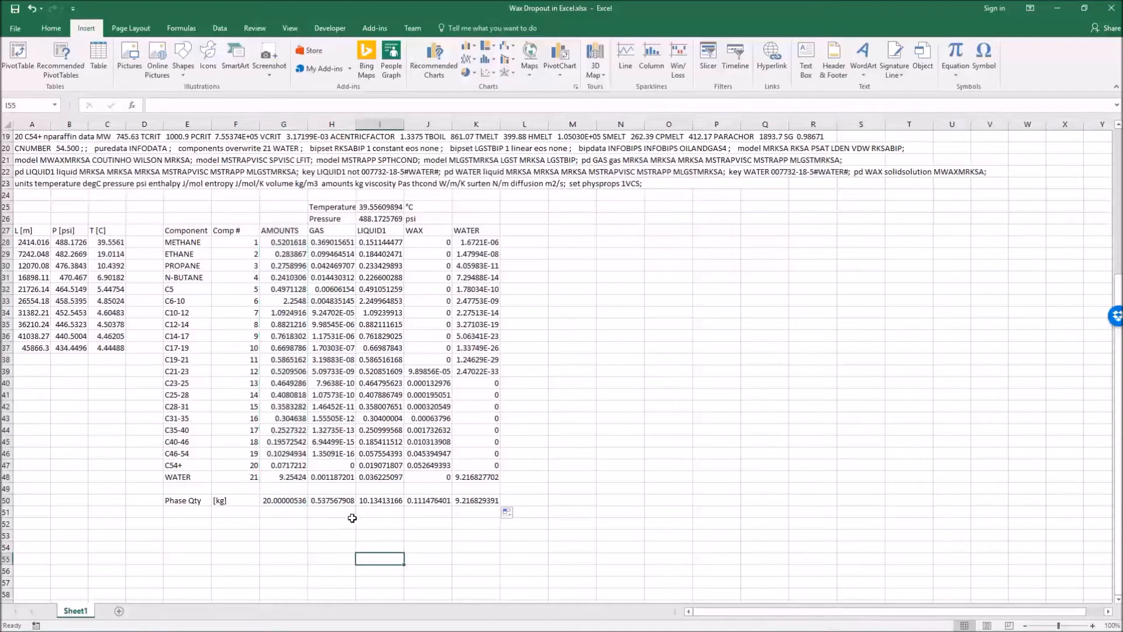
Step: Sum the four phase quantities H50:K50 in L50 and compare the result with the AMOUNTS total in G50
left_click_drag(336, 501, 525, 500)
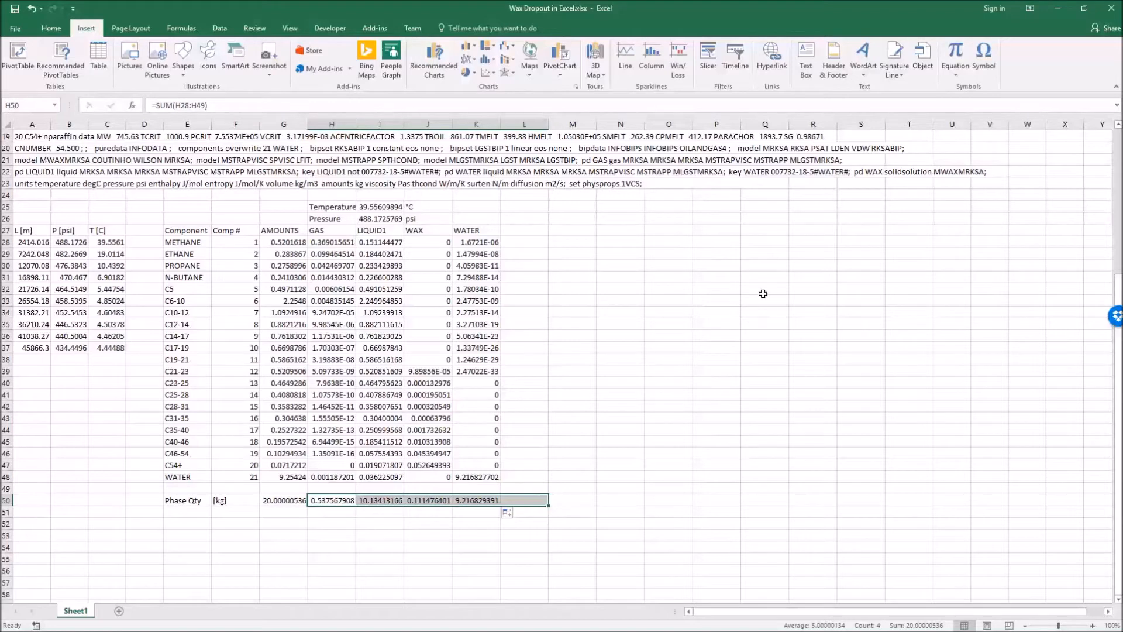
left_click(51, 28)
left_click(954, 45)
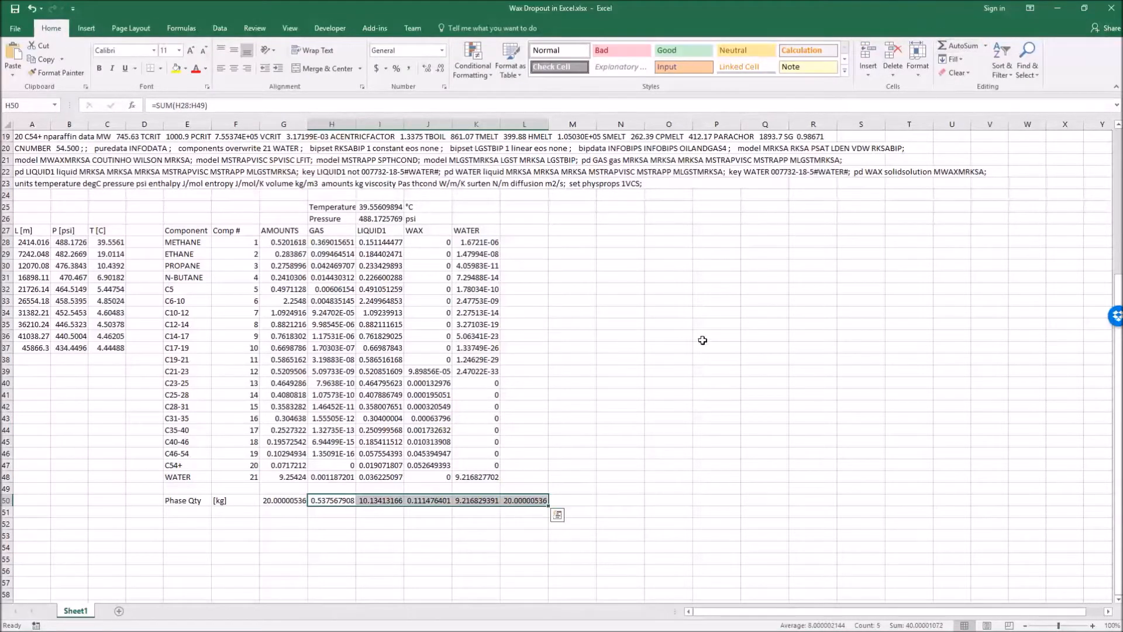
left_click(537, 498)
left_click(288, 501)
left_click(532, 501)
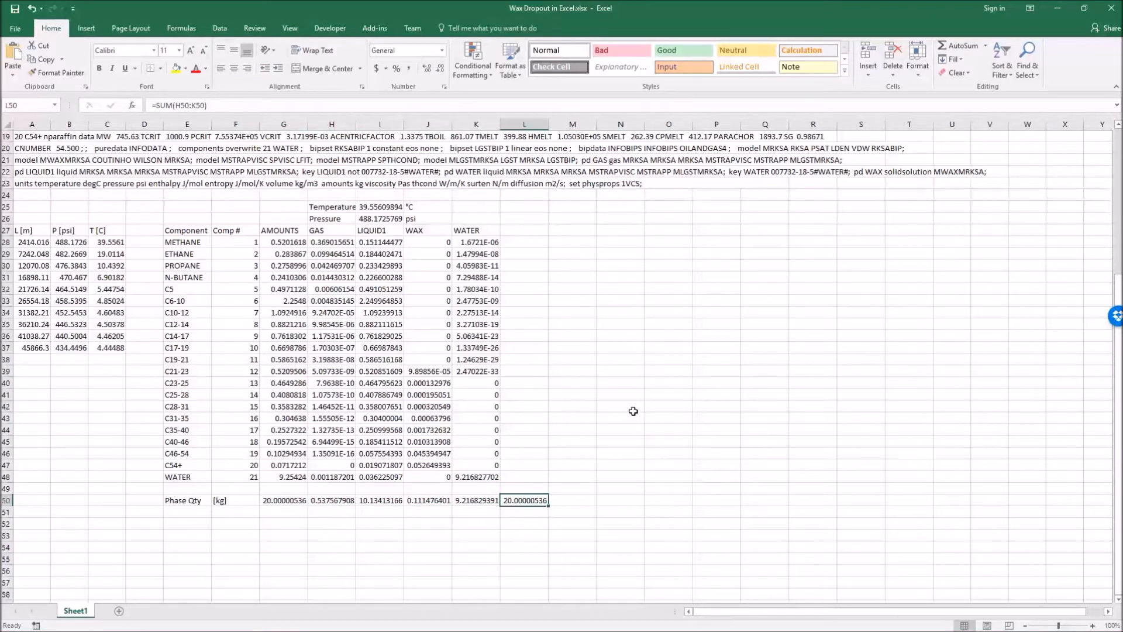
left_click(616, 398)
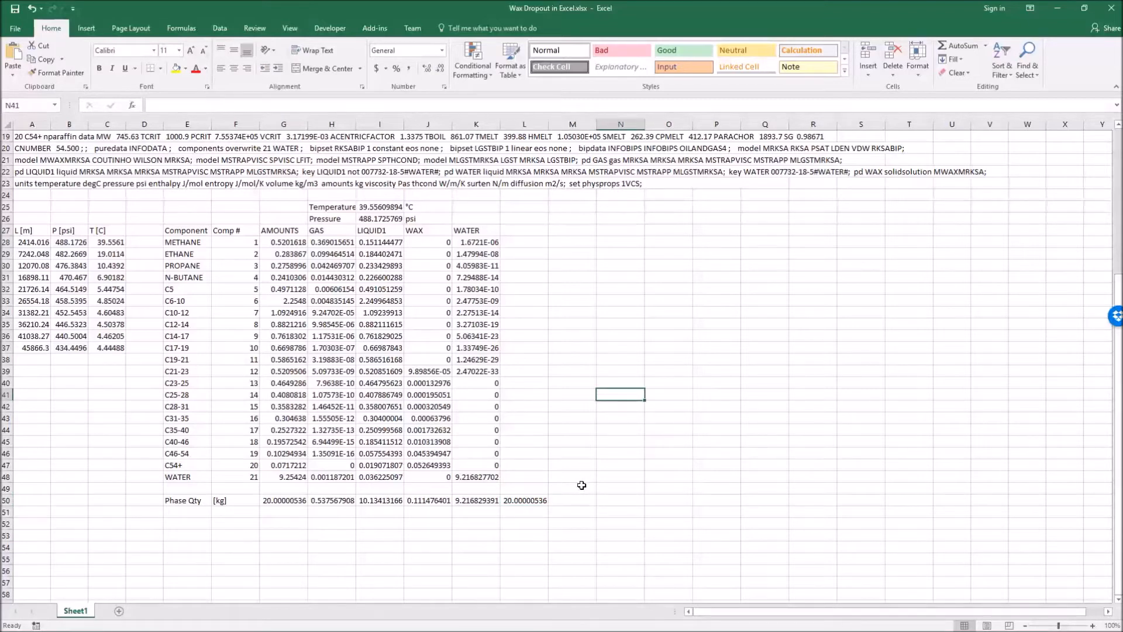
Step: Label a new block below the phase quantities with Properties in E52 and Density in E53
scroll(582, 485, "down", 2)
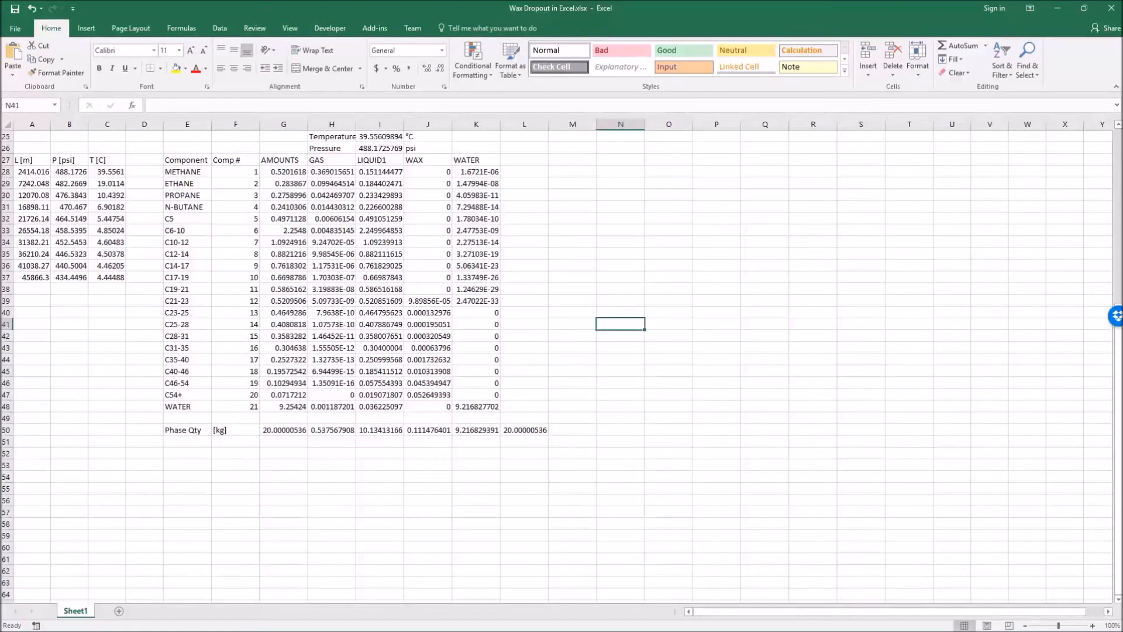
left_click(316, 513)
left_click(191, 454)
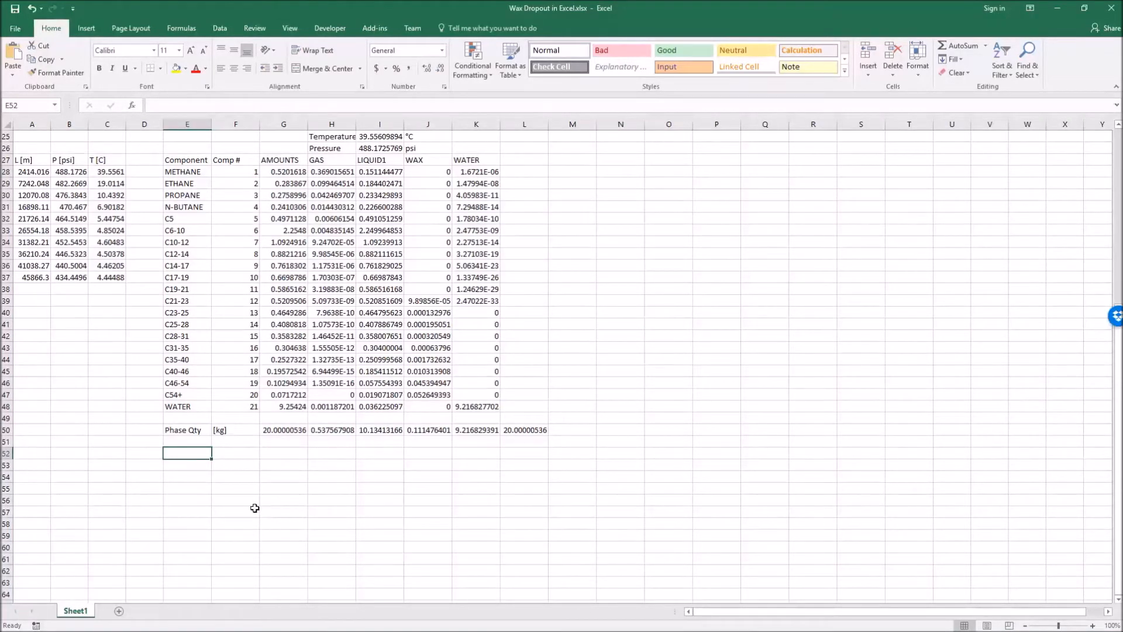
type("Properties")
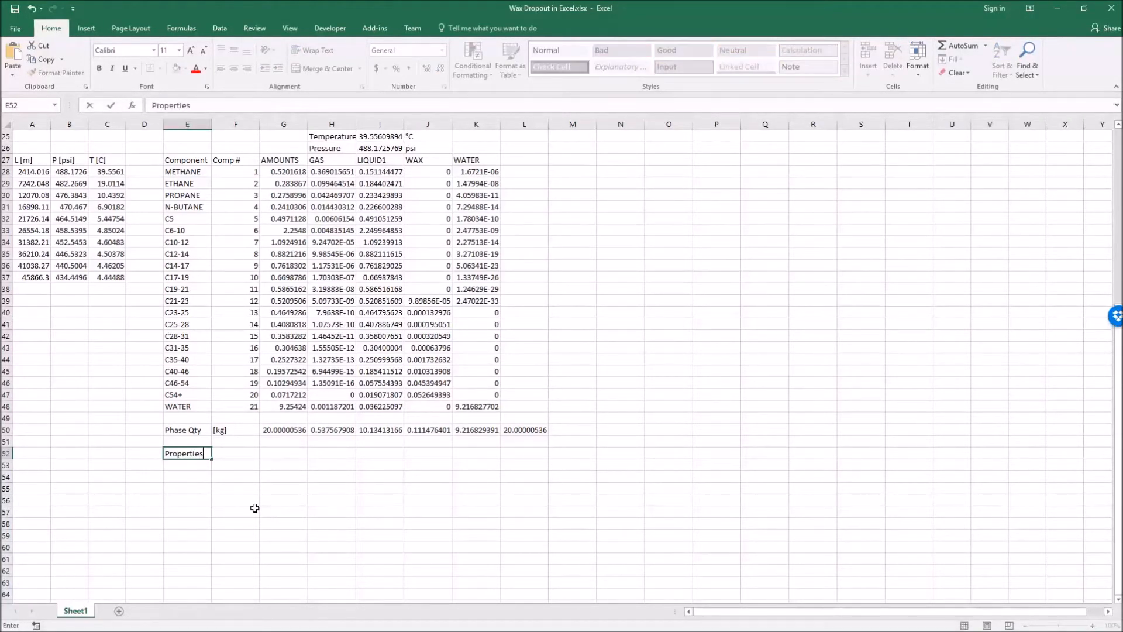
key("Tab")
key("Return")
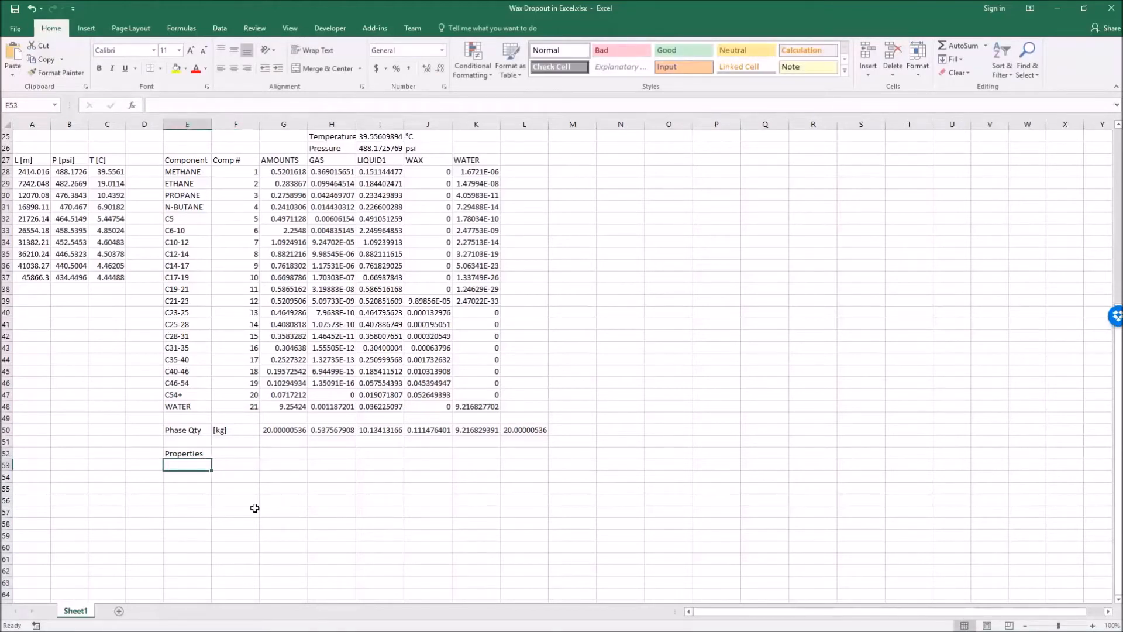
type("Density")
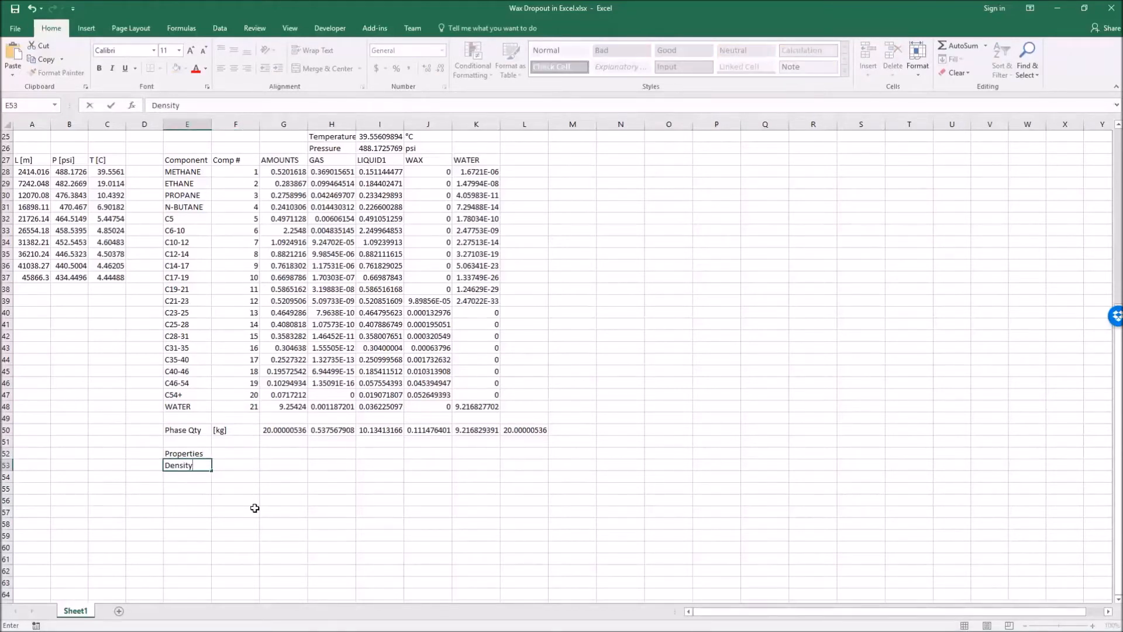
key("Tab")
Step: Add the phase headings OVERALL in F52 and WAX in G52 beside the Properties label
key("Up")
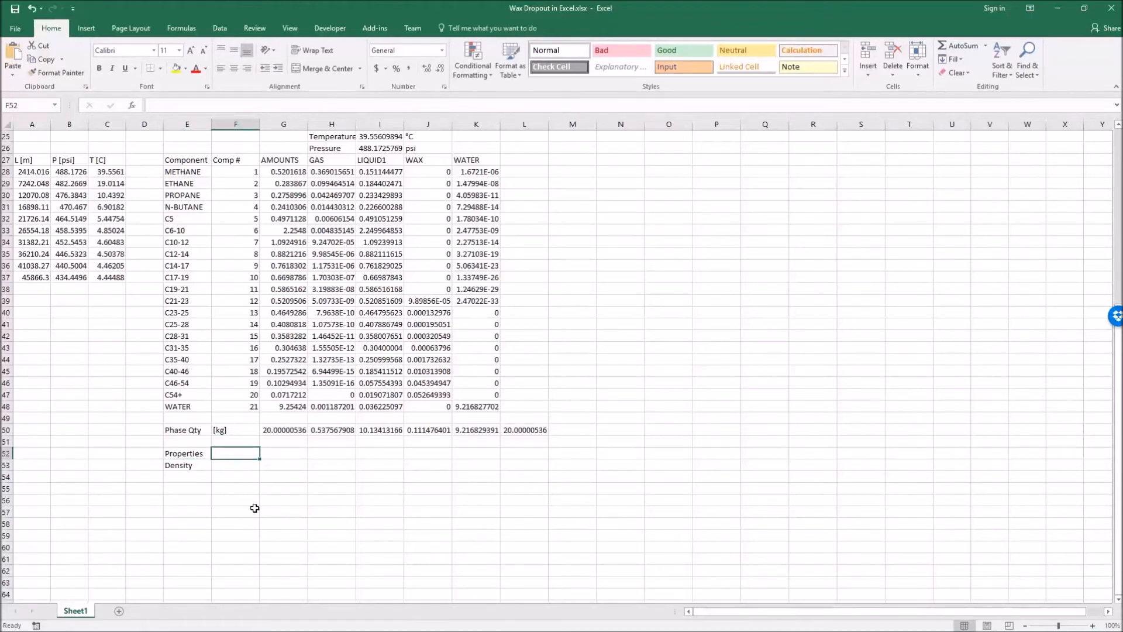
type("OV")
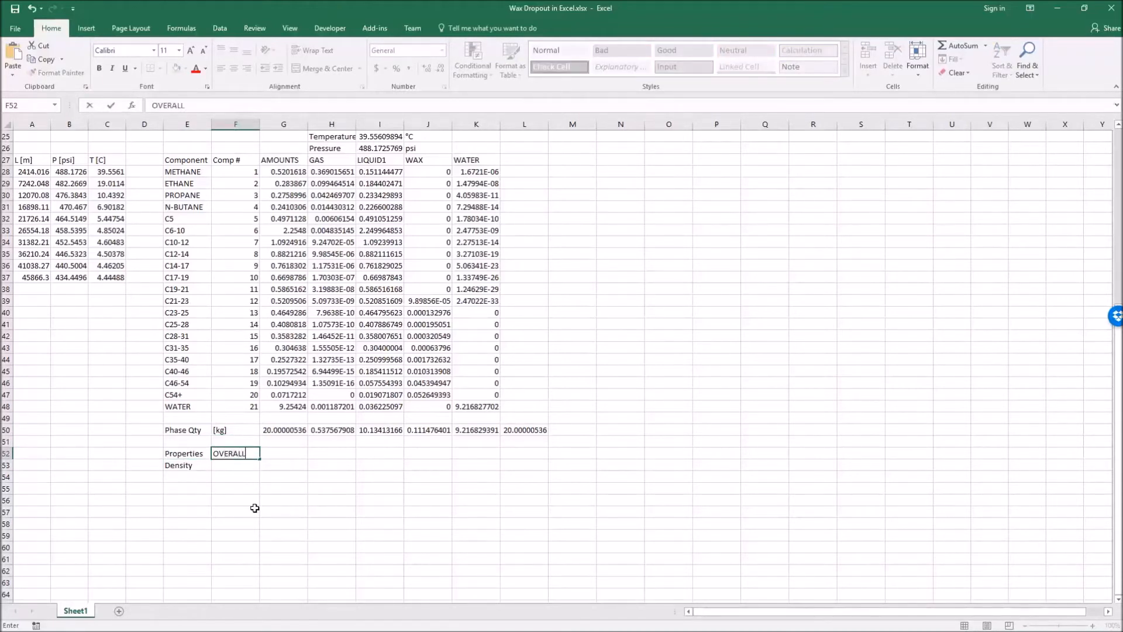
type("ERALL")
key("Tab")
type("WAX")
key("Up")
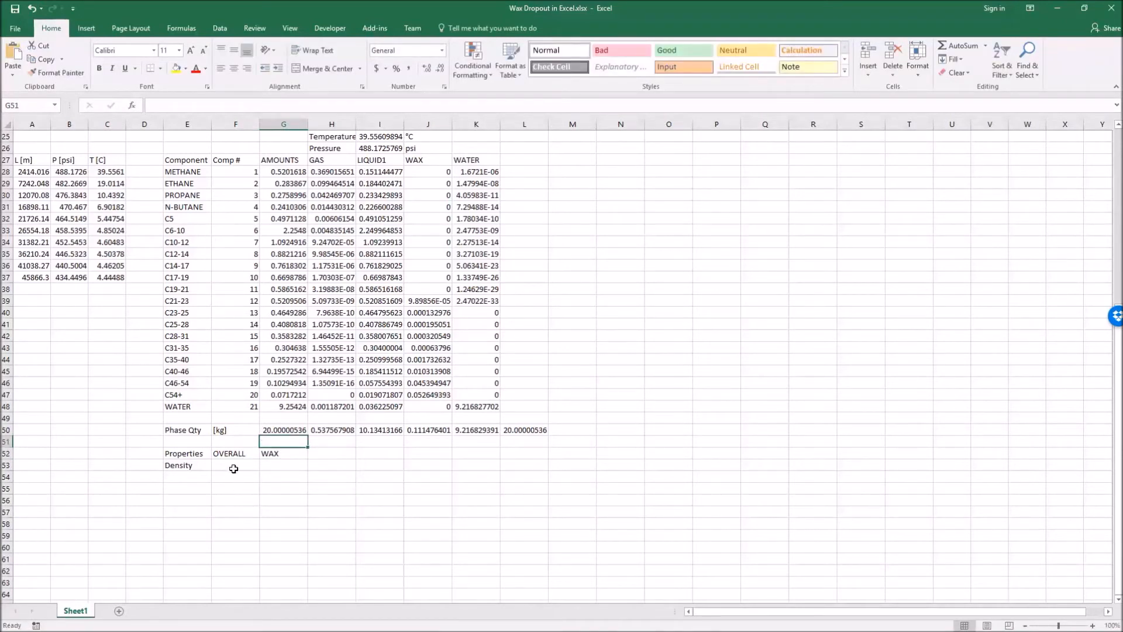
Step: Examine the component amounts and phase quantities that the OVERALL and WAX property headings refer to
left_click(236, 455)
scroll(260, 473, "up", 3)
scroll(260, 473, "down", 1)
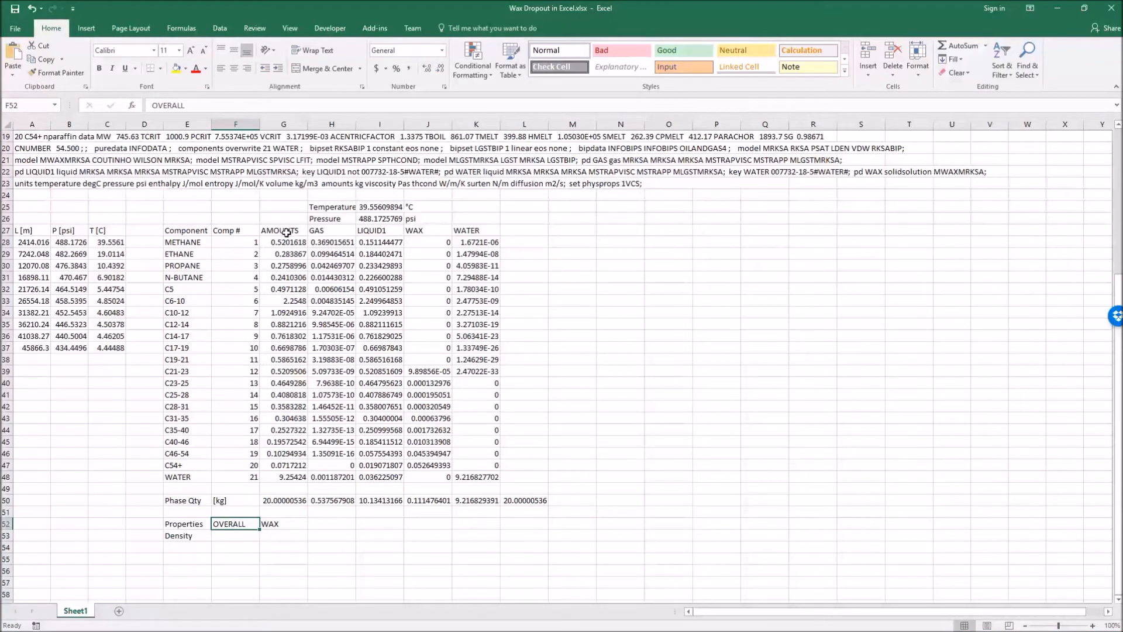
left_click(369, 505)
left_click(280, 526)
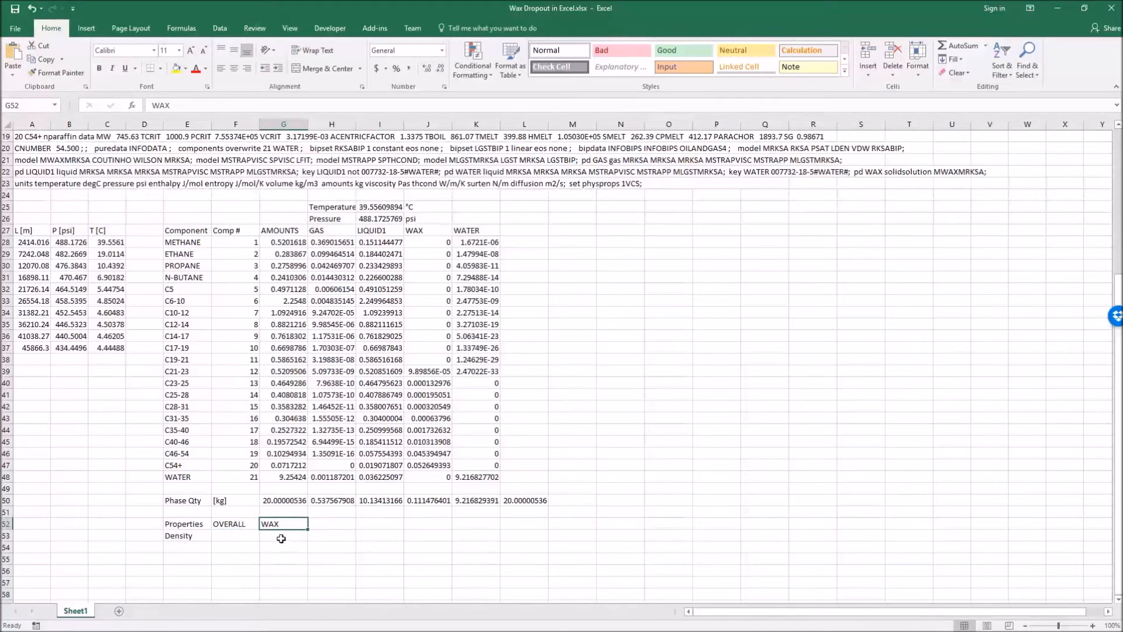
left_click_drag(432, 242, 439, 480)
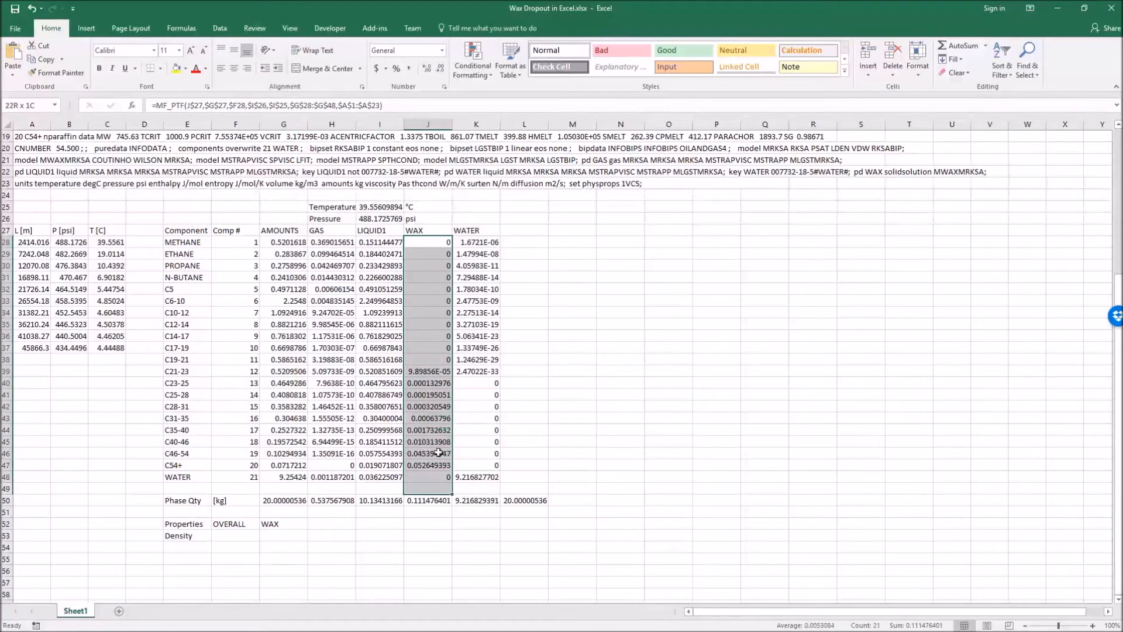
left_click(286, 454)
left_click(341, 497)
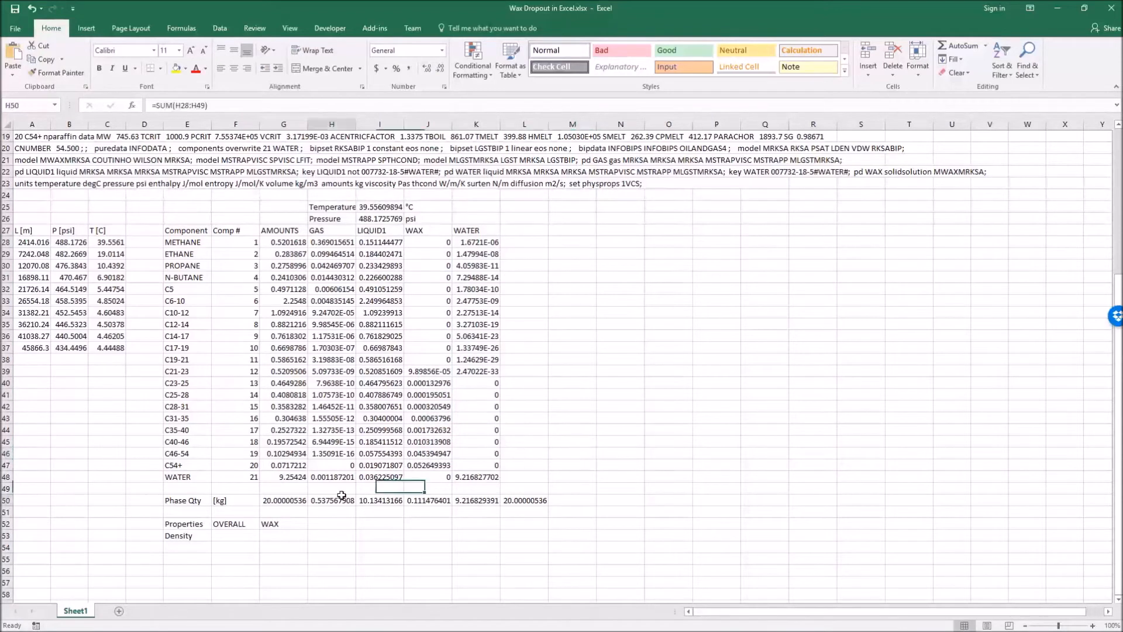
Step: Copy the MF_PTF formula text from the GAS methane cell H28 into the OVERALL density cell F53
left_click(237, 535)
double_click(331, 243)
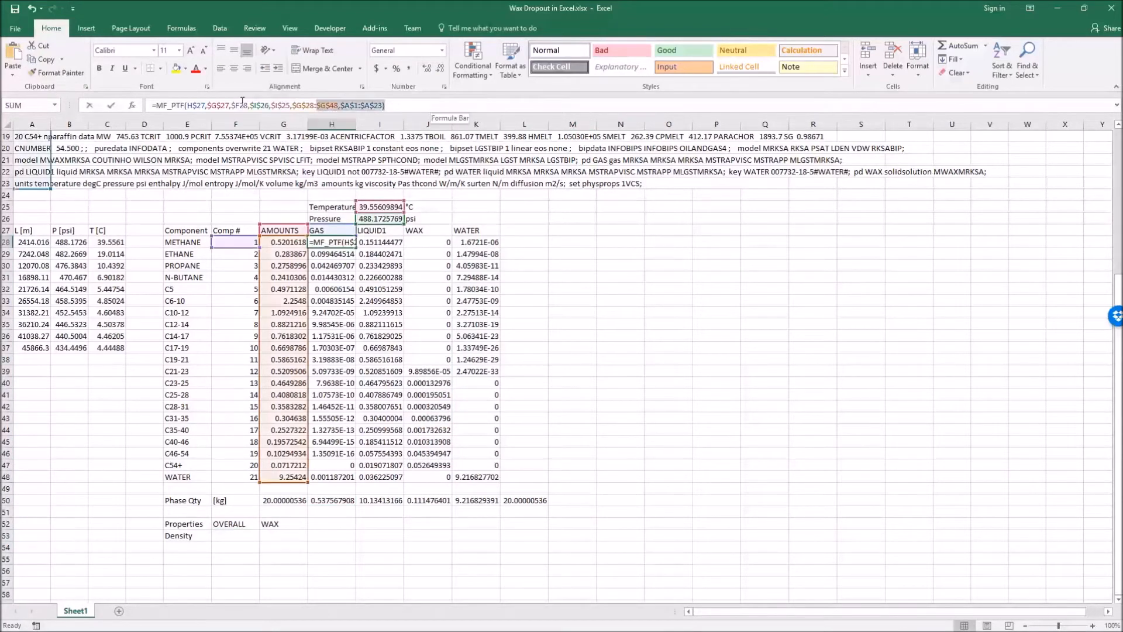
key("Escape")
key("ctrl+c")
left_click(237, 537)
key("ctrl+v")
Step: Repoint the F53 formula's phase argument to the OVERALL heading F$52 and its property argument to the Density label $E$53
left_click(190, 106)
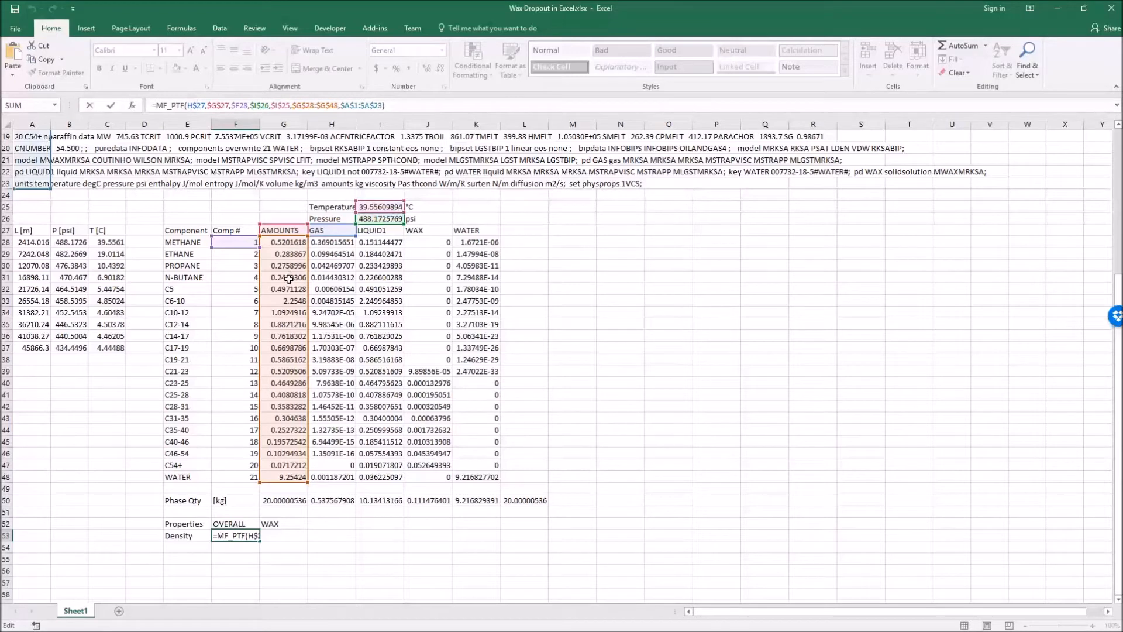
left_click_drag(343, 238, 245, 530)
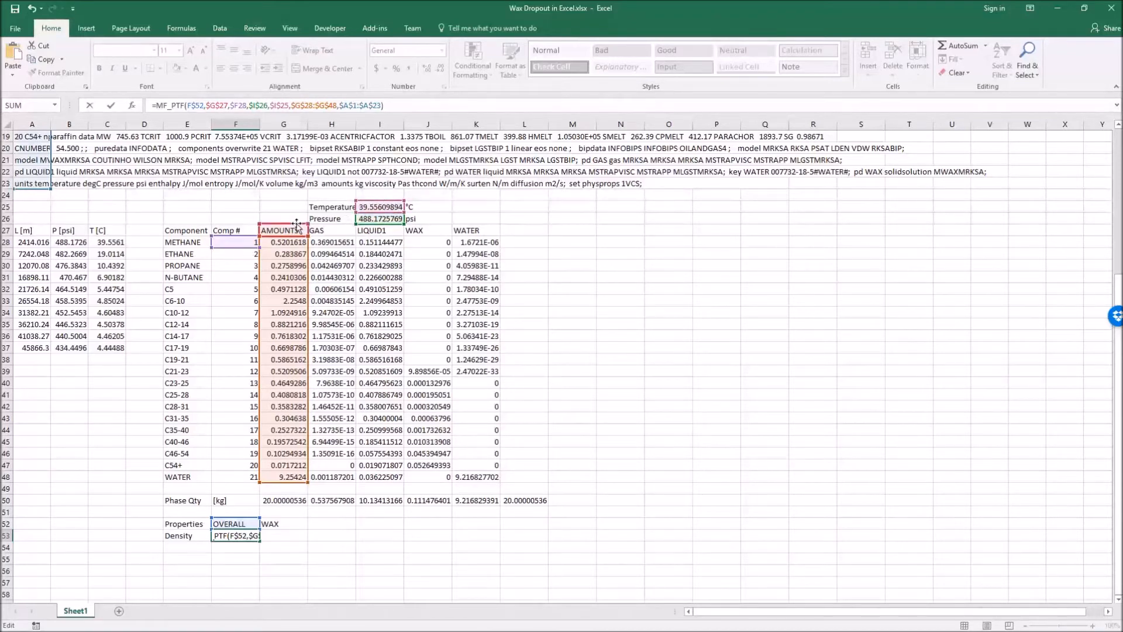
left_click_drag(297, 228, 202, 534)
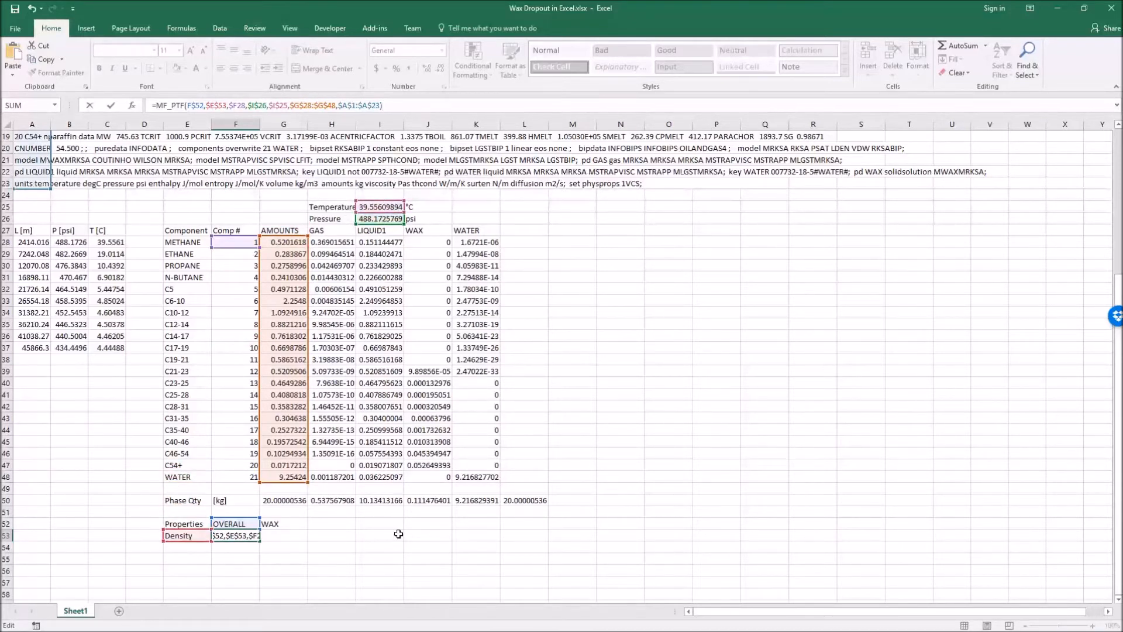
key("Return")
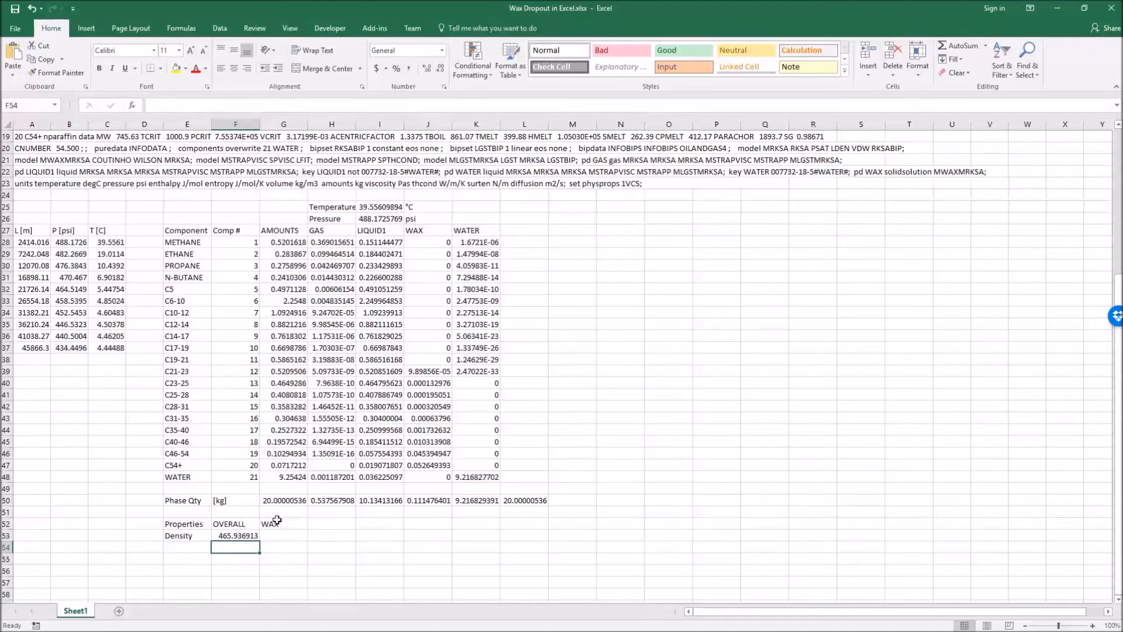
Step: Copy the density formula from F53 to the WAX cell G53 and check its cell references
left_click(252, 536)
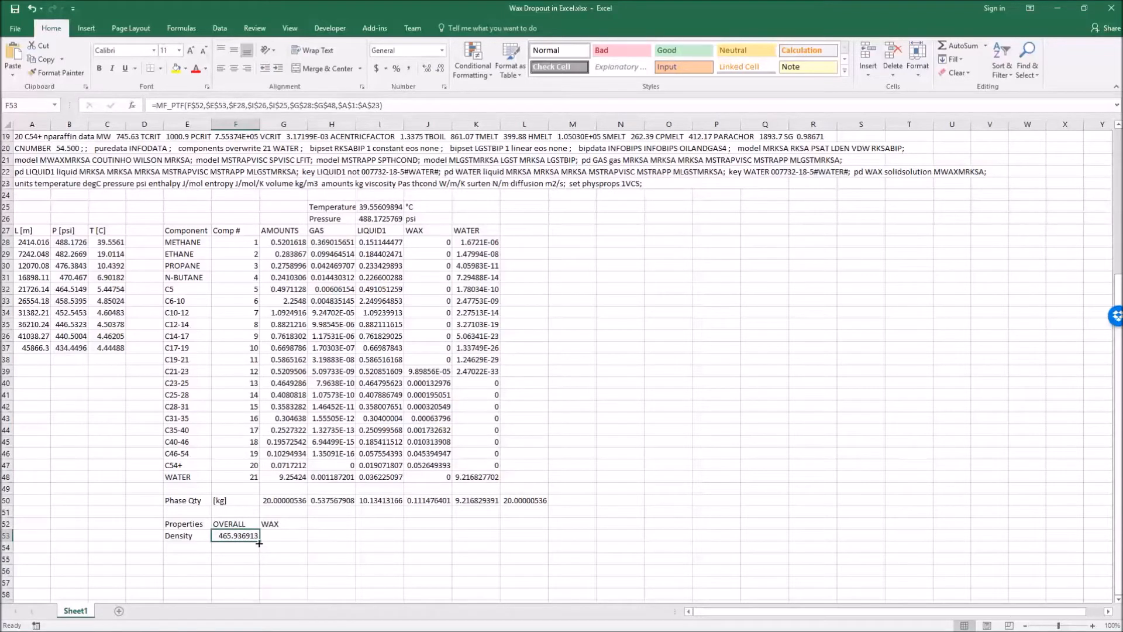
left_click_drag(260, 542, 287, 543)
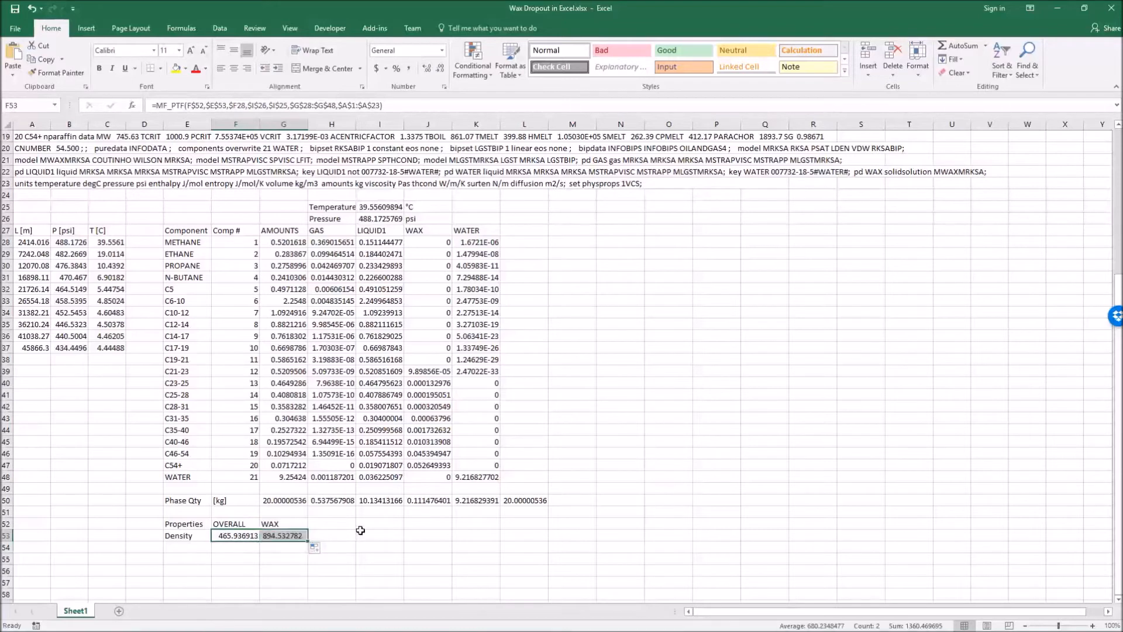
left_click(358, 535)
left_click(286, 537)
double_click(289, 537)
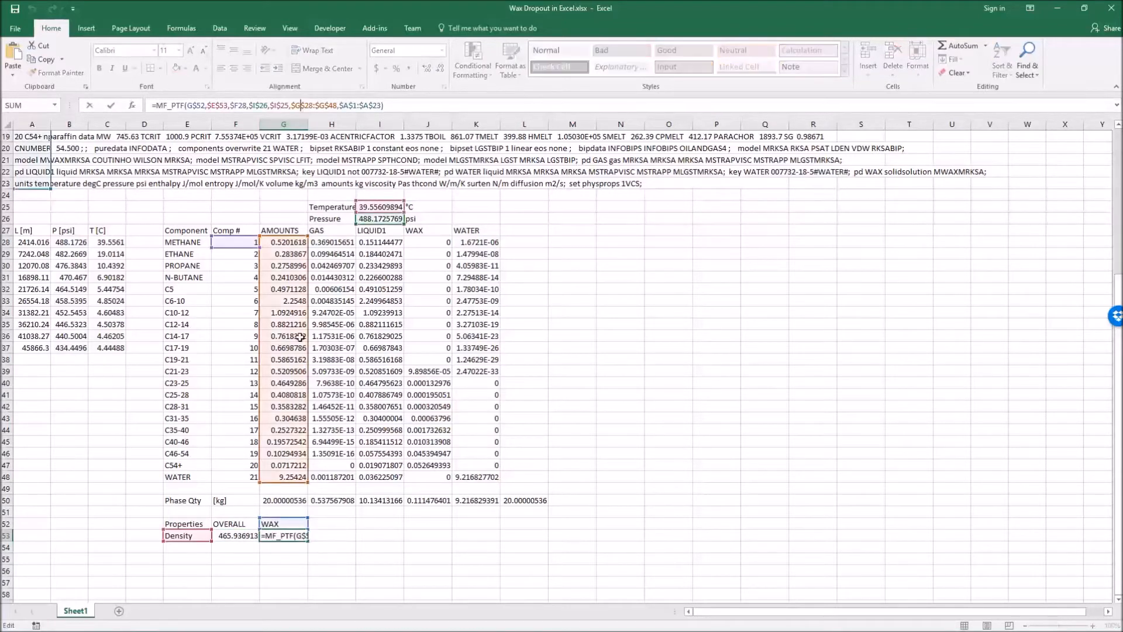
left_click(410, 535)
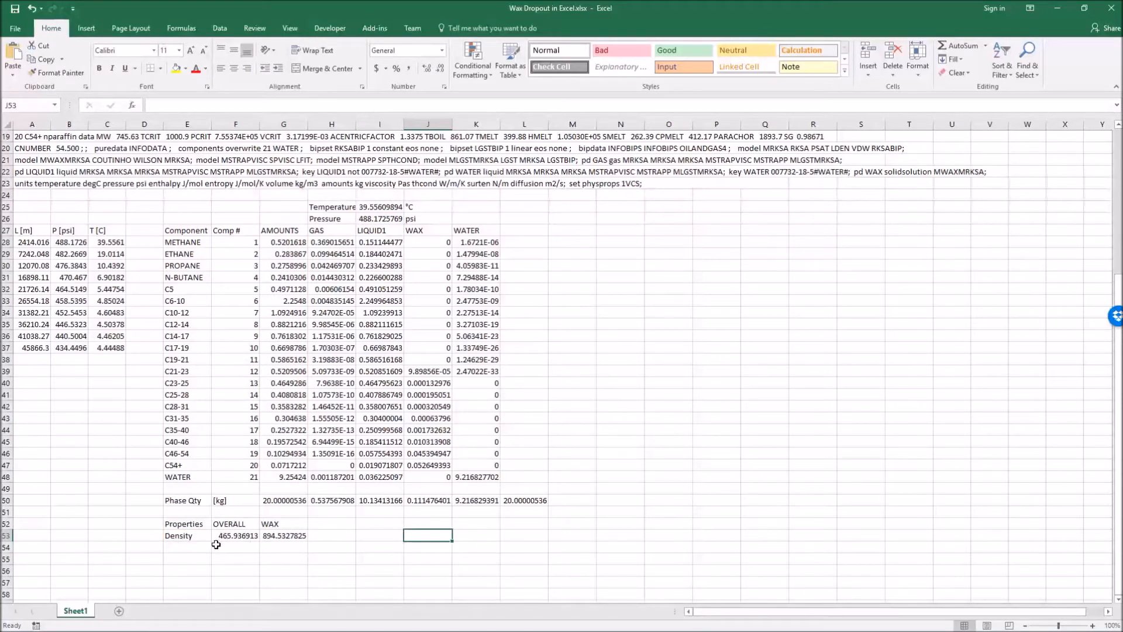
Step: Review the calculated component amounts of all four phases in H28:K48
left_click(350, 326)
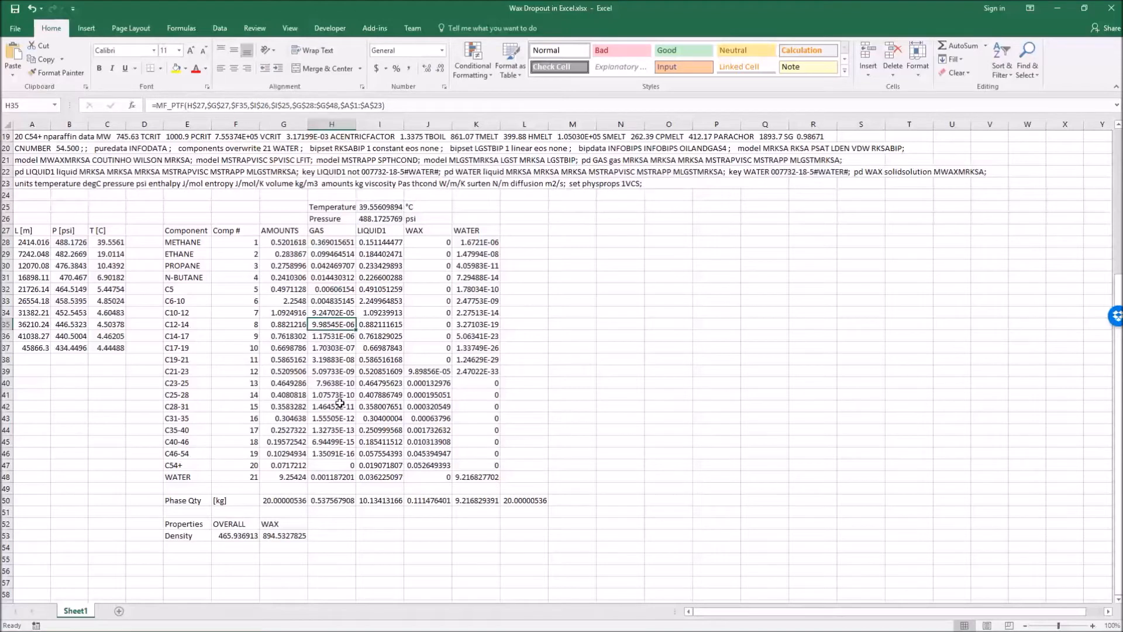
left_click_drag(319, 242, 492, 475)
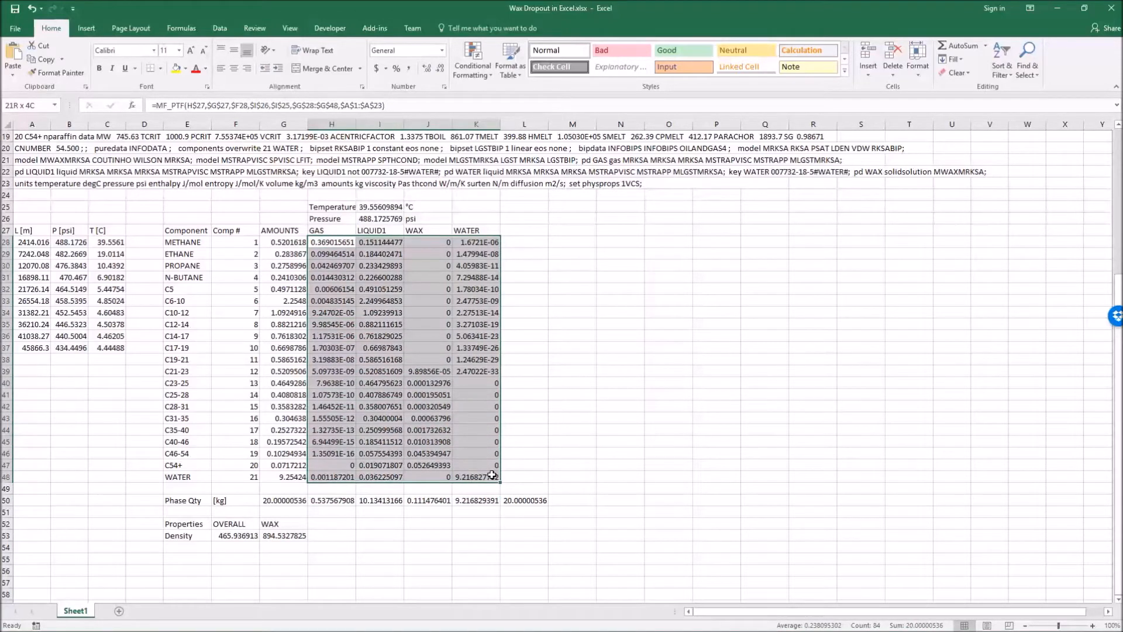
left_click(399, 545)
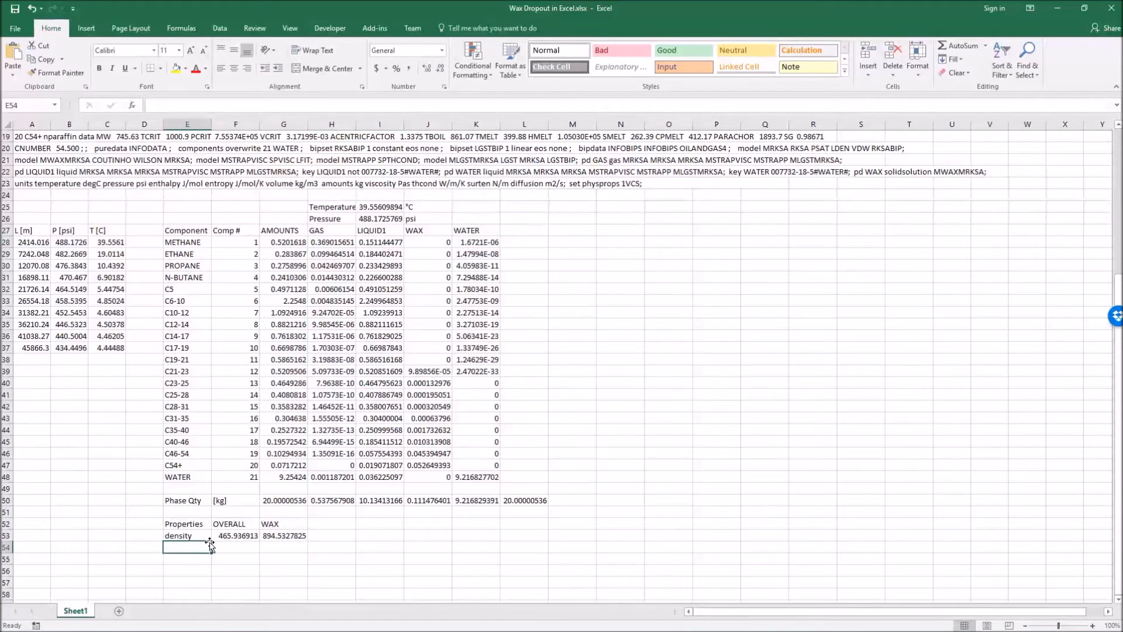
Step: Try enthalpy and entropy as the property name in E53, and restore the density label
key("Up")
type("enthalpy")
key("Return")
key("Up")
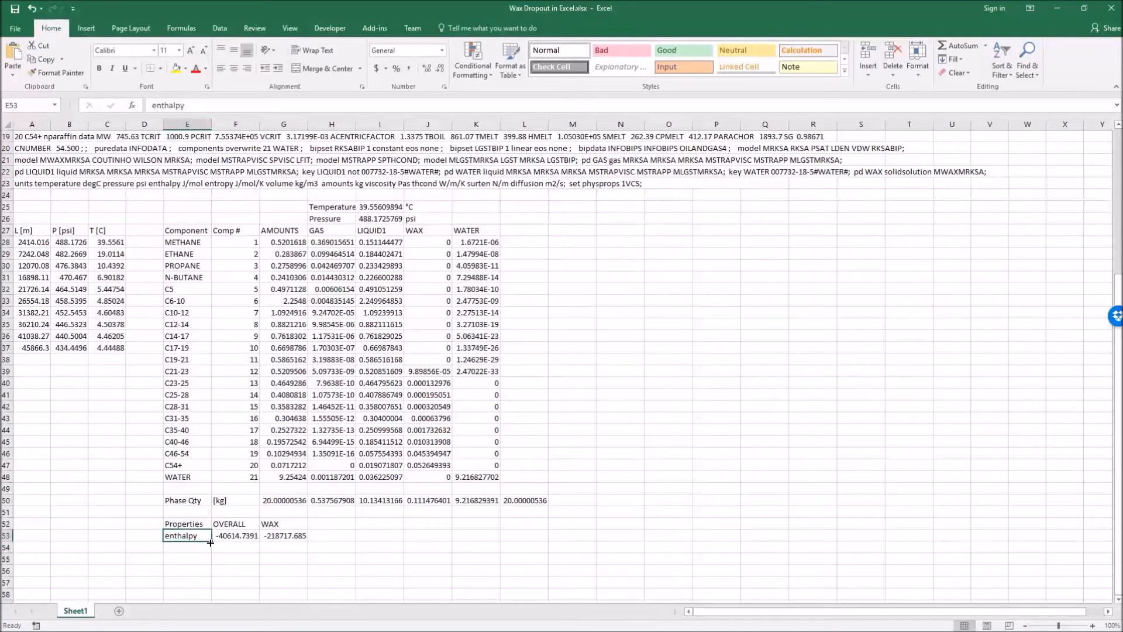
type("entropy")
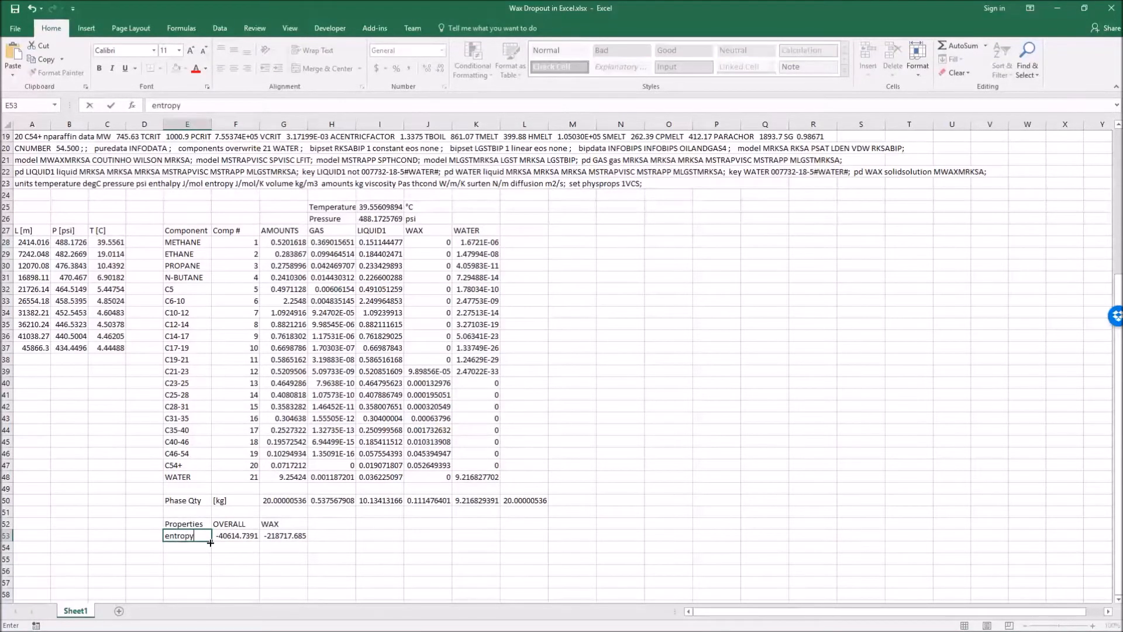
key("Return")
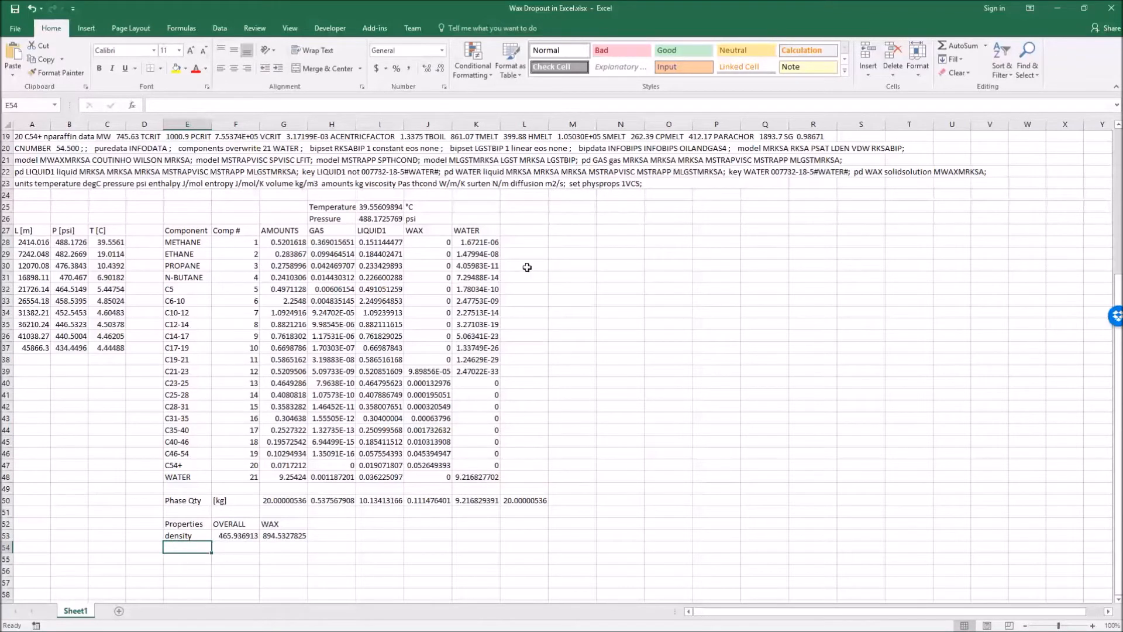
Step: Review the WAX amounts in J28:J50 and the first length, pressure and temperature point in A28:C28
left_click_drag(423, 242, 431, 500)
left_click(433, 554)
left_click_drag(38, 240, 108, 243)
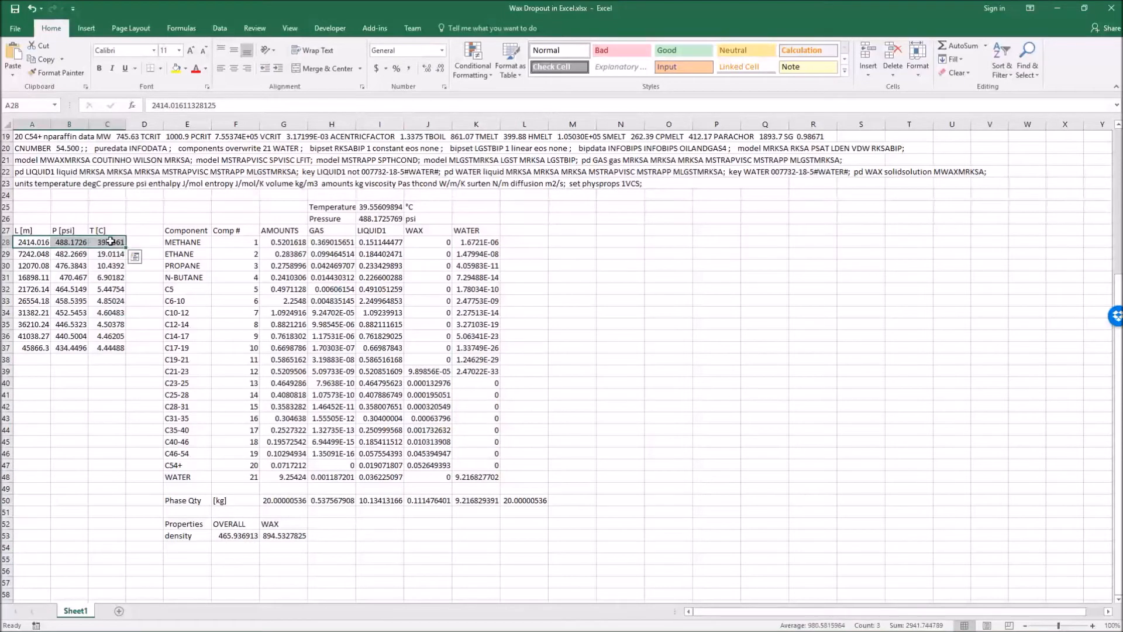
left_click(73, 461)
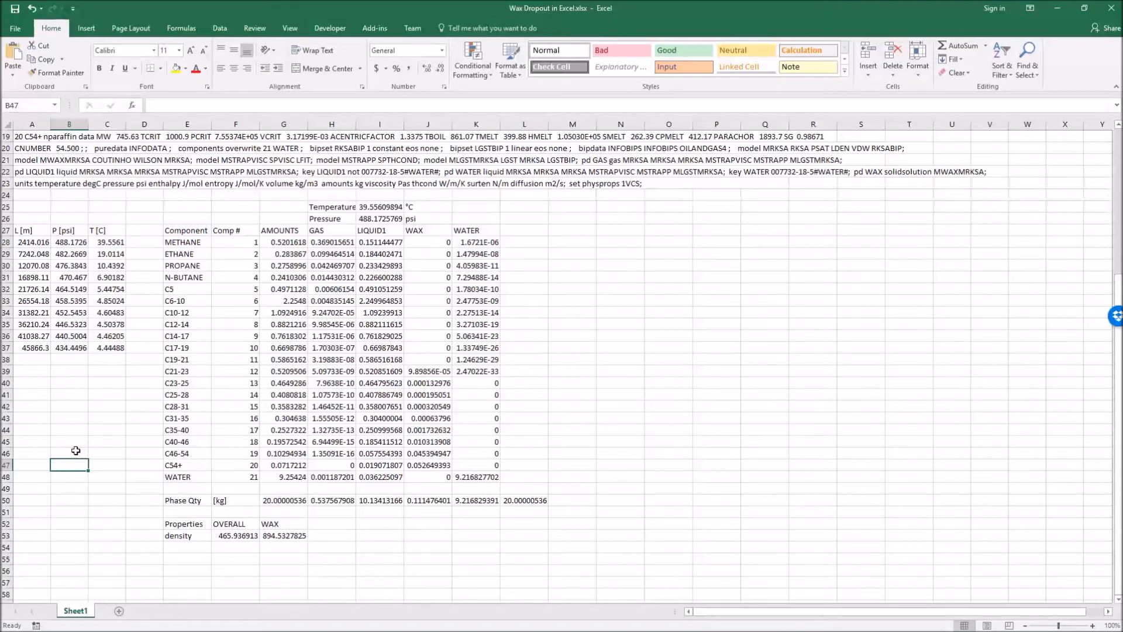
Step: Head a new table in N27:Q27 with z [wt. amt], CV1, CV2 and CV3
left_click(727, 276)
left_click(637, 230)
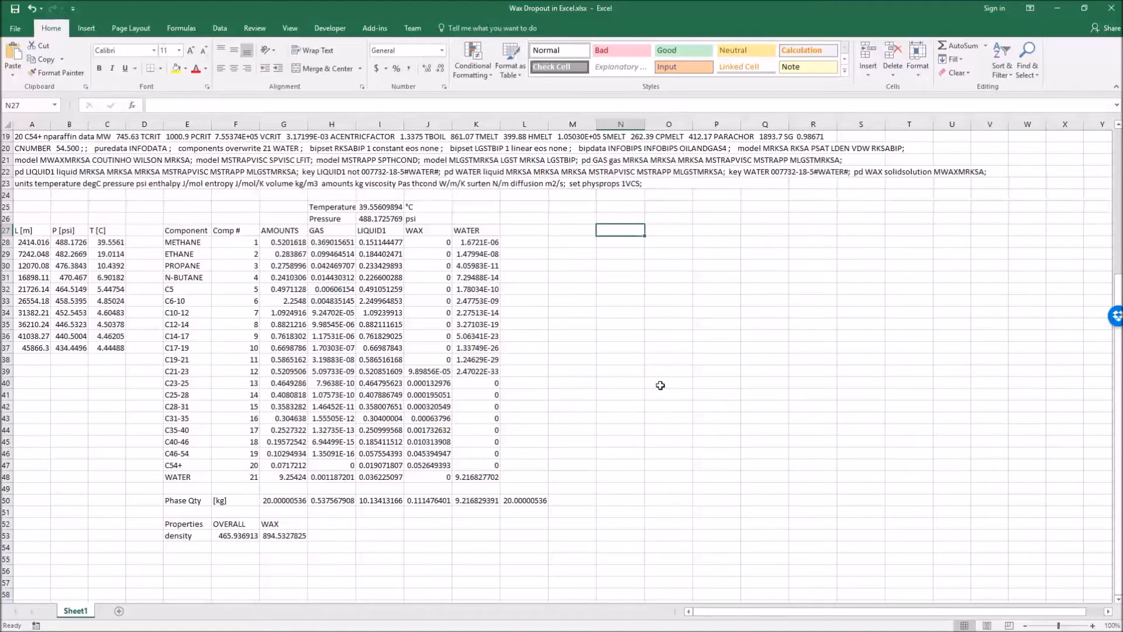
key("BackSpace")
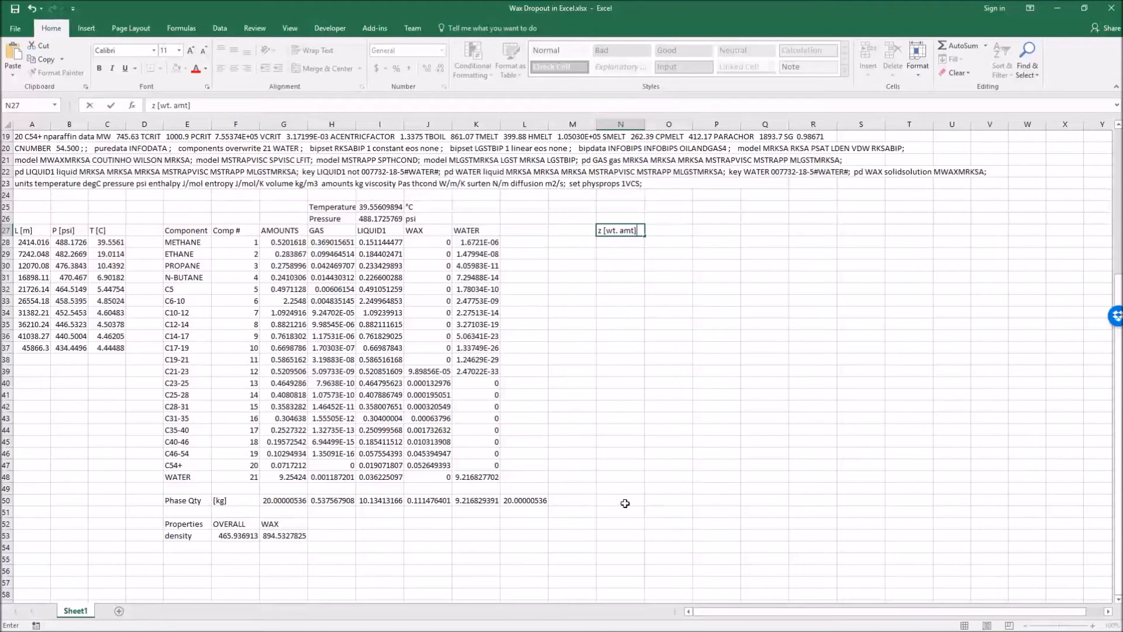
key("Tab")
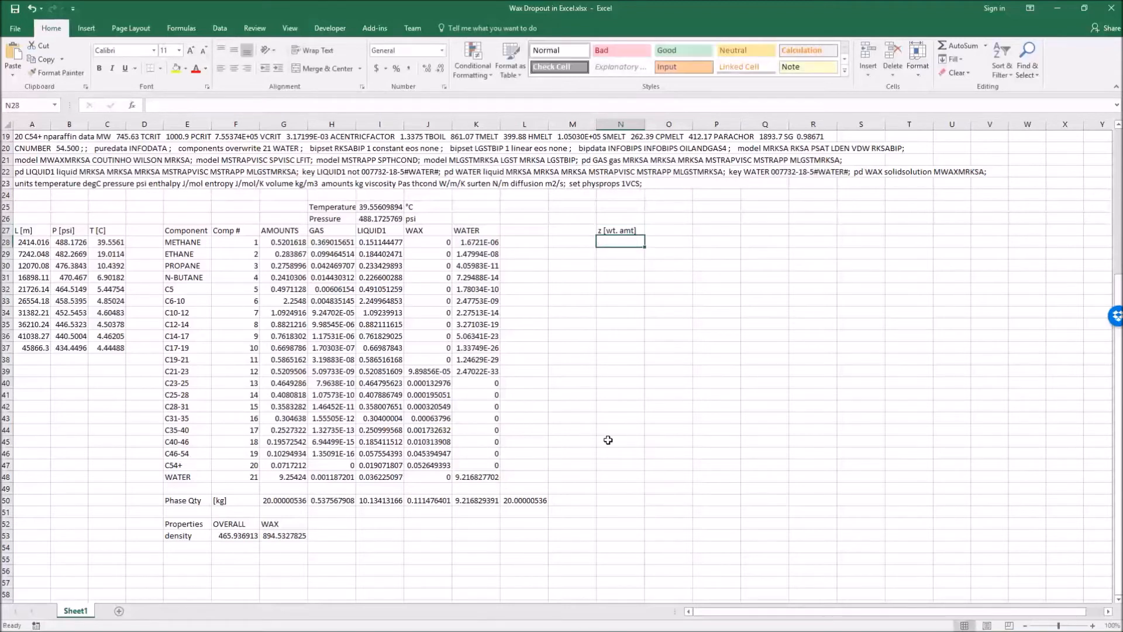
type("C")
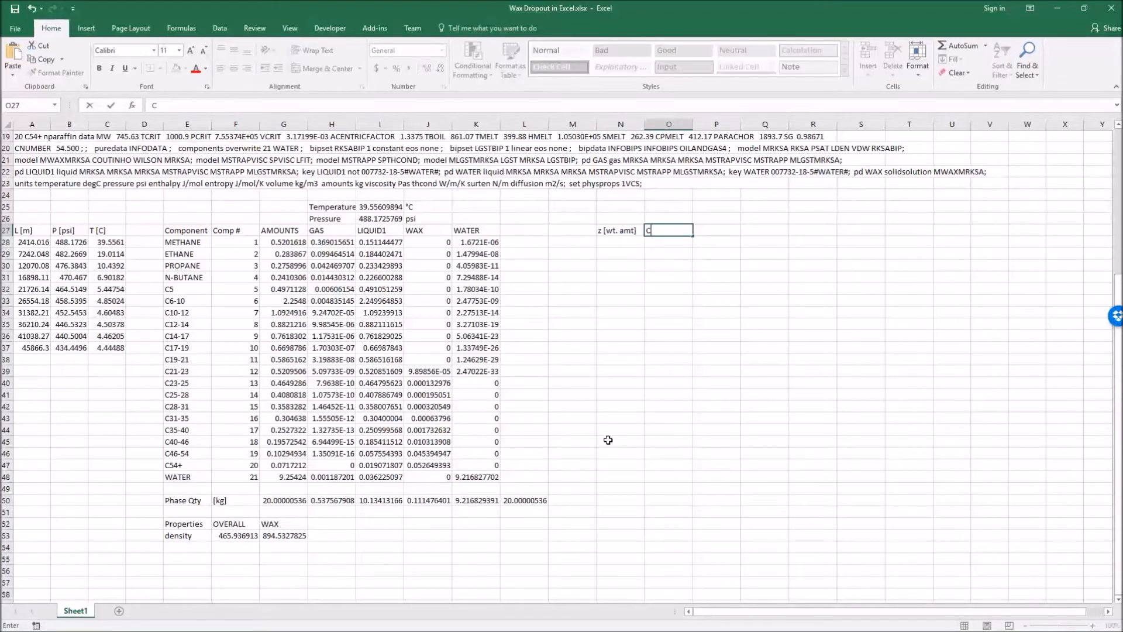
type("V1")
key("Tab")
type("CV2")
key("Tab")
type("CV3")
key("Return")
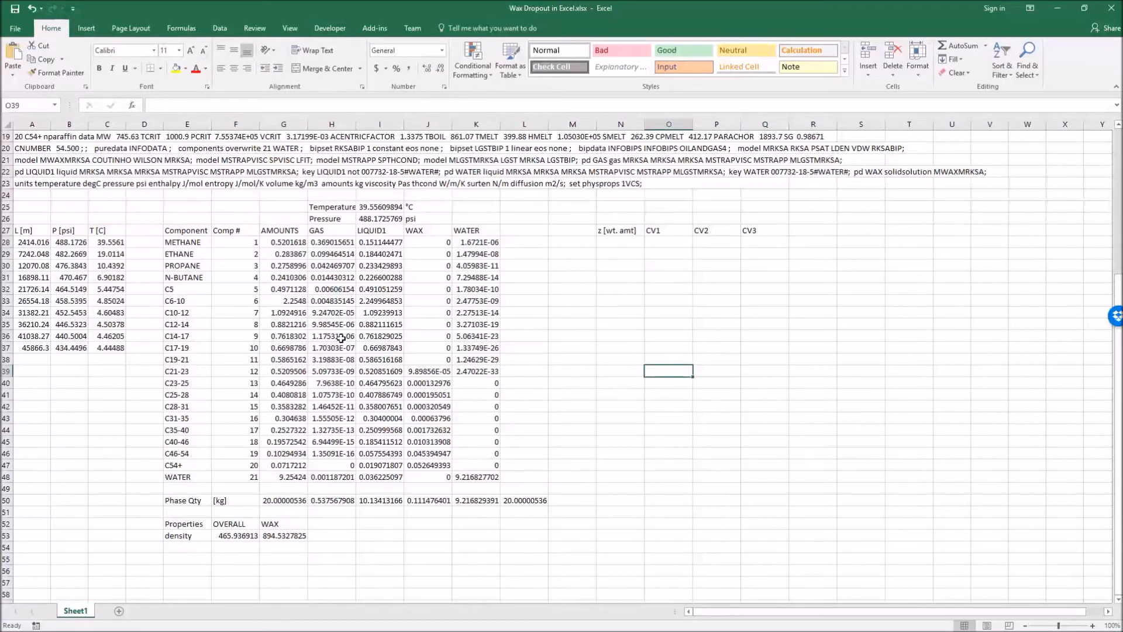
Step: Copy the component AMOUNTS in G28:G48 as values into the z [wt. amt] column, N28:N48
left_click(299, 243)
left_click_drag(299, 243, 293, 477)
key("ctrl+c")
left_click(669, 360)
right_click(638, 244)
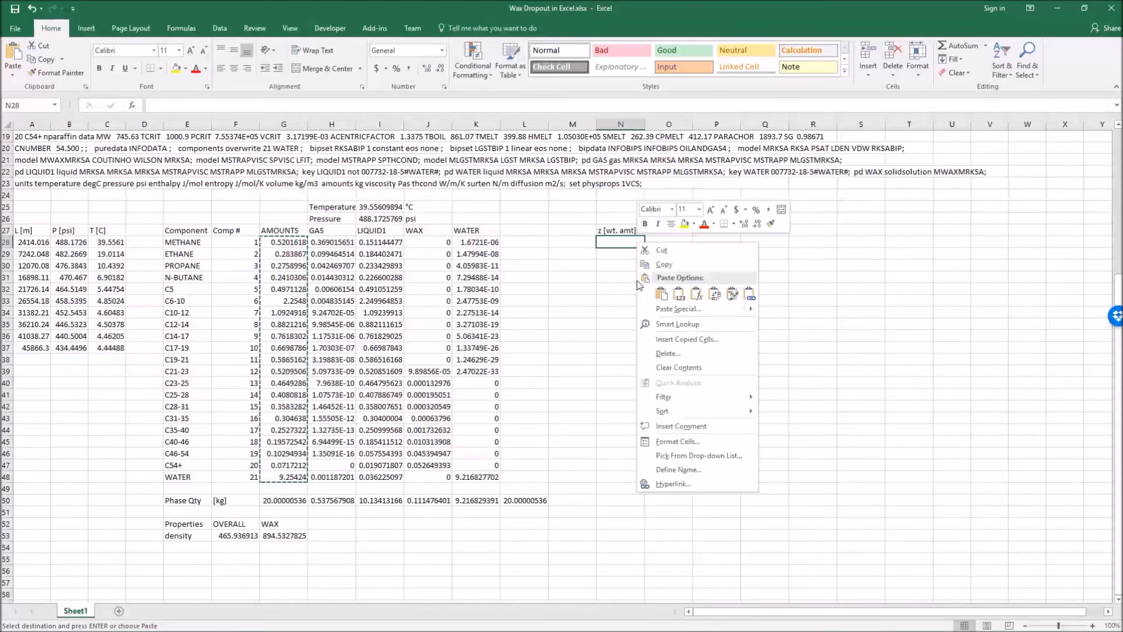
left_click(677, 295)
left_click(526, 336)
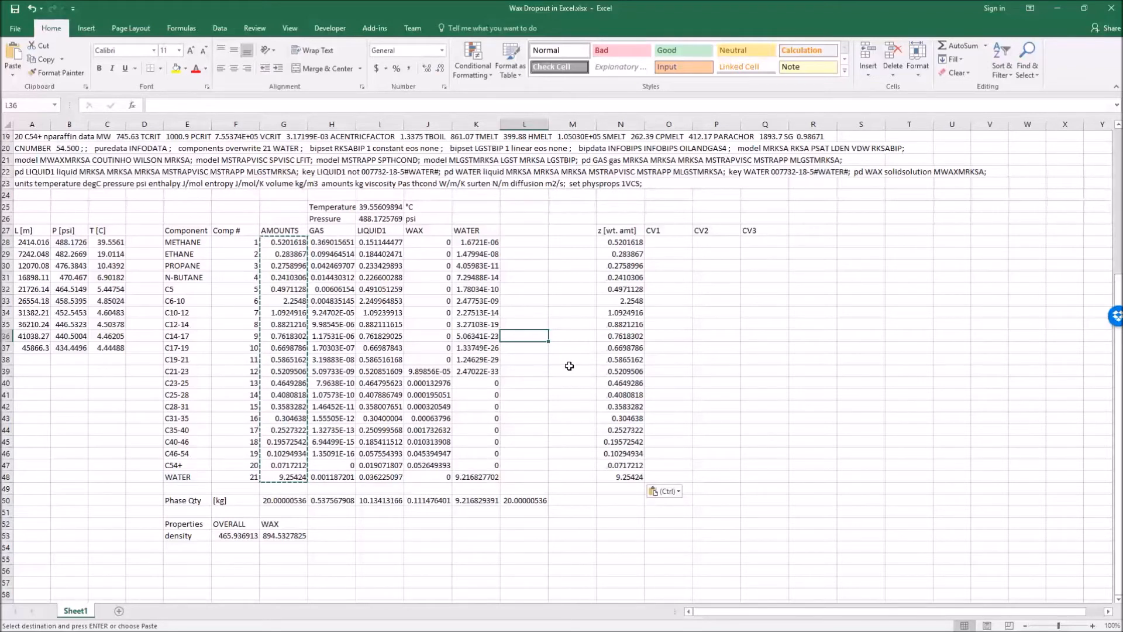
mouse_move(35, 230)
left_mouse_down()
mouse_move(120, 240)
mouse_move(35, 241)
left_mouse_up()
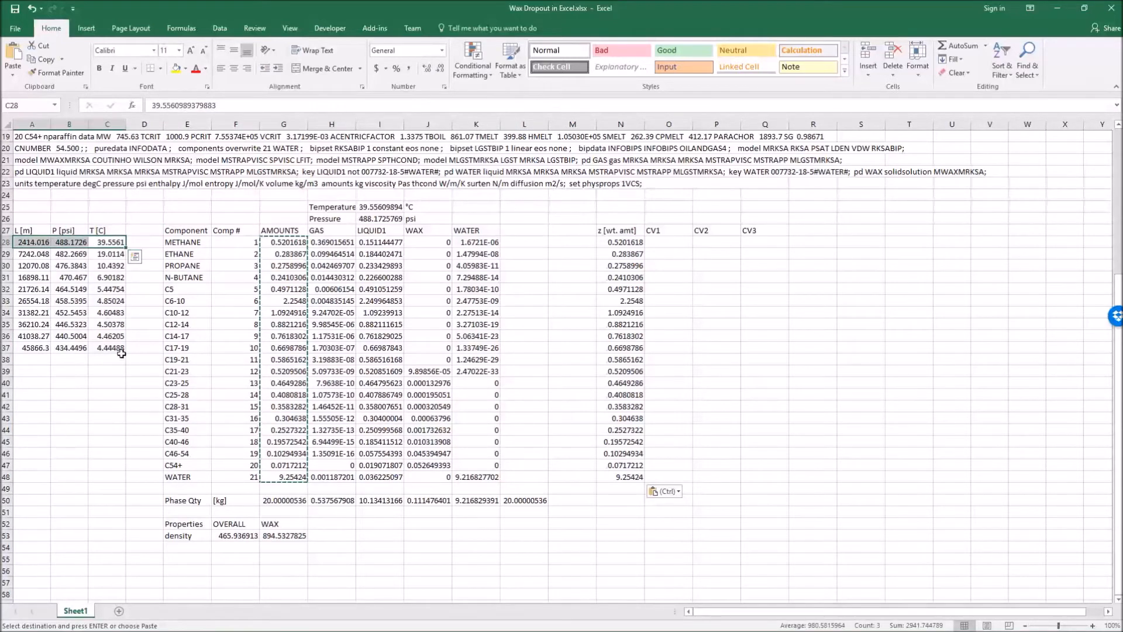
left_click(121, 357)
left_click(756, 303)
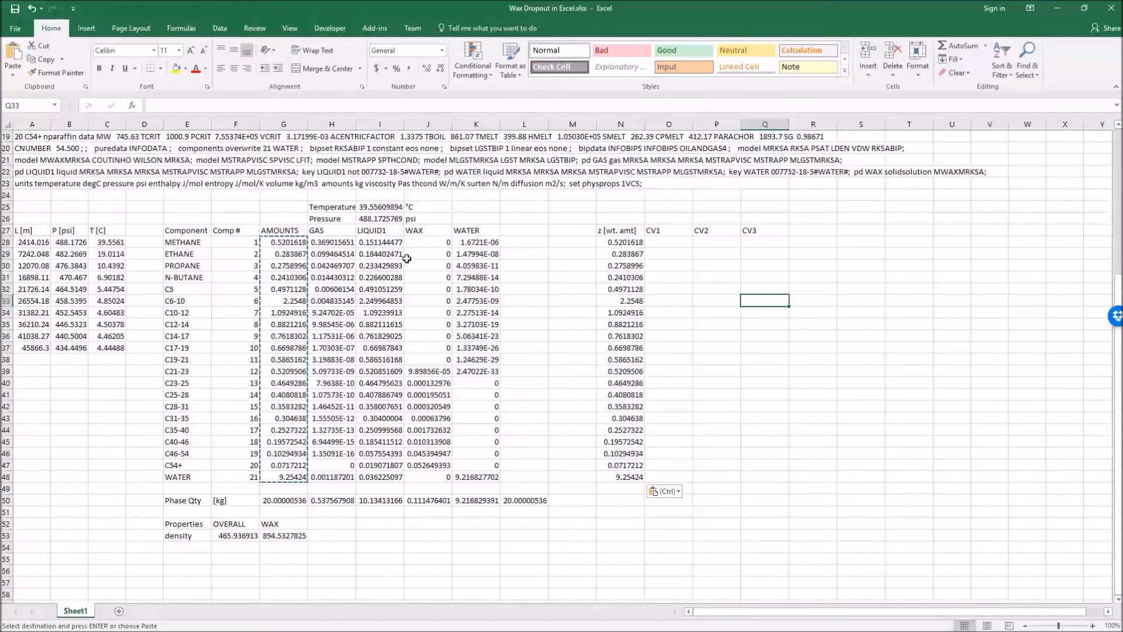
left_click(760, 383)
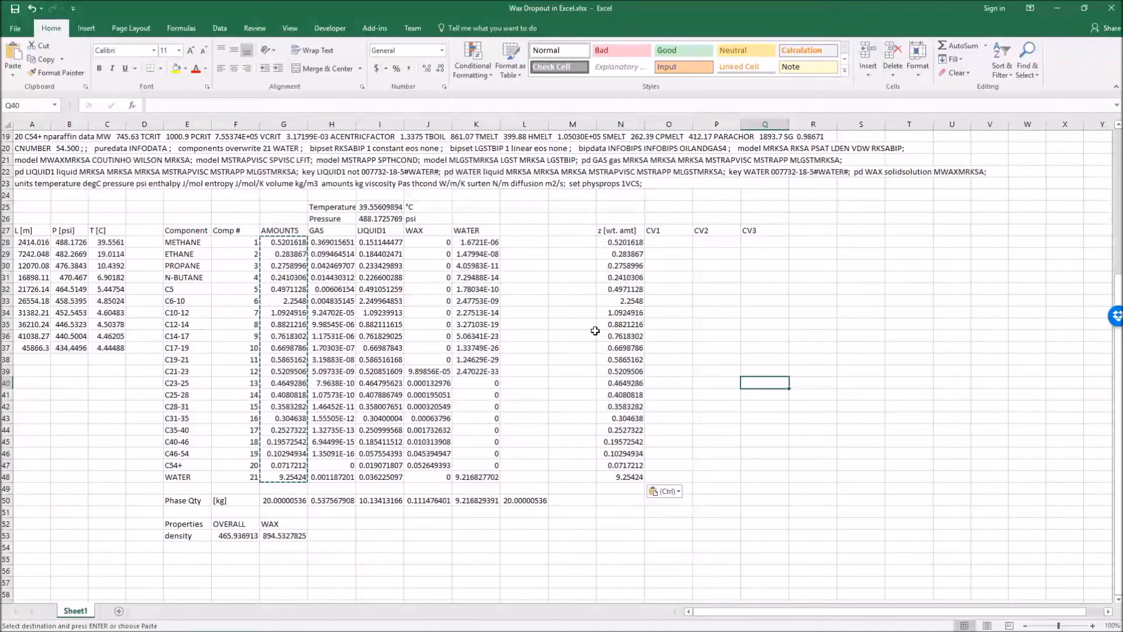
left_click(591, 351)
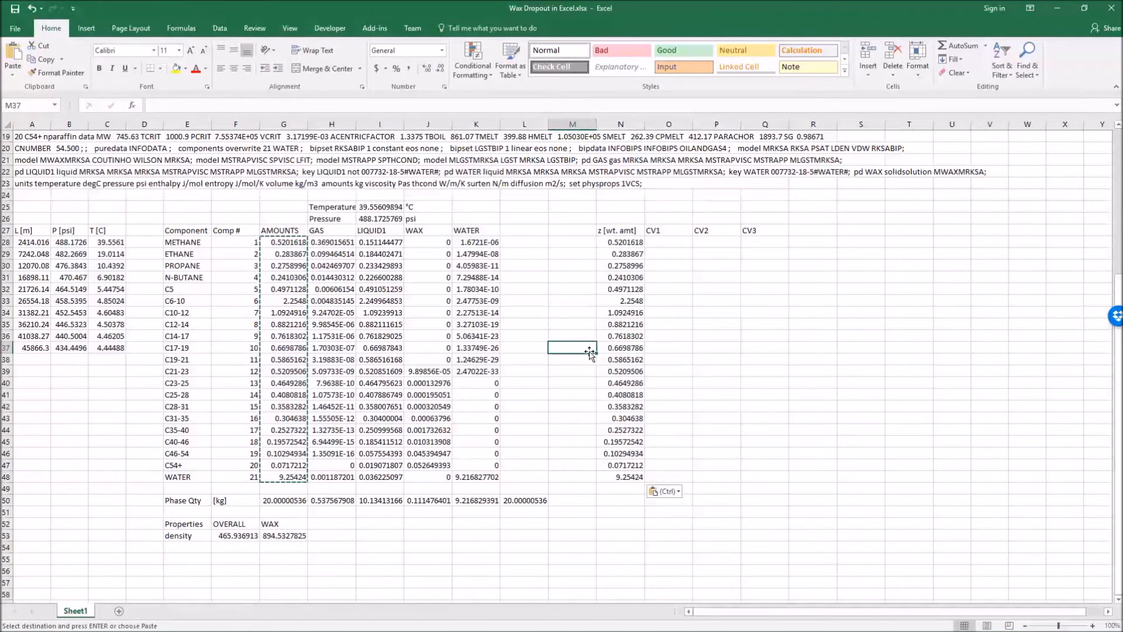
left_click(679, 326)
Step: Calculate the CV1 amounts by subtracting wax from z with =N28-J28 in O28, filled down through O48
left_click(667, 246)
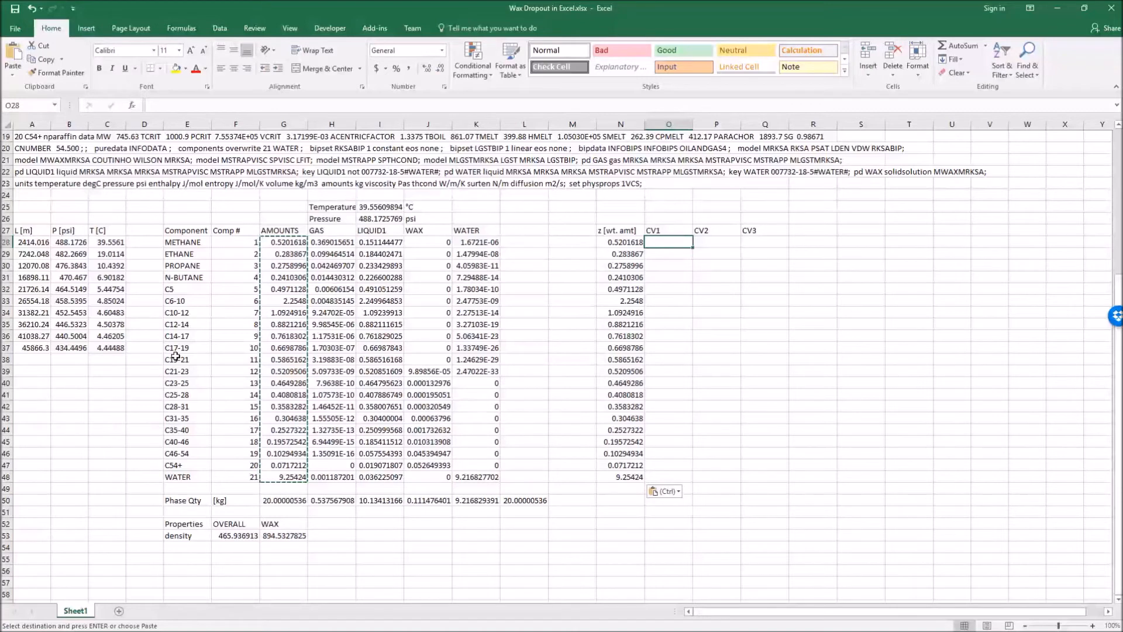
type("=")
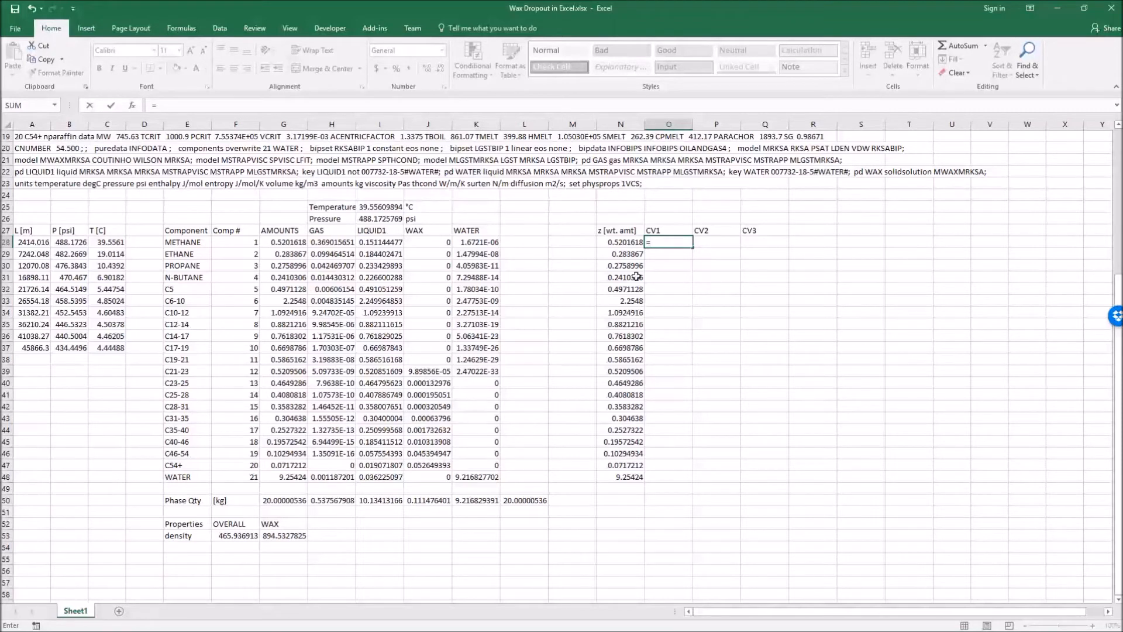
left_click(620, 242)
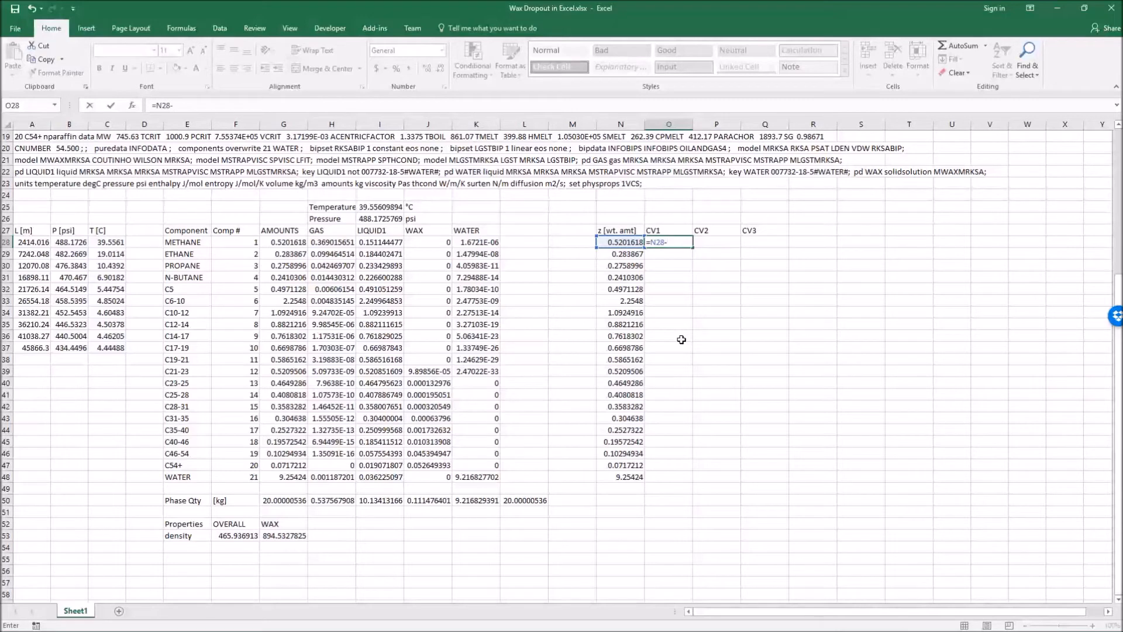
type("-")
left_click(438, 243)
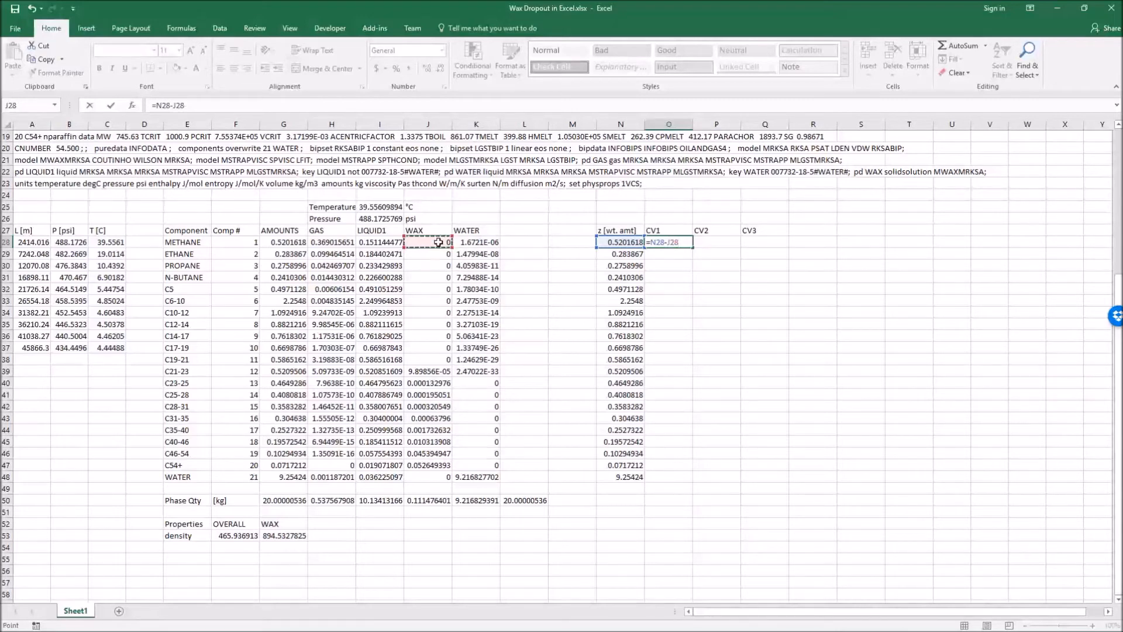
key("Return")
left_click(680, 243)
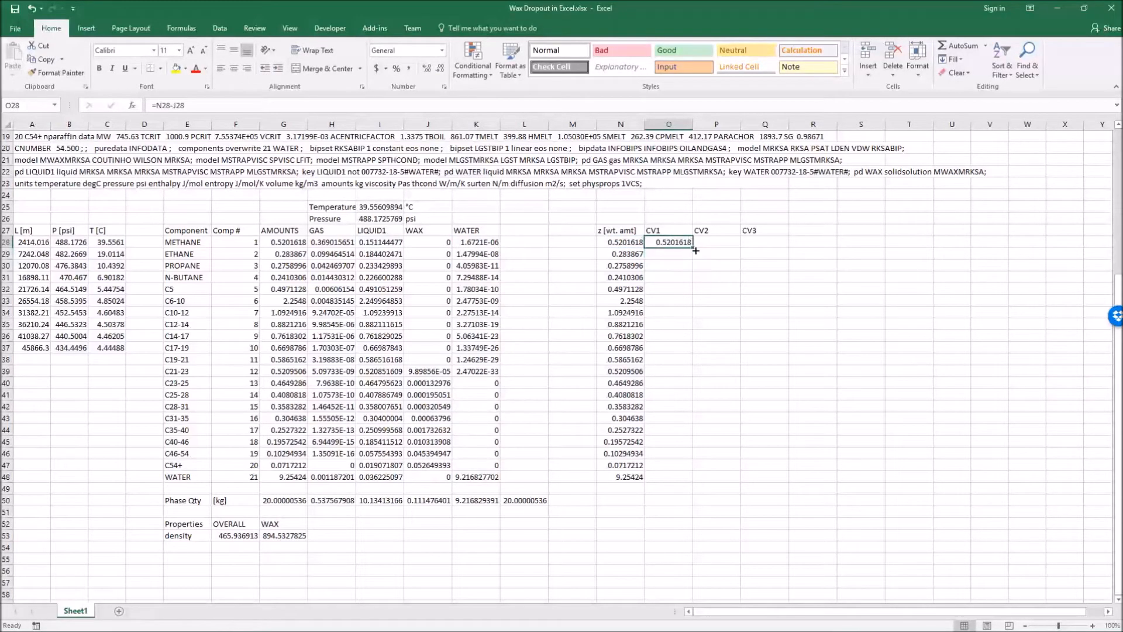
left_click_drag(695, 248, 678, 485)
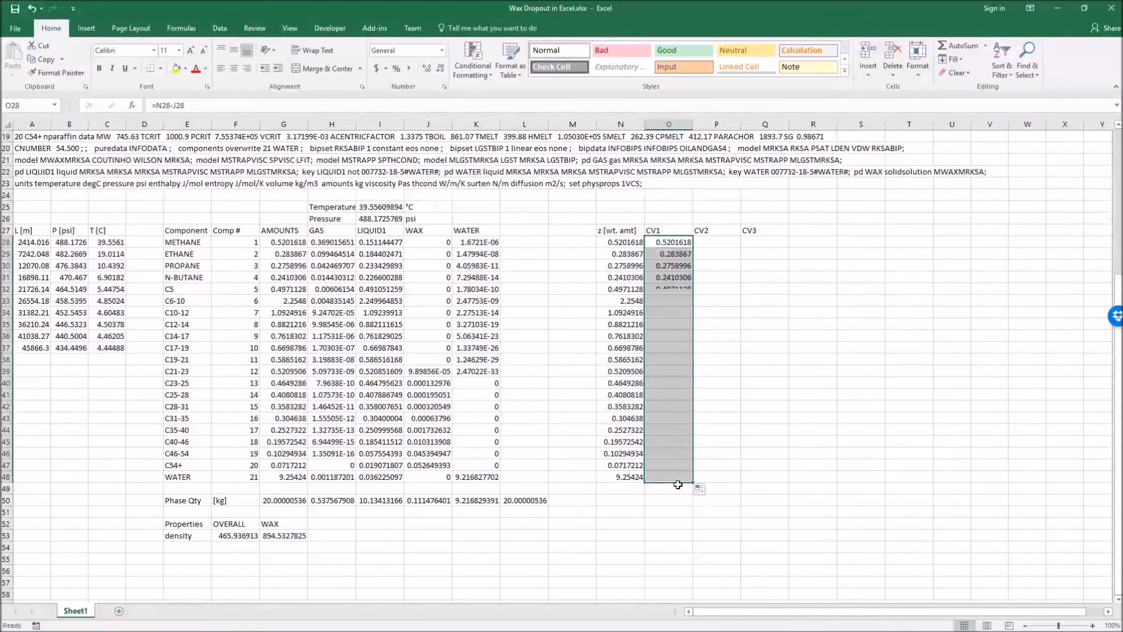
left_click(637, 546)
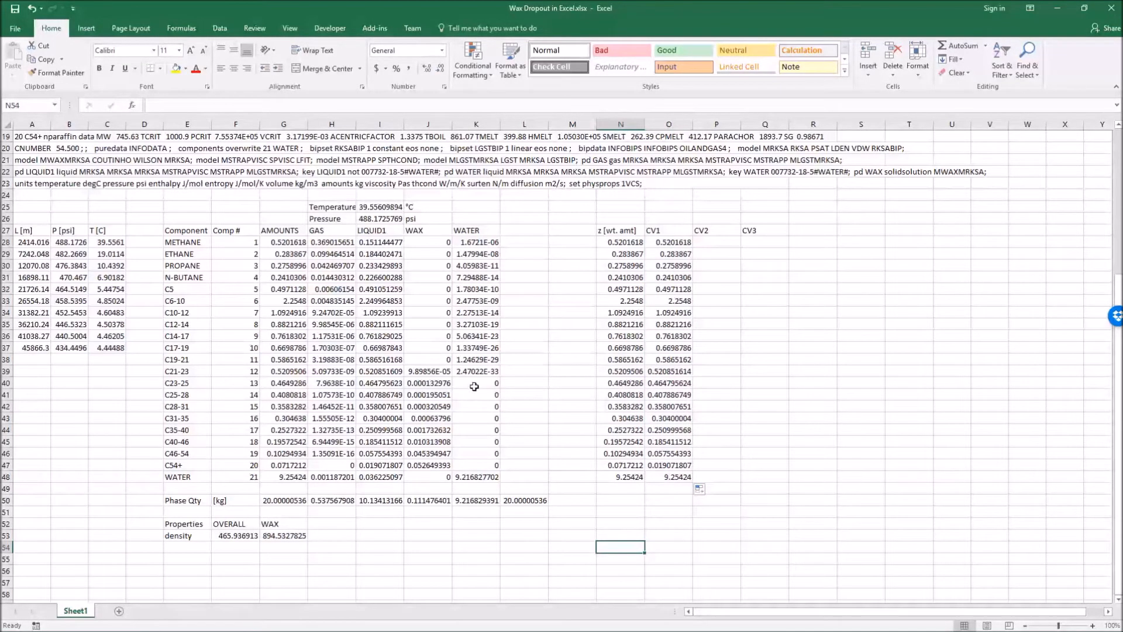
Step: Compare the heavy components' WAX amounts in column J with their z and CV1 amounts in columns N and O
left_click_drag(433, 418, 673, 419)
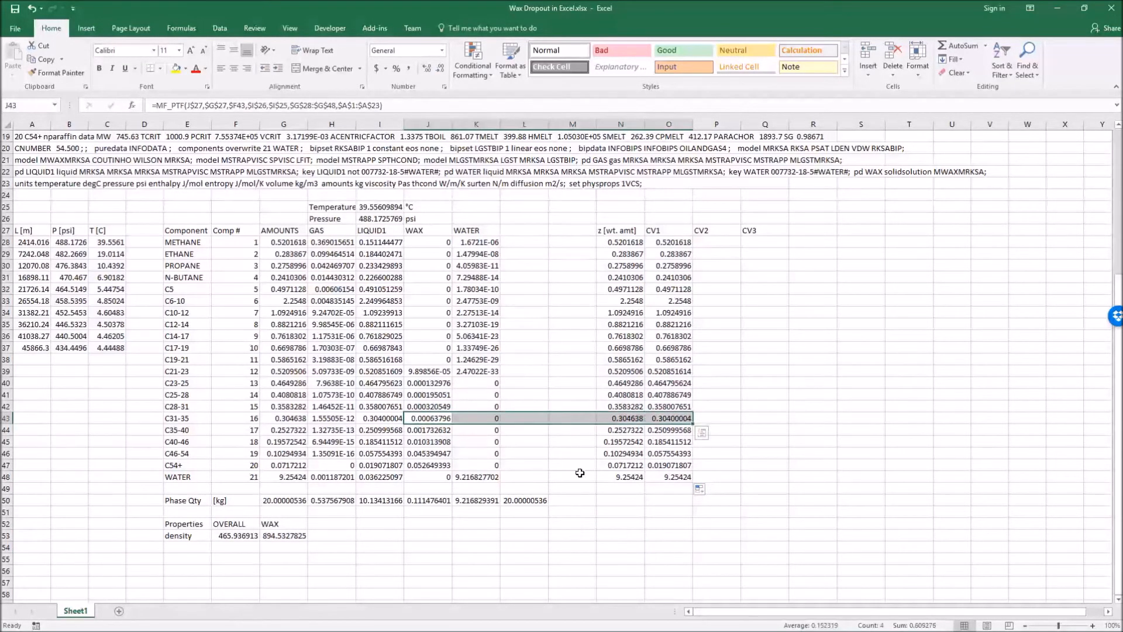
left_click(621, 452)
left_click(443, 408)
left_click(445, 420)
left_click(439, 454)
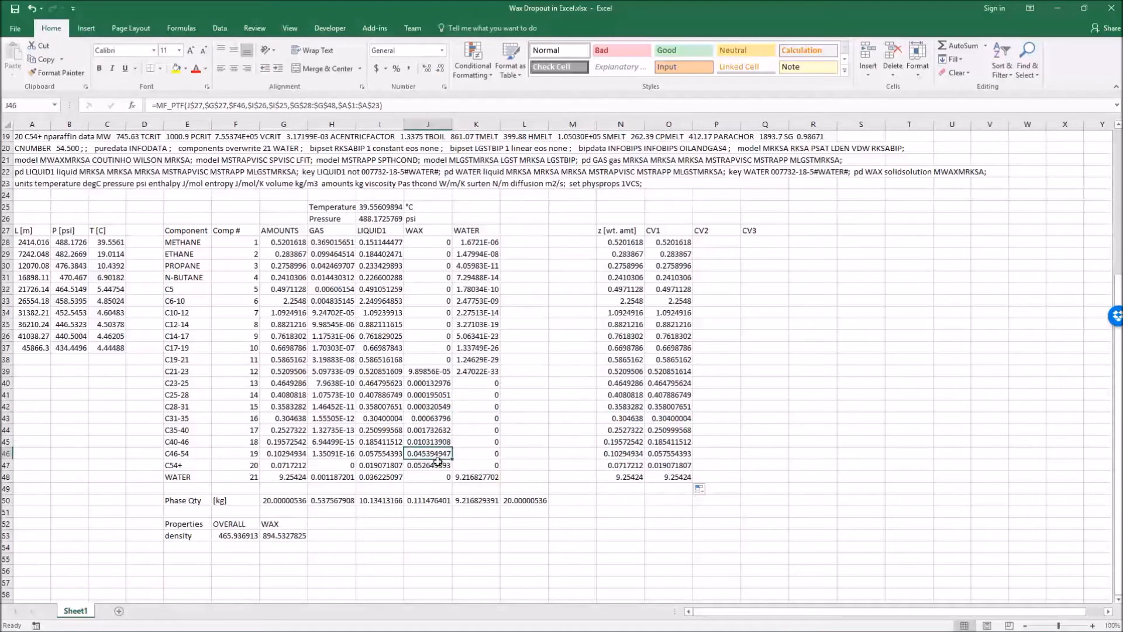
left_click(718, 293)
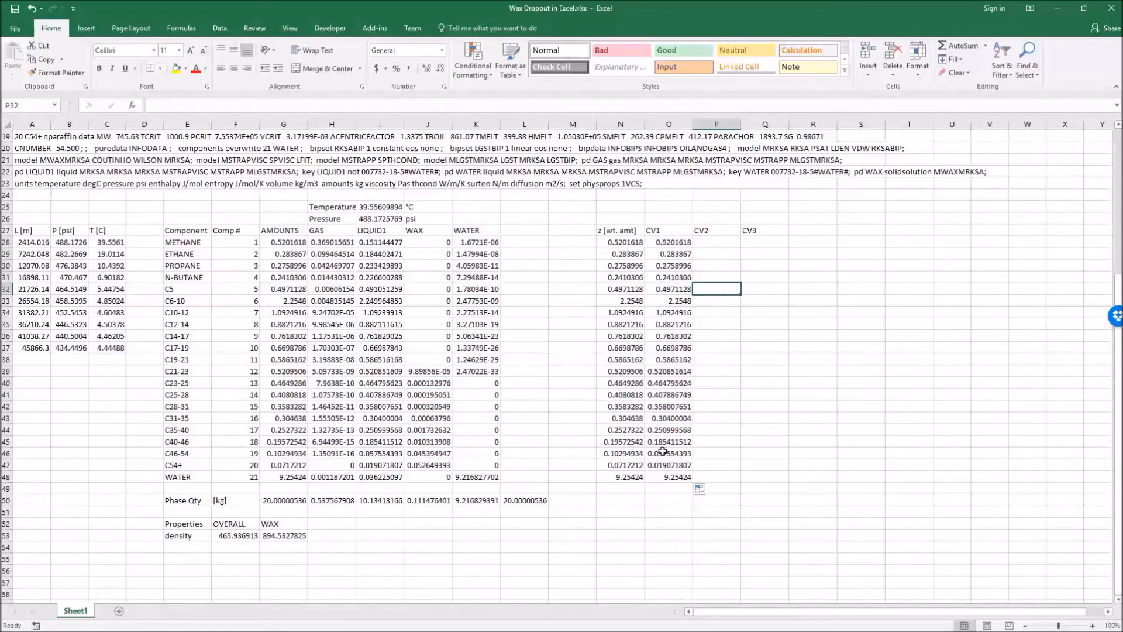
left_click(819, 396)
left_click(680, 385)
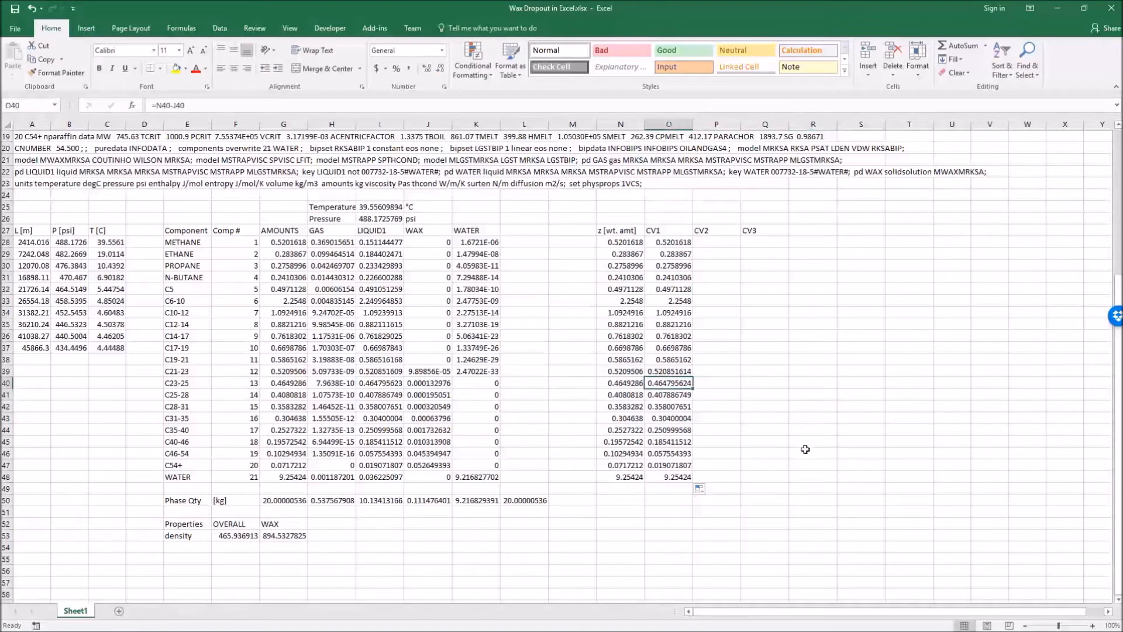
left_click(770, 255)
Step: Copy the CV1 amounts in O28:O48 as values into the CV2 column, P28:P48
left_click_drag(679, 243, 673, 479)
key("ctrl+c")
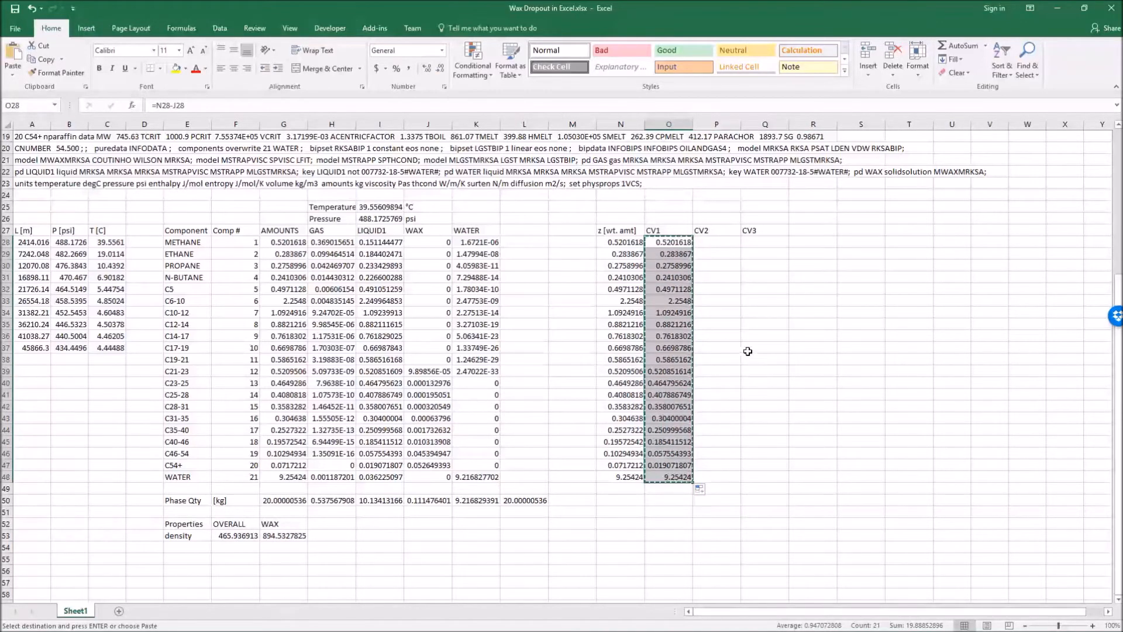
left_click(763, 324)
left_click(713, 241)
right_click(711, 244)
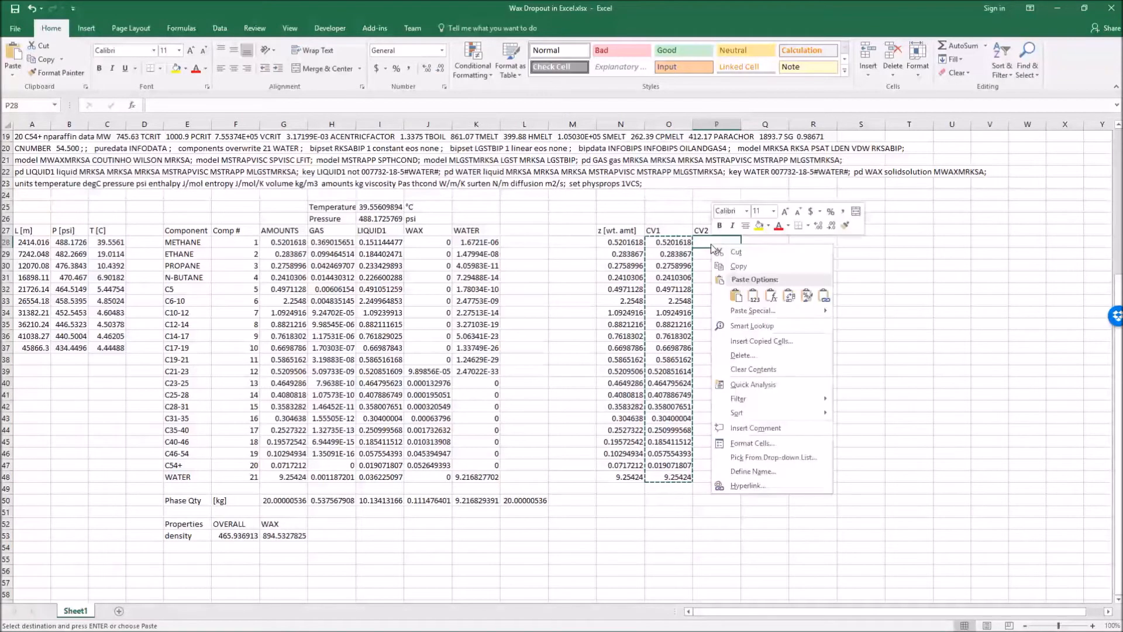
left_click(736, 296)
left_click(717, 382)
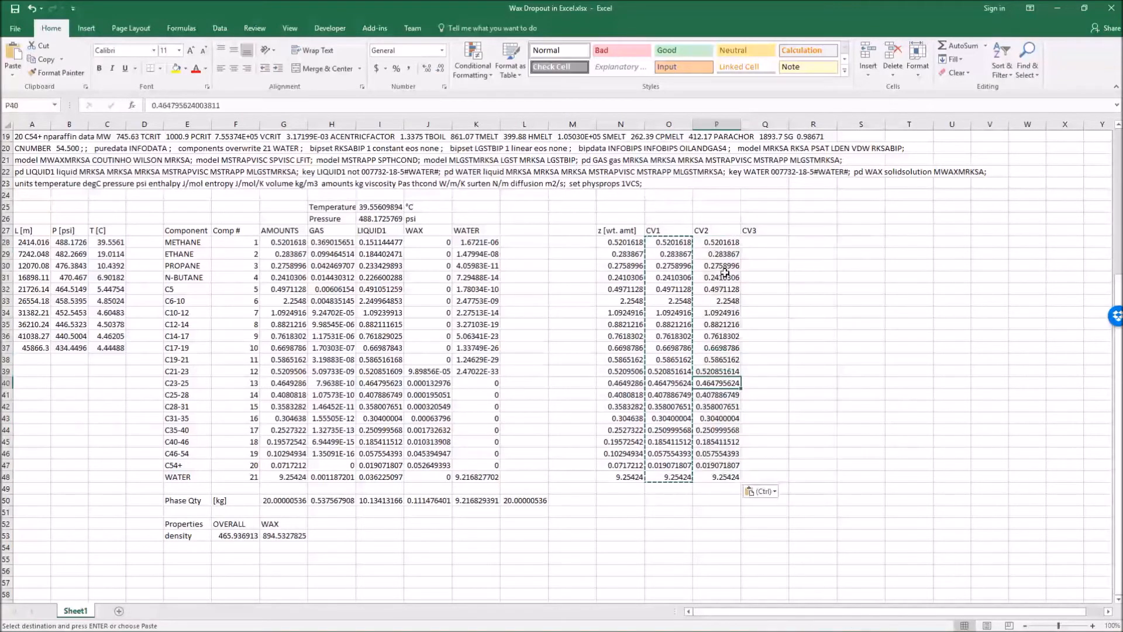
Step: Replace the CV1 formulas in O28:O48 with the values from P28:P48 and clear the copies in P28:P48
left_click_drag(724, 243, 732, 475)
key("ctrl+c")
left_click(812, 395)
left_click(681, 241)
key("ctrl+v")
left_click(802, 324)
left_click(726, 242)
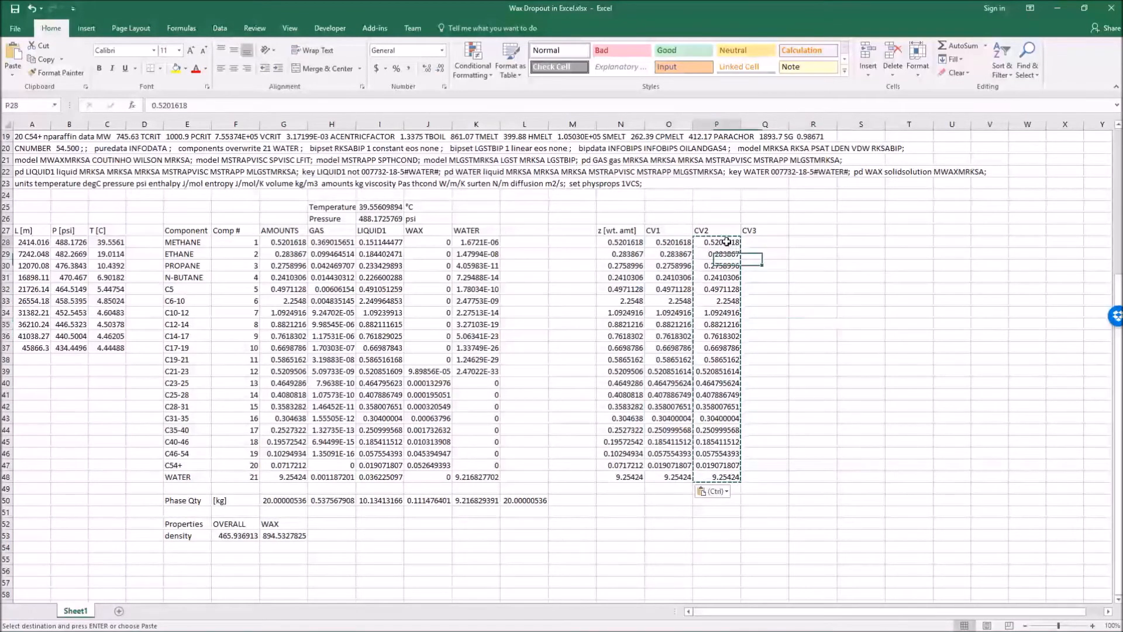
left_click_drag(726, 242, 730, 465)
key("ctrl+z")
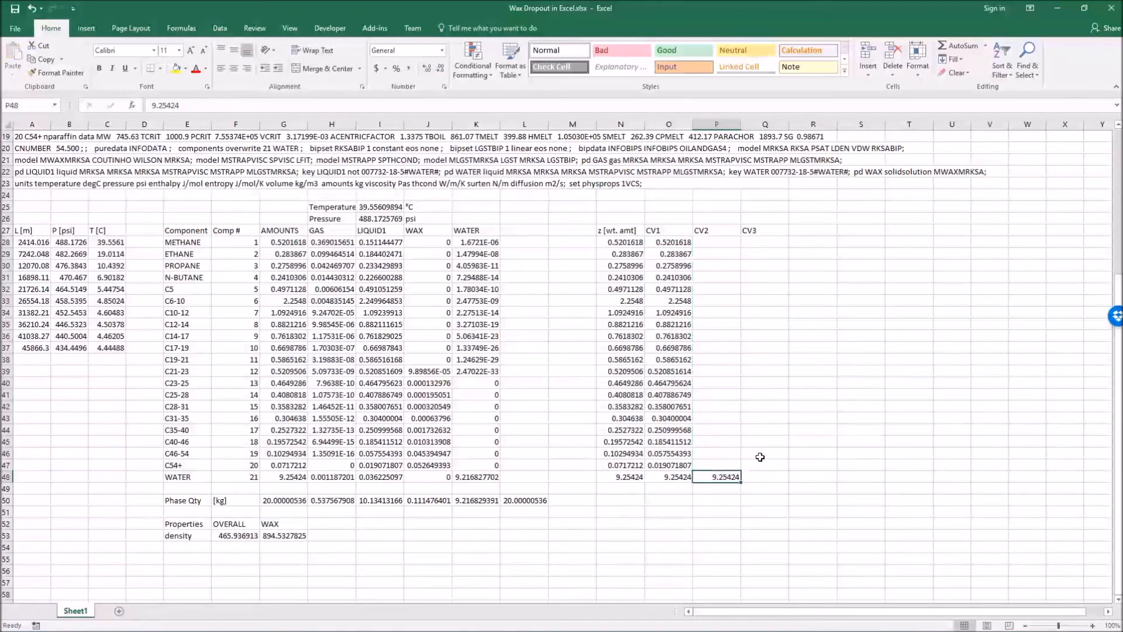
Step: Copy the CV1 amounts in O28:O48 over the flash input AMOUNTS in G28:G48
left_click_drag(673, 476, 677, 239)
key("ctrl+c")
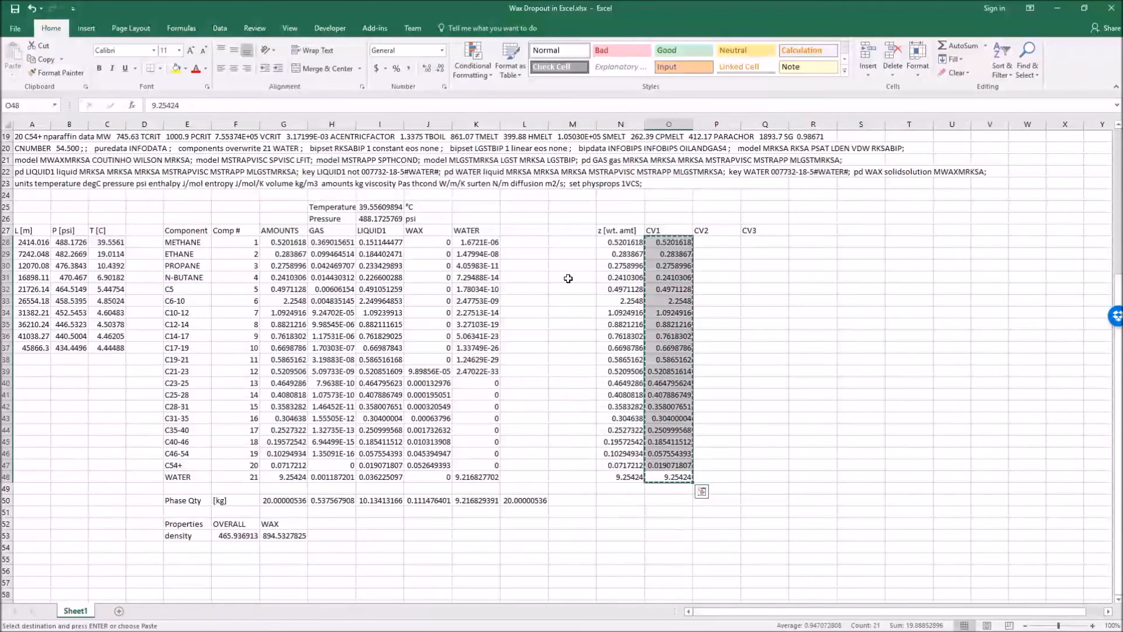
left_click(315, 314)
left_click(293, 245)
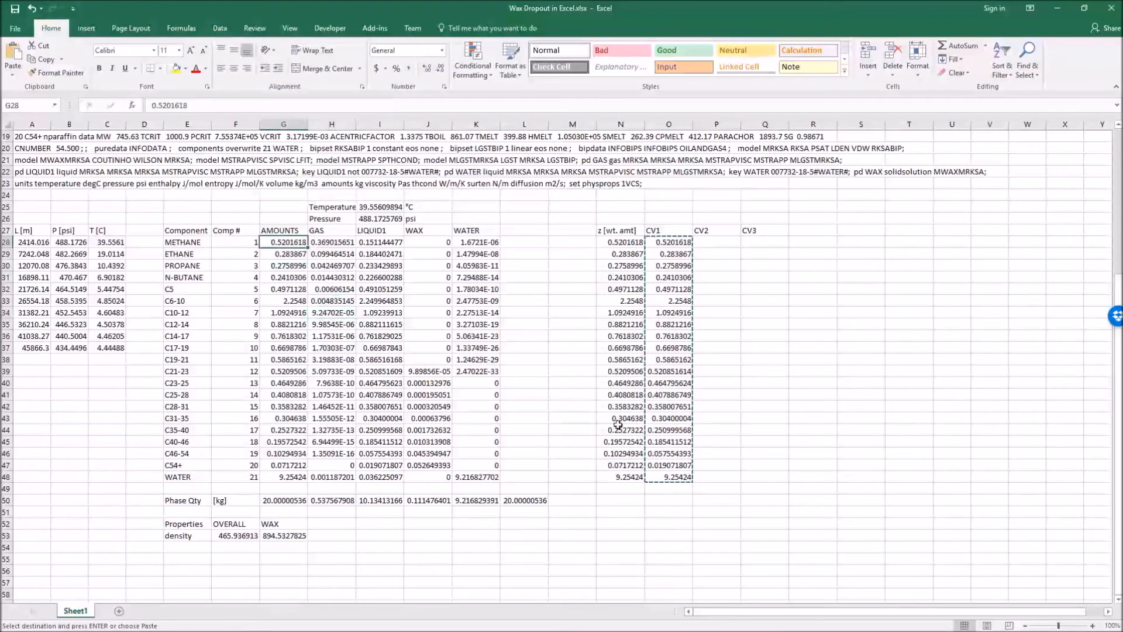
key("ctrl+v")
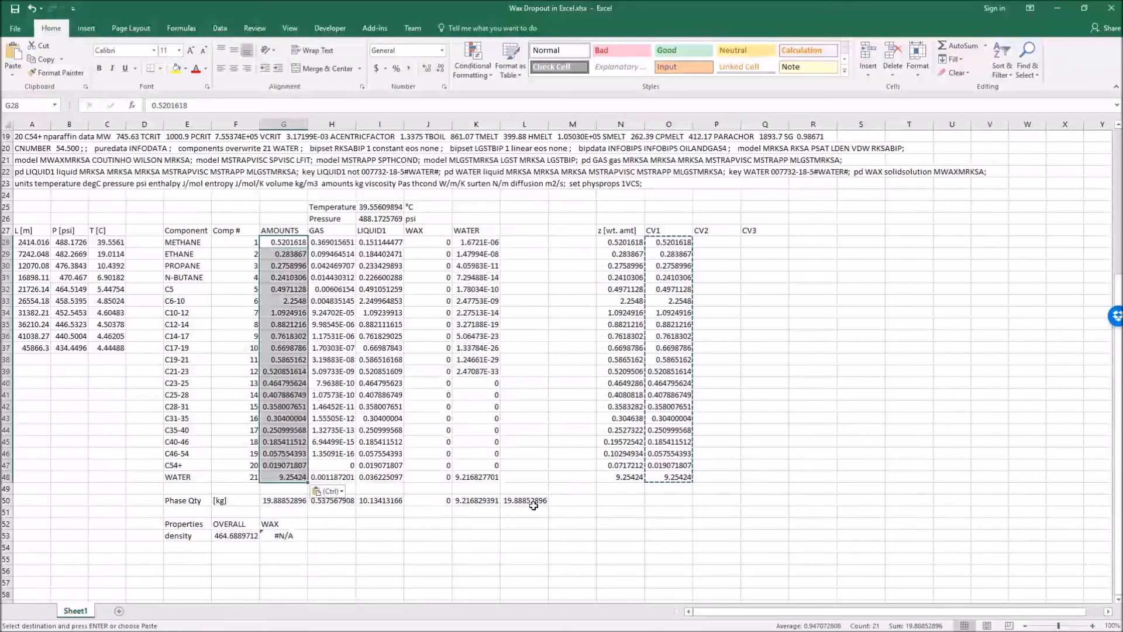
Step: Examine the WAX amounts in column J and compare the original z composition with the CV1 composition
left_click_drag(438, 242, 446, 445)
left_click(733, 485)
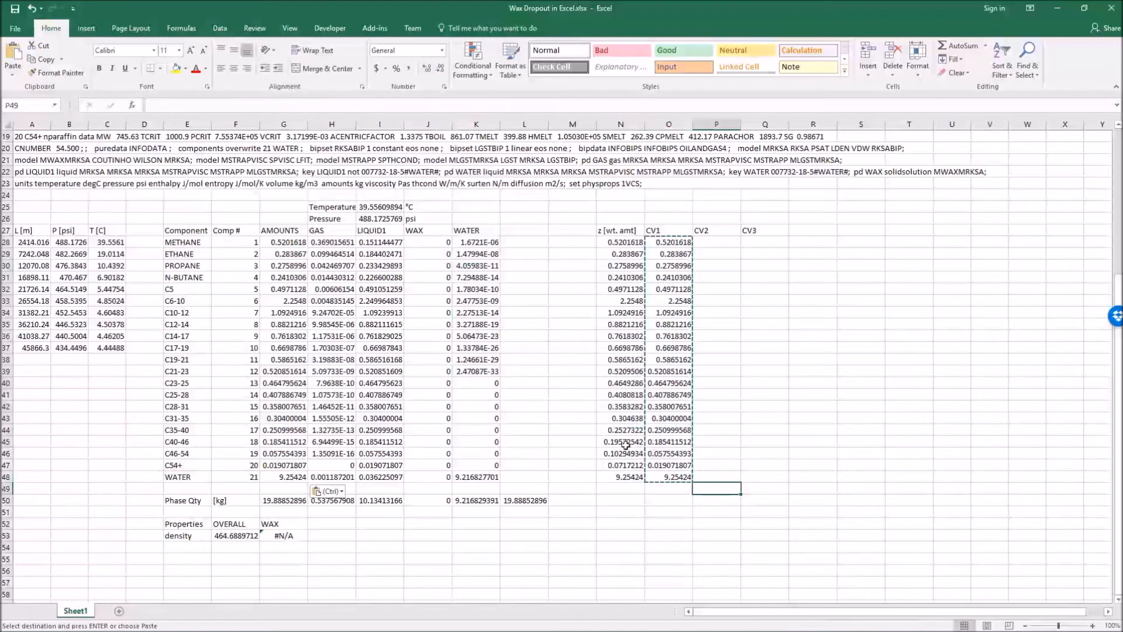
left_click(621, 371)
left_click_drag(625, 242, 621, 463)
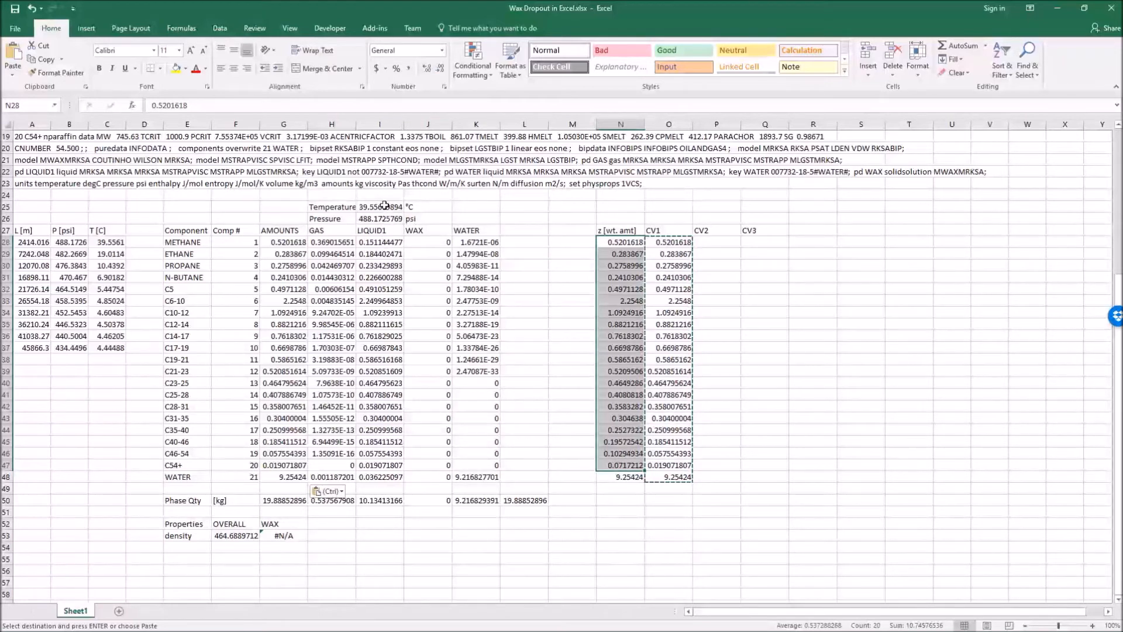
left_click(524, 254)
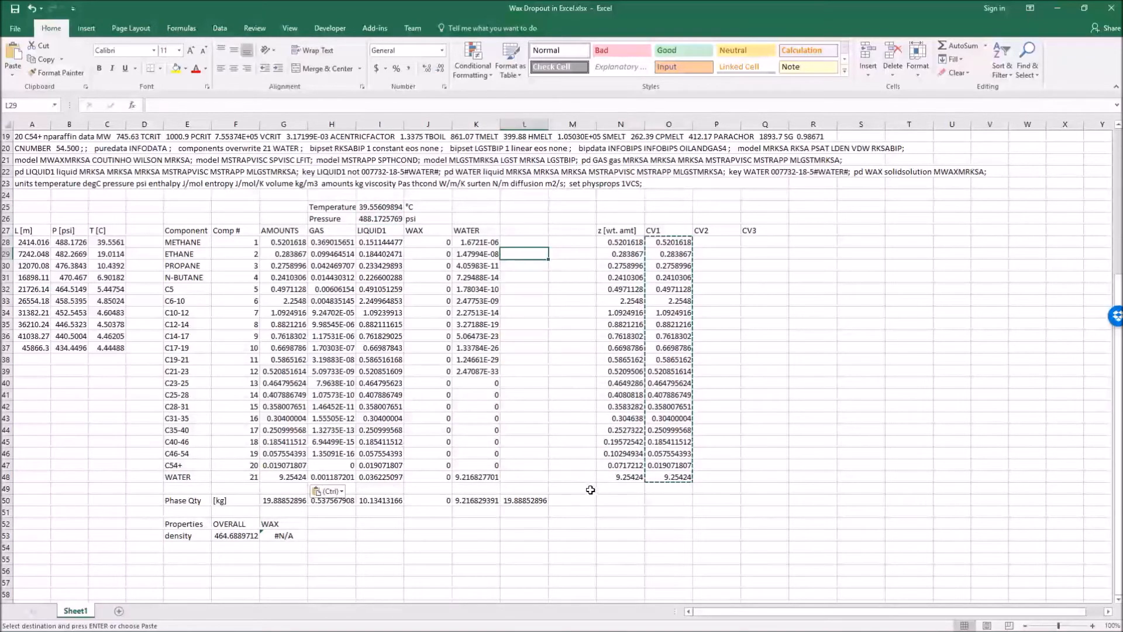
left_click_drag(668, 230, 673, 466)
left_click(418, 539)
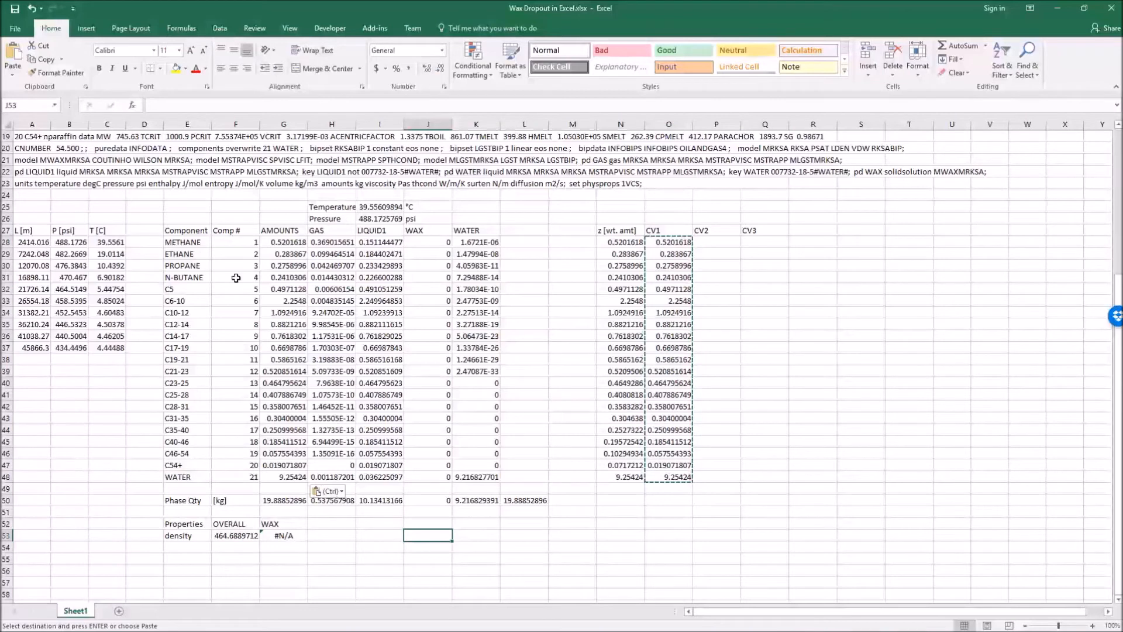
left_click_drag(426, 230, 477, 466)
left_click(861, 394)
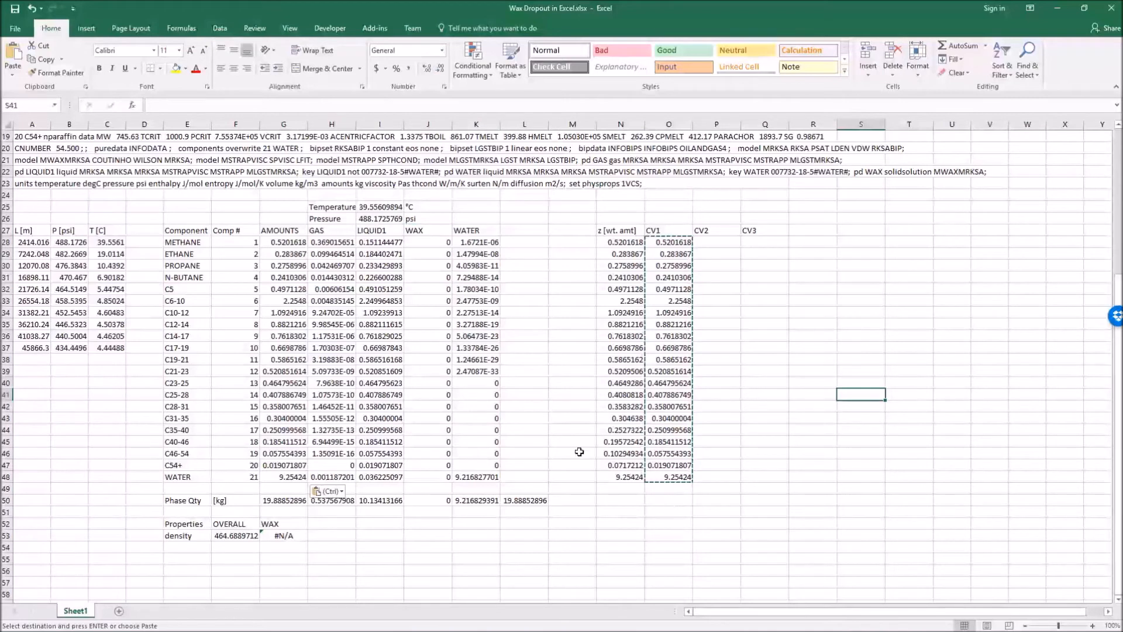
Step: Set the flash conditions to the second pipeline point, copying pressure B29 into I26 and temperature C29 into I25, and check the WAX amounts
left_click(116, 268)
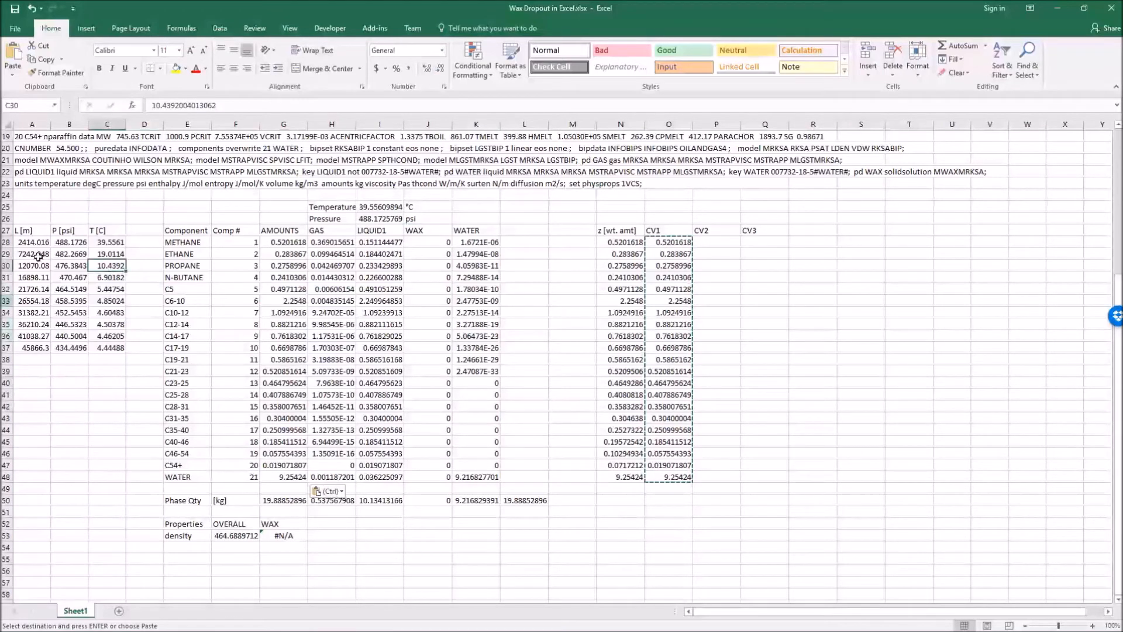
left_click(79, 254)
key("ctrl+c")
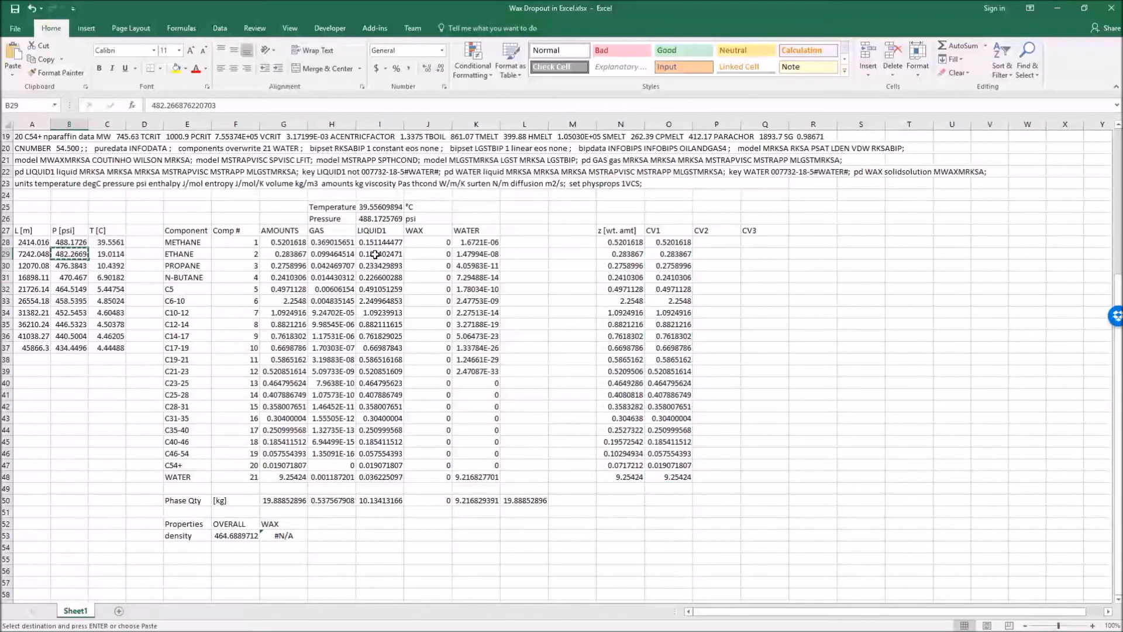
left_click(380, 218)
key("ctrl+v")
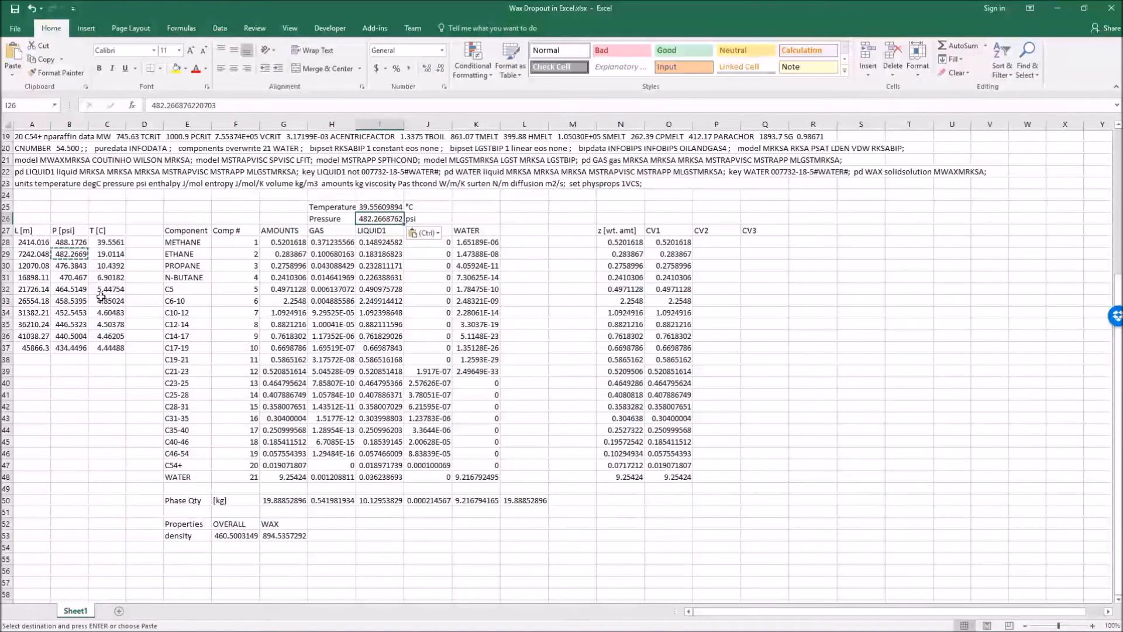
left_click(111, 254)
key("ctrl+c")
left_click(381, 209)
key("ctrl+v")
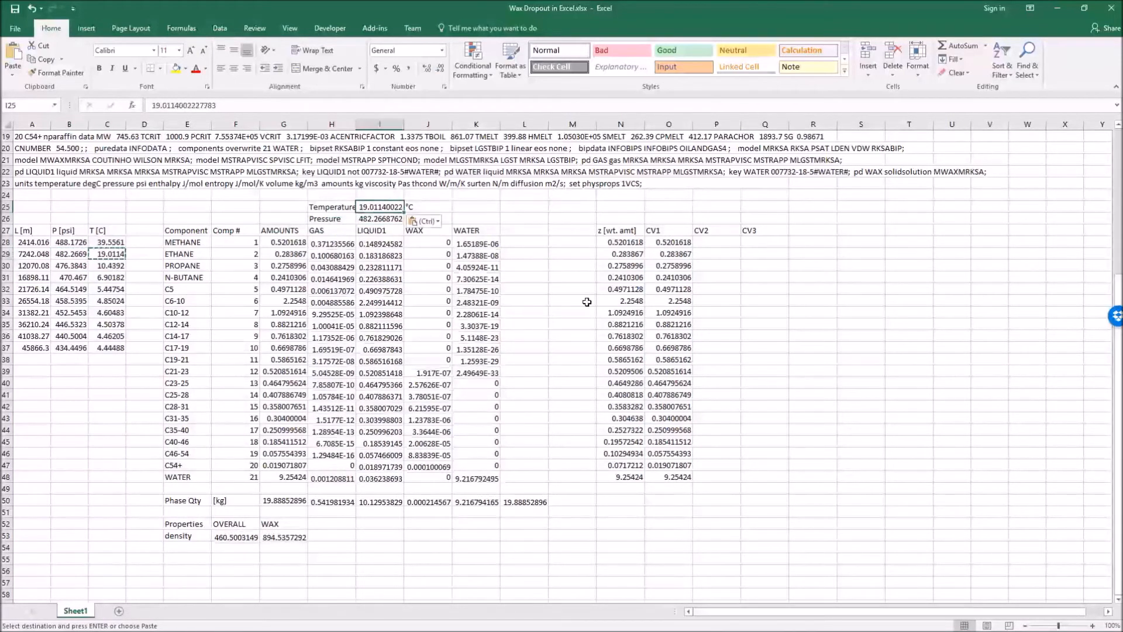
left_click(570, 359)
left_click_drag(432, 350, 436, 502)
Step: Calculate the CV2 composition in P28:P48 by subtracting the WAX amounts in column J from the CV1 amounts in column O
left_click(714, 384)
left_click(724, 239)
type("==")
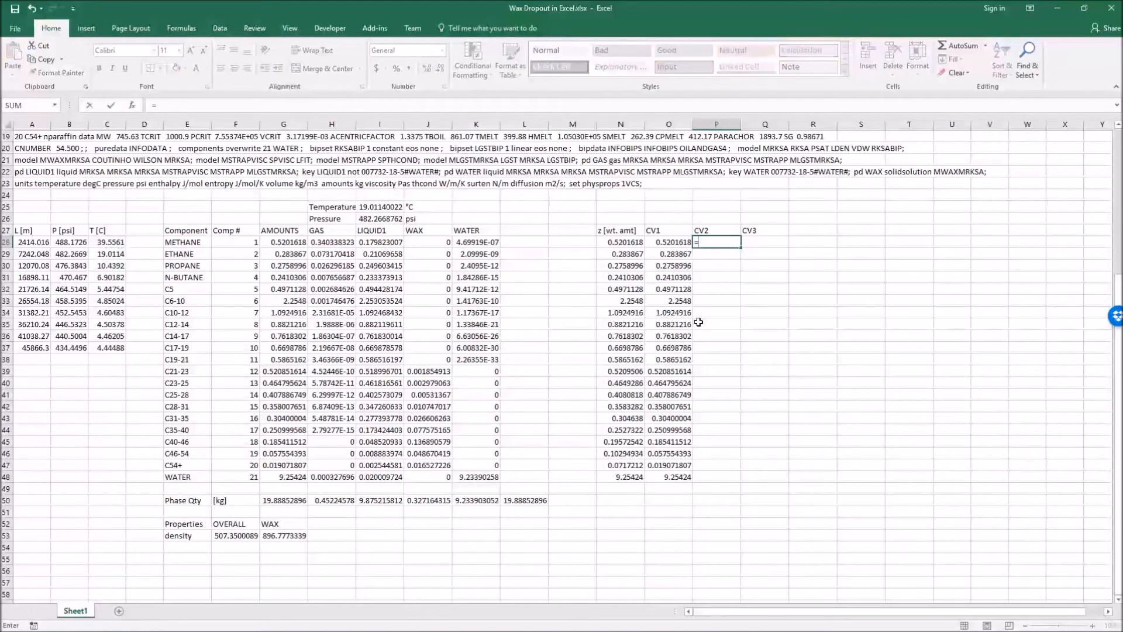
key("Left")
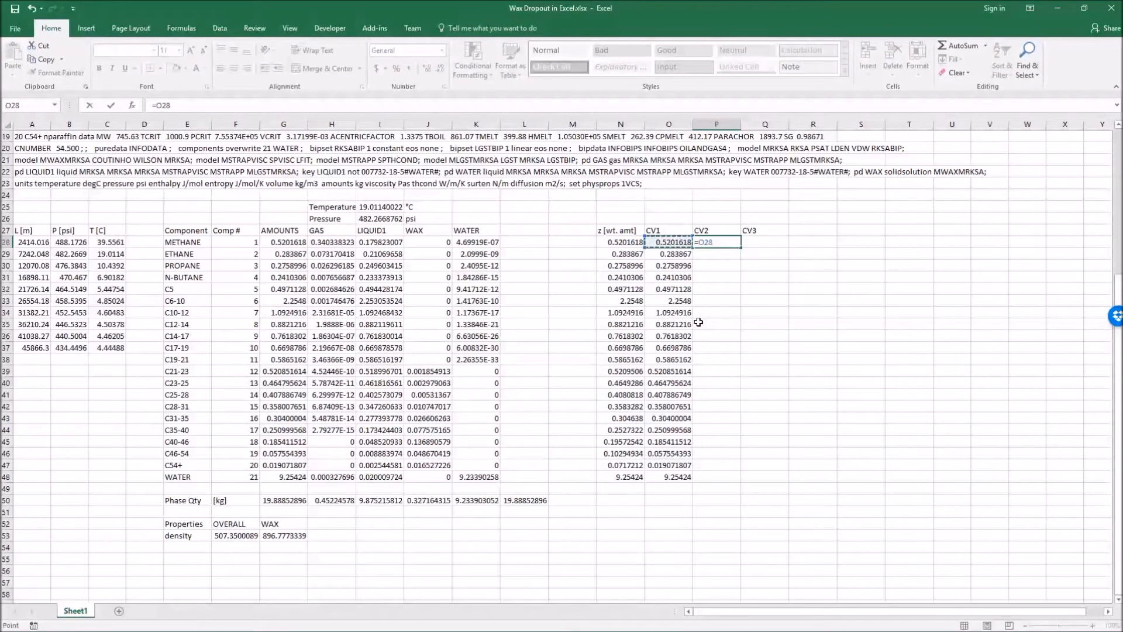
type("-")
left_click(424, 242)
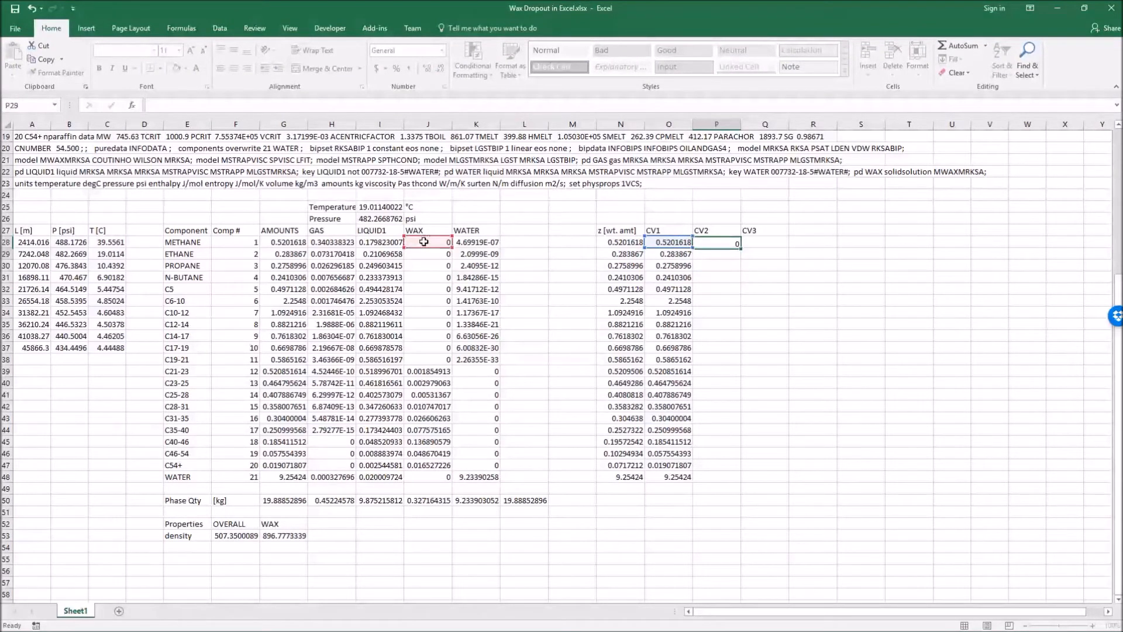
key("Return")
left_click(713, 244)
left_click_drag(743, 249, 736, 481)
Step: Paste the CV2 values from Q28:Q48 over the flash input AMOUNTS in G28:G48 and clear the temporary copies in column Q
left_click(860, 359)
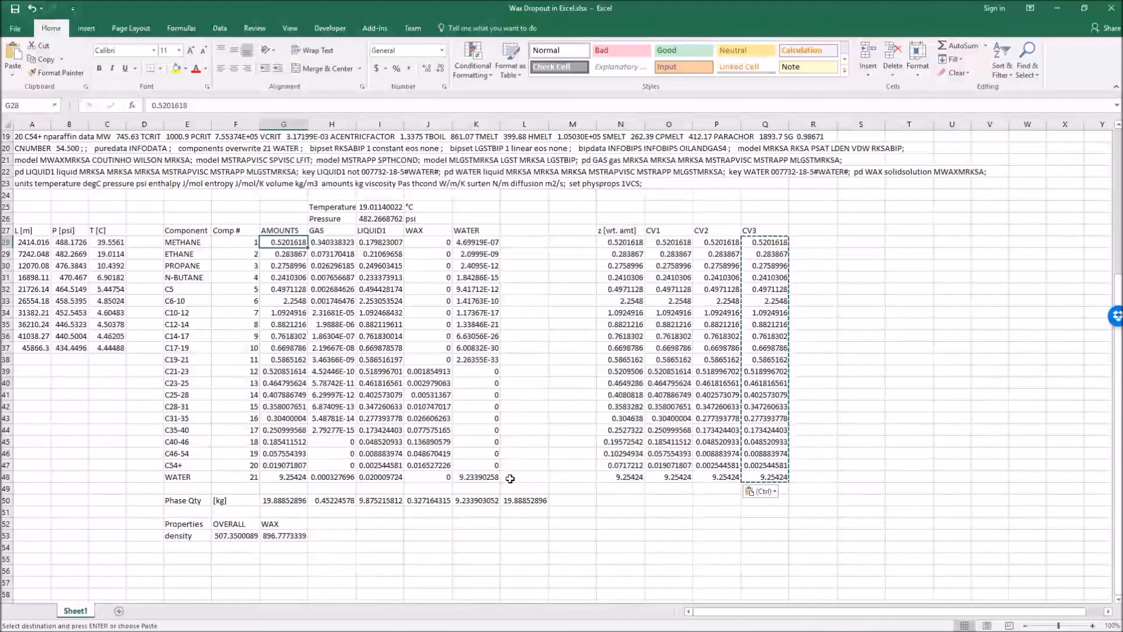
key("ctrl+v")
left_click(825, 395)
left_click_drag(773, 245, 784, 564)
key("Delete")
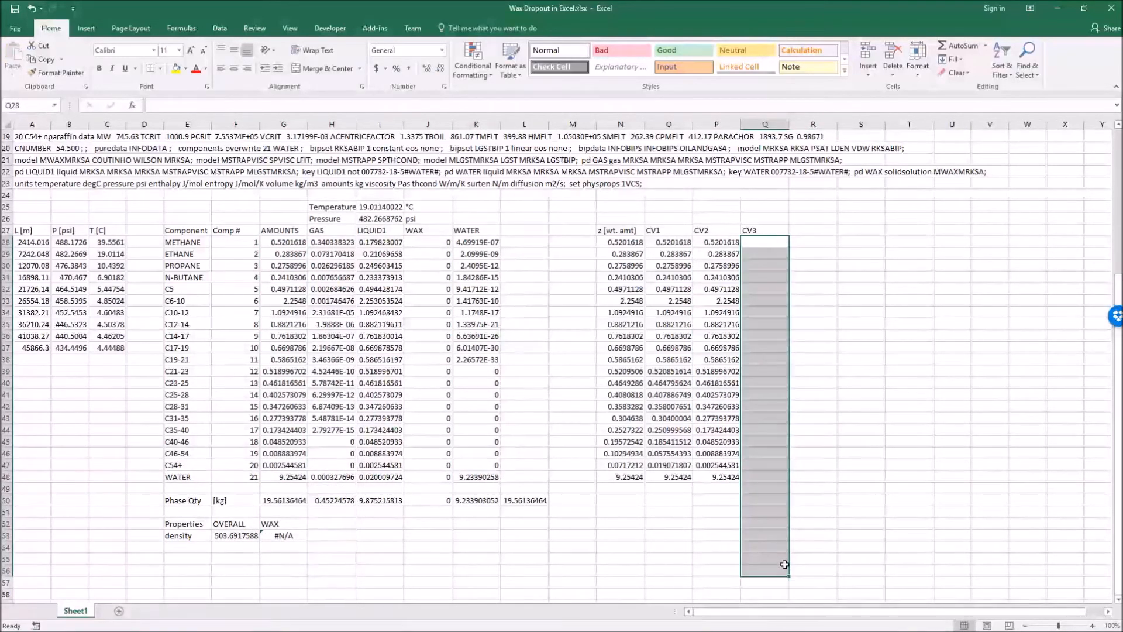
left_click(849, 486)
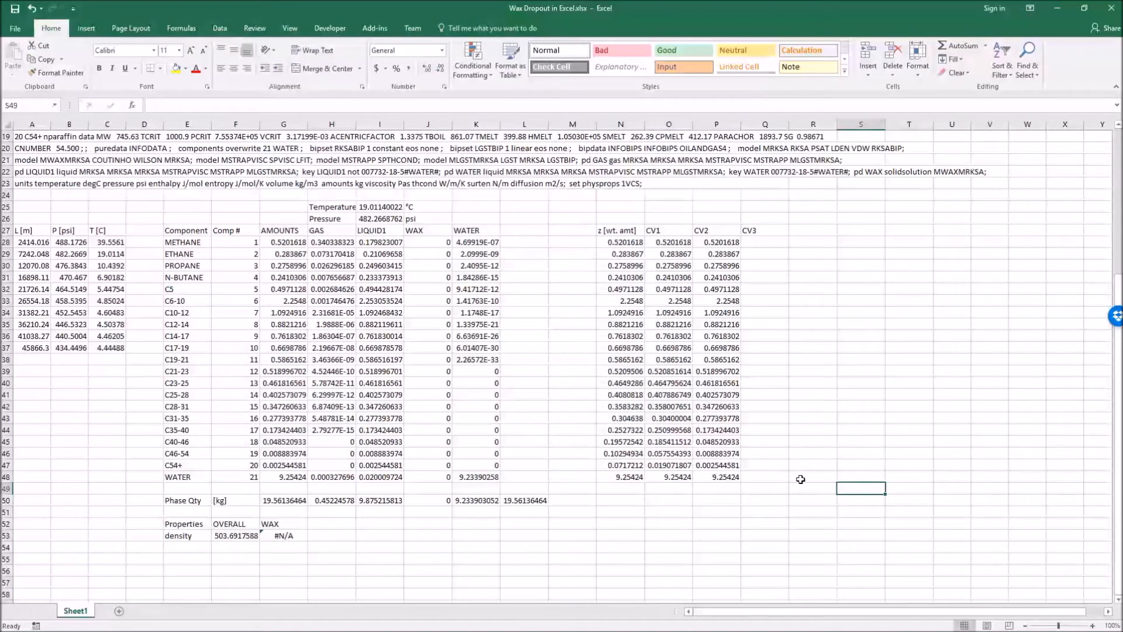
left_click(603, 451)
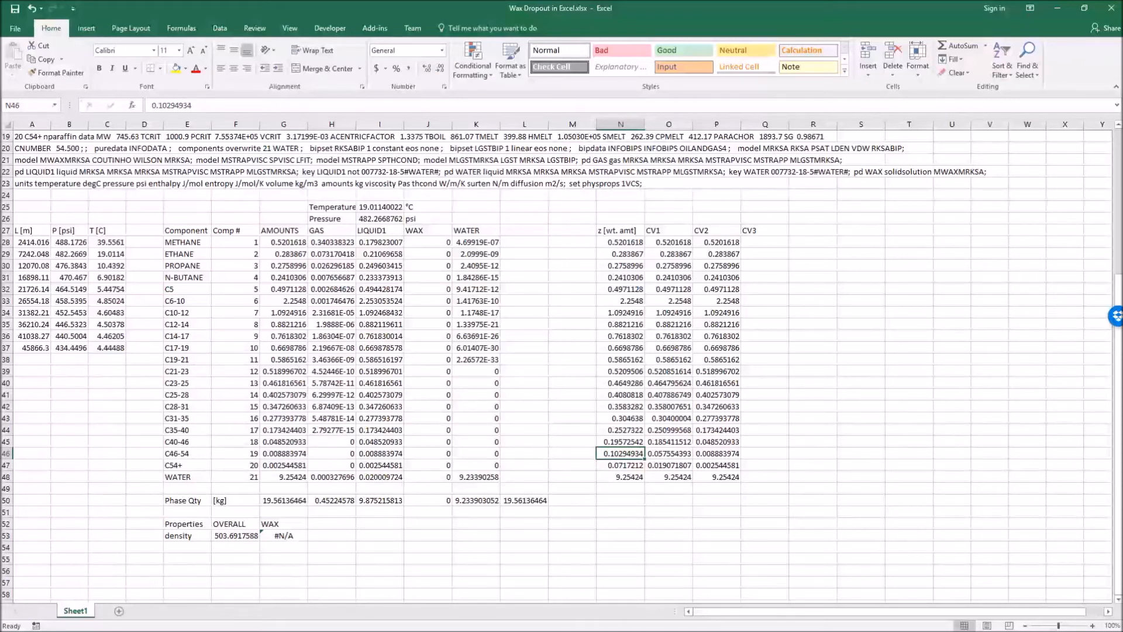
left_click(553, 254)
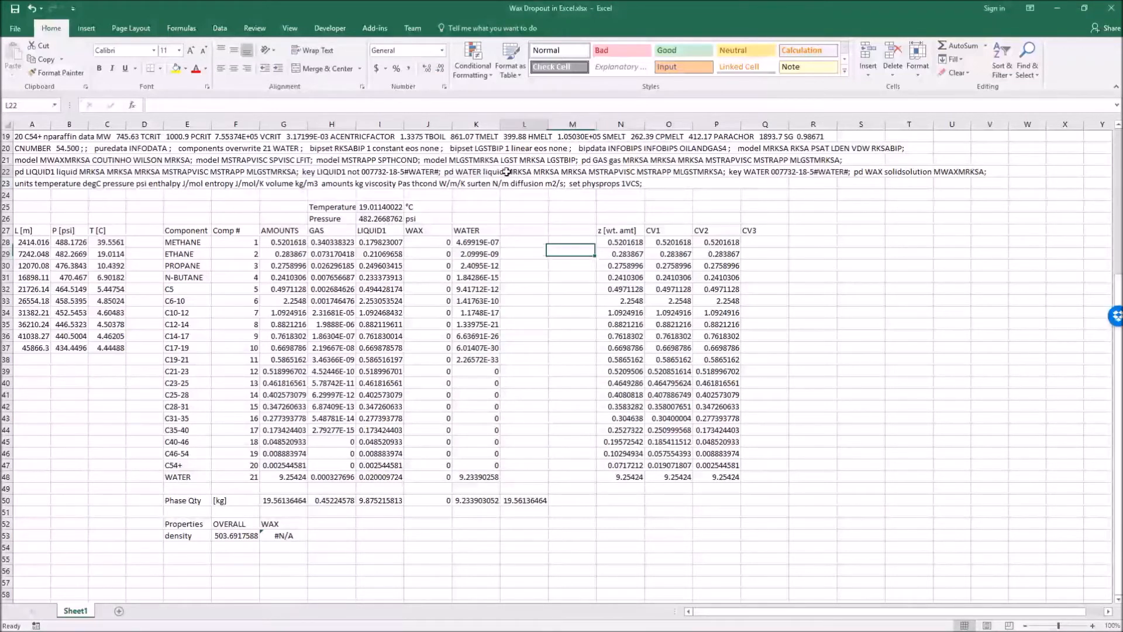
left_click(526, 257)
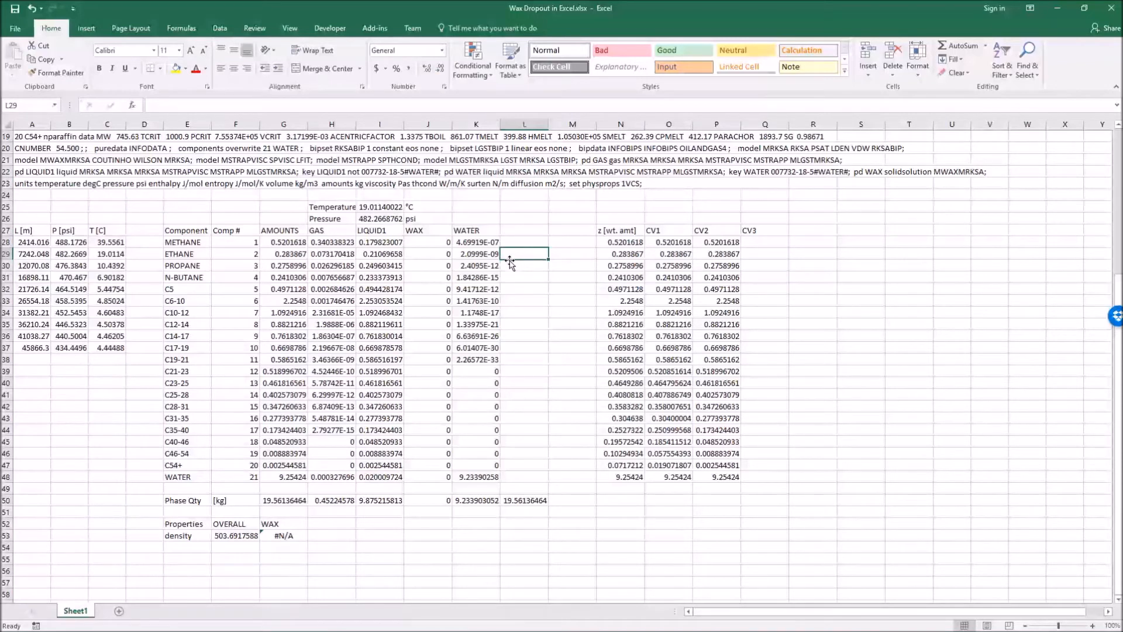
left_click(462, 208)
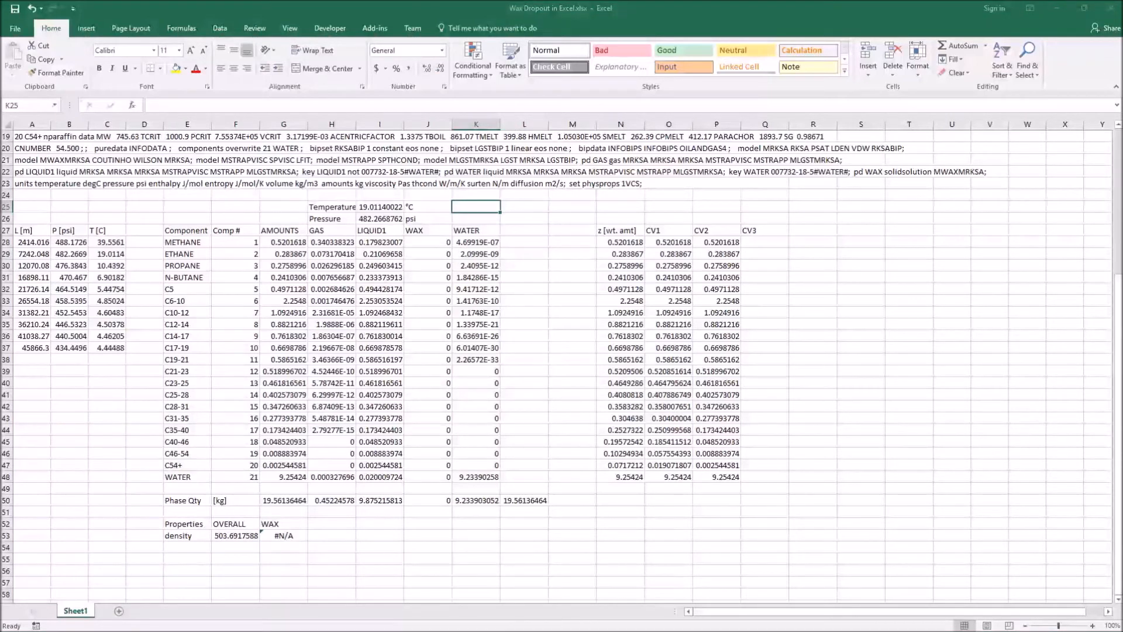
left_click_drag(0, 111, 468, 27)
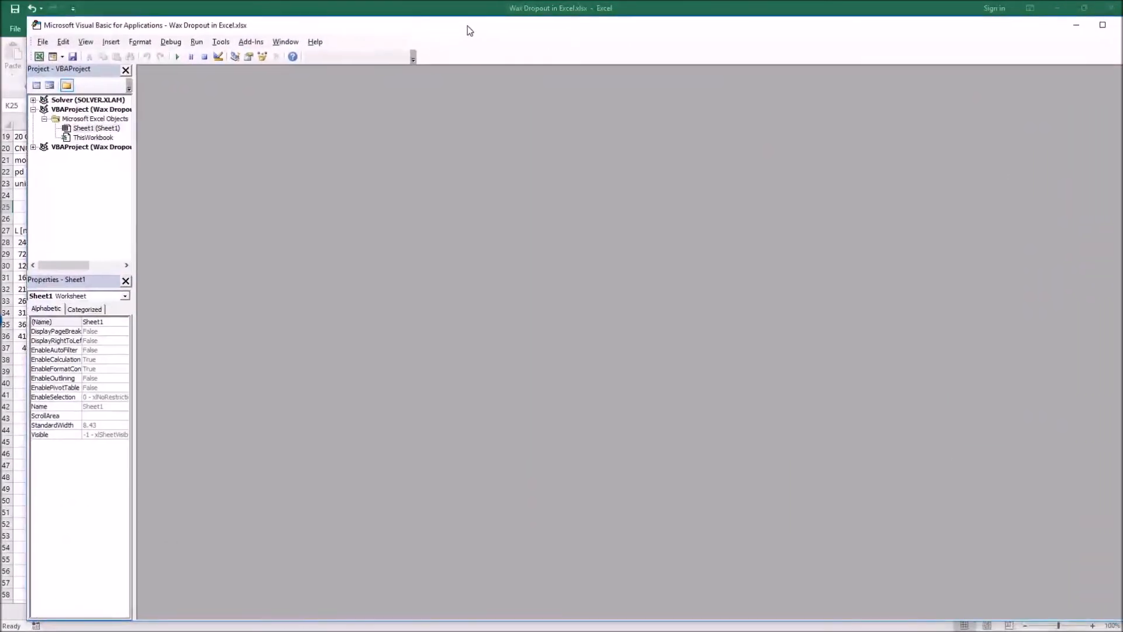
mouse_move(577, 34)
left_mouse_down()
mouse_move(584, 25)
mouse_move(569, 18)
left_mouse_up()
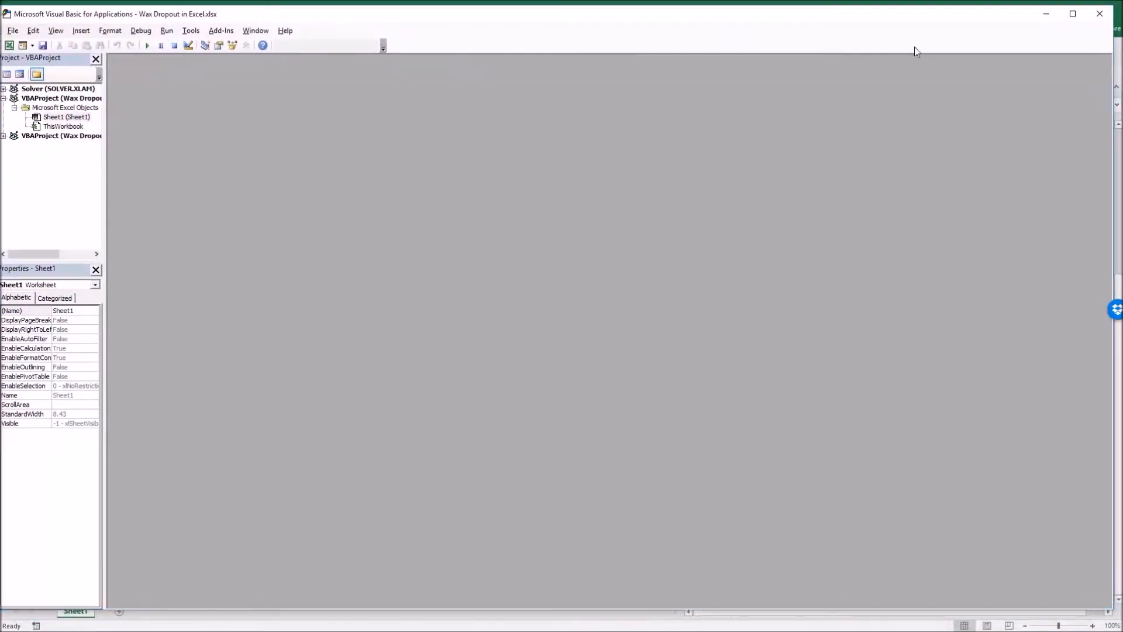
left_click(1099, 14)
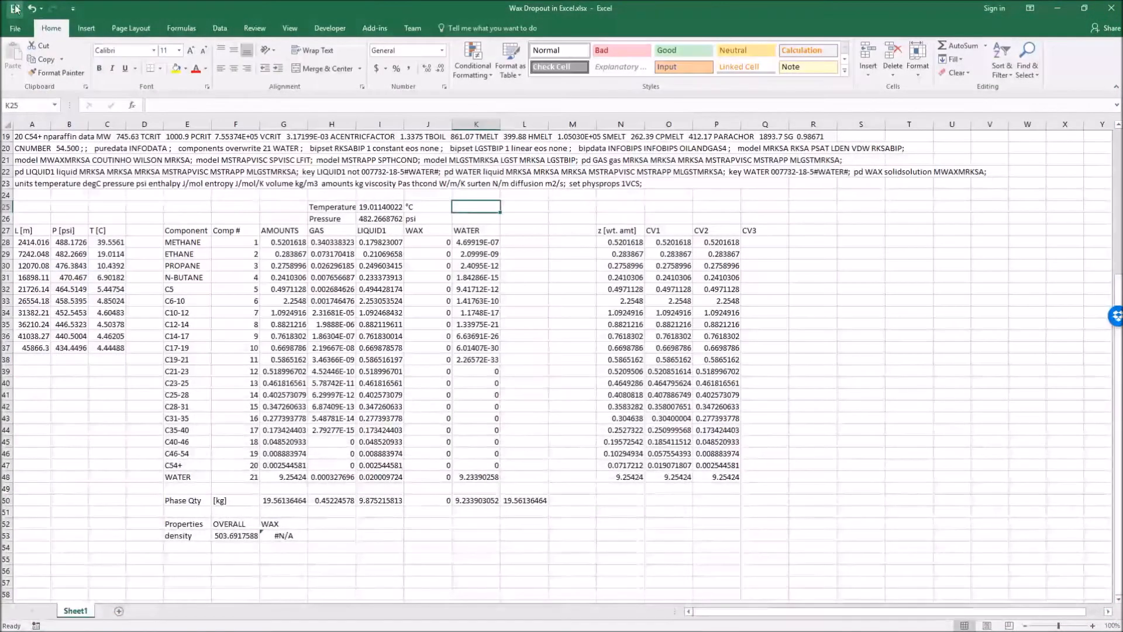
Step: Check in Excel's ribbon customization options that the Developer commands are enabled, and accept the options
left_click(17, 23)
left_click(24, 335)
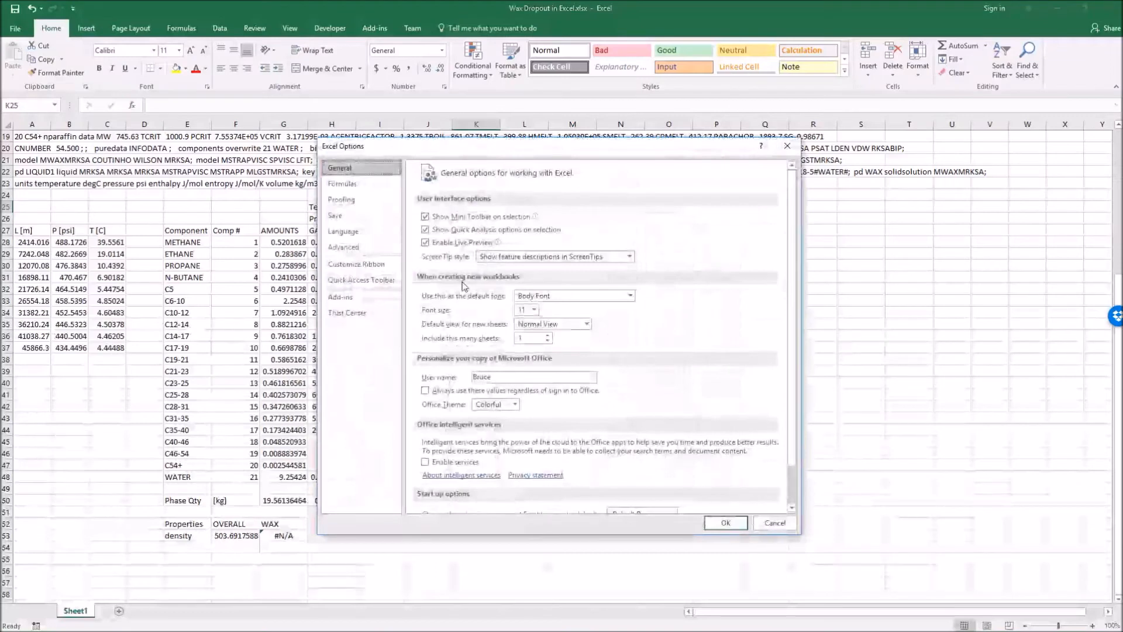
left_click(379, 266)
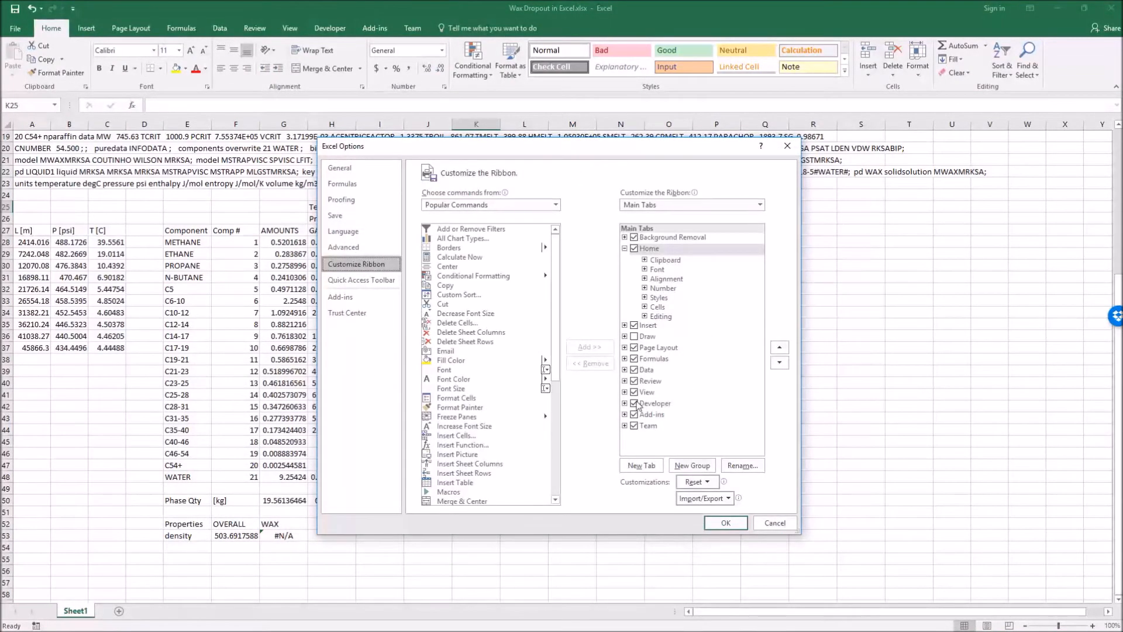
left_click(736, 524)
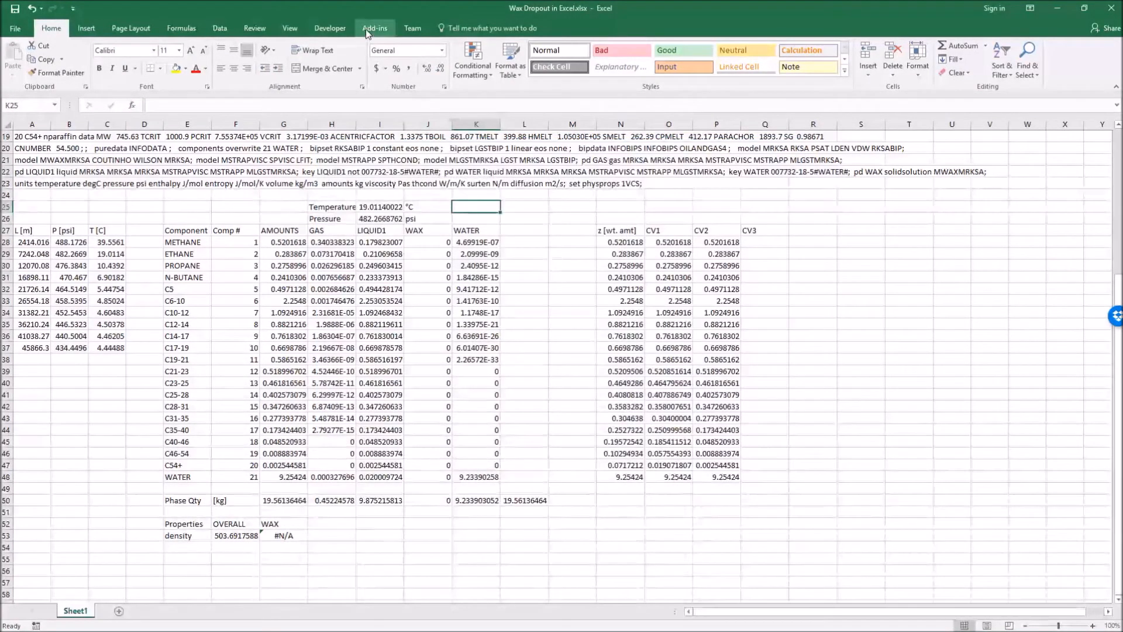
Step: Insert a new code module into the Wax Dropout in Excel.xlsx project in the Visual Basic editor and return to the worksheet
left_click(329, 29)
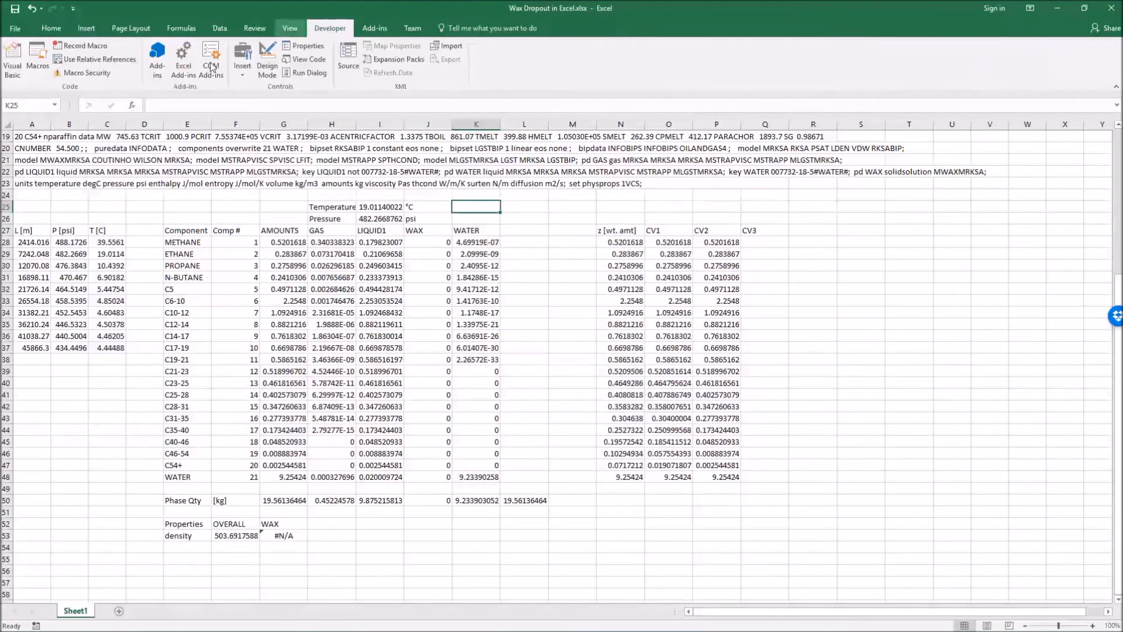
left_click(13, 64)
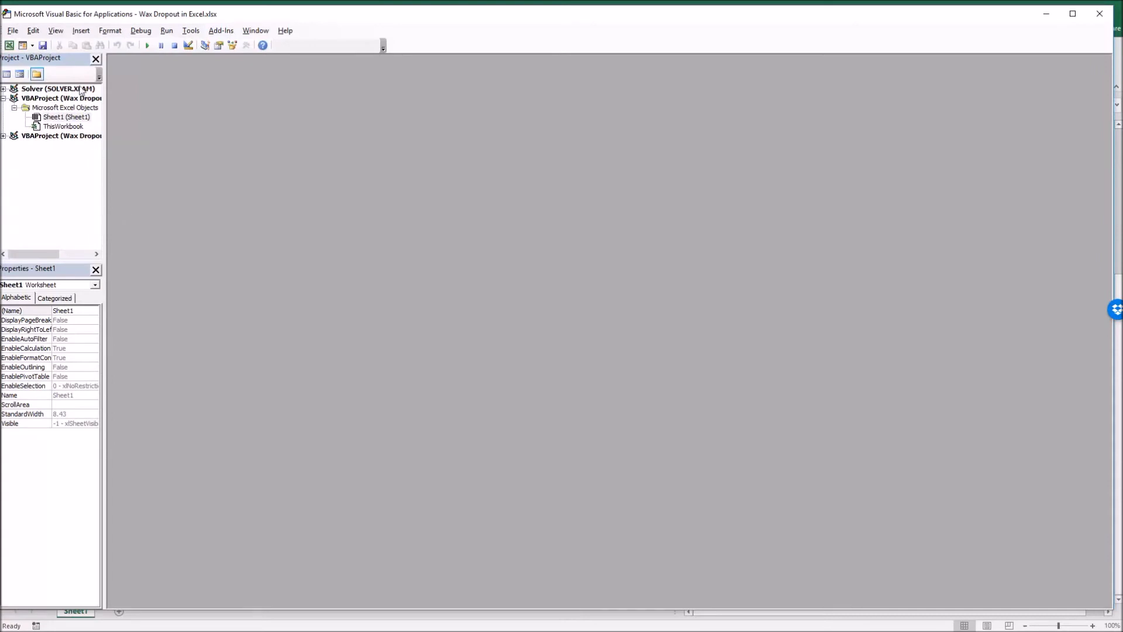
left_click(81, 30)
left_click(97, 70)
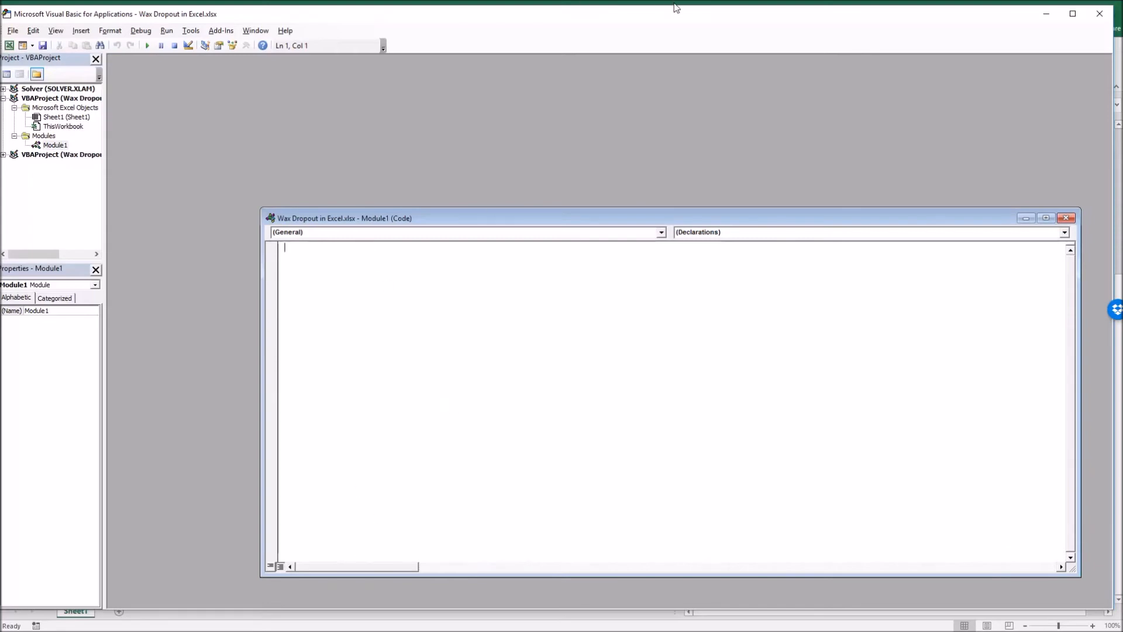
key("alt+F11")
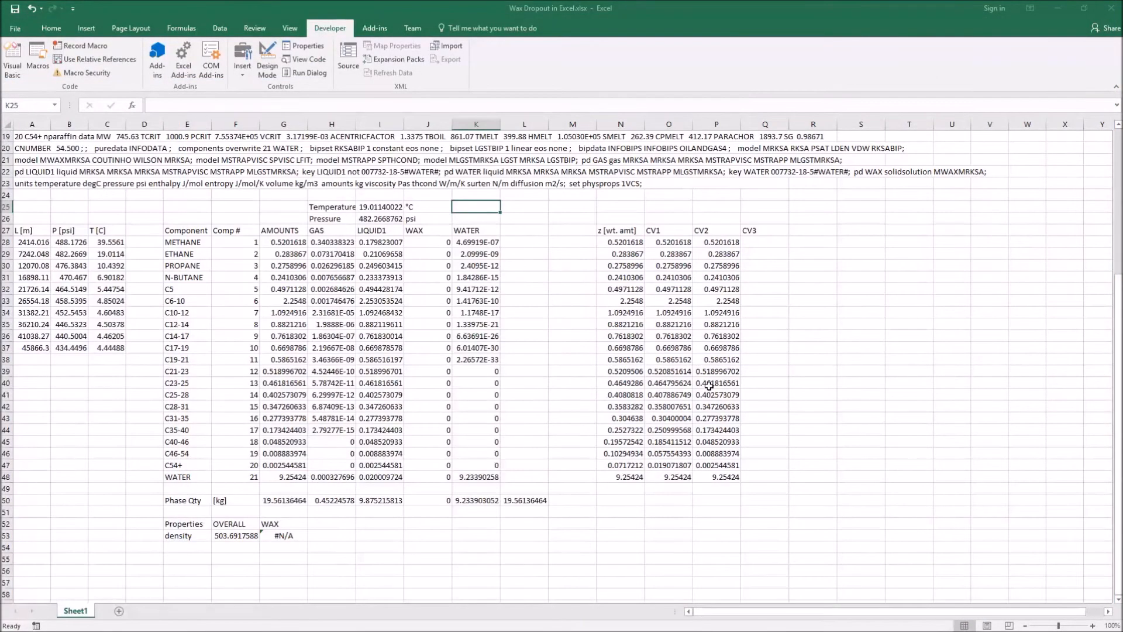
Step: Switch to the Wax Dropout in Excel_v1.xlsm workbook and run its Calculate Wax Dropout macro
left_click(668, 278)
left_click(630, 263)
left_click(714, 276)
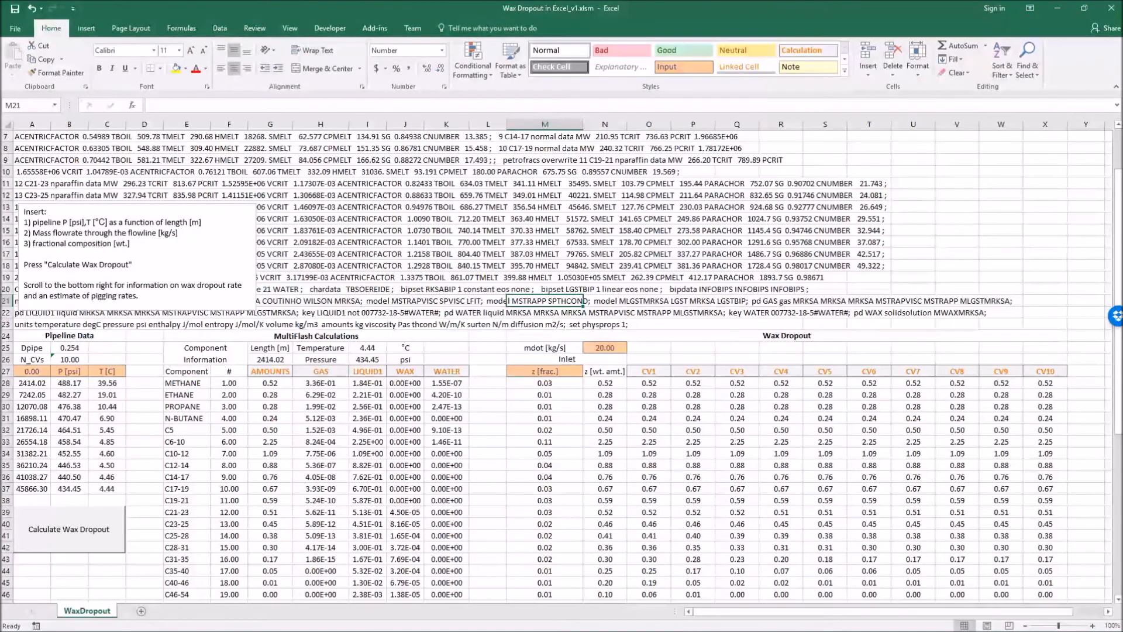
left_click(480, 232)
scroll(458, 359, "down", 4)
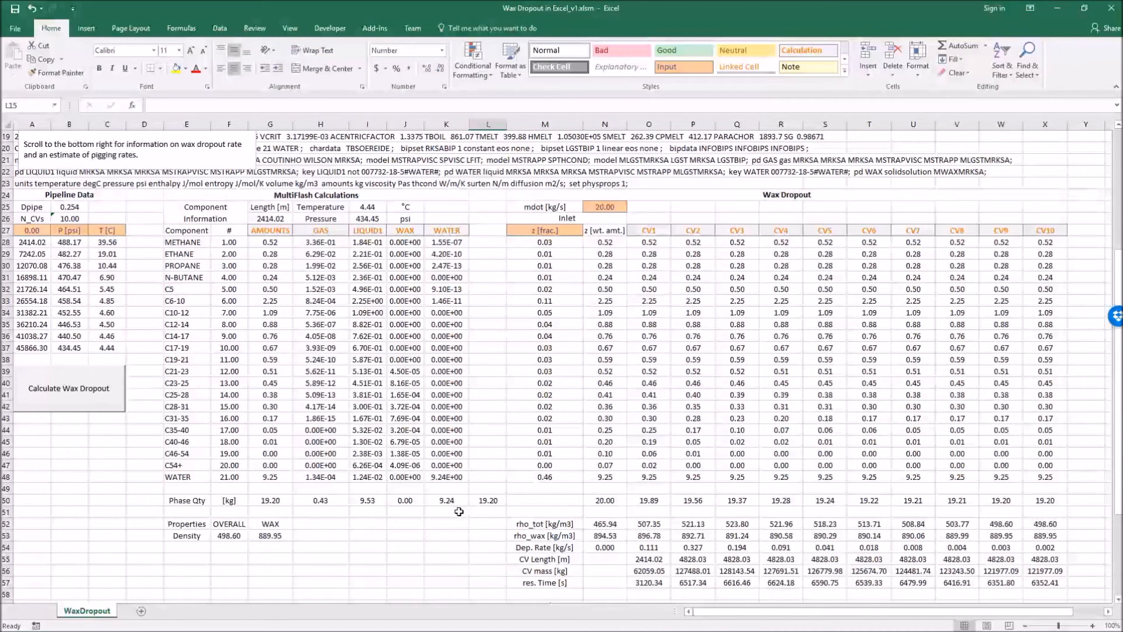
left_click(104, 400)
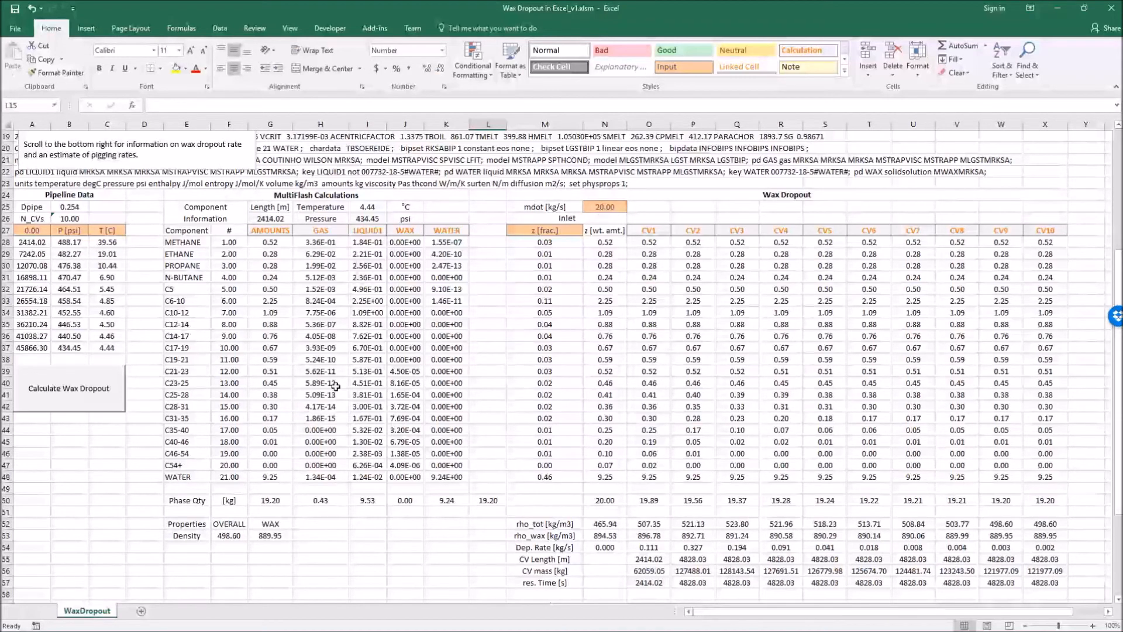
Step: Examine the rho_tot and rho_wax rows across the control volumes and the overall and wax density calculations in F53:G53
scroll(350, 391, "up", 2)
scroll(350, 391, "down", 1)
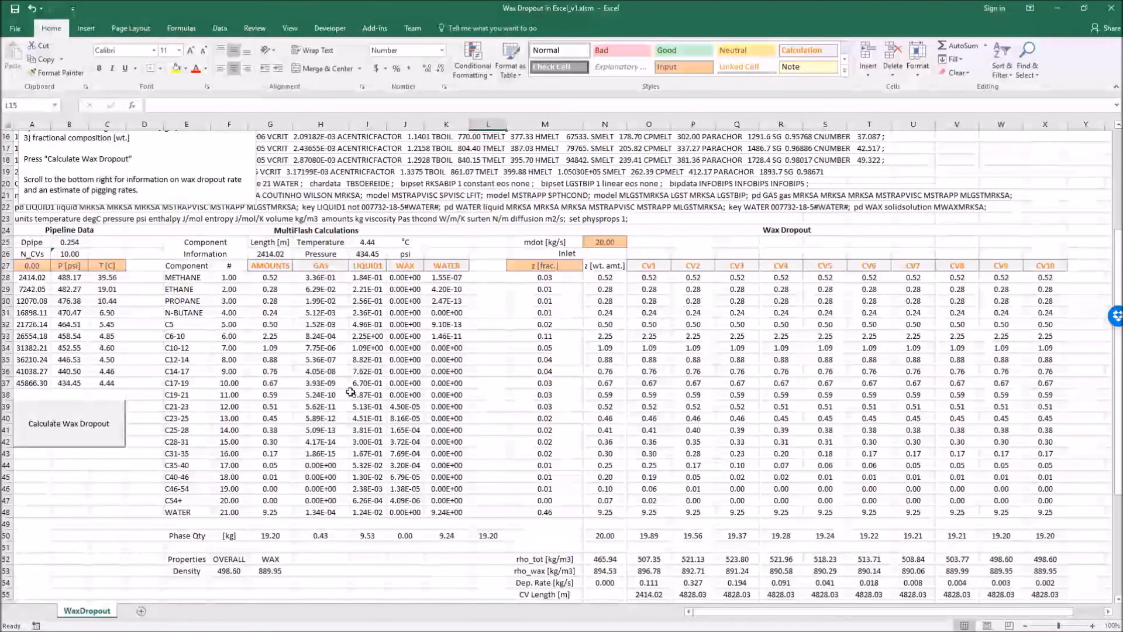
scroll(672, 473, "down", 2)
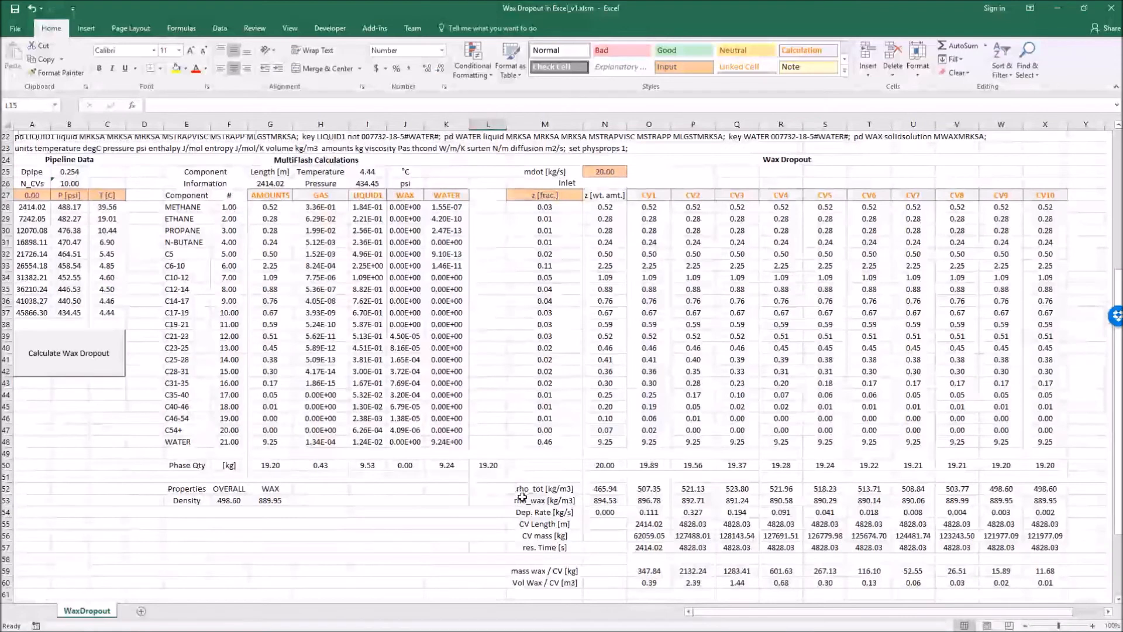
left_click_drag(529, 490, 1047, 490)
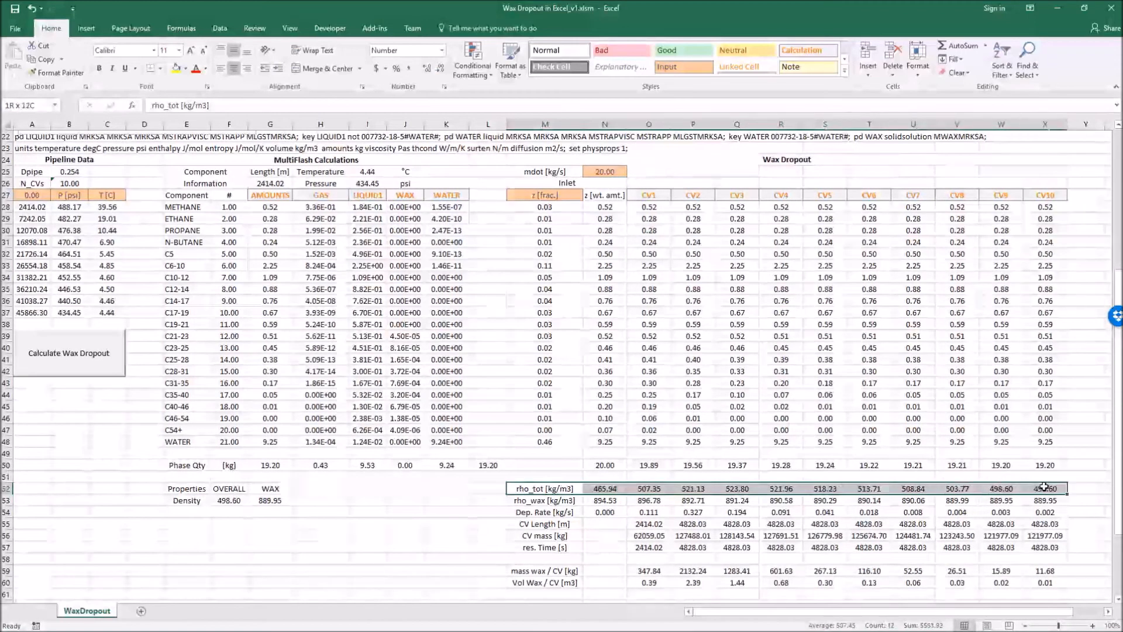
left_click(361, 516)
left_click_drag(530, 489, 786, 483)
left_click(492, 501)
left_click_drag(522, 500, 690, 501)
left_click_drag(231, 502, 274, 501)
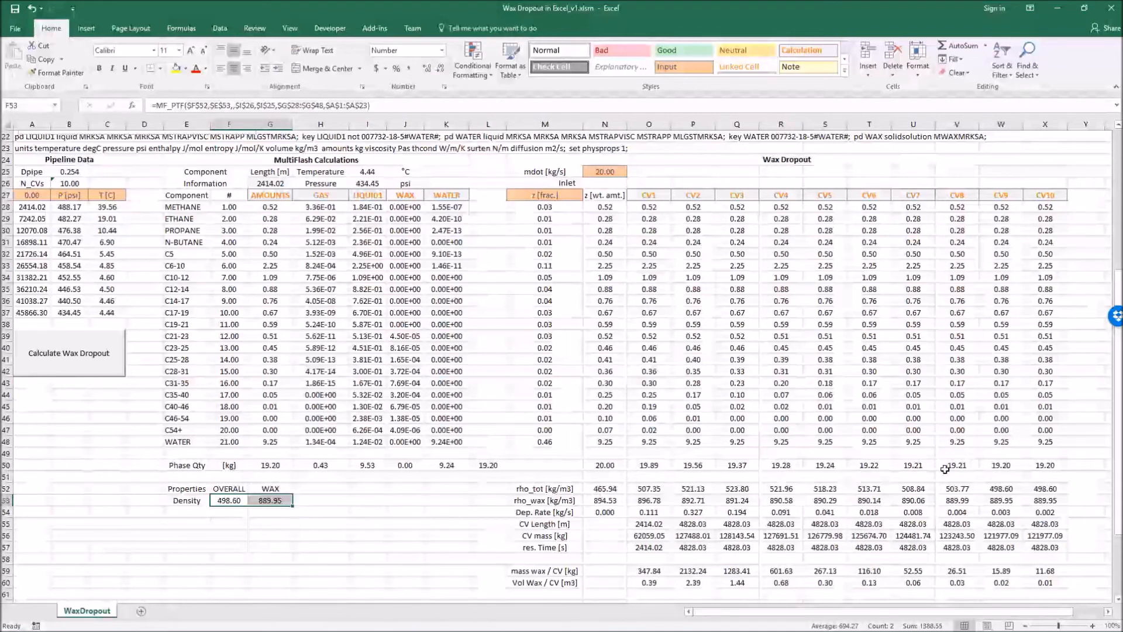
left_click(404, 536)
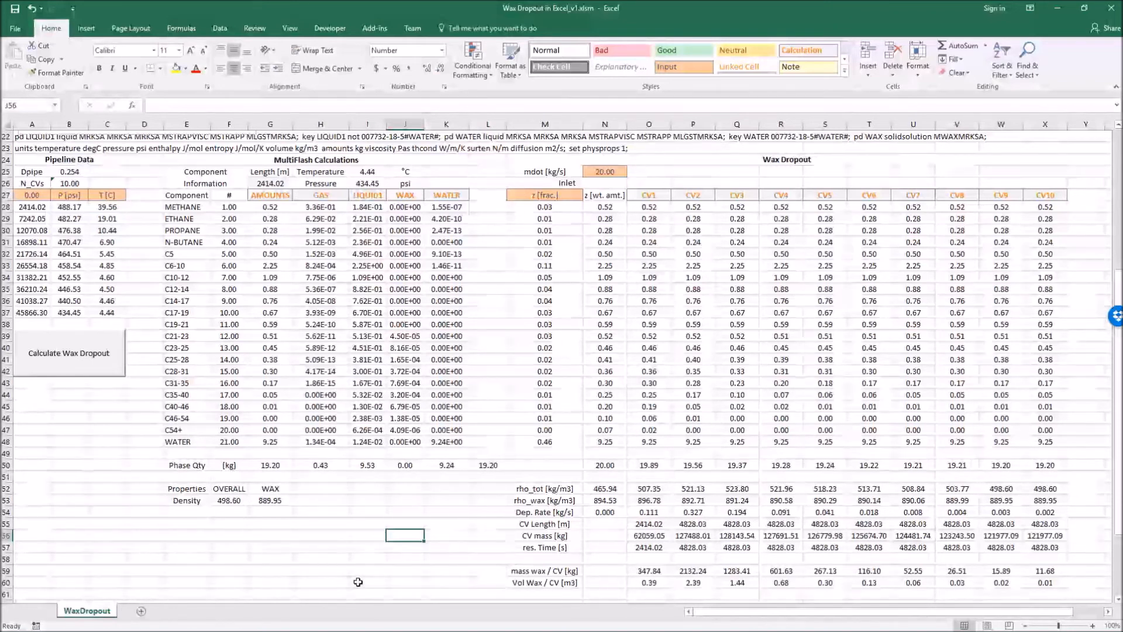
Step: Examine the total phase quantities in N50:X50 and inspect the CV1 sum formula in O50
left_click_drag(603, 465, 1071, 471)
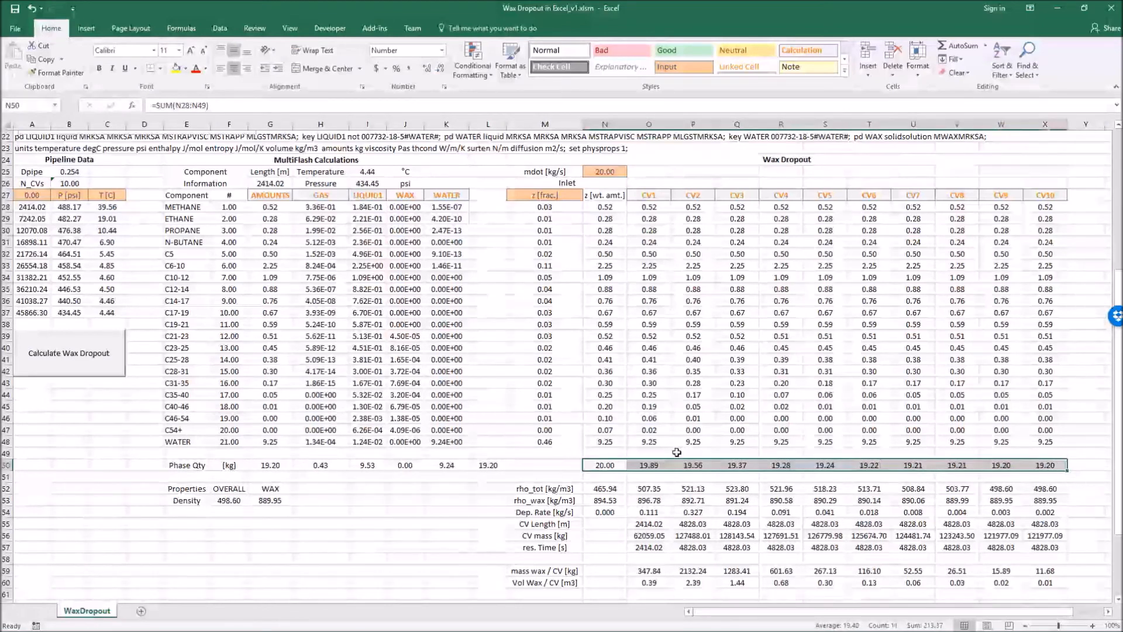
key("Right")
key("F2")
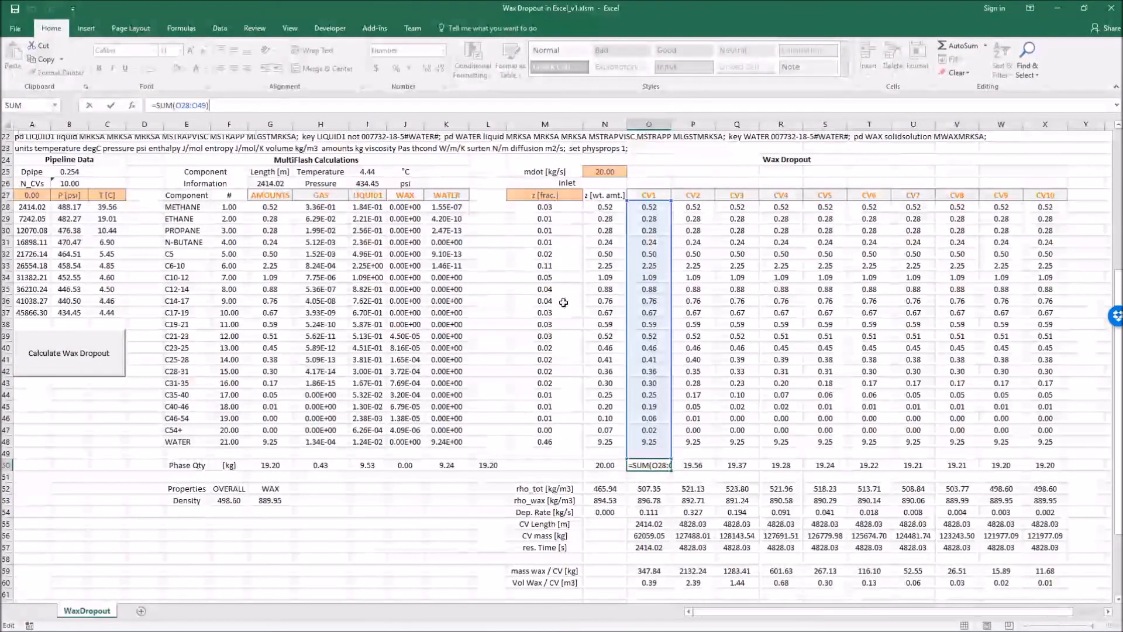
key("Return")
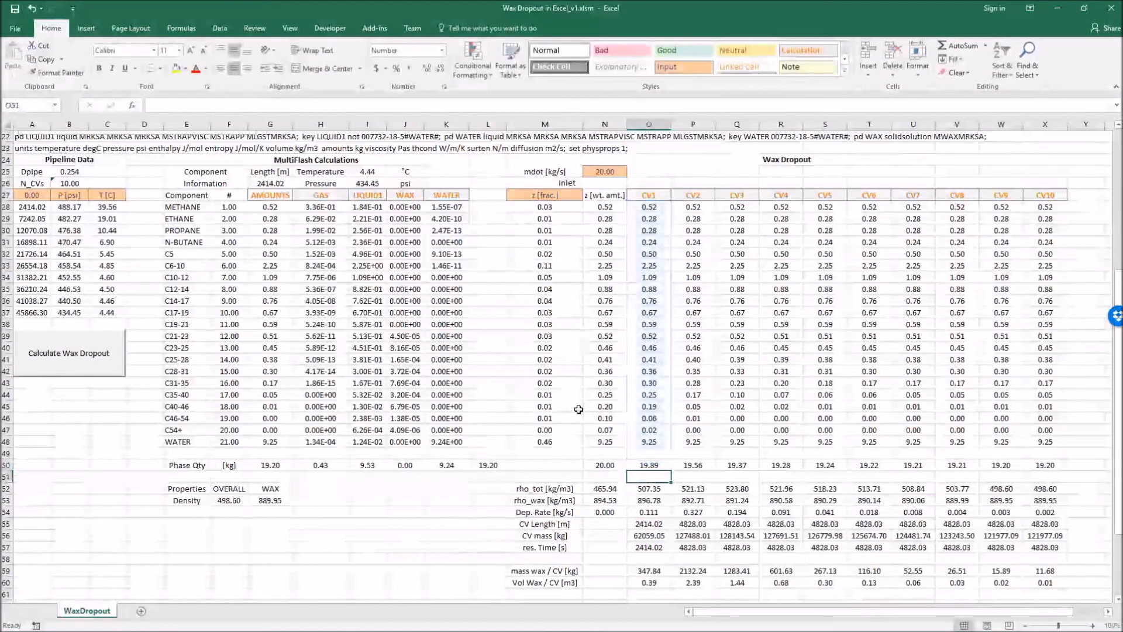
left_click_drag(606, 464, 1060, 465)
left_click(444, 512)
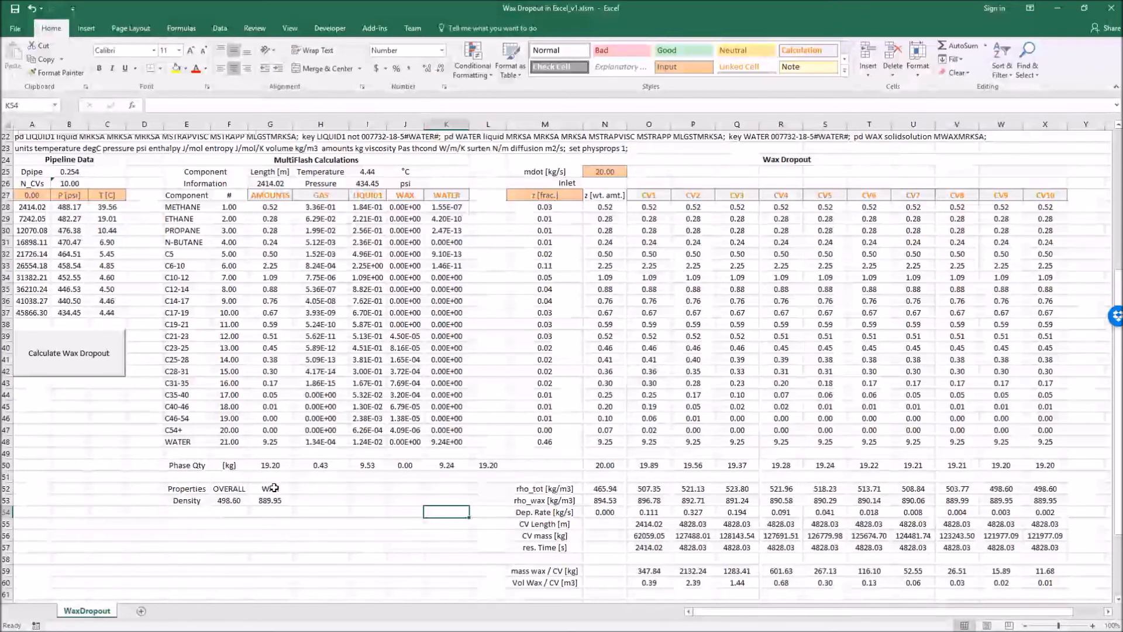
Step: Check the deposition rate formulas for CV1 and CV2, =N50-O50 in O54 and =O50-P50 in P54
left_click(649, 512)
type("=N50-O50")
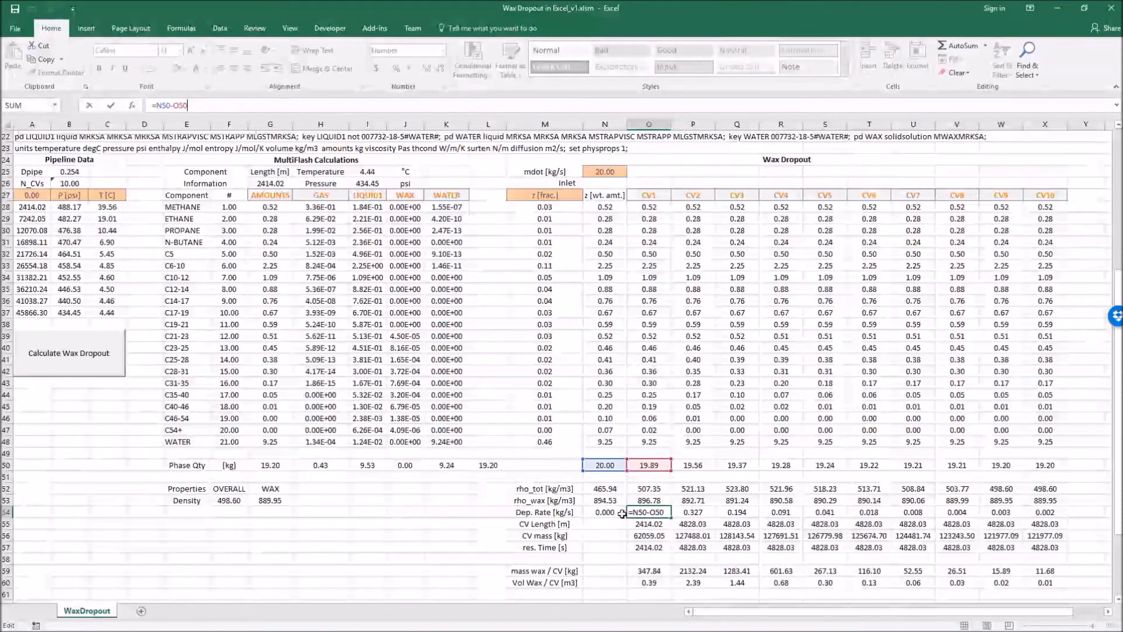
left_click(692, 513)
type("=O50-P50")
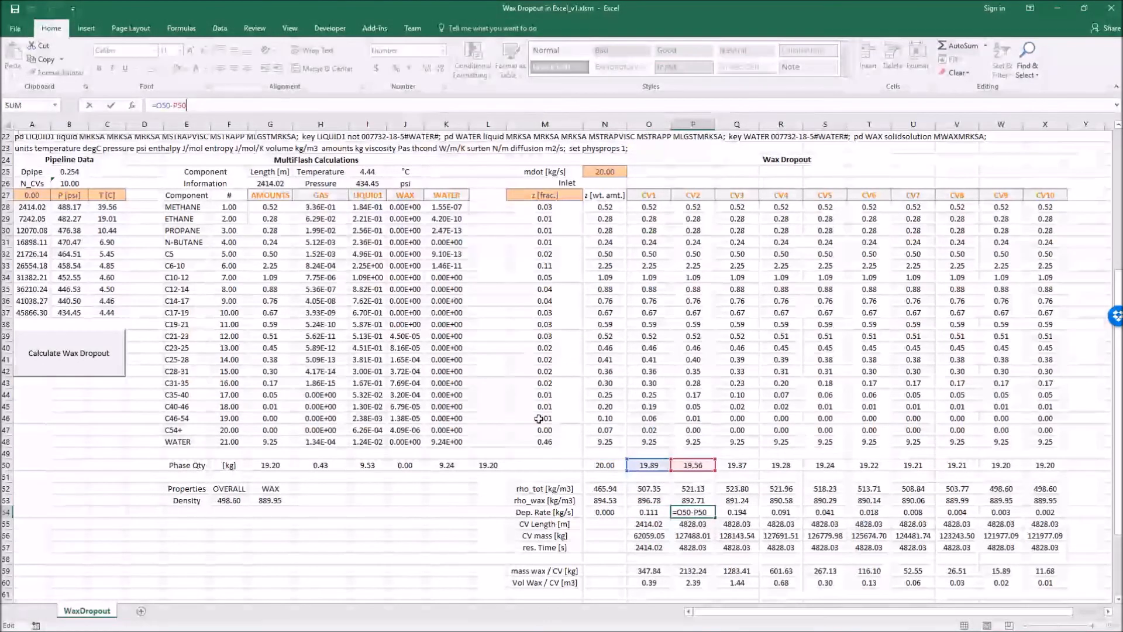
key("Return")
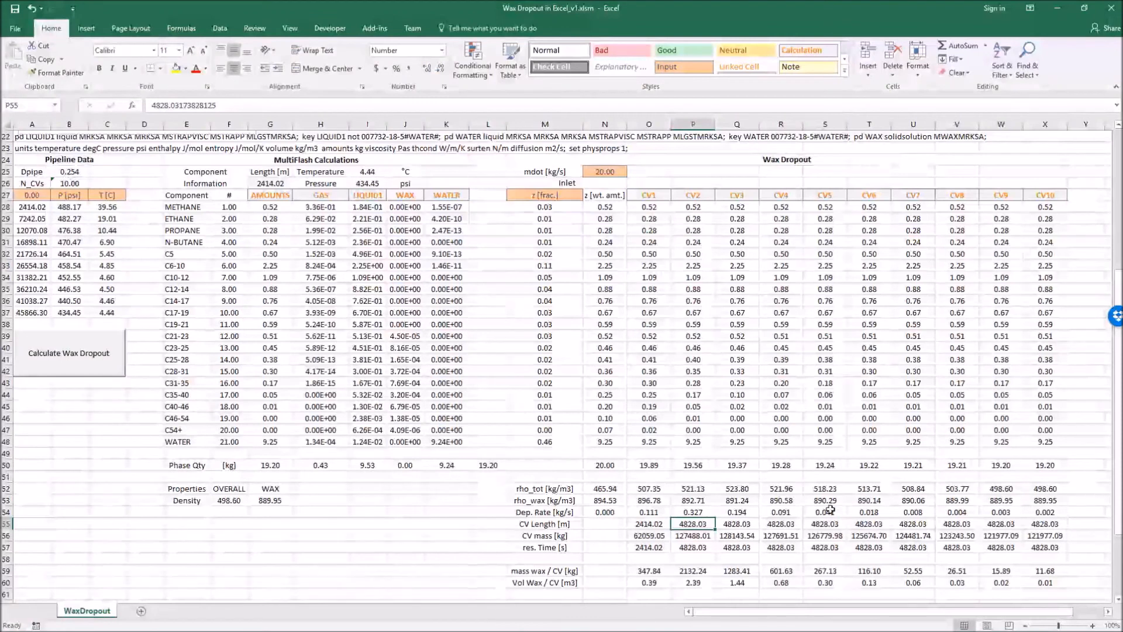
Step: Inspect the CV mass formulas for CV2 in P56 and CV1 in O56, tracing the cells they reference
left_click(691, 536)
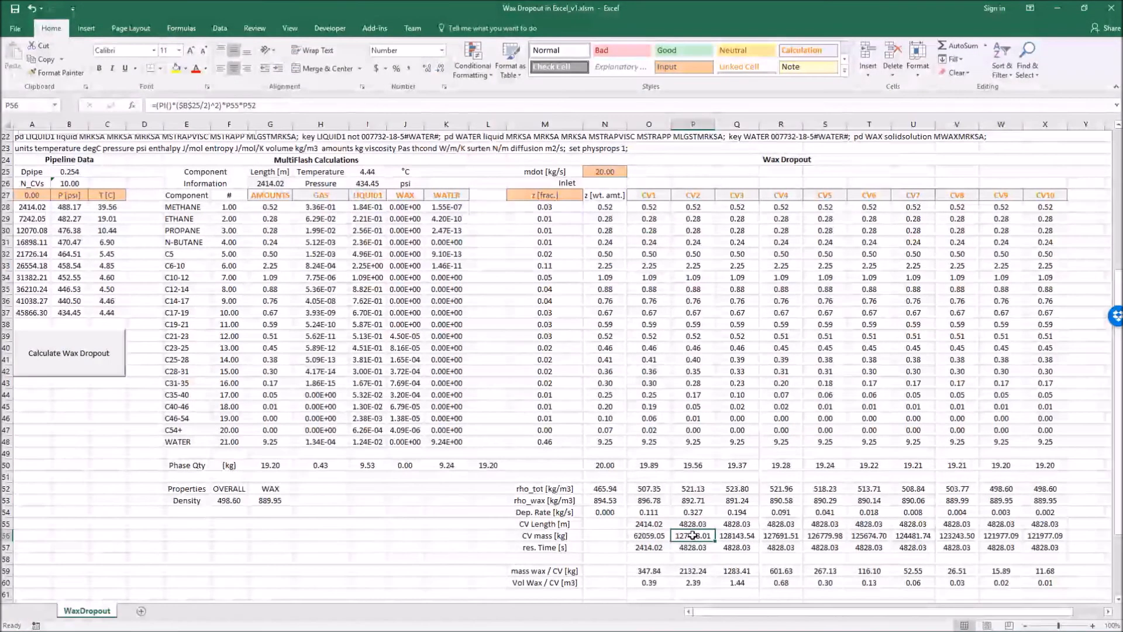
left_click(304, 111)
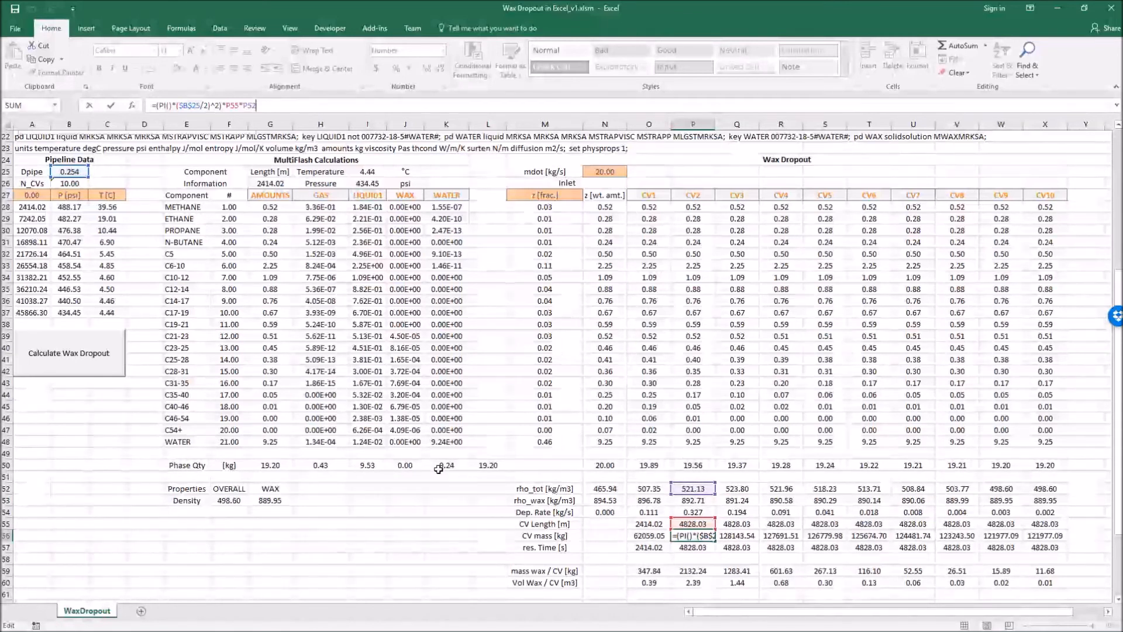
key("shift+Tab")
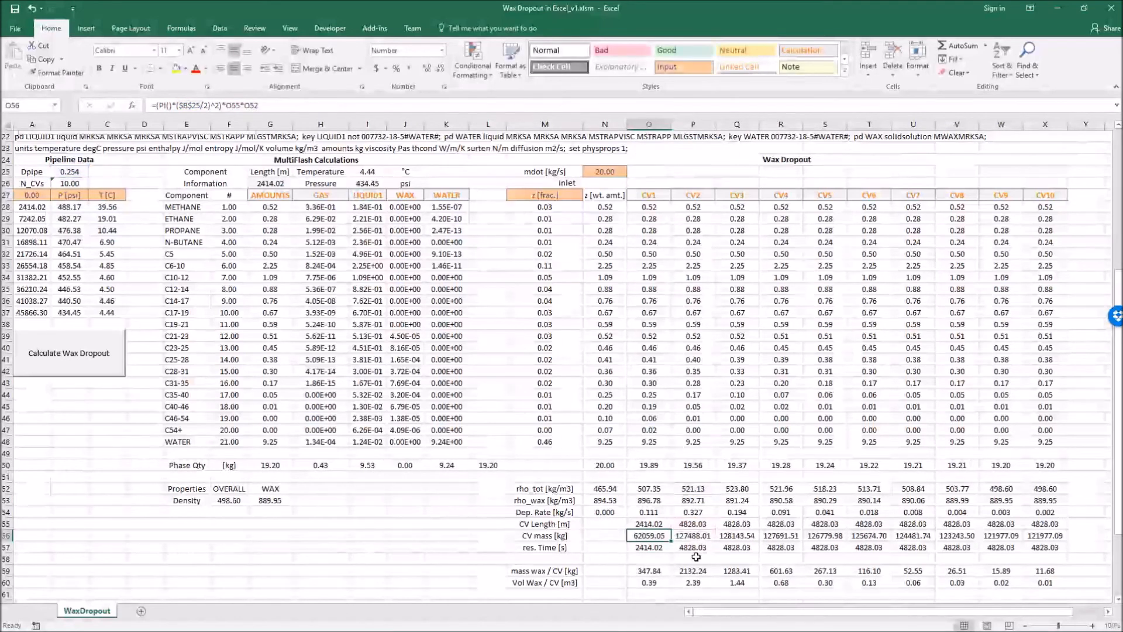
left_click(692, 536)
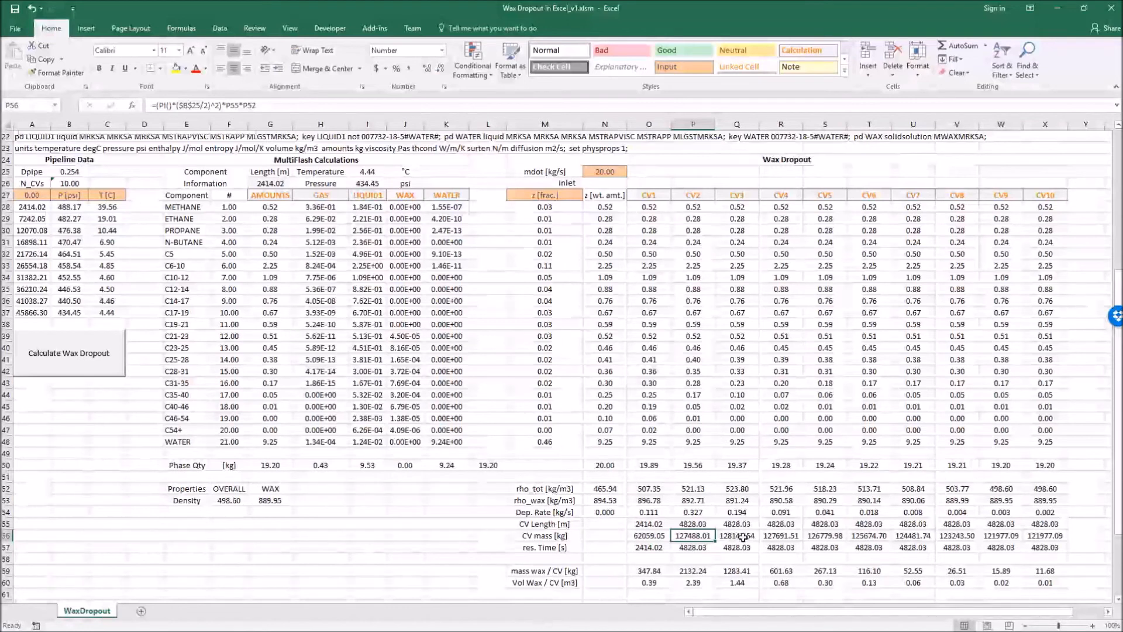
Step: Replace the CV1 residence time in O57 with =O56/O50 and fill the formula across to CV10 in X57
left_click(693, 548)
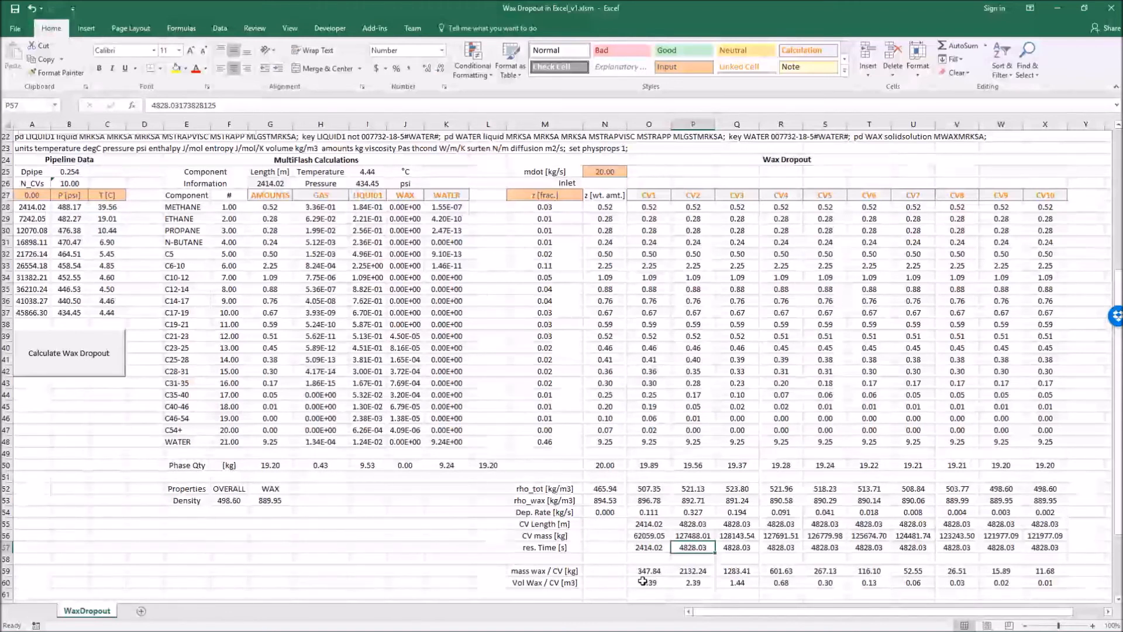
left_click(651, 548)
key("Delete")
type("=")
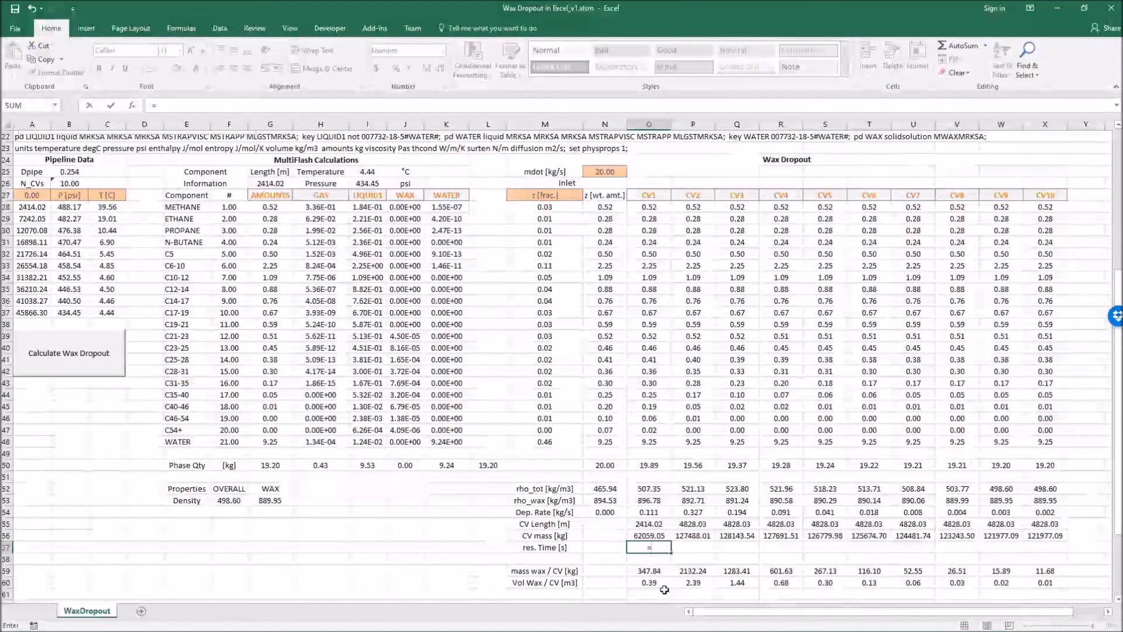
key("Up")
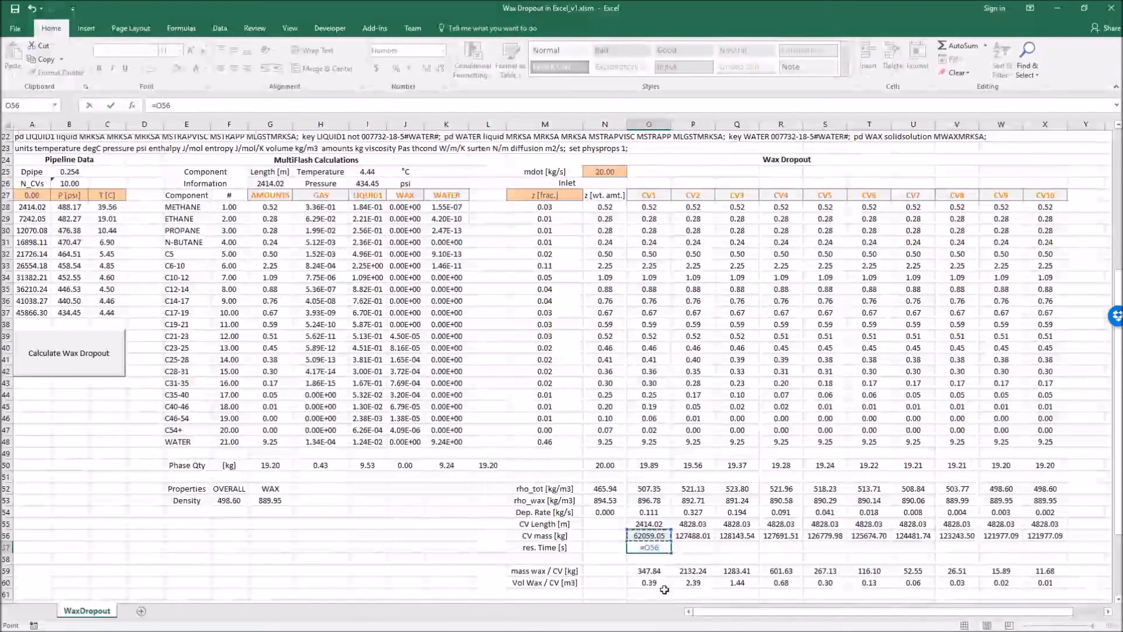
type("/")
left_click(651, 466)
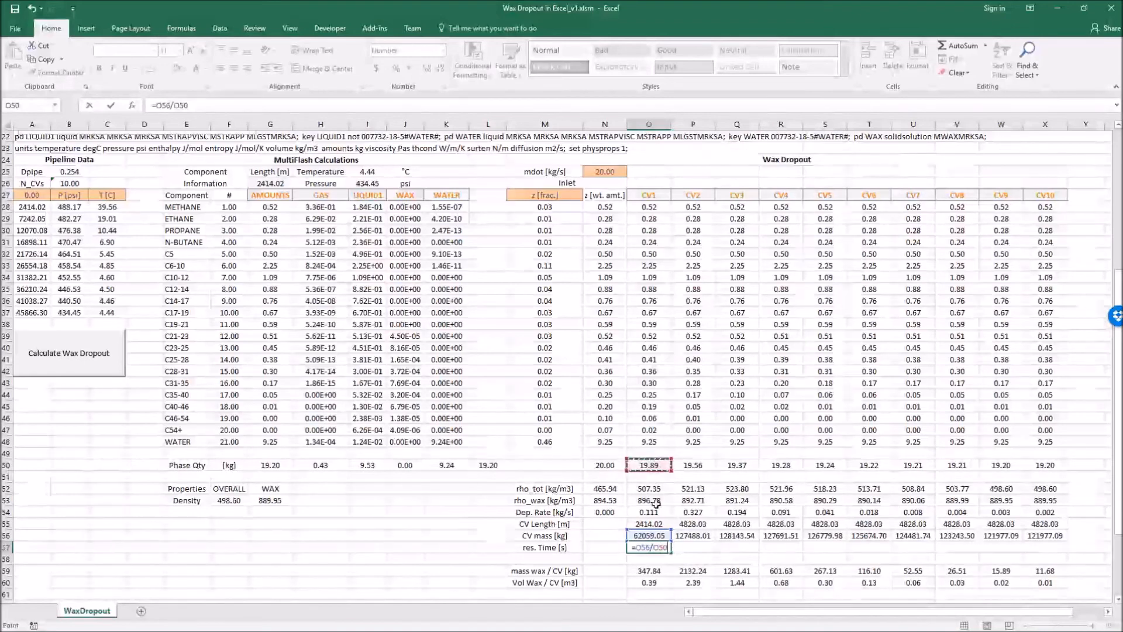
key("Return")
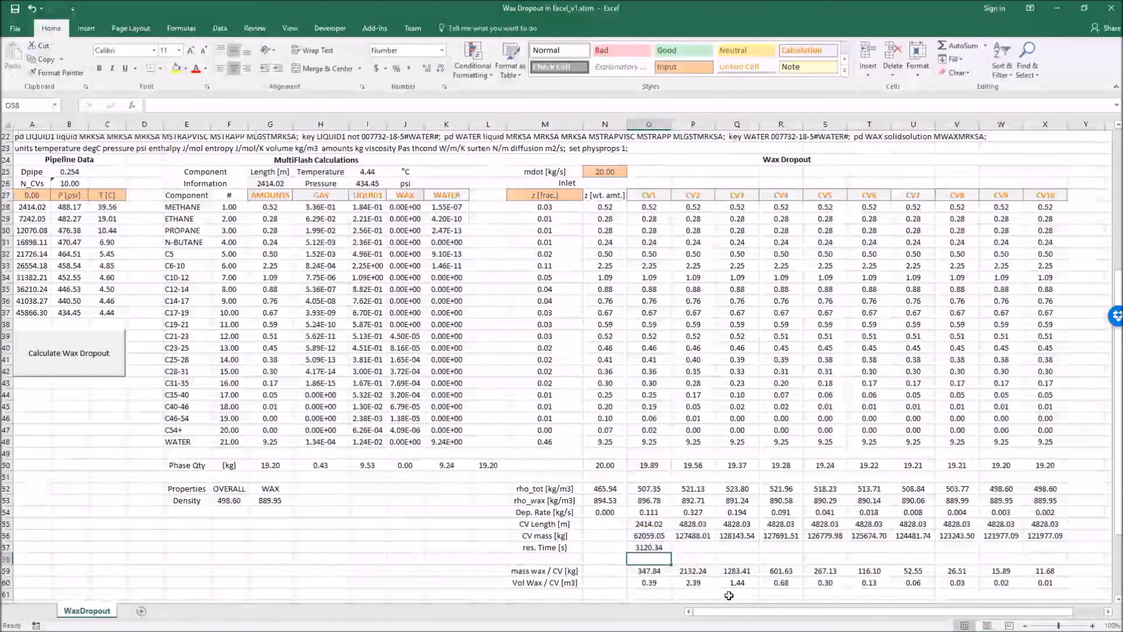
left_click(648, 547)
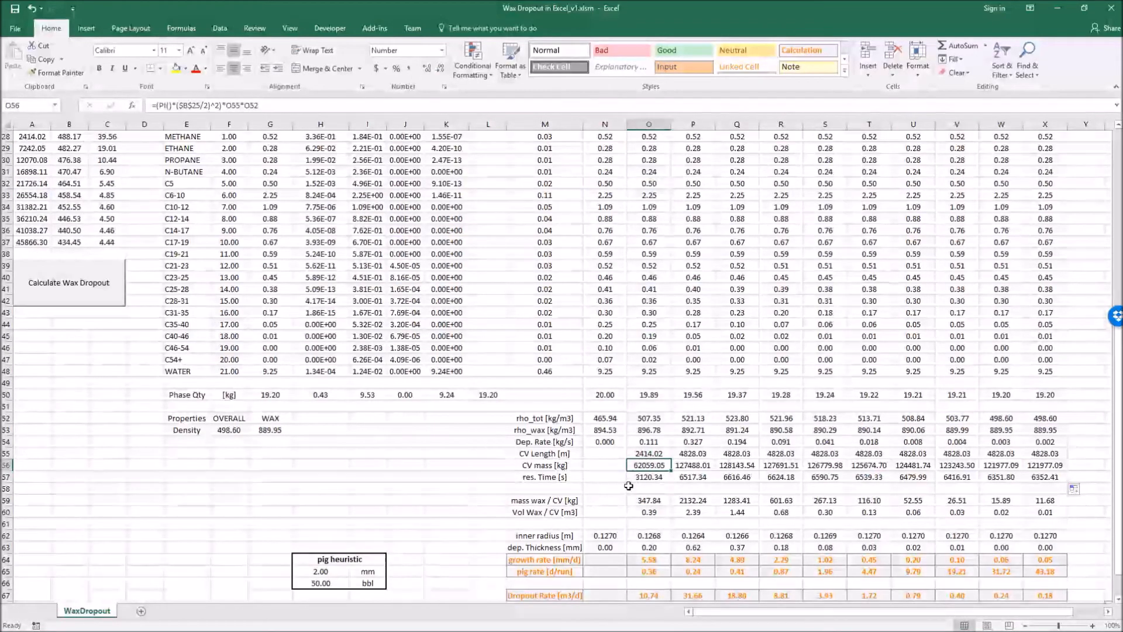
left_click(638, 478)
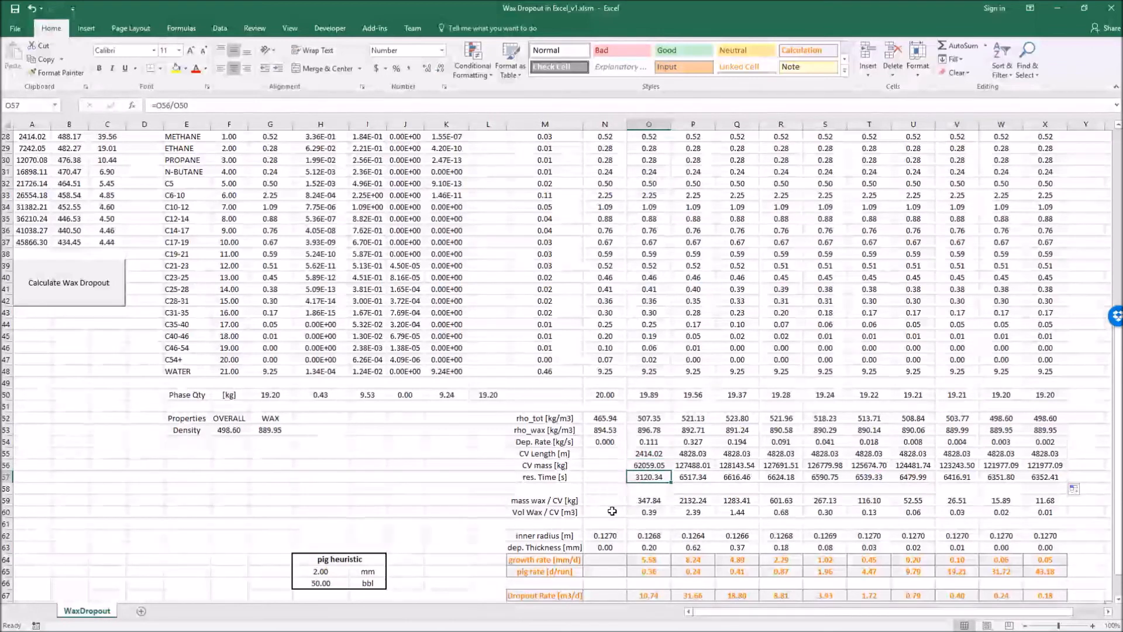
Step: Inspect the CV1 wax mass formula in O59 with its referenced cells, and the wax volume formula in O60
left_click(657, 503)
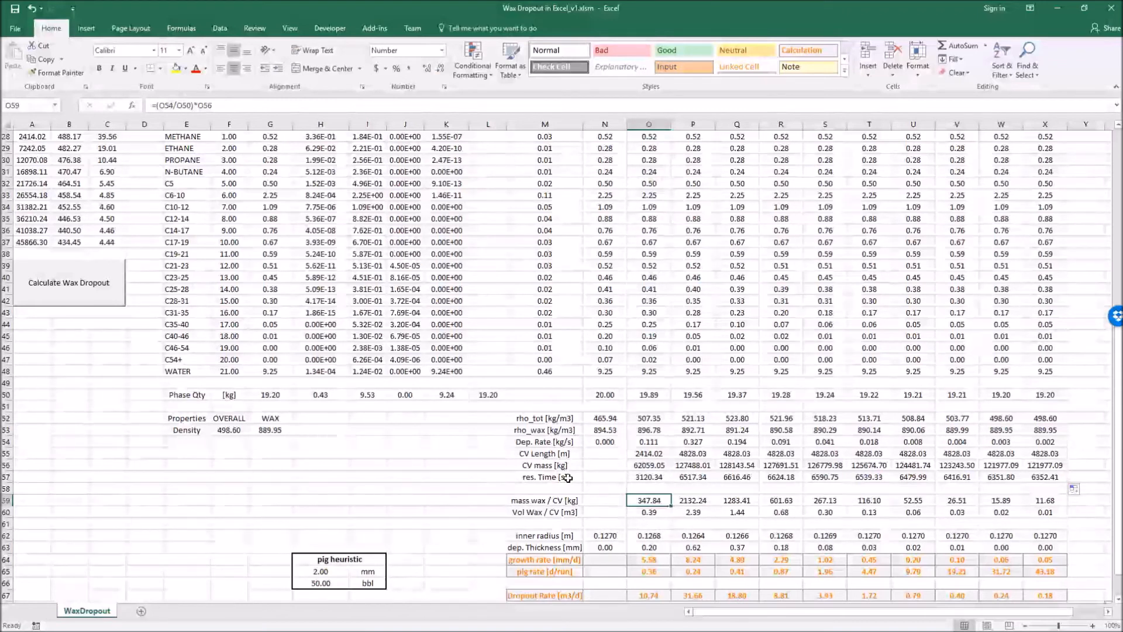
key("F2")
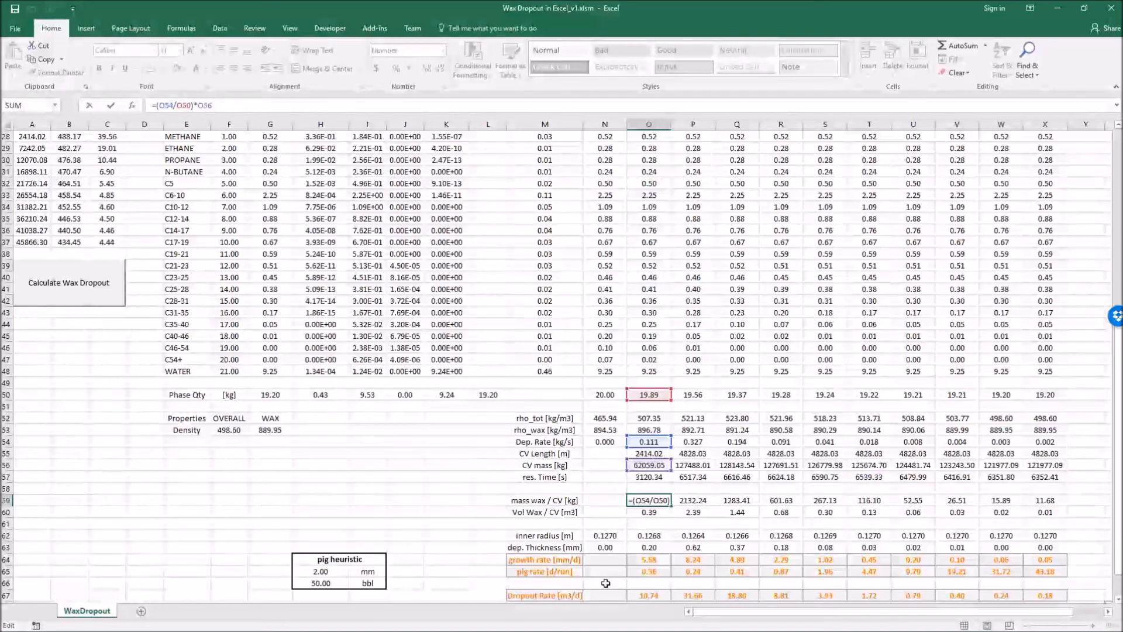
key("Return")
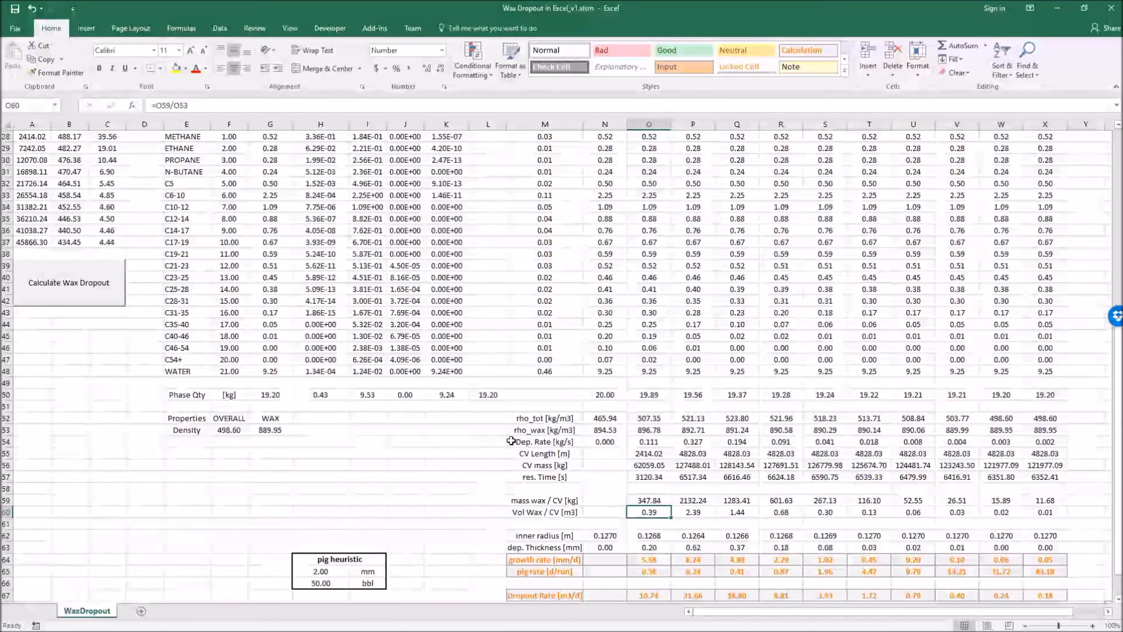
left_click(643, 500)
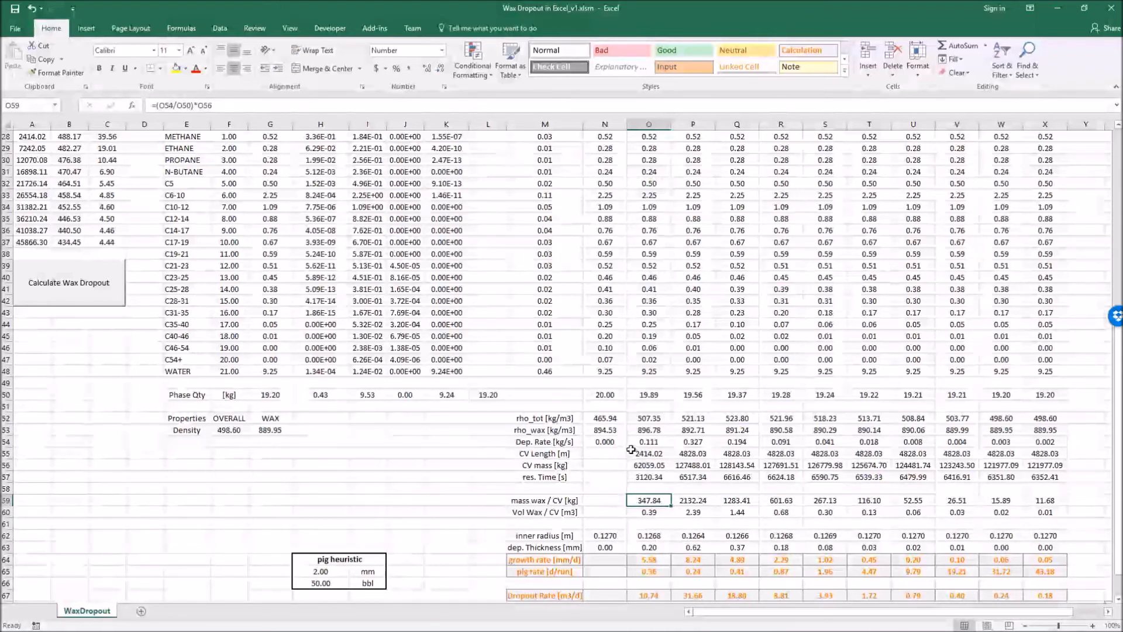
left_click(649, 512)
scroll(765, 478, "down", 1)
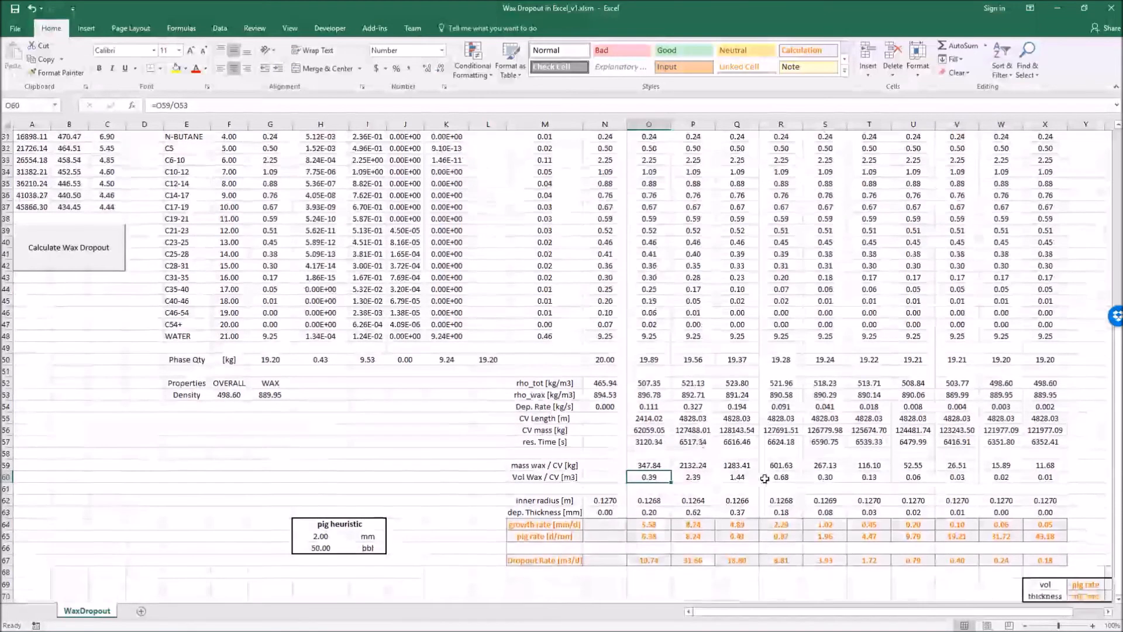
left_click(737, 394)
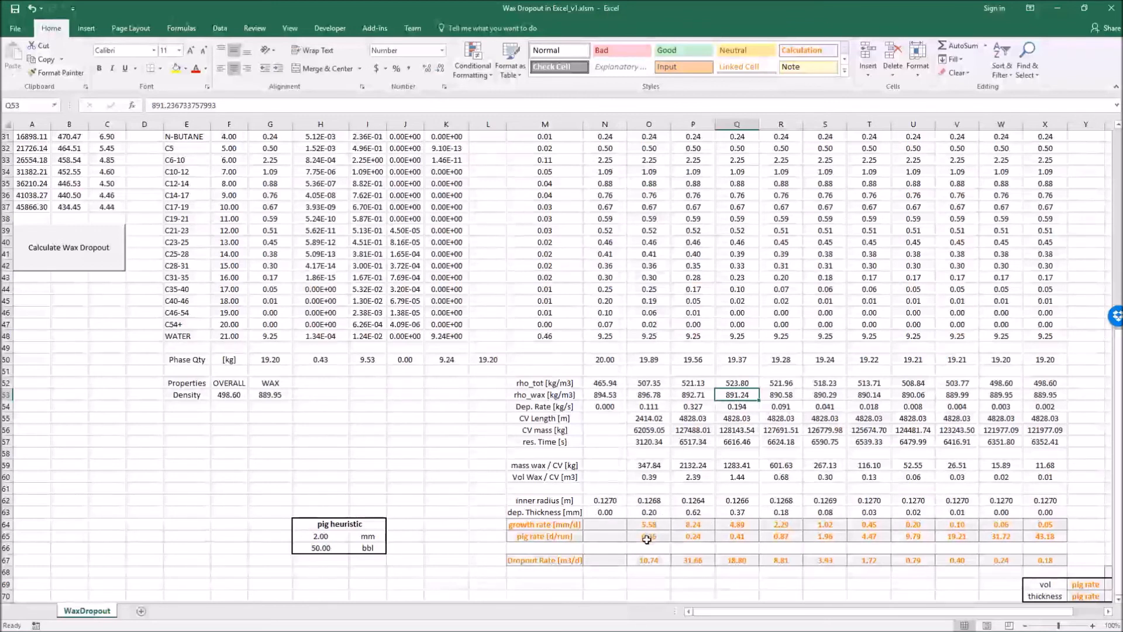
Step: Check the CV1 deposit thickness formula in O63 and the cells referenced by the growth rate formula in O64
left_click(660, 512)
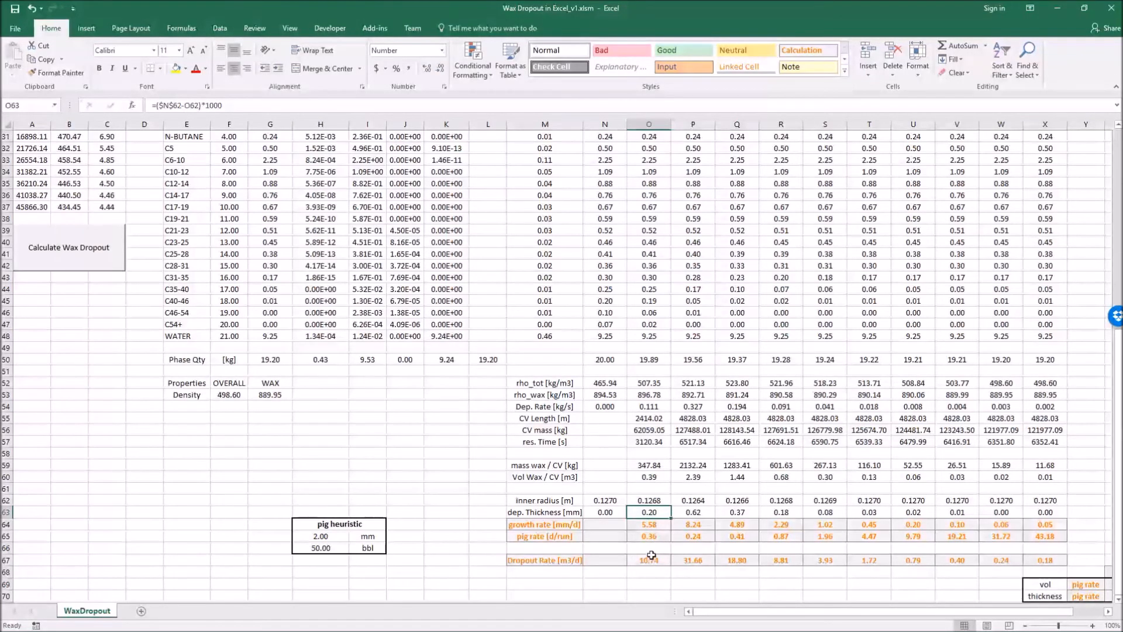
double_click(662, 526)
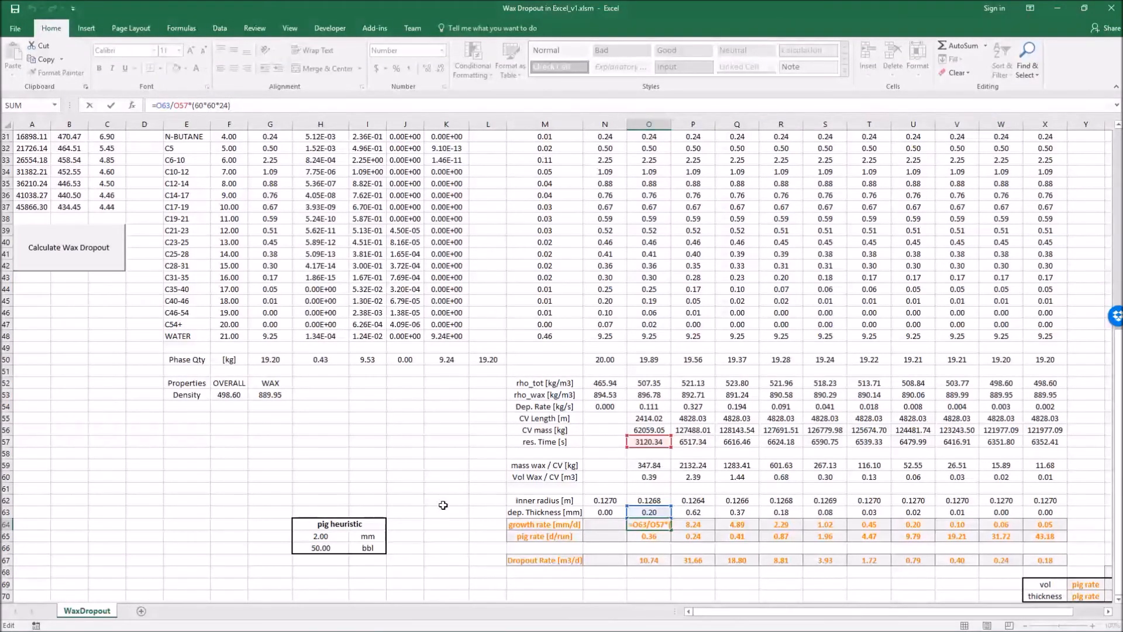
key("Return")
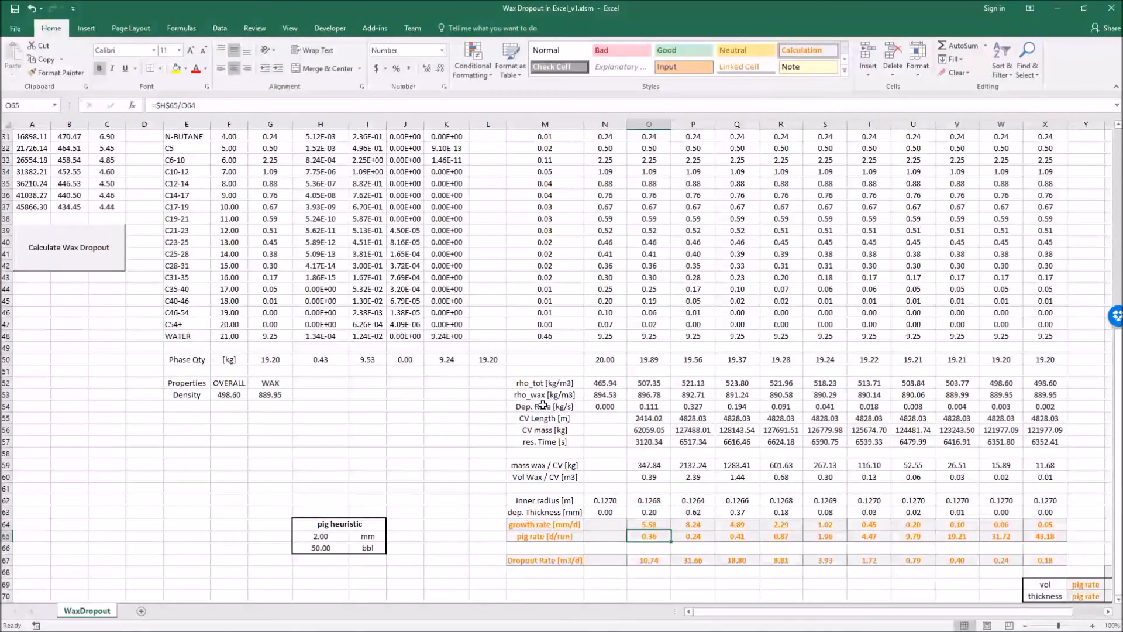
left_click(657, 526)
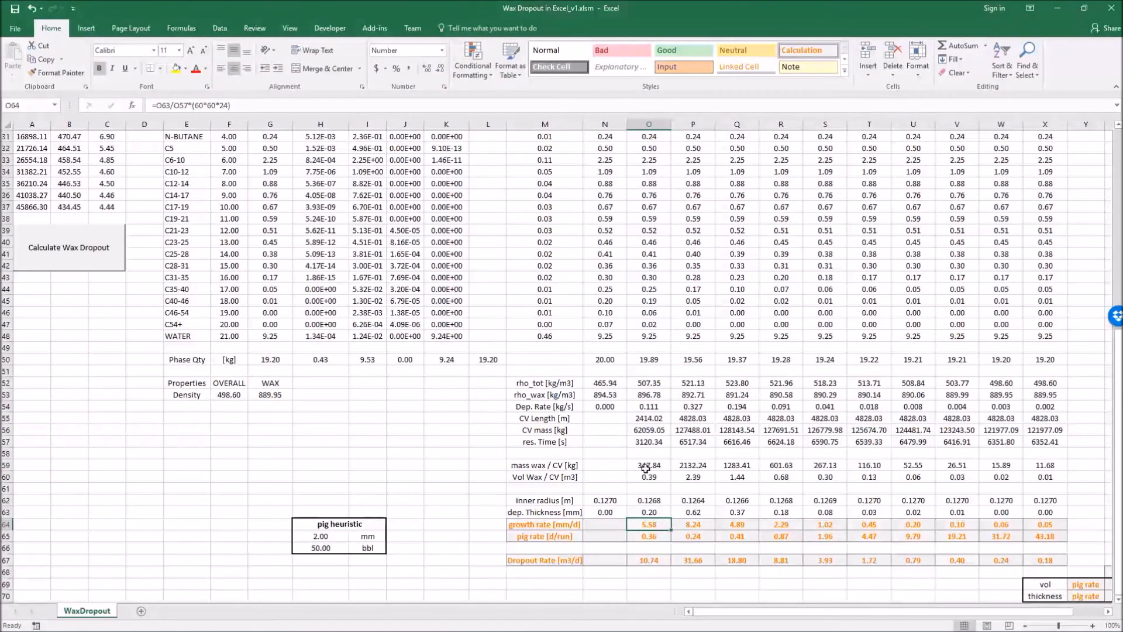
Step: Compare the wax growth rates across the control volumes in O64:X64, focusing on CV1 and CV2
left_click_drag(661, 523, 1047, 524)
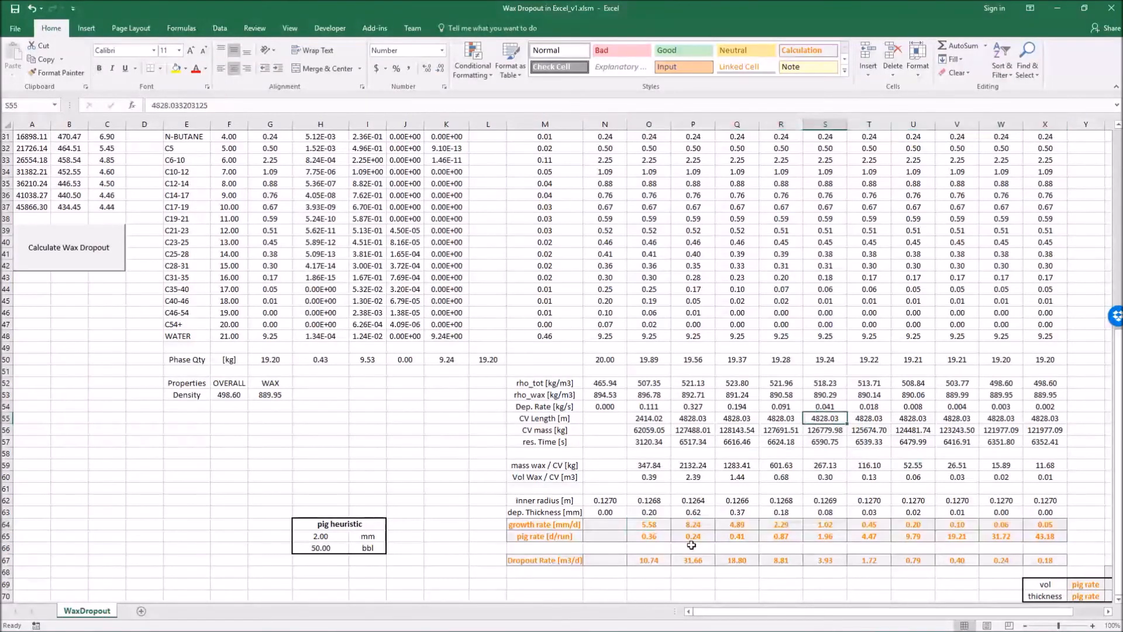
left_click(661, 525)
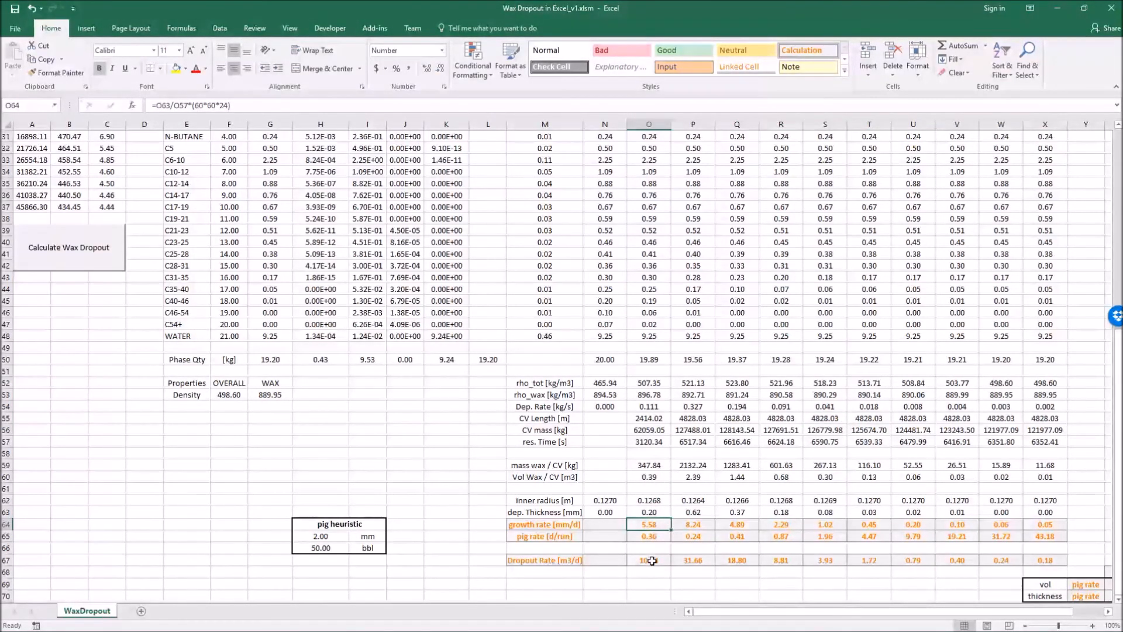
left_click(702, 526)
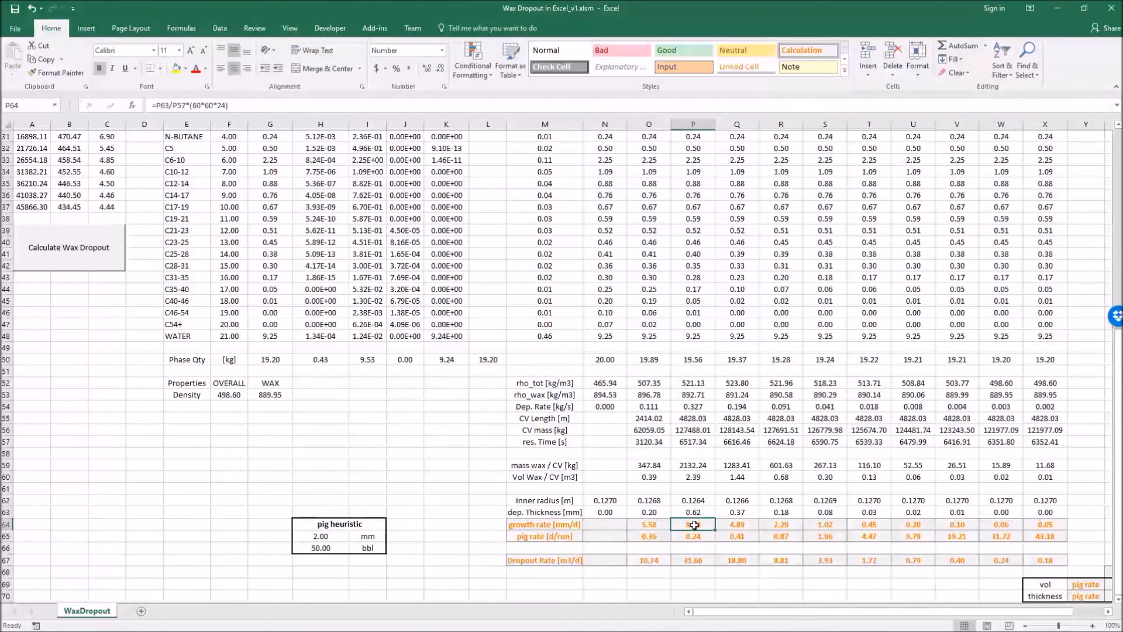
mouse_move(695, 525)
left_mouse_down()
mouse_move(717, 526)
mouse_move(708, 525)
left_mouse_up()
left_click(698, 547)
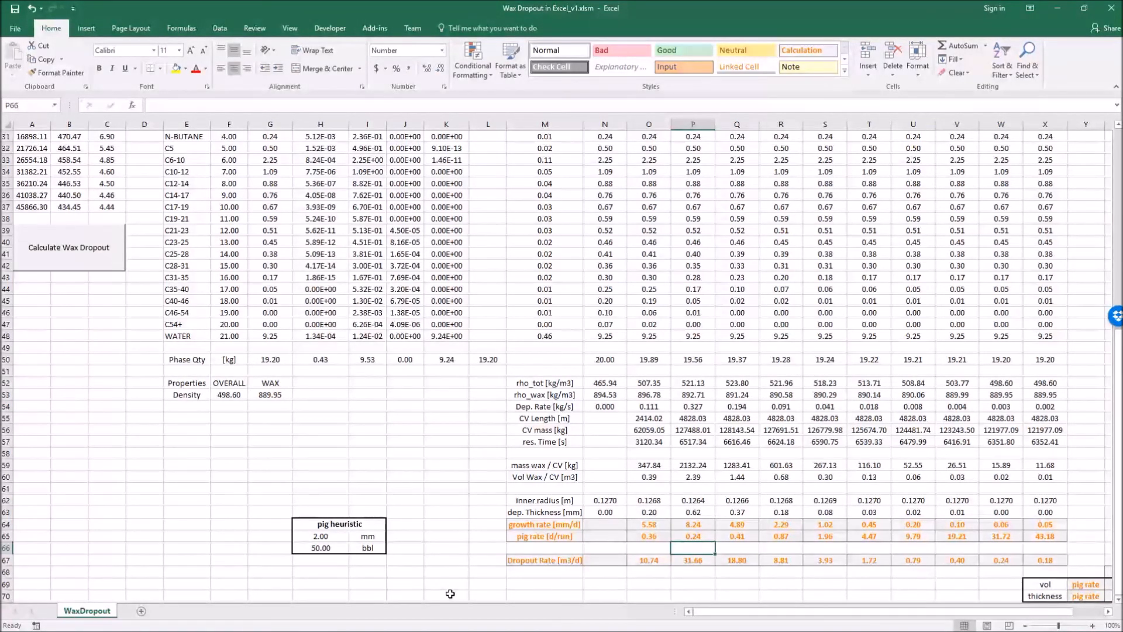
Step: Examine the pig heuristic limits for deposit thickness in mm and wax volume in bbl in H65:I66
left_click_drag(325, 537, 387, 554)
left_click_drag(321, 536, 368, 537)
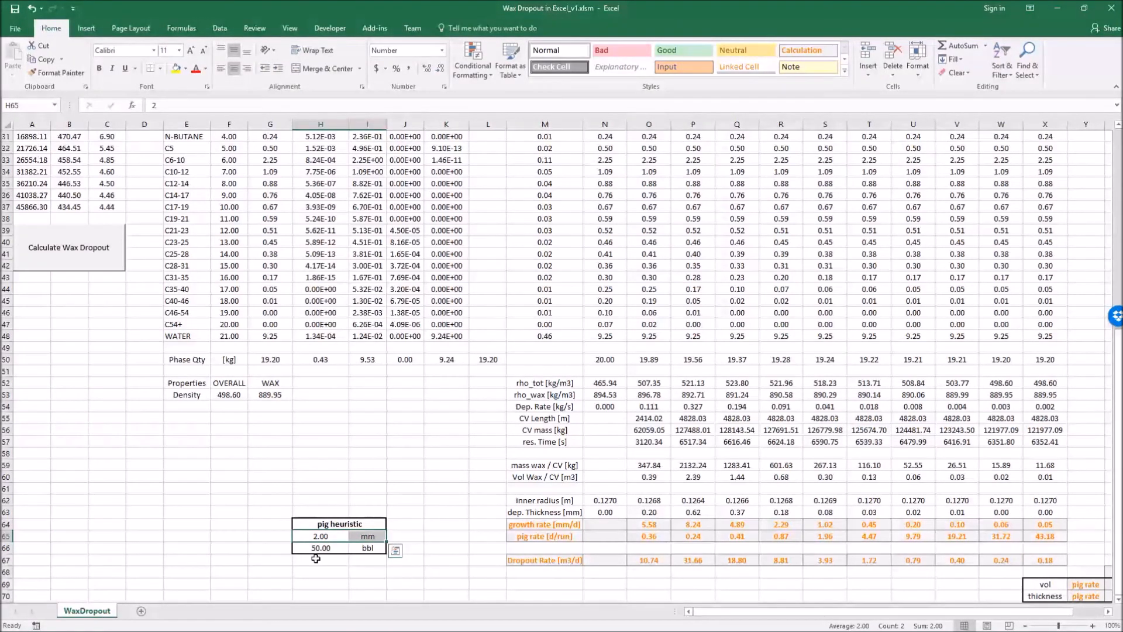
left_click_drag(319, 550, 369, 551)
left_click(389, 462)
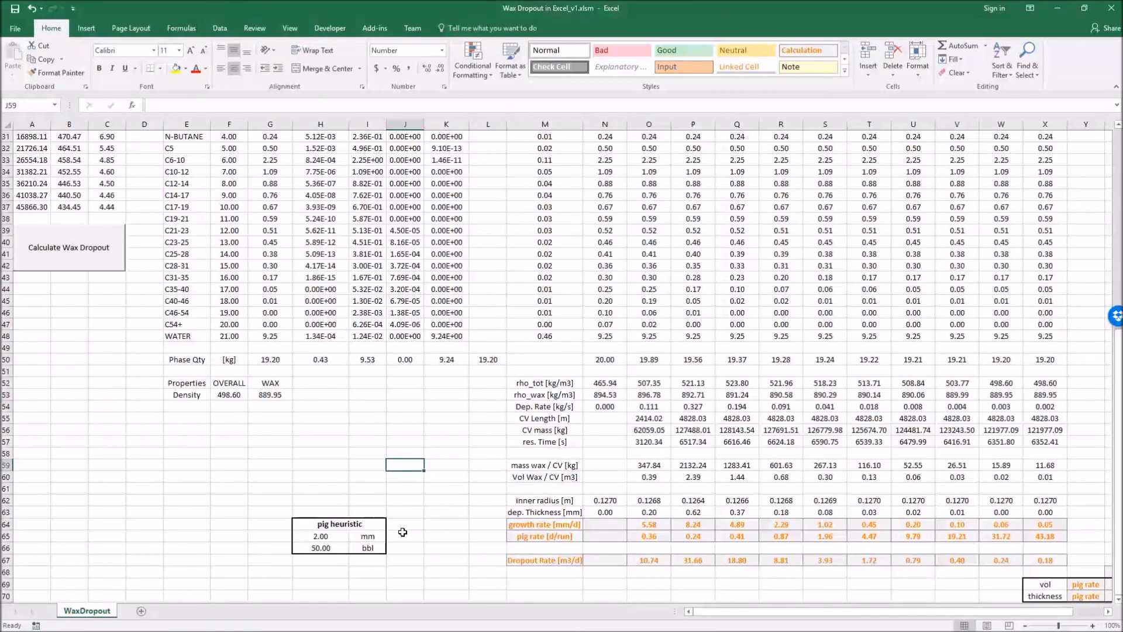
Step: Review the MultiFlash component amounts in G28:K46, the overall density formula in F53 and the wax dropout results
scroll(403, 532, "down", 1)
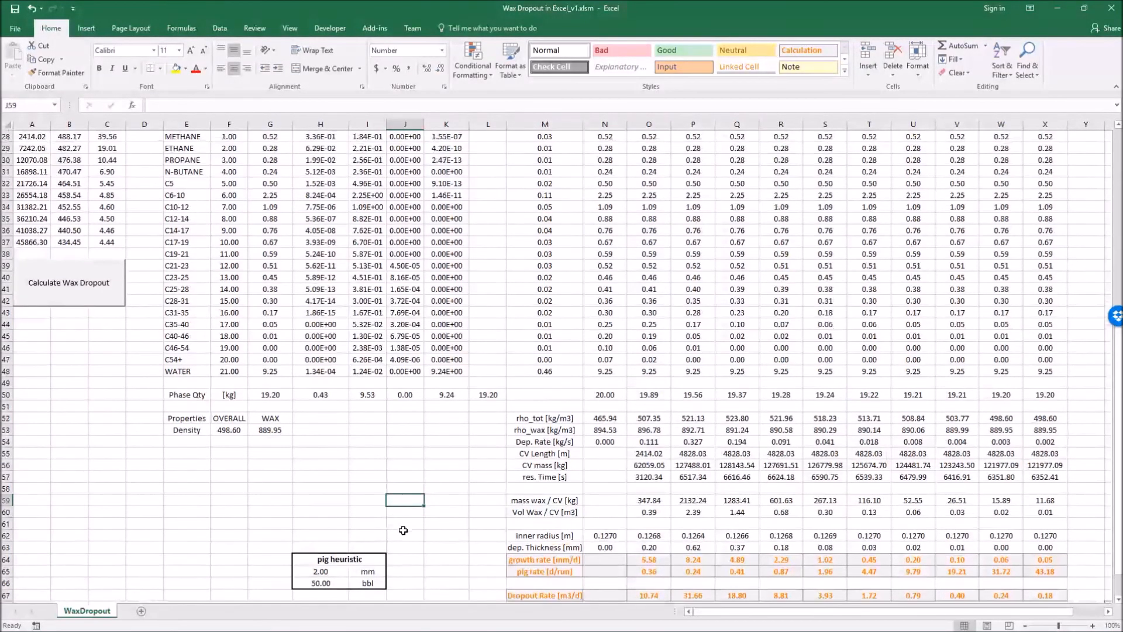
scroll(402, 533, "up", 1)
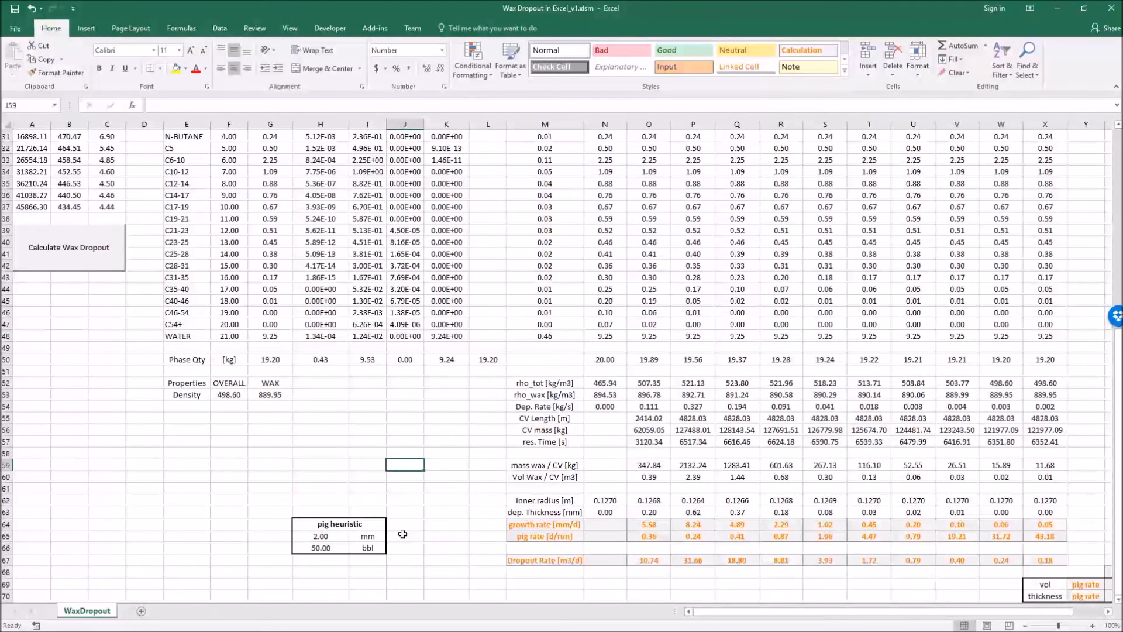
scroll(402, 533, "up", 5)
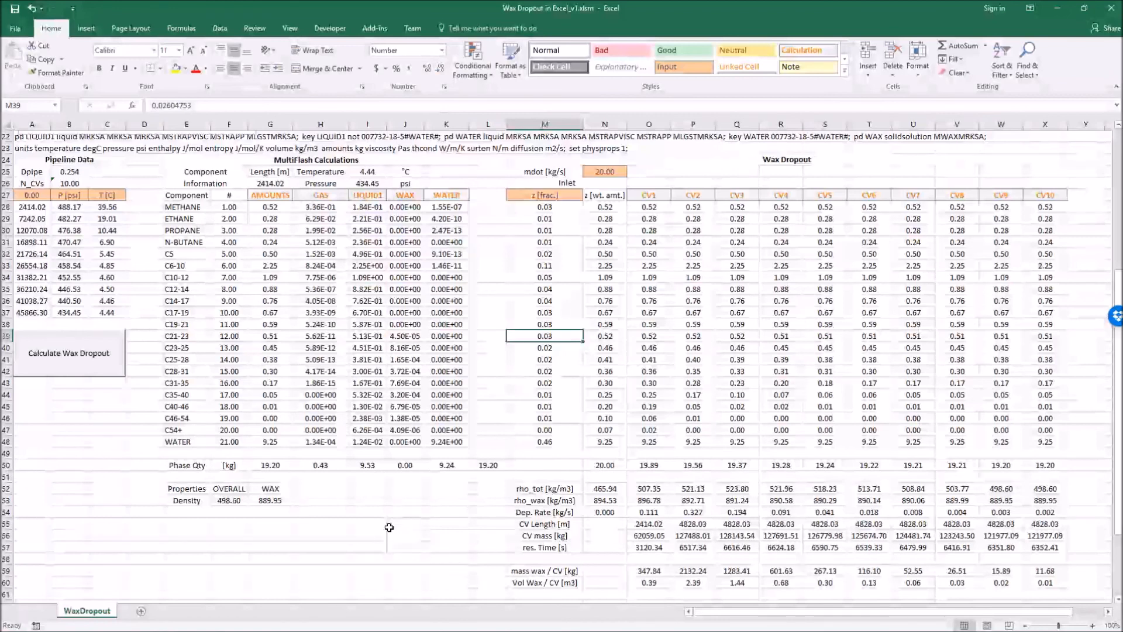
left_click_drag(262, 206, 450, 419)
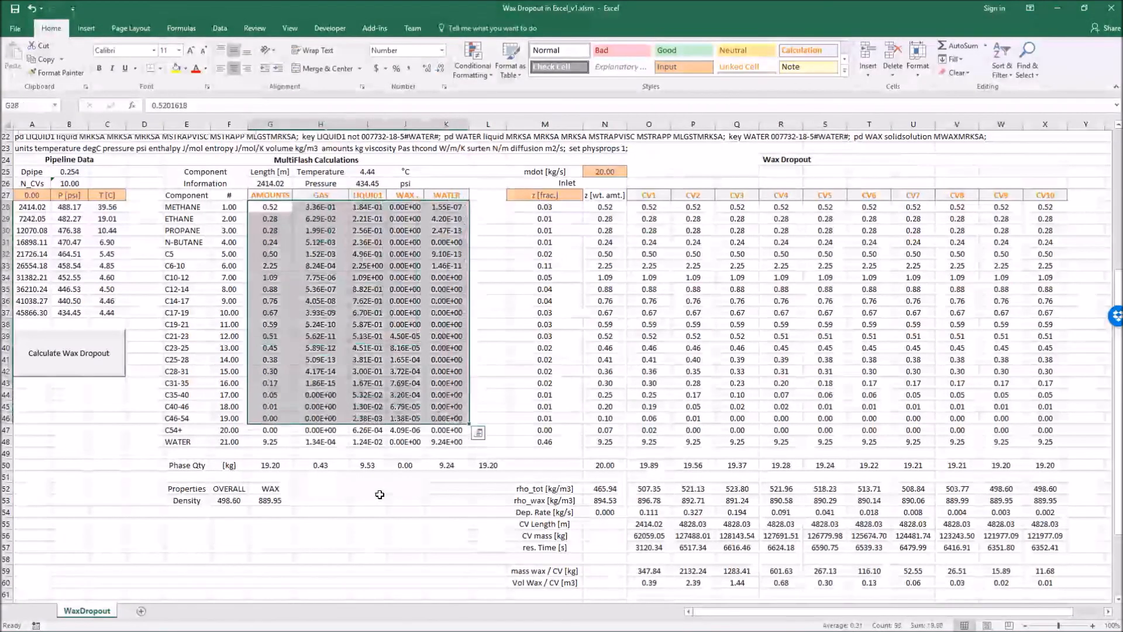
left_click(370, 523)
left_click(228, 500)
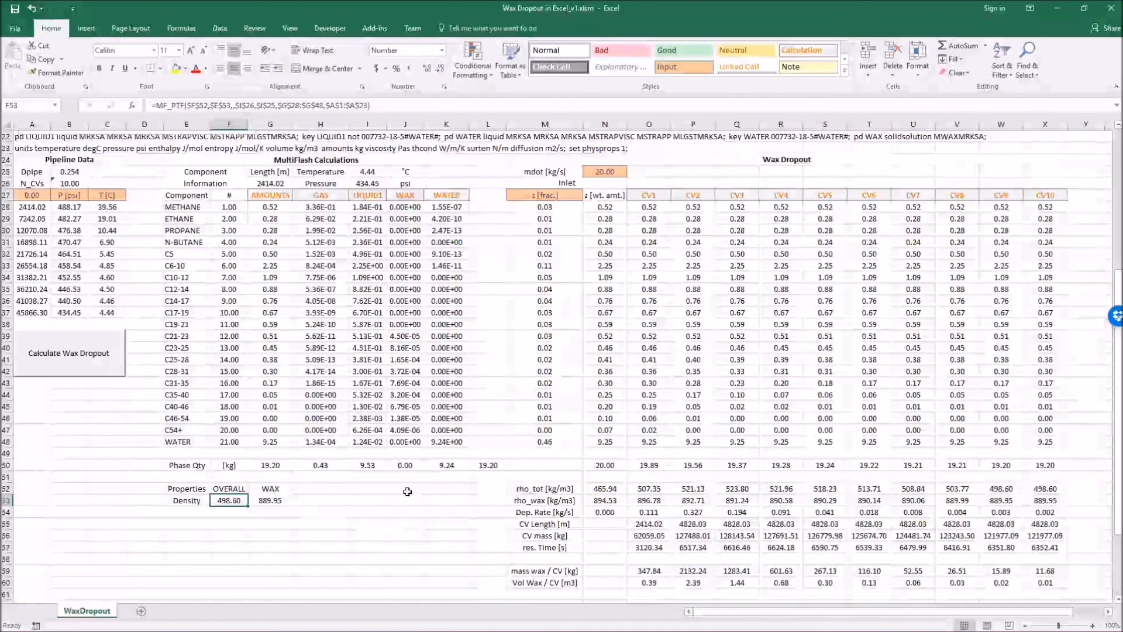
left_click(339, 524)
scroll(342, 522, "down", 1)
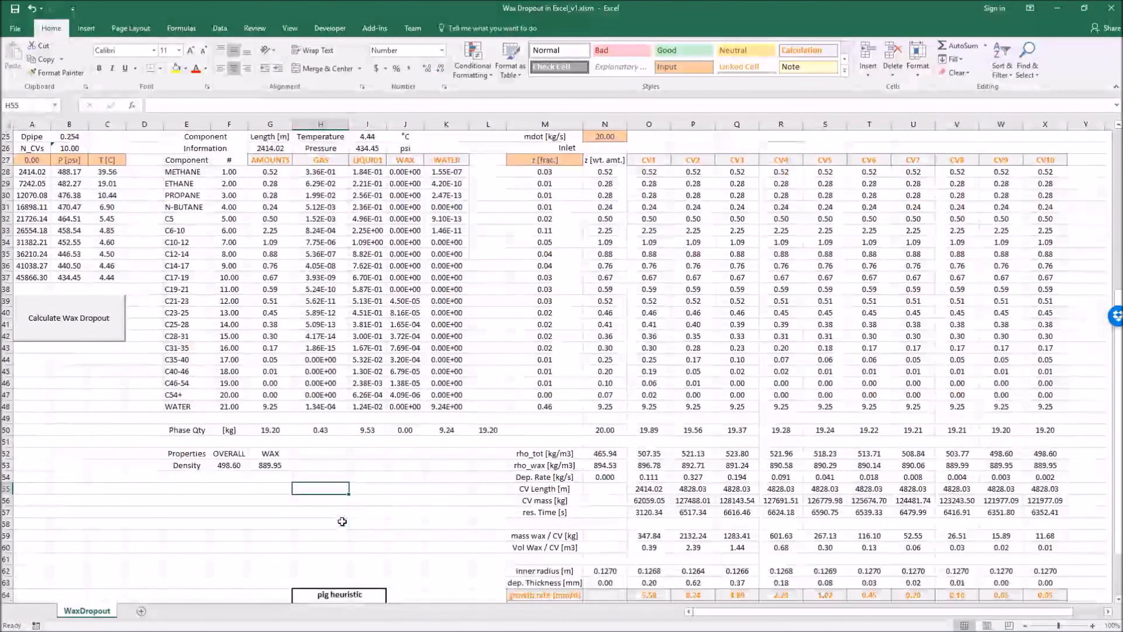
scroll(342, 521, "down", 1)
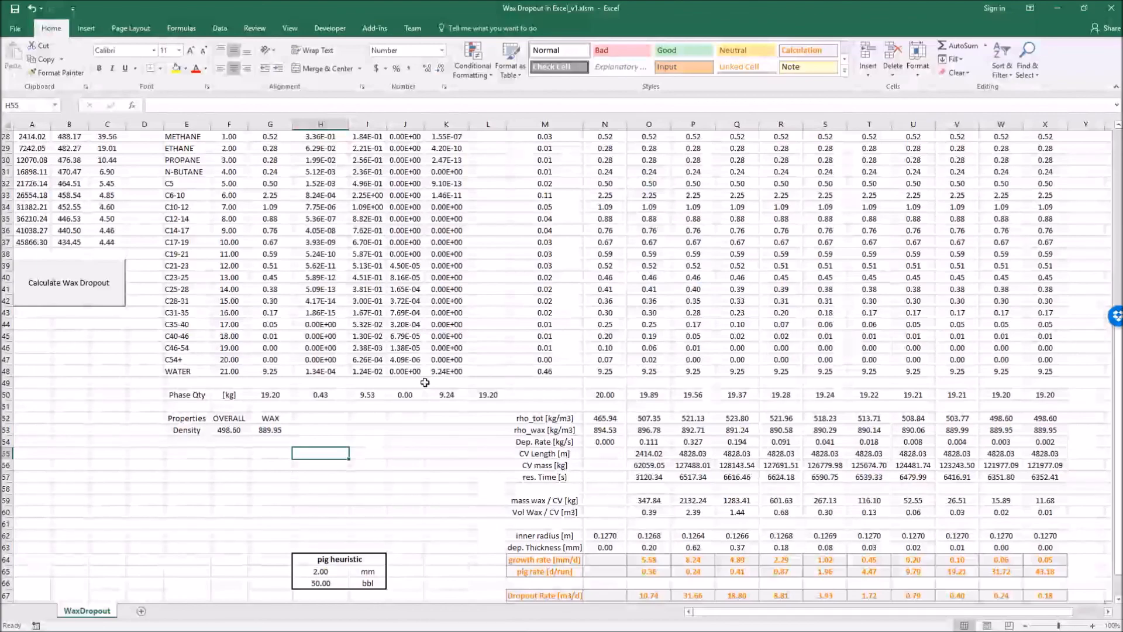
scroll(425, 382, "up", 4)
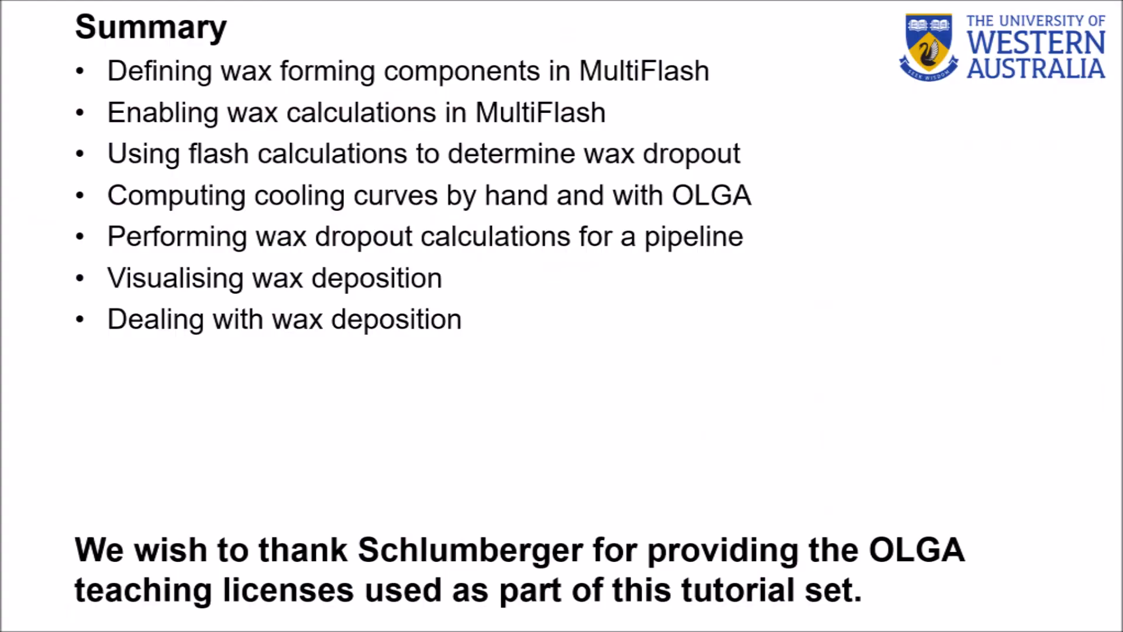